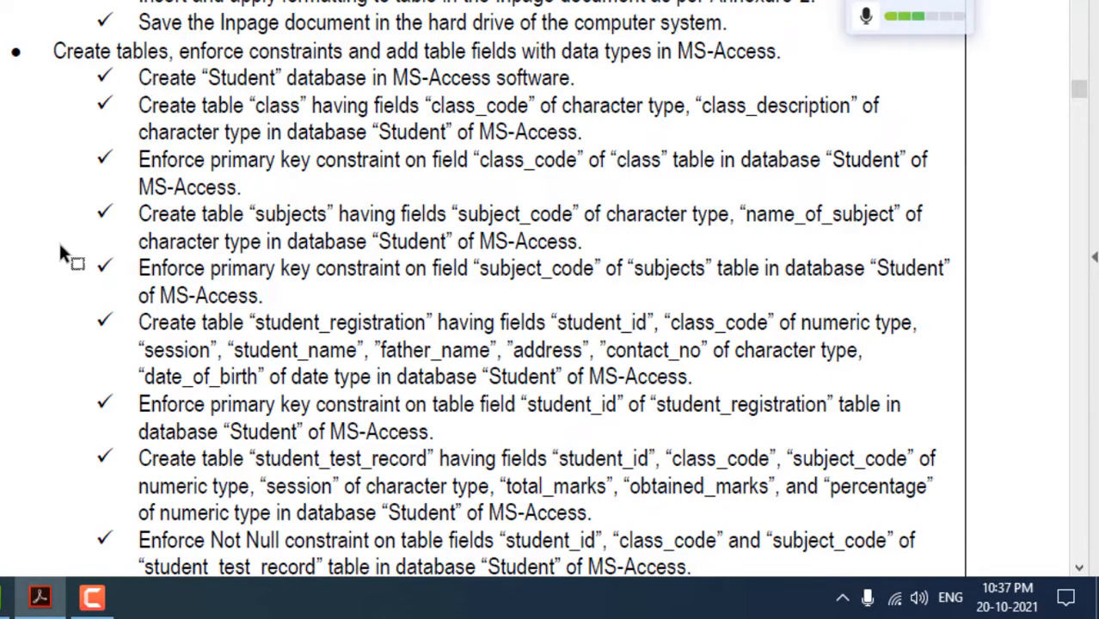
# Launch Microsoft Access from the Run box with msaccess
pyautogui.press('super+r')
pyautogui.write('ms')
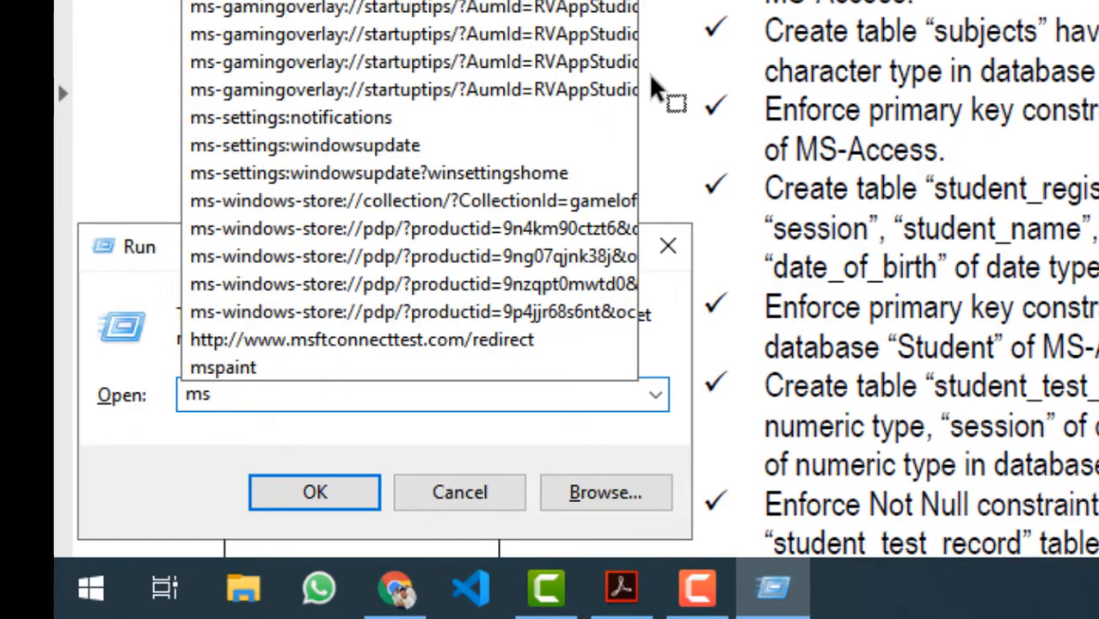
pyautogui.write('access')
pyautogui.press('Return')
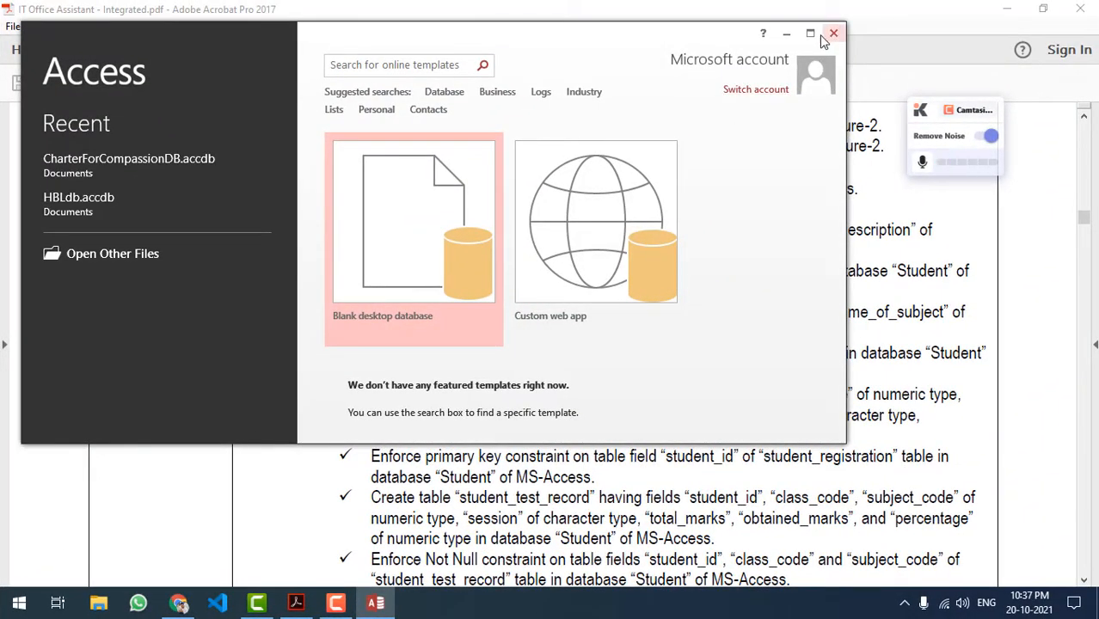
# Create a blank desktop database named Student in D:\Final Assessment
pyautogui.click(810, 33)
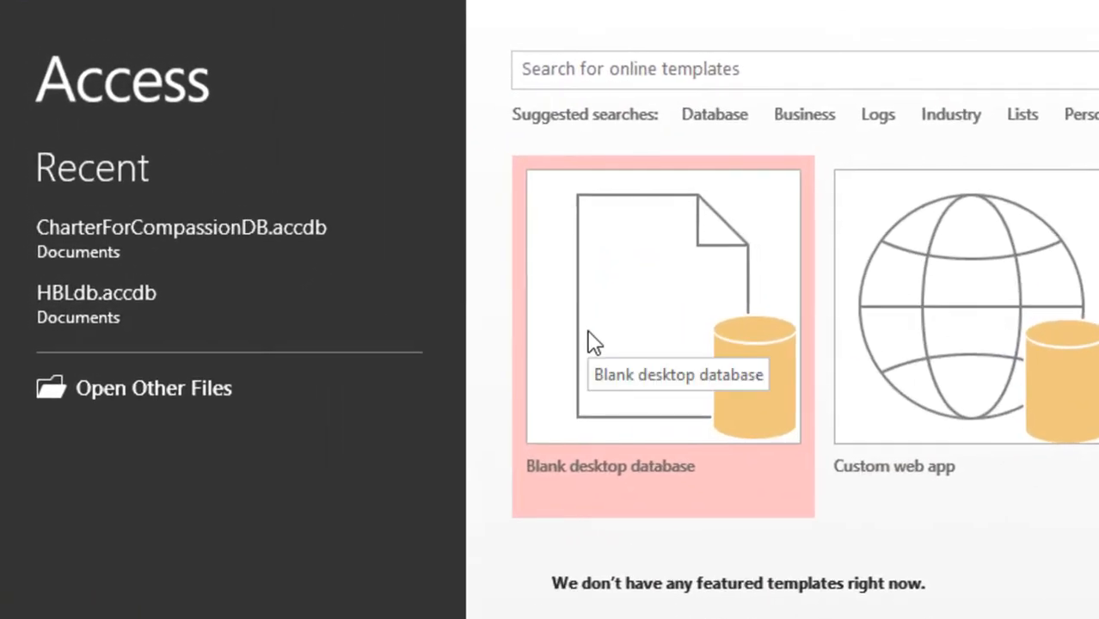
pyautogui.click(592, 341)
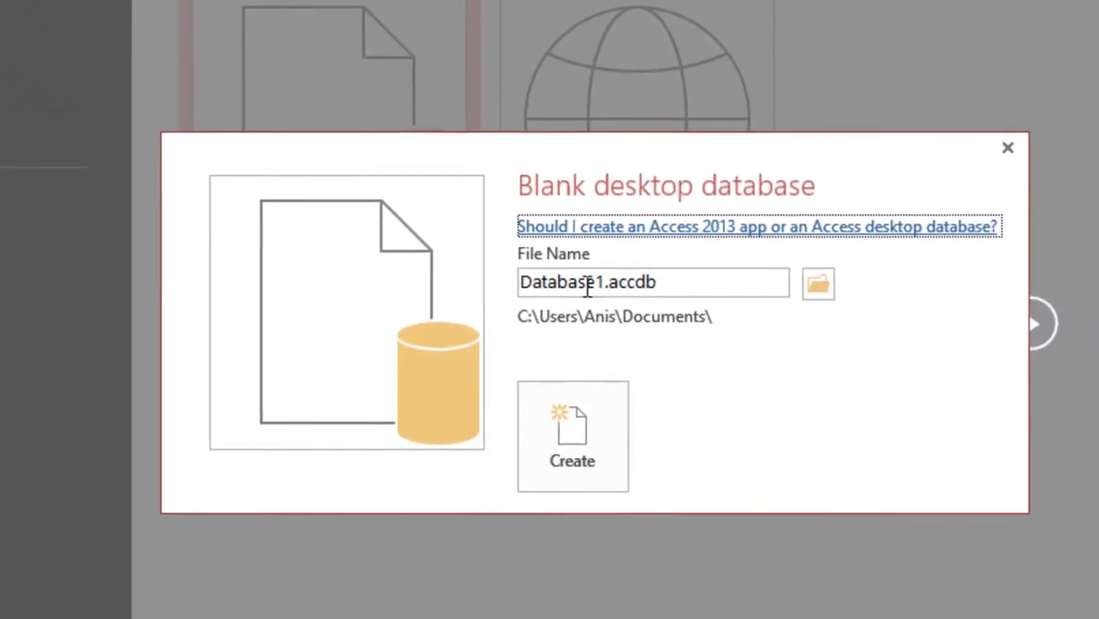
pyautogui.click(813, 278)
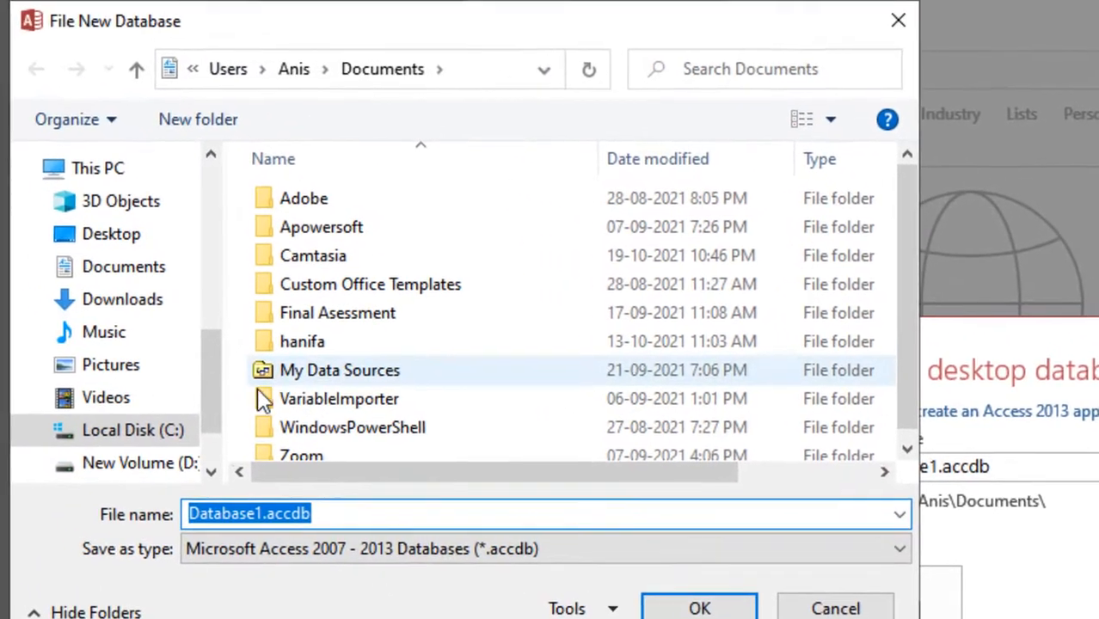
pyautogui.click(180, 466)
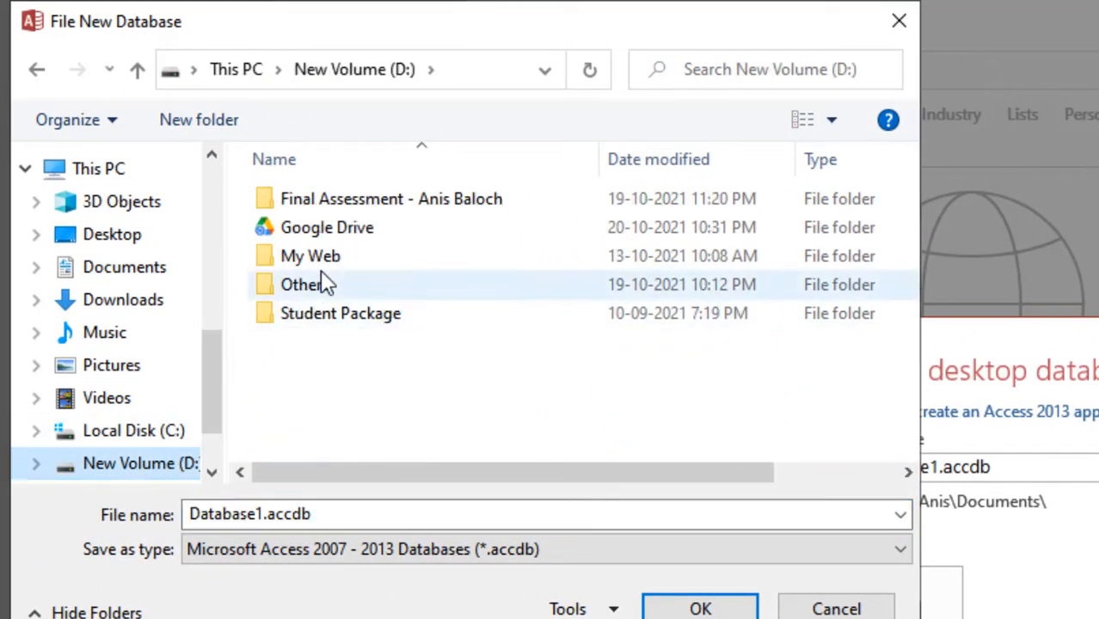
pyautogui.doubleClick(368, 207)
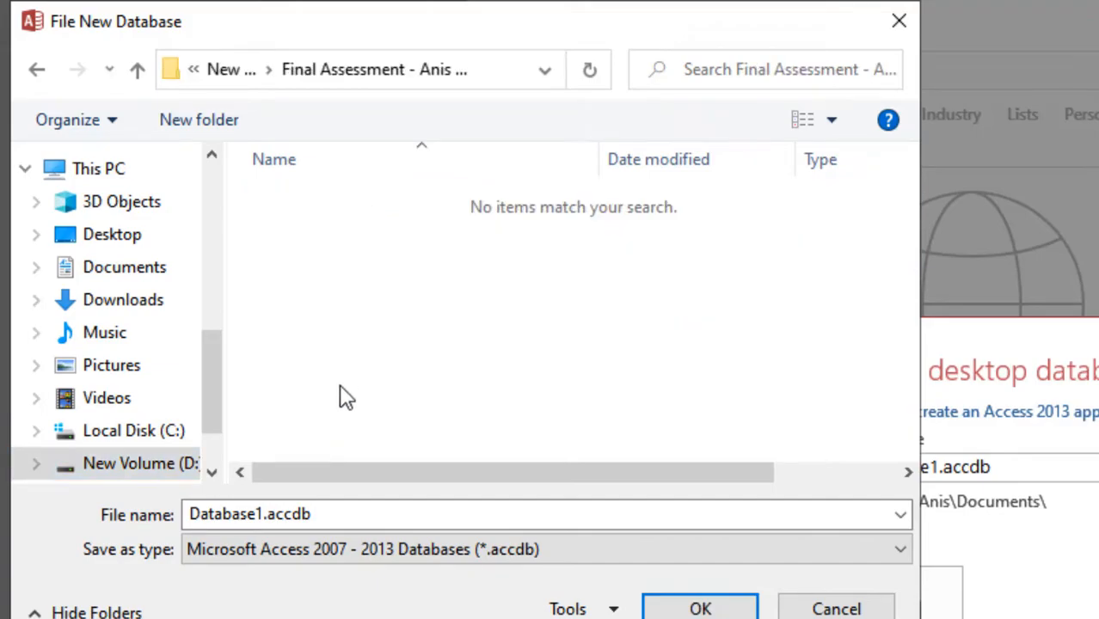
pyautogui.click(351, 513)
pyautogui.write('Student')
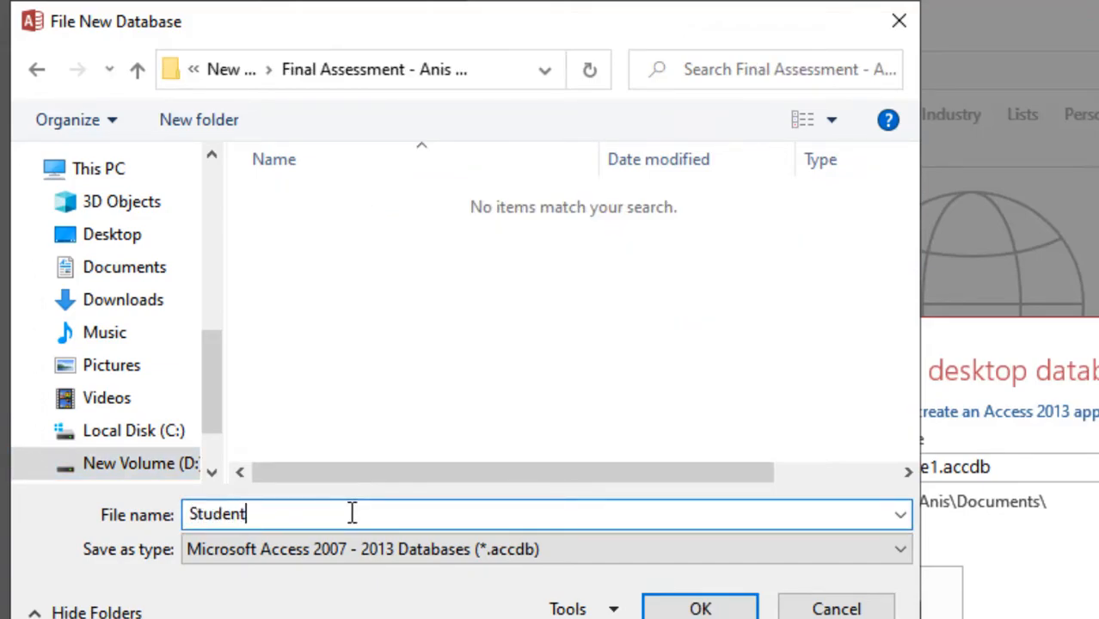
pyautogui.press('Return')
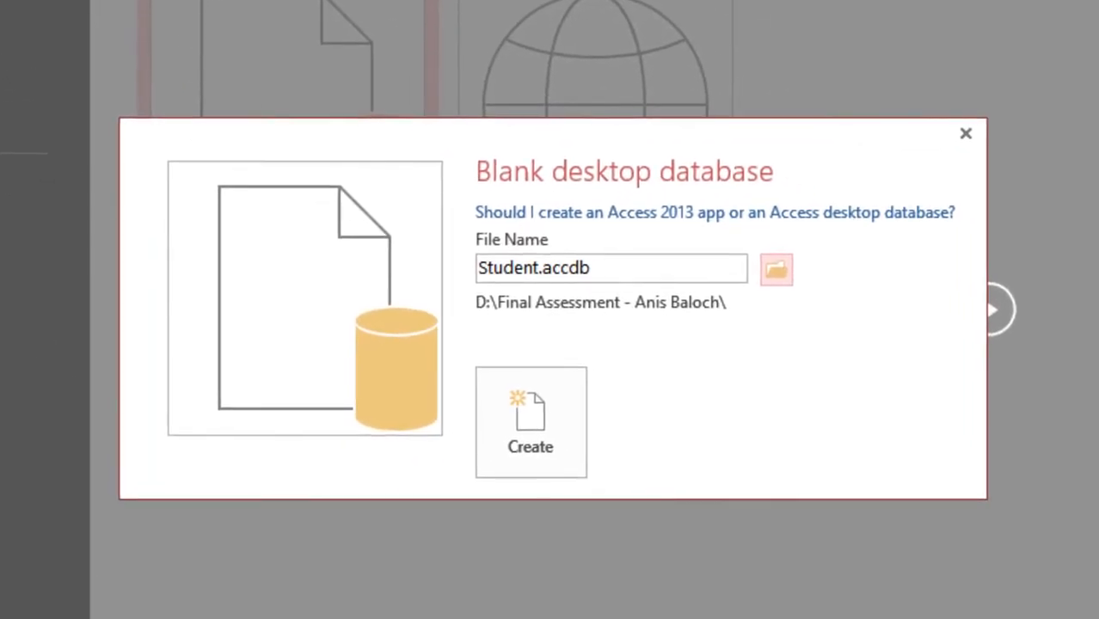
pyautogui.click(544, 444)
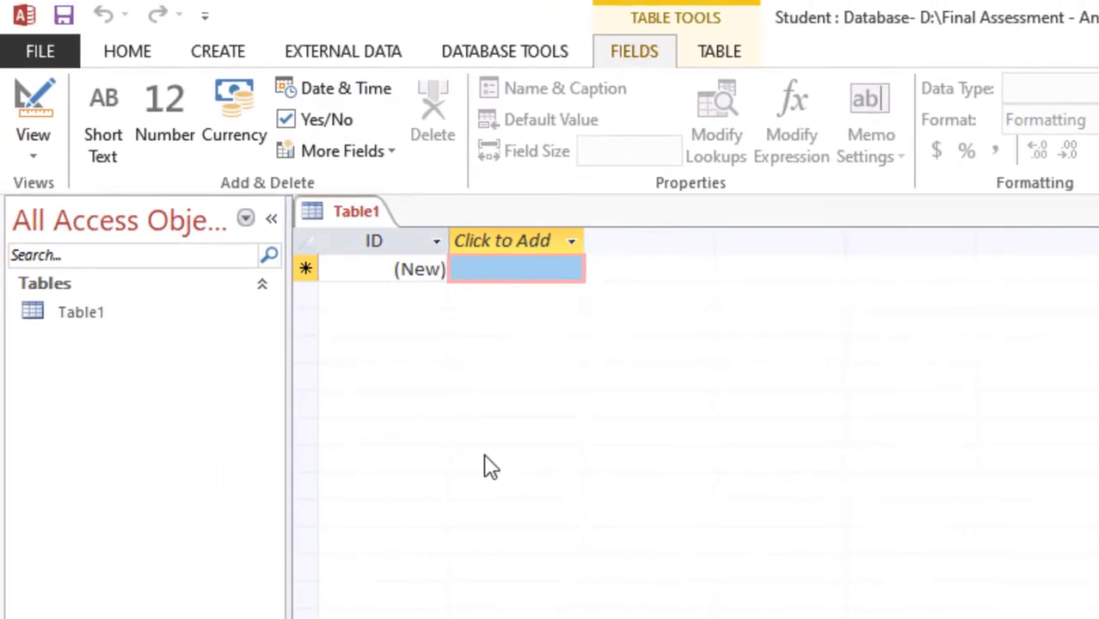
# Save Table1 as class and rename its ID field to class_code as Short Text
pyautogui.hotkey('ctrl', 's')
pyautogui.write('class')
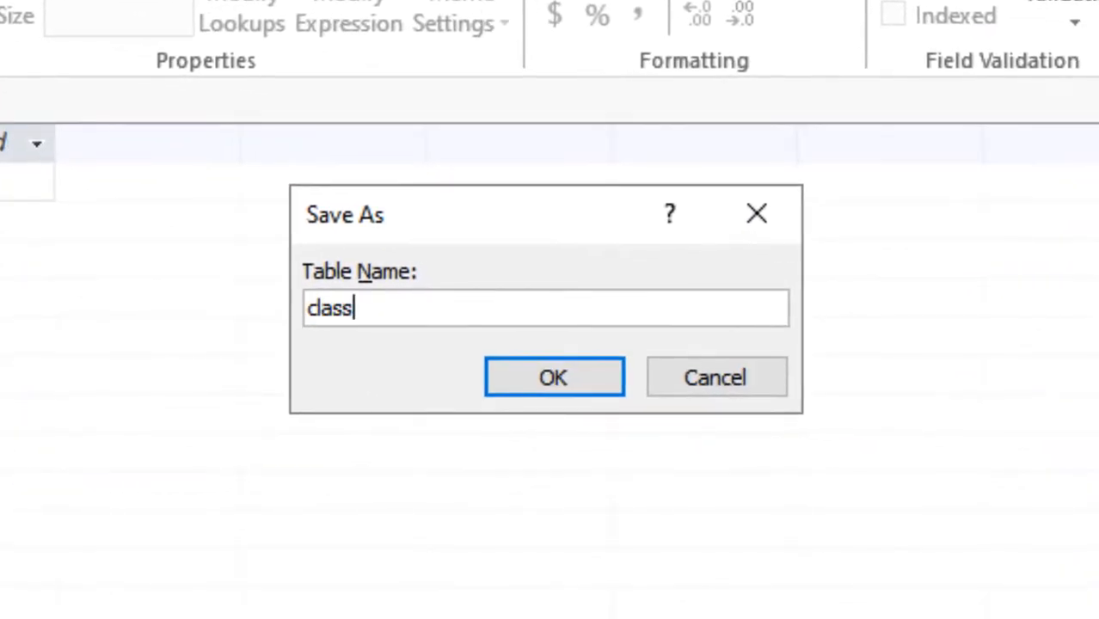
pyautogui.press('Return')
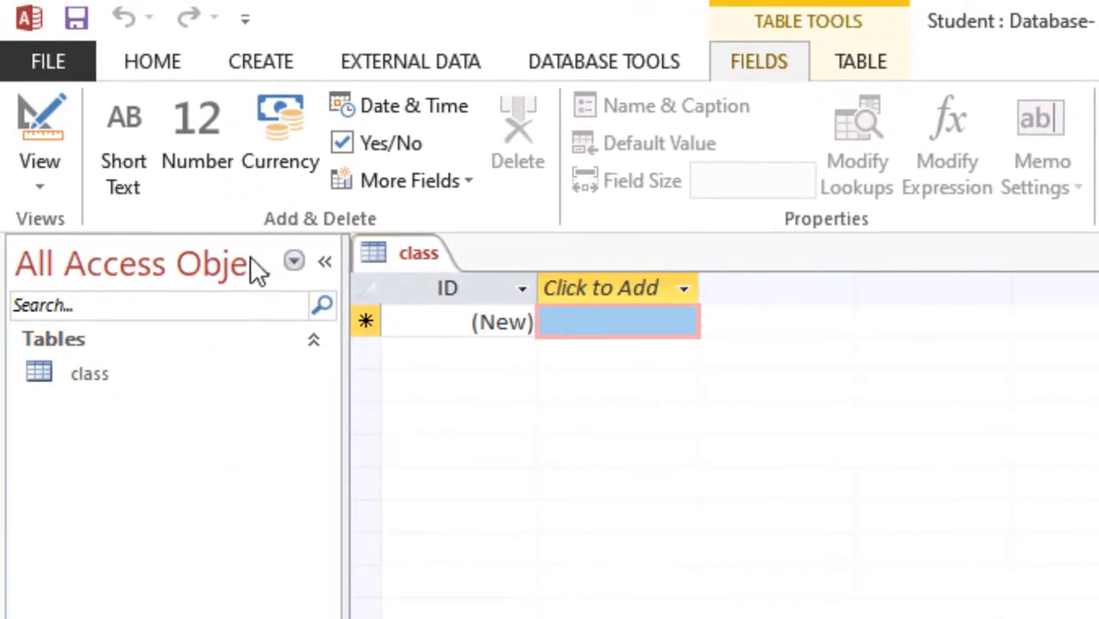
pyautogui.click(63, 114)
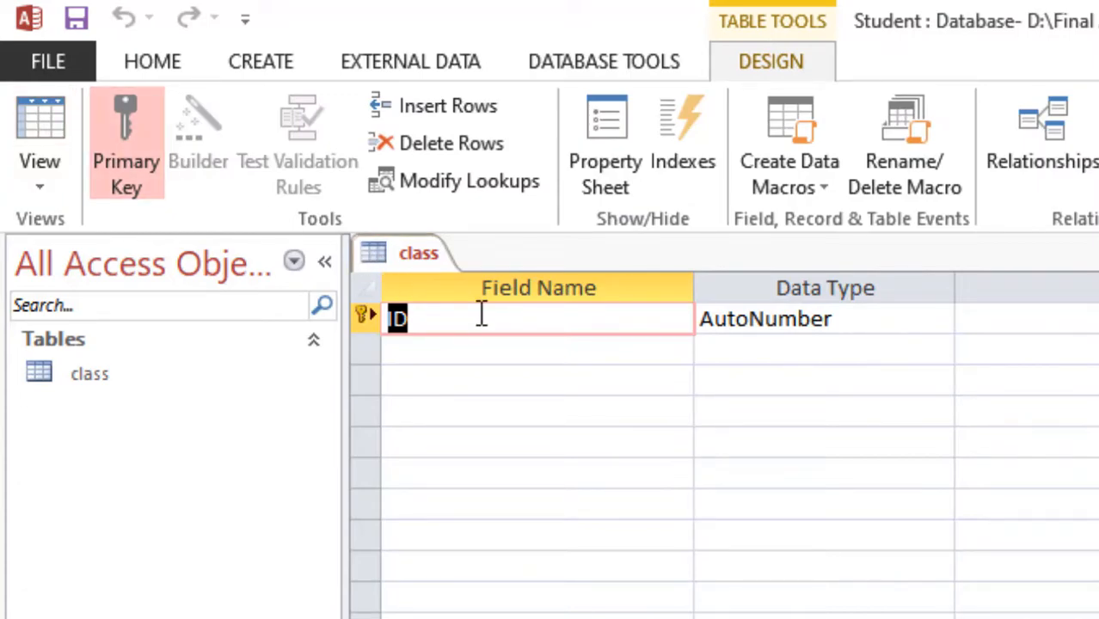
pyautogui.press('BackSpace')
pyautogui.write('class_code')
pyautogui.press('Tab')
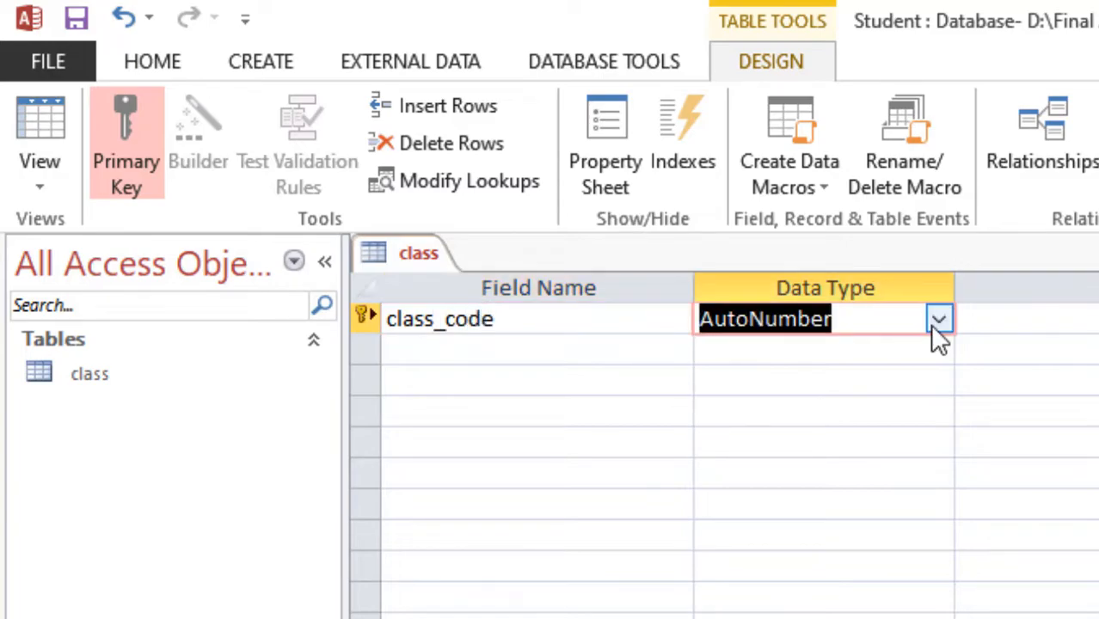
pyautogui.click(930, 323)
pyautogui.click(854, 340)
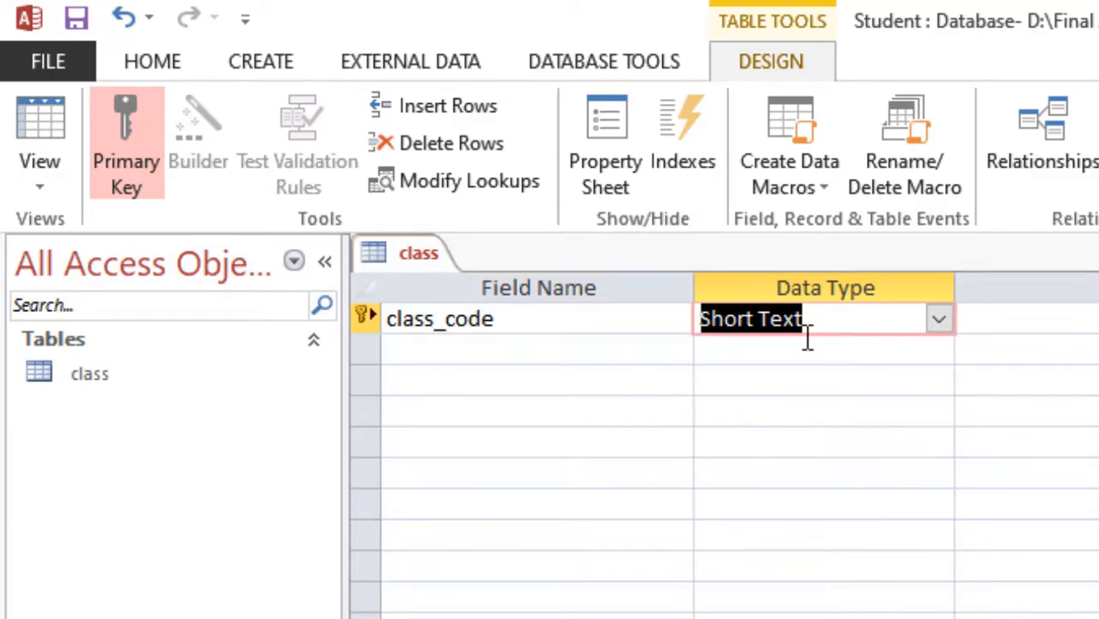
# Add a class_description Short Text field, then save and close the class table
pyautogui.click(454, 354)
pyautogui.write('clas')
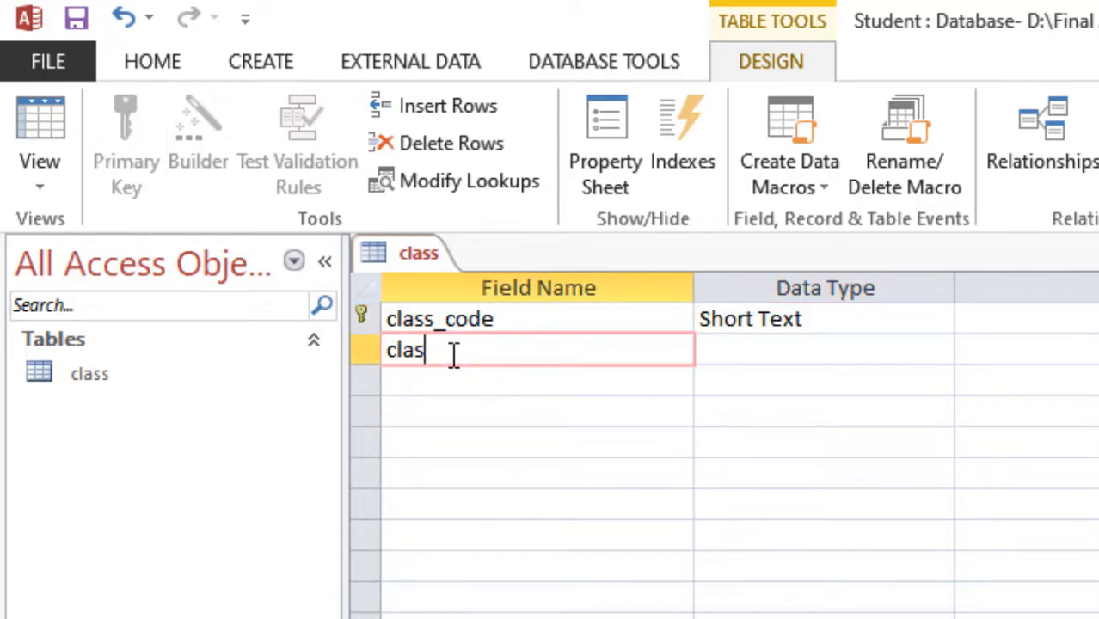
pyautogui.write('s_description')
pyautogui.press('Tab')
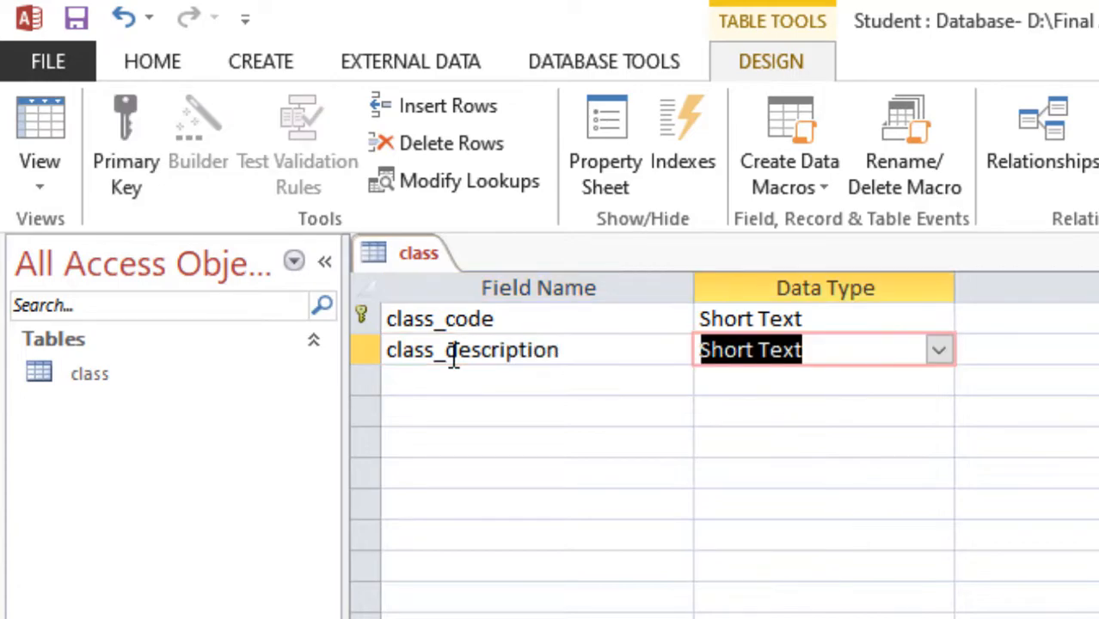
pyautogui.click(823, 352)
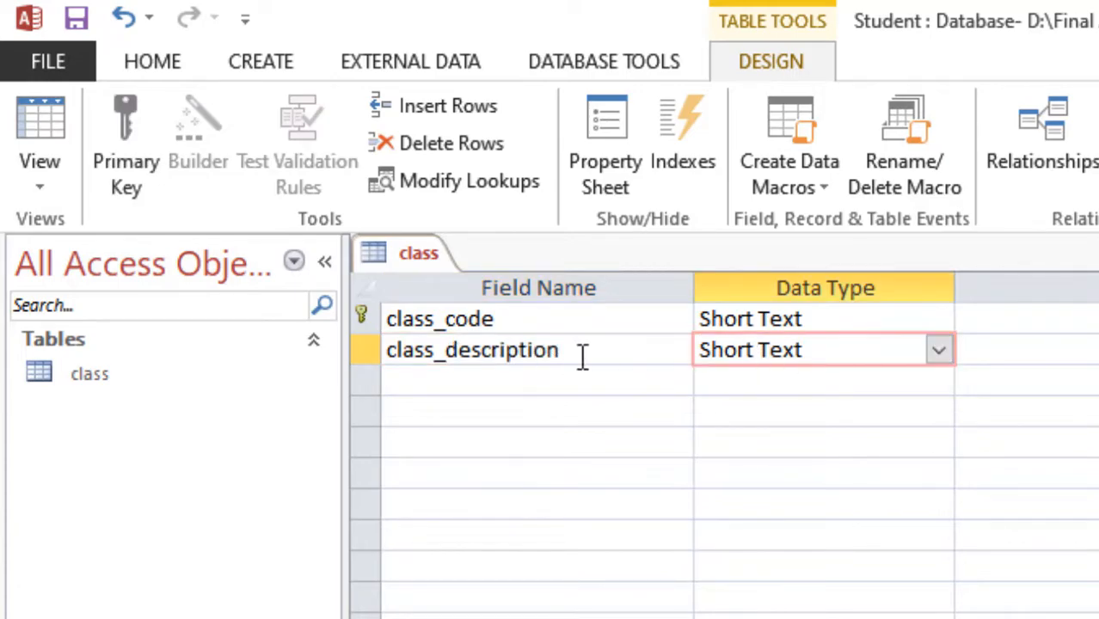
pyautogui.click(513, 319)
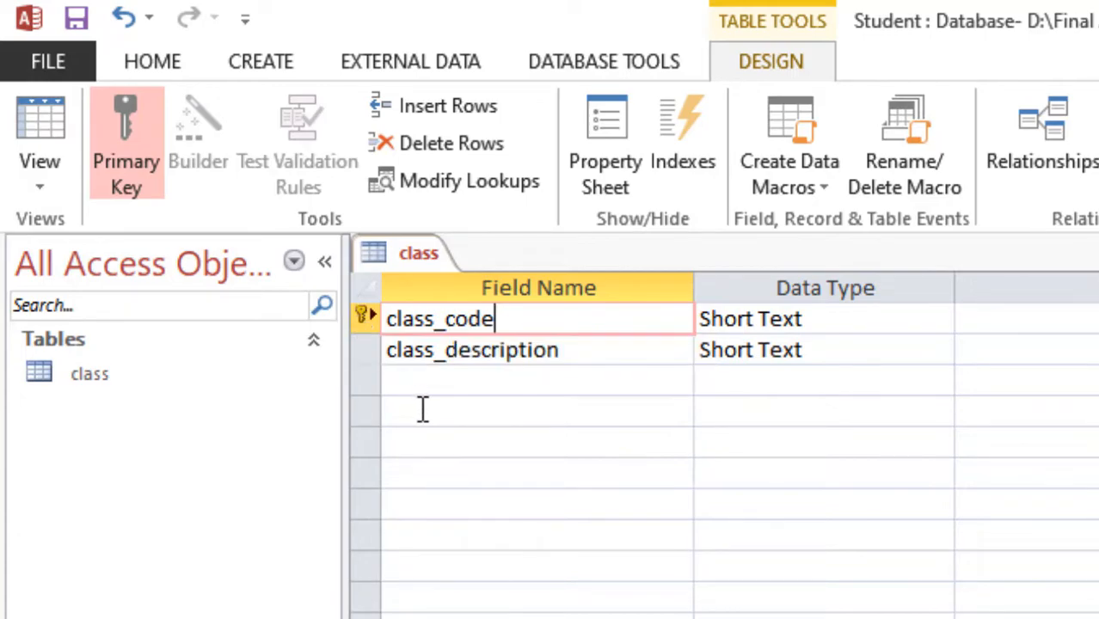
pyautogui.hotkey('ctrl', 's')
pyautogui.rightClick(415, 258)
pyautogui.click(435, 313)
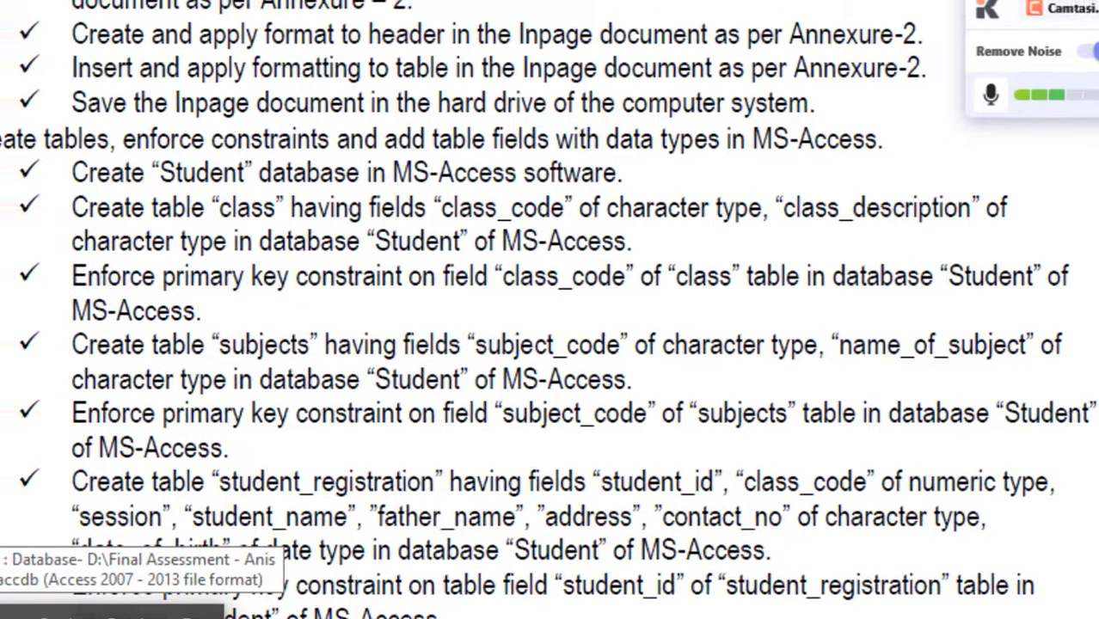
# Create a new blank table and save it as subjects
pyautogui.click(137, 612)
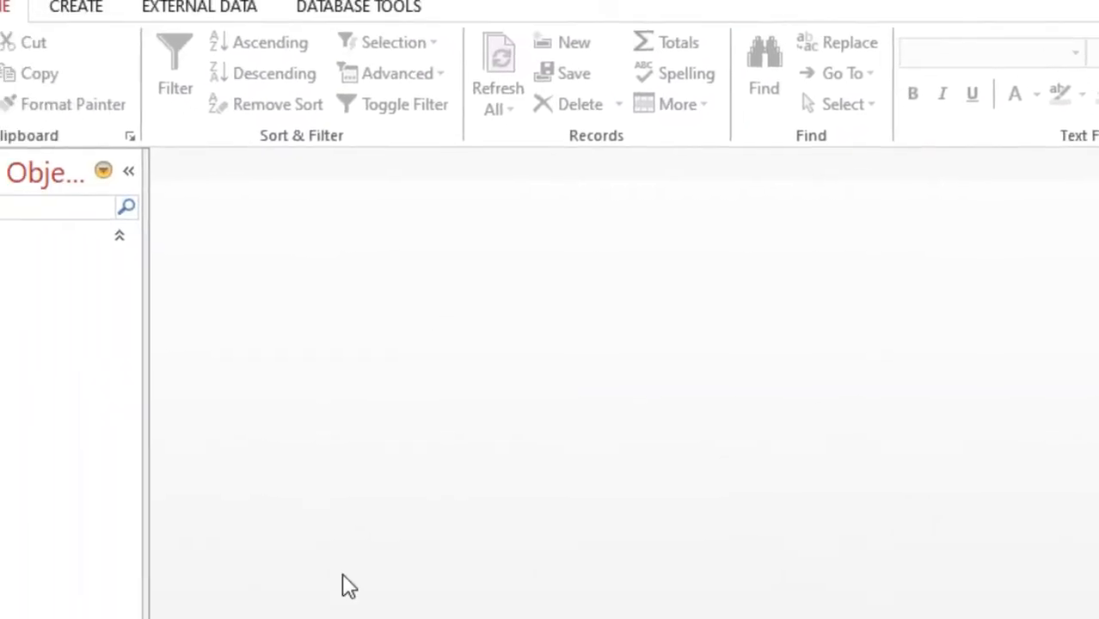
pyautogui.click(203, 69)
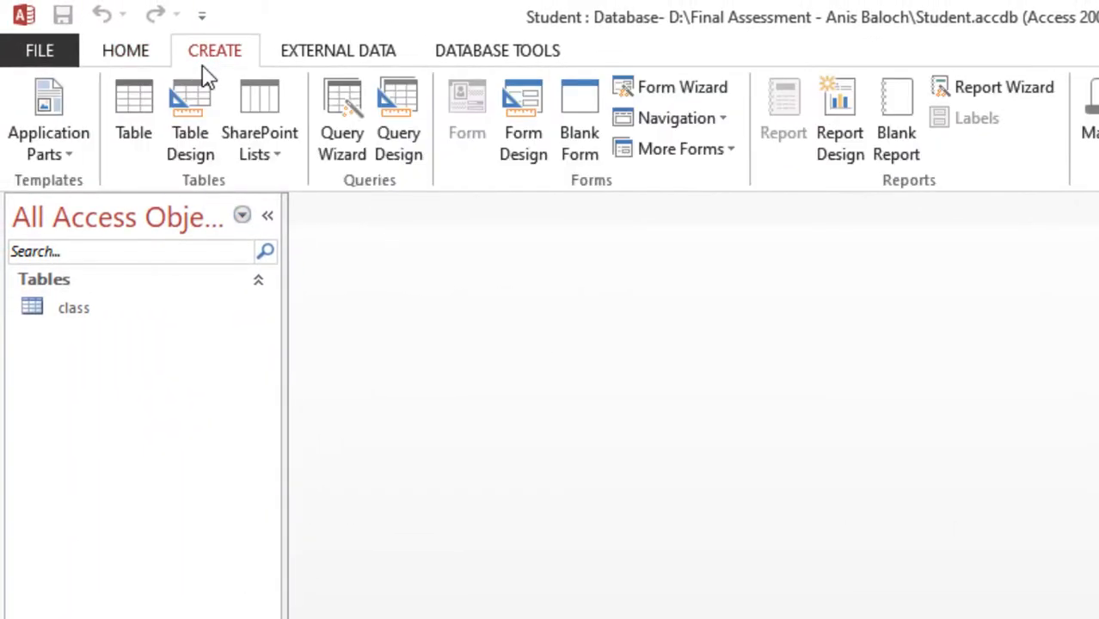
pyautogui.click(147, 146)
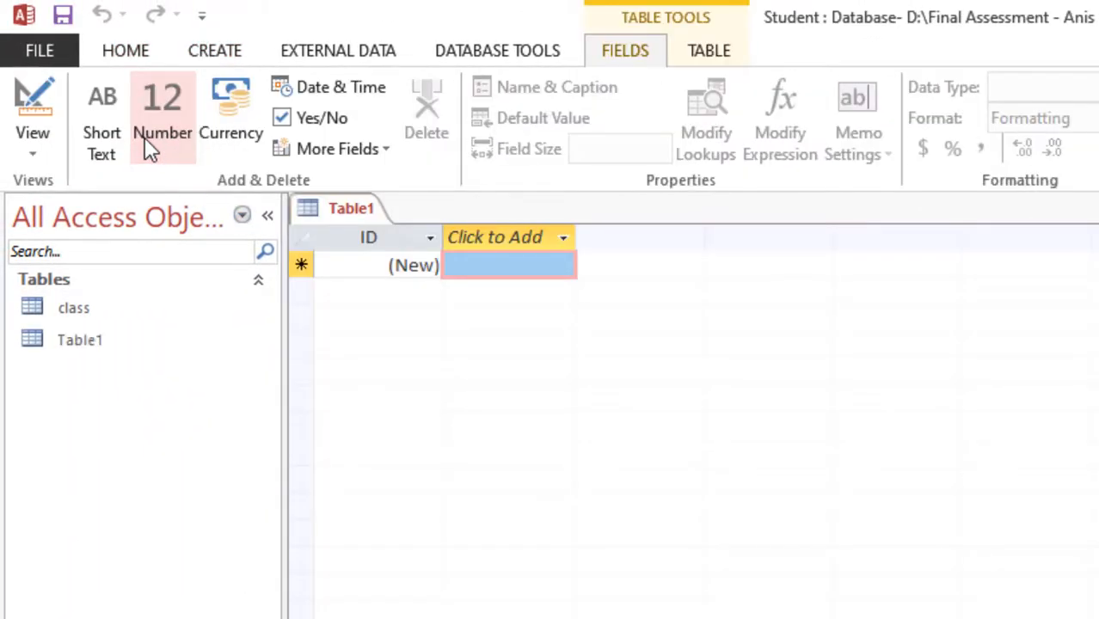
pyautogui.hotkey('ctrl', 's')
pyautogui.write('subje')
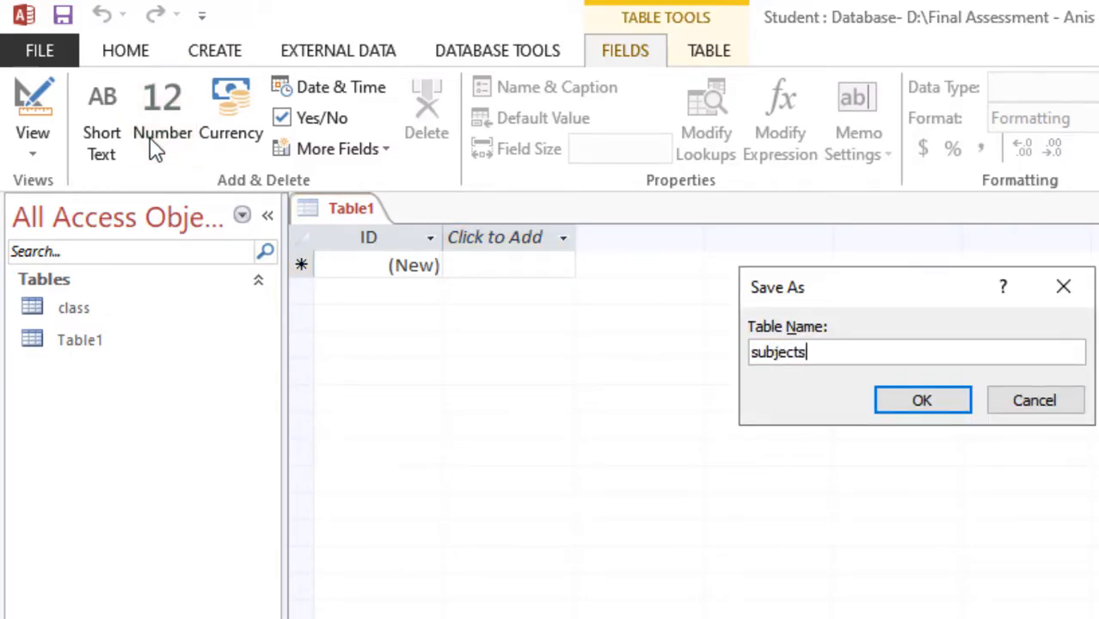
pyautogui.write('cts')
pyautogui.press('Return')
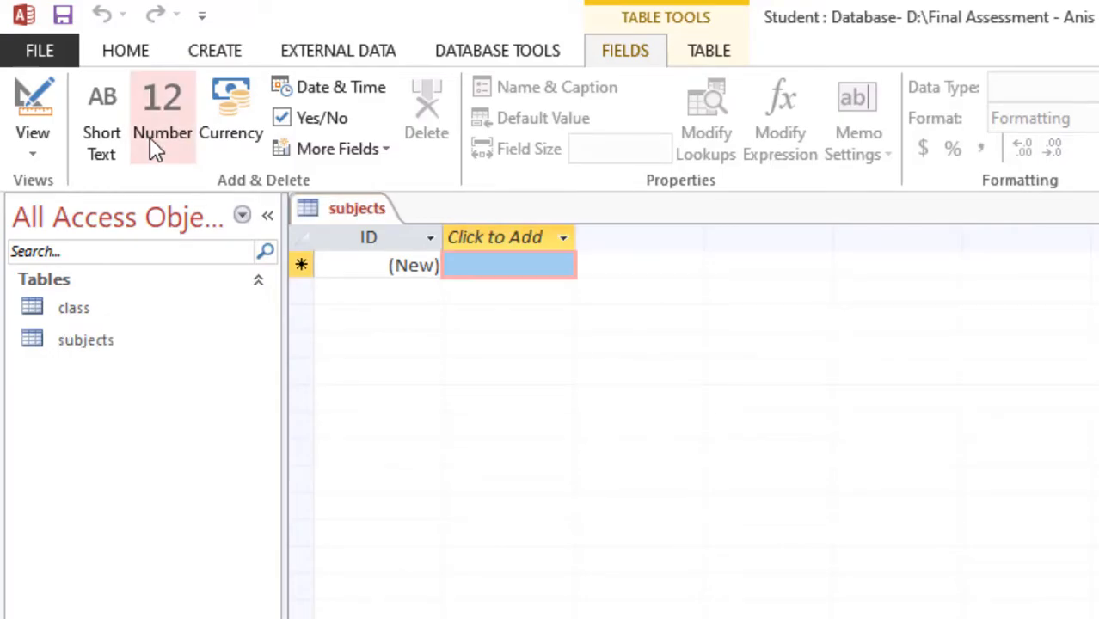
# In design view, add subject_code as Short Text and a name_of_subject field
pyautogui.click(24, 99)
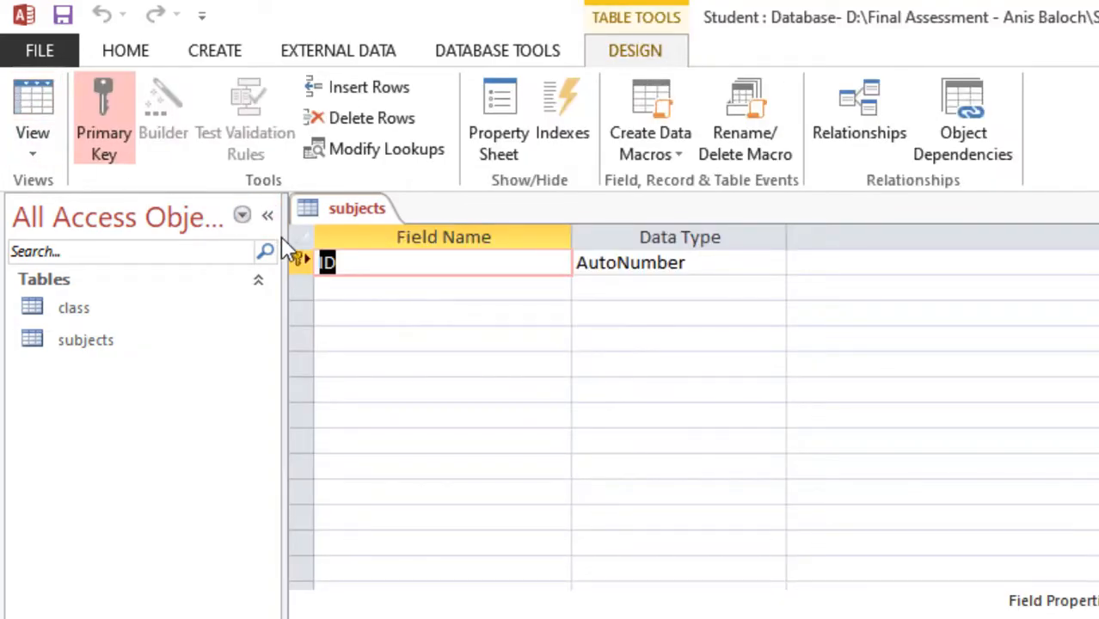
pyautogui.write('subject_code')
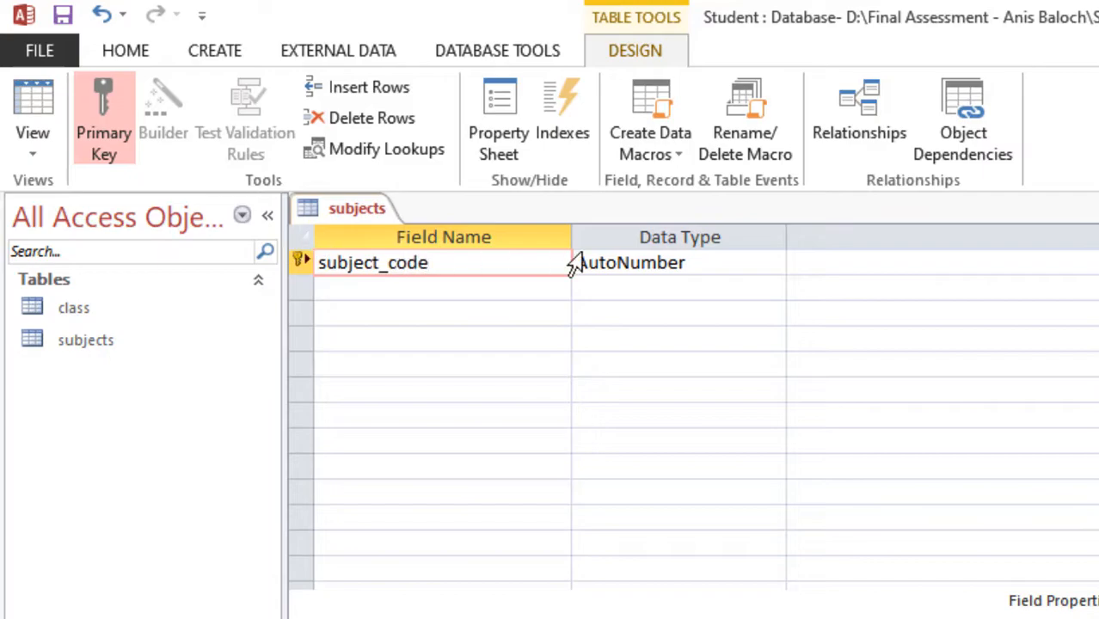
pyautogui.click(746, 269)
pyautogui.click(773, 263)
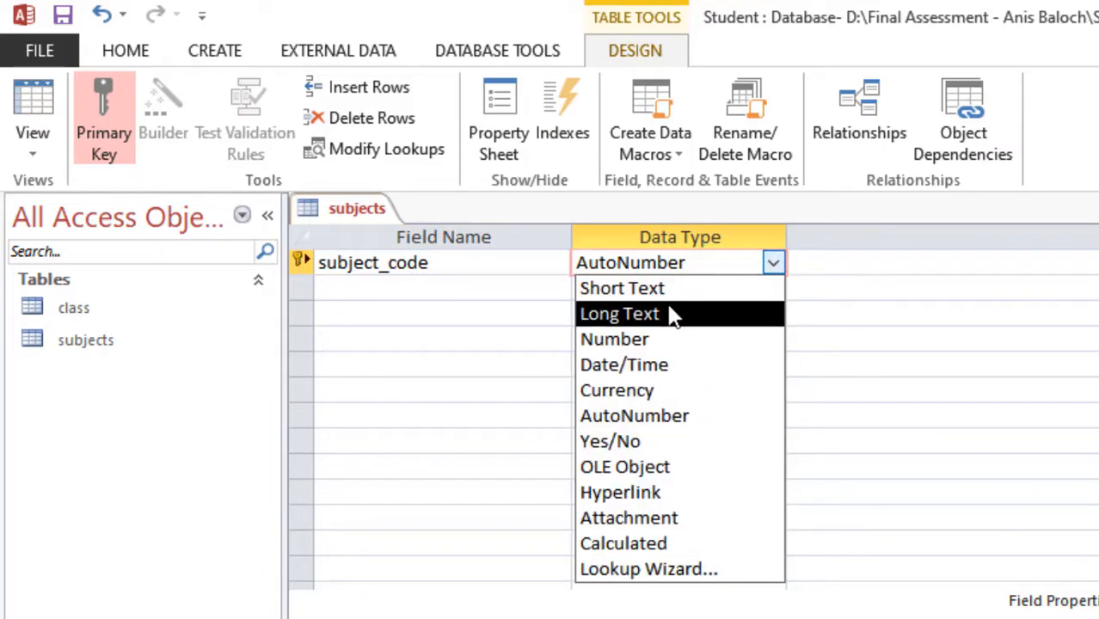
pyautogui.click(656, 293)
pyautogui.click(421, 287)
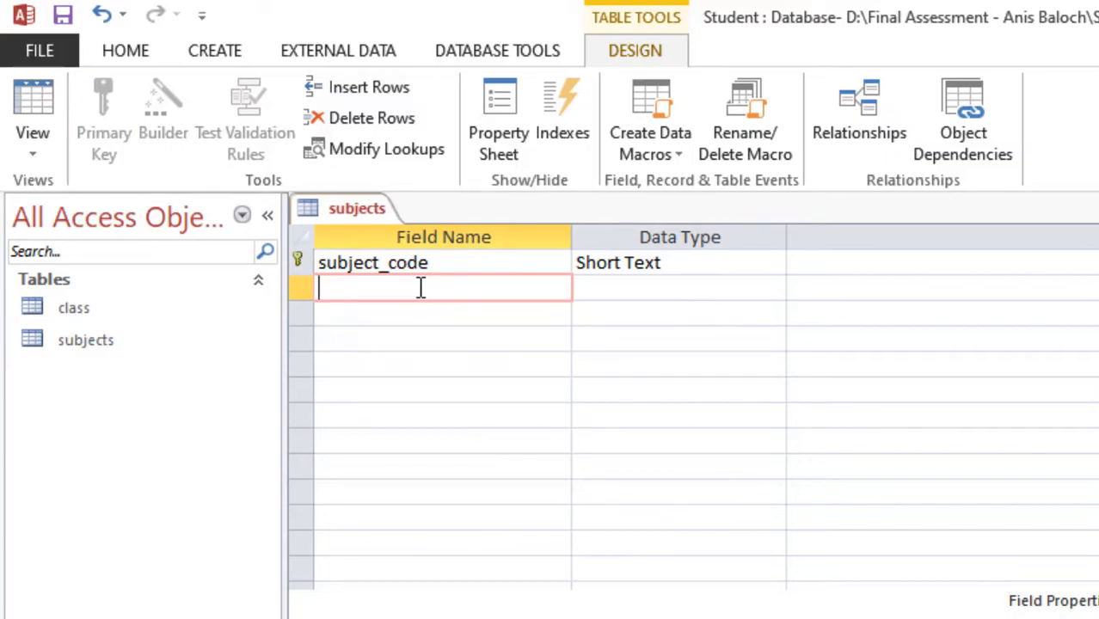
pyautogui.write('name_of_subject')
pyautogui.press('Tab')
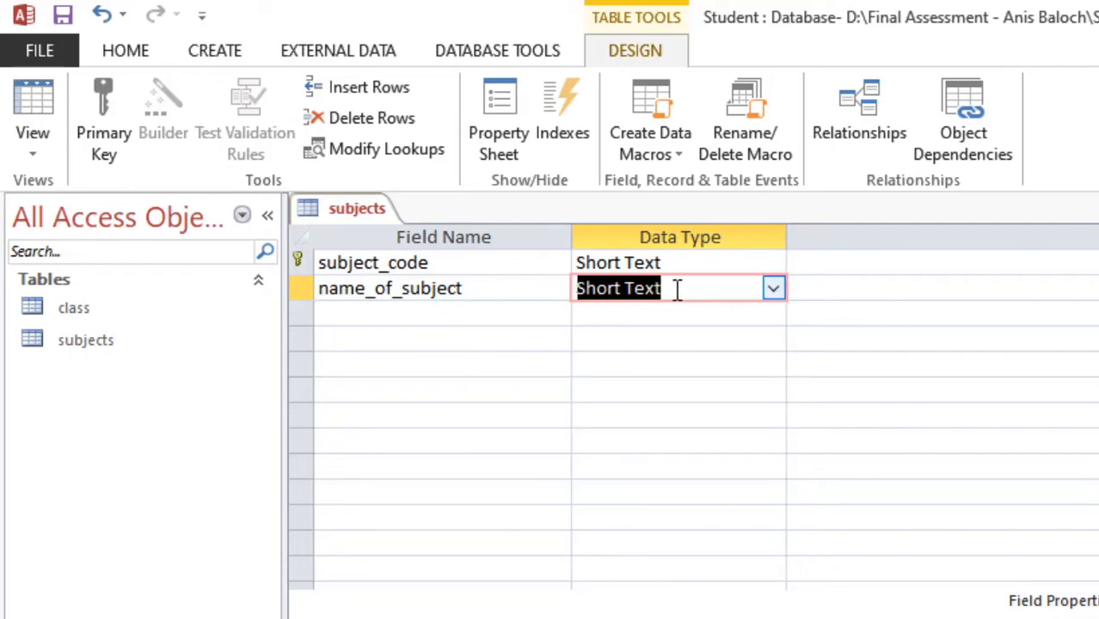
# Select the subject_code key field and close the subjects table design
pyautogui.click(445, 263)
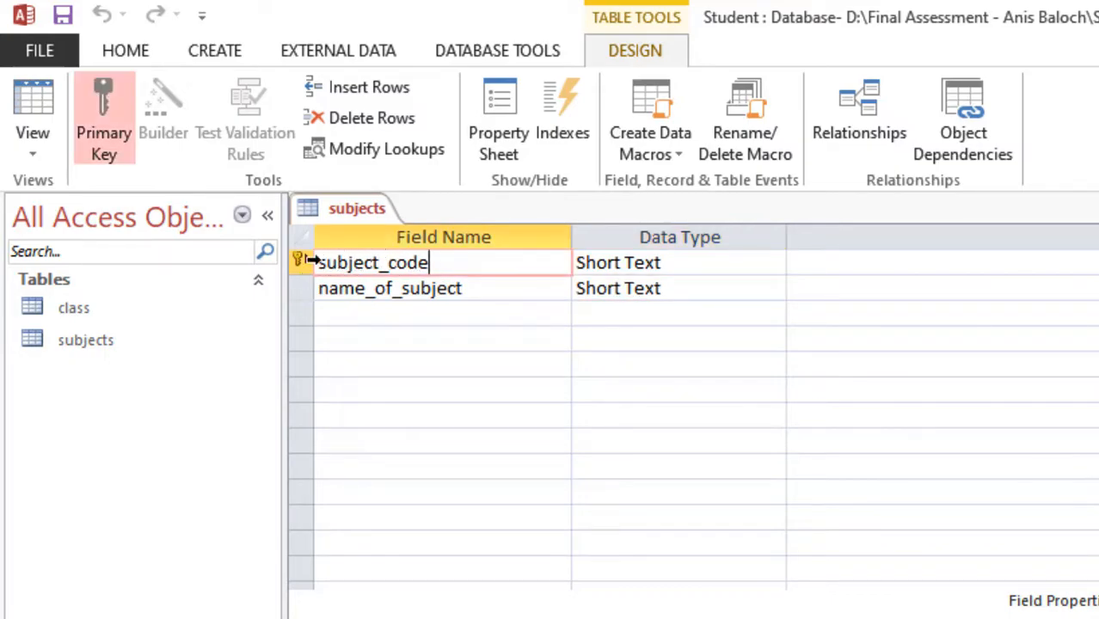
pyautogui.rightClick(342, 219)
pyautogui.click(381, 258)
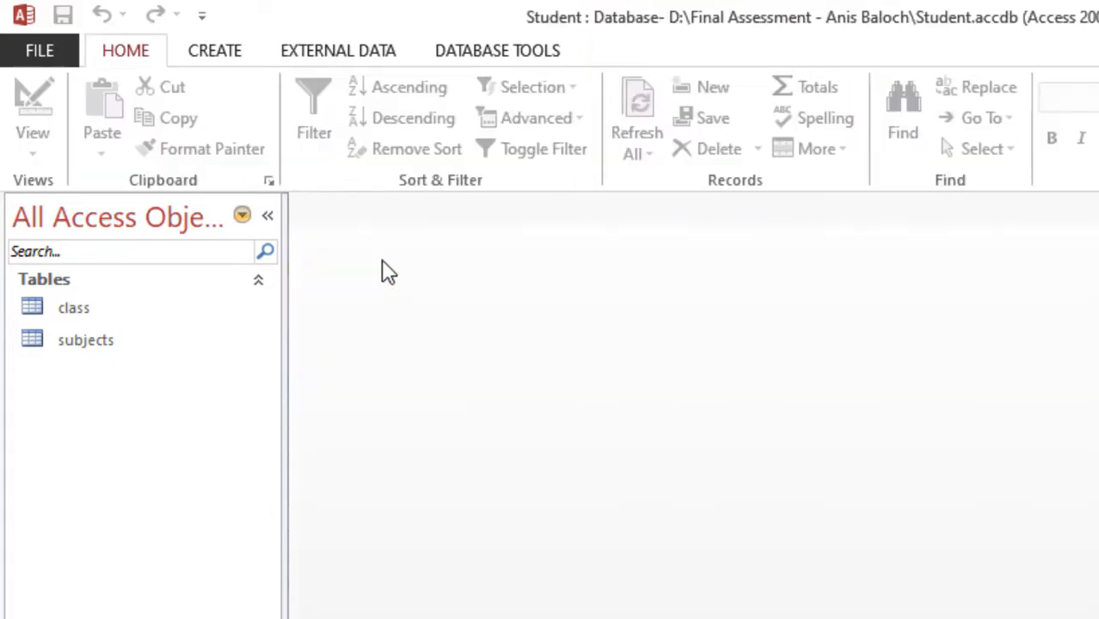
# Highlight the subjects table and primary key requirements in the task list, then return to Access
pyautogui.hotkey('alt', 'Tab')
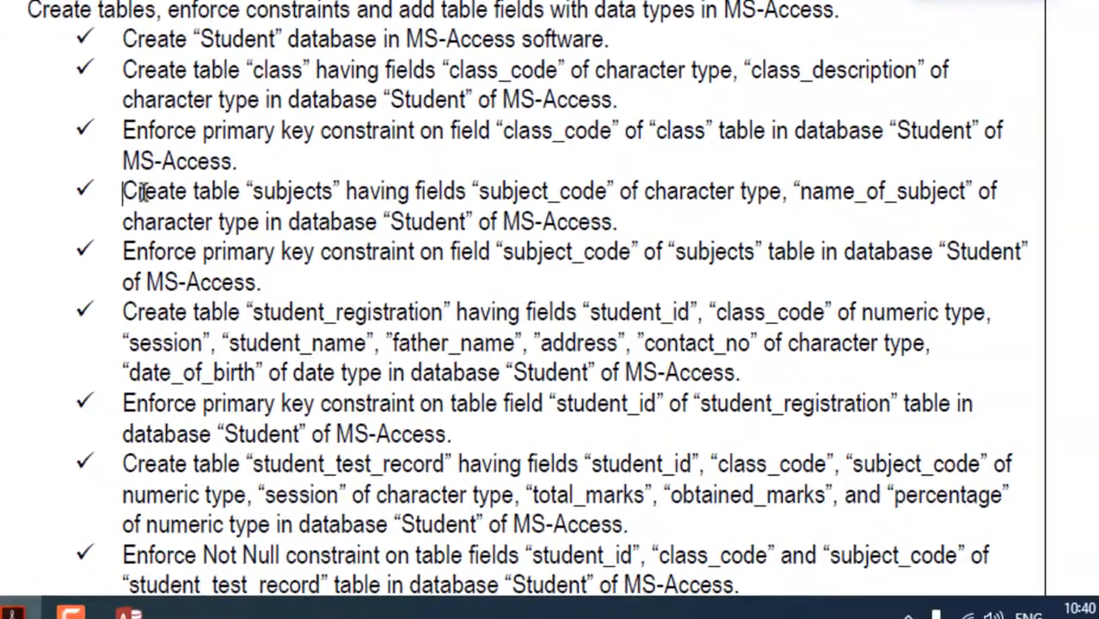
pyautogui.moveTo(358, 345); pyautogui.dragTo(807, 345)
pyautogui.moveTo(120, 250); pyautogui.dragTo(573, 251)
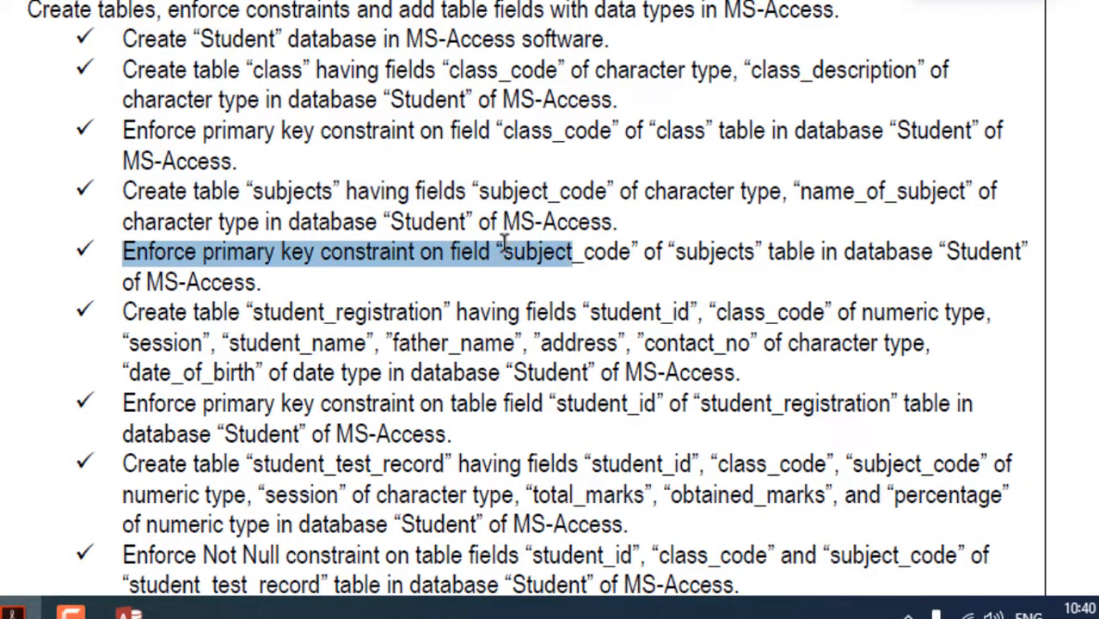
pyautogui.scroll(-3, 284, 258)
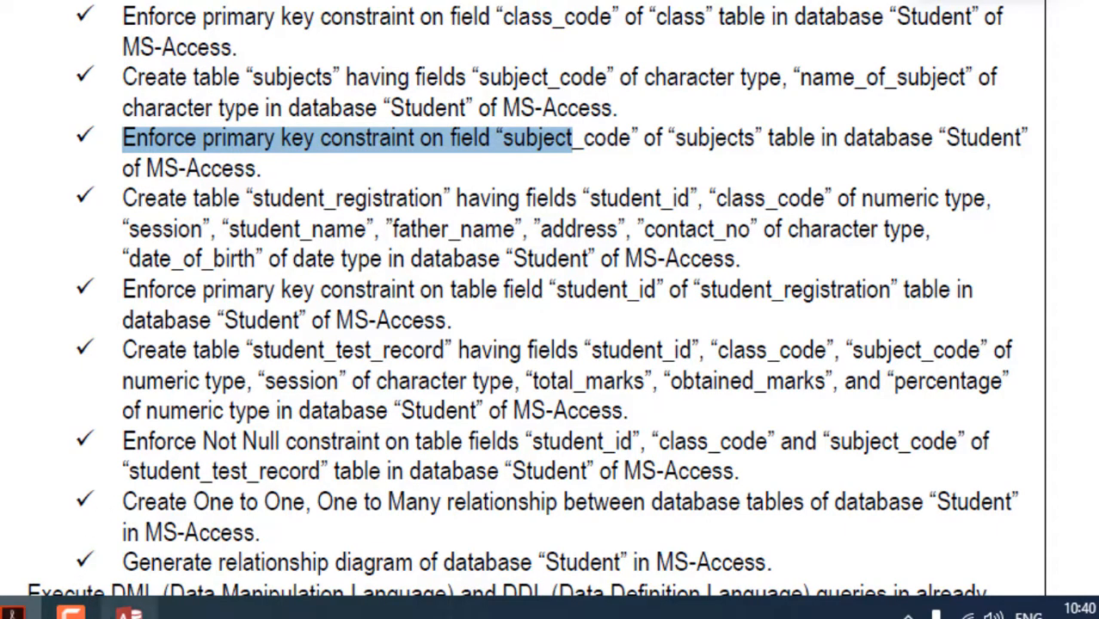
pyautogui.click(129, 611)
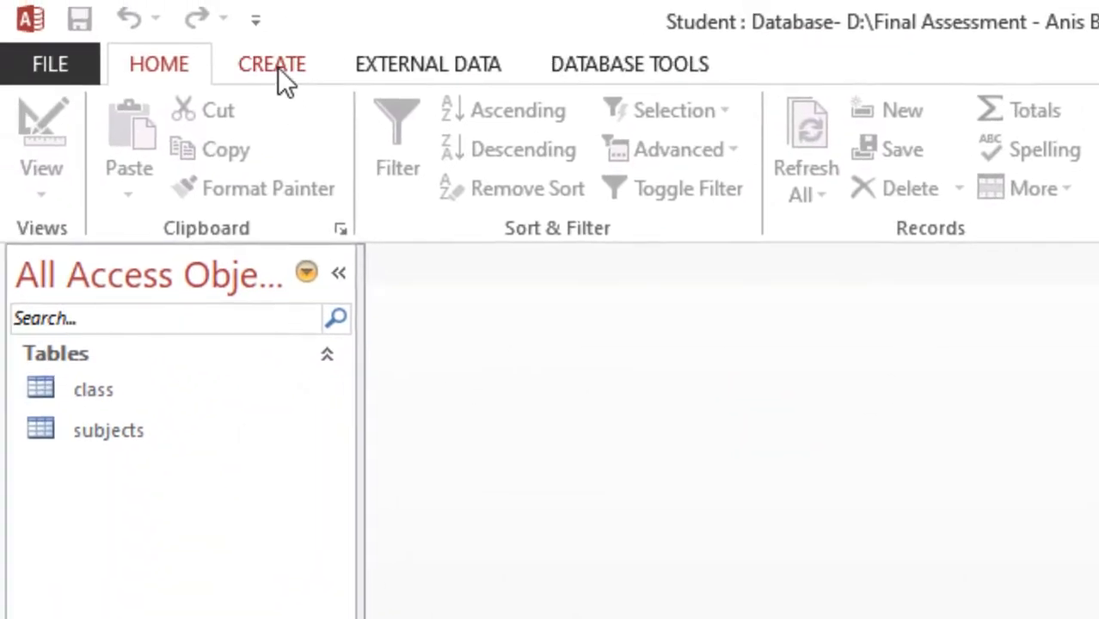
# Create a new table saved as students_registrations in design view and start the student_id field
pyautogui.click(276, 67)
pyautogui.click(174, 148)
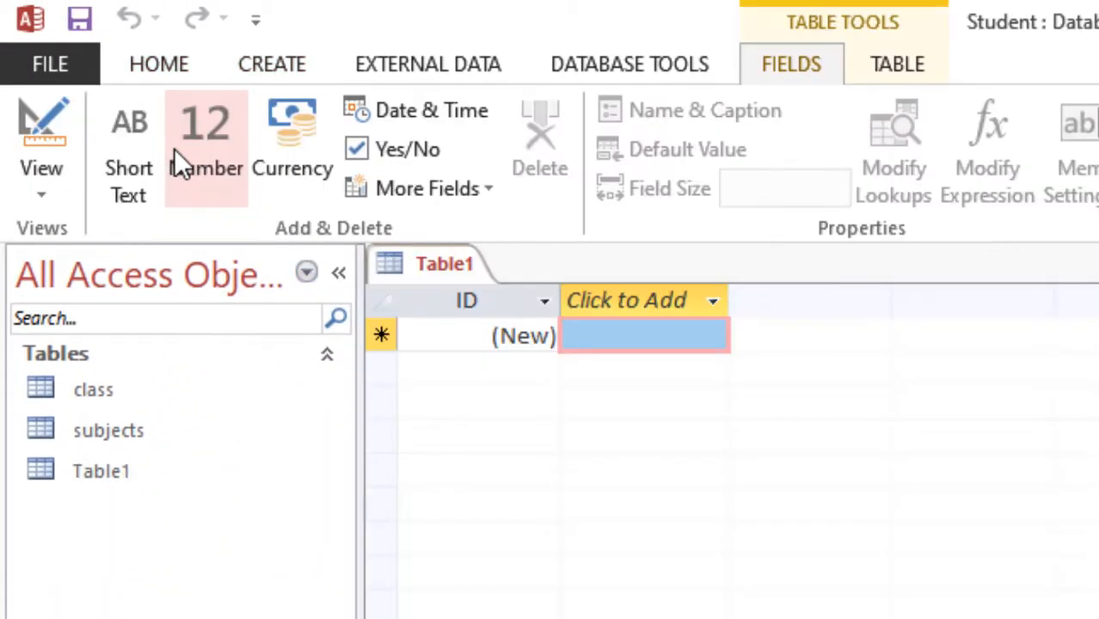
pyautogui.click(59, 129)
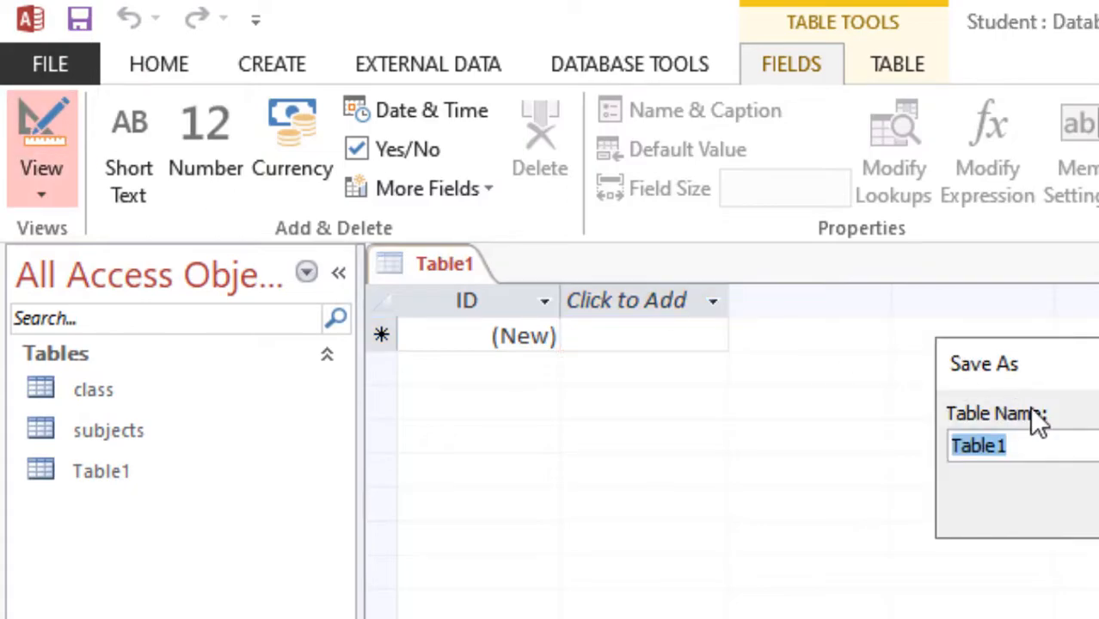
pyautogui.write('nai')
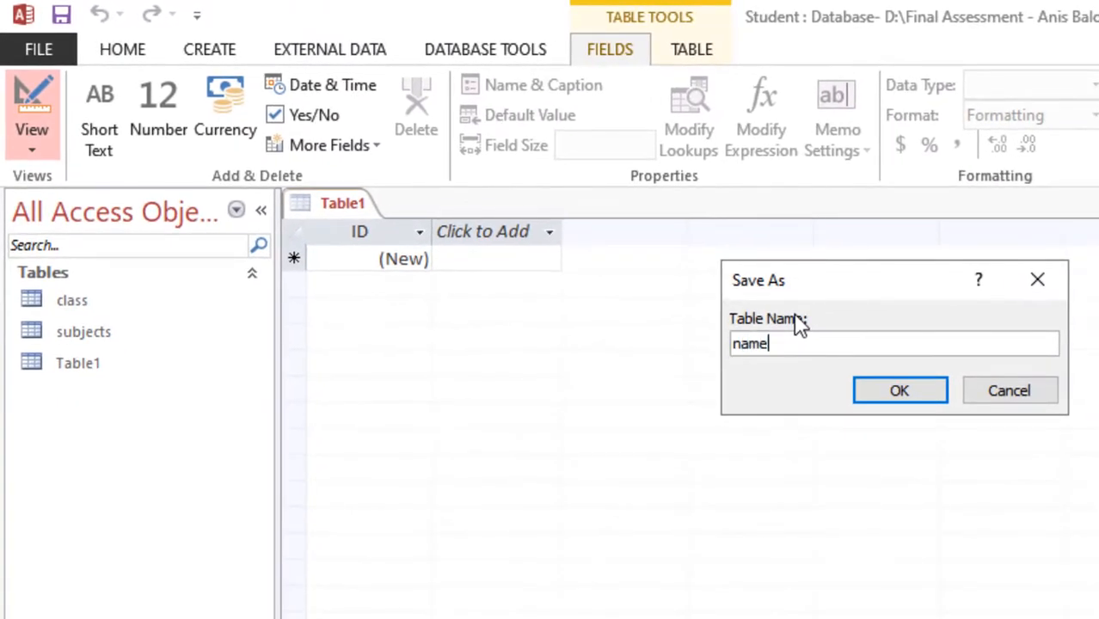
pyautogui.write('students_registrations')
pyautogui.press('Return')
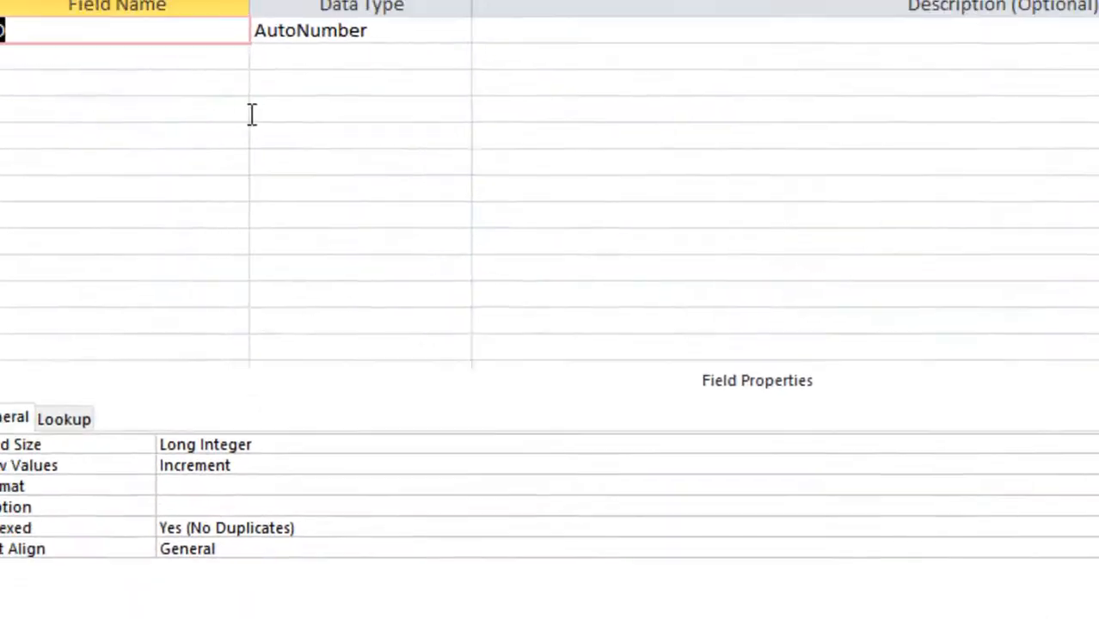
pyautogui.write('student_u')
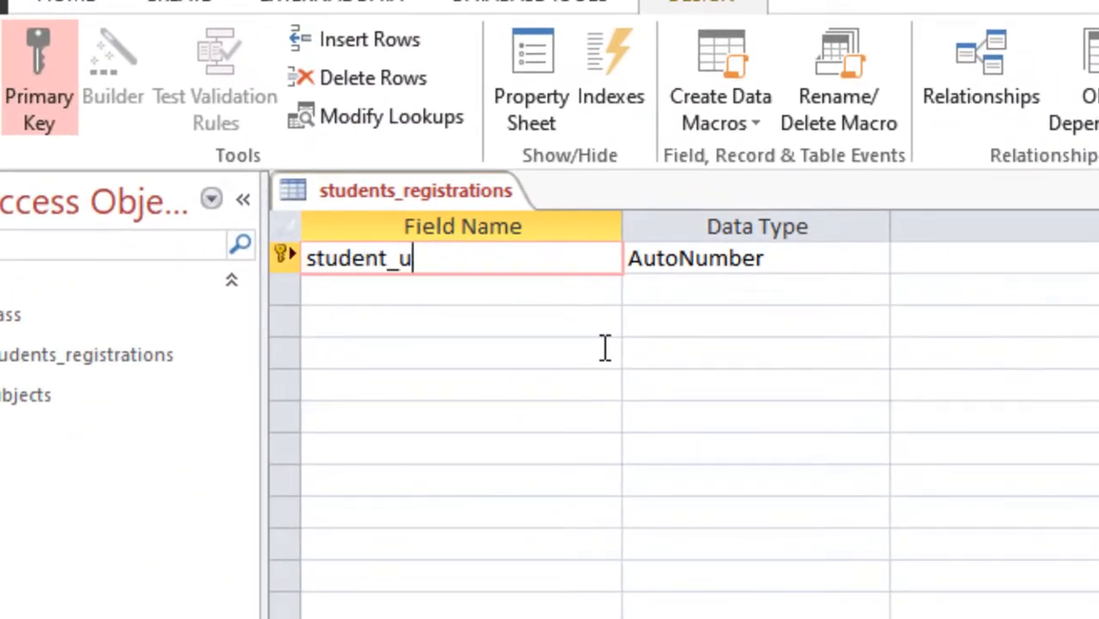
# Enter fields student_id, class_code, session, student_name and father_name
pyautogui.press('BackSpace')
pyautogui.write('id')
pyautogui.press('Down')
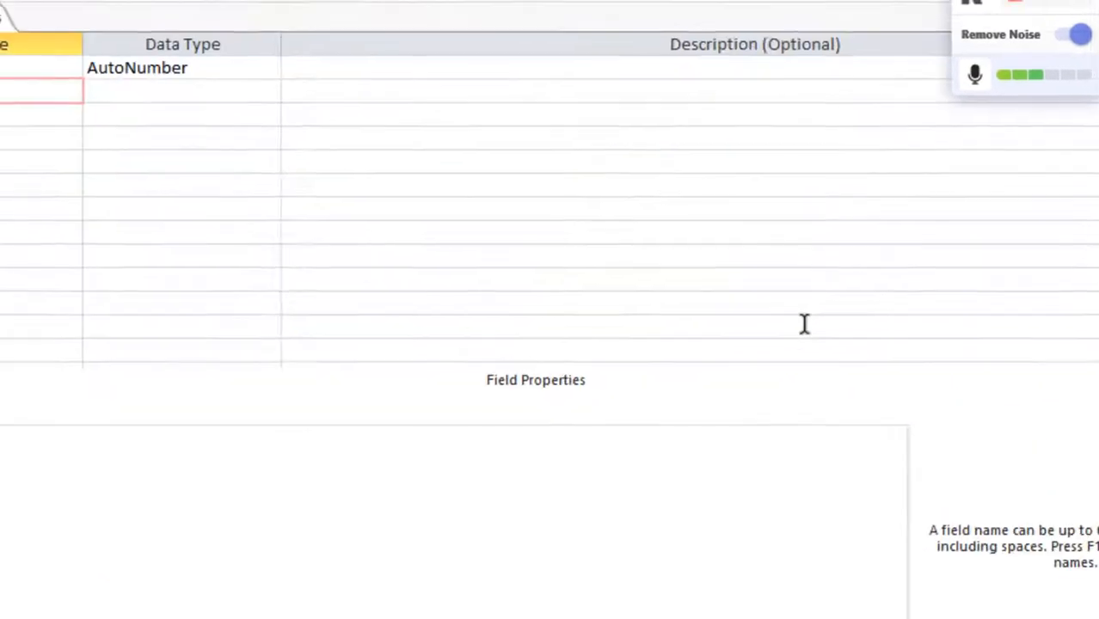
pyautogui.write('class_code')
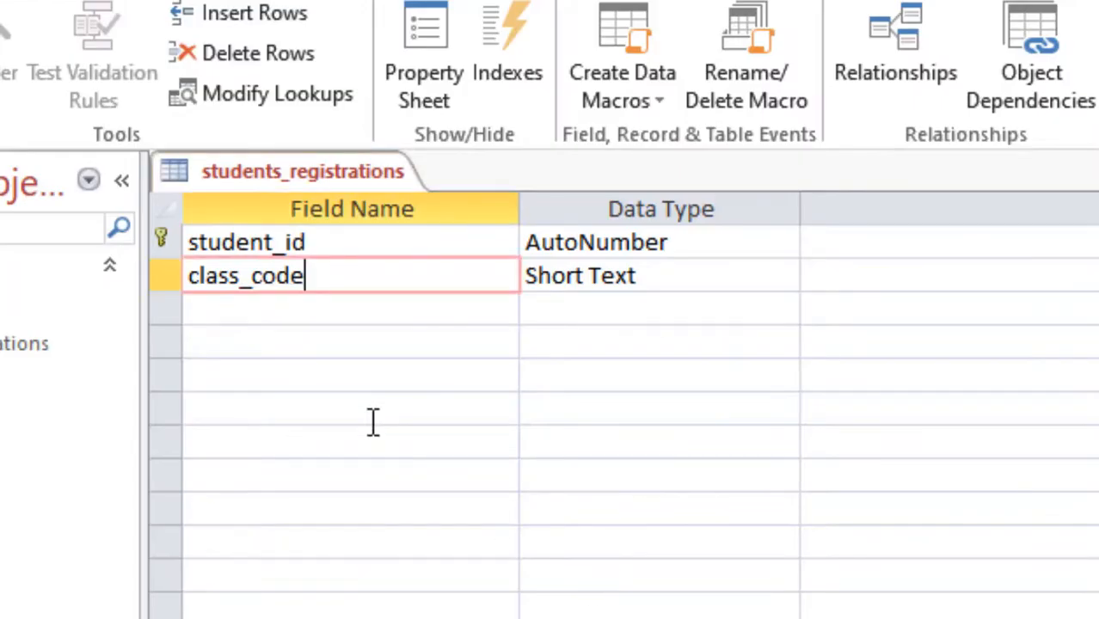
pyautogui.press('Down')
pyautogui.write('ses')
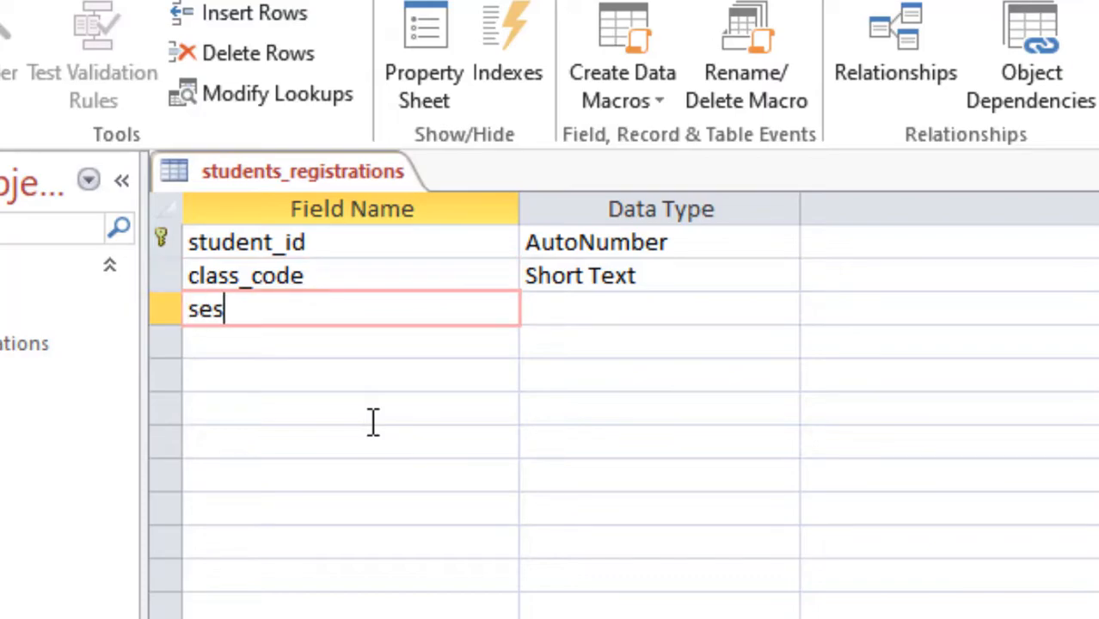
pyautogui.write('sion')
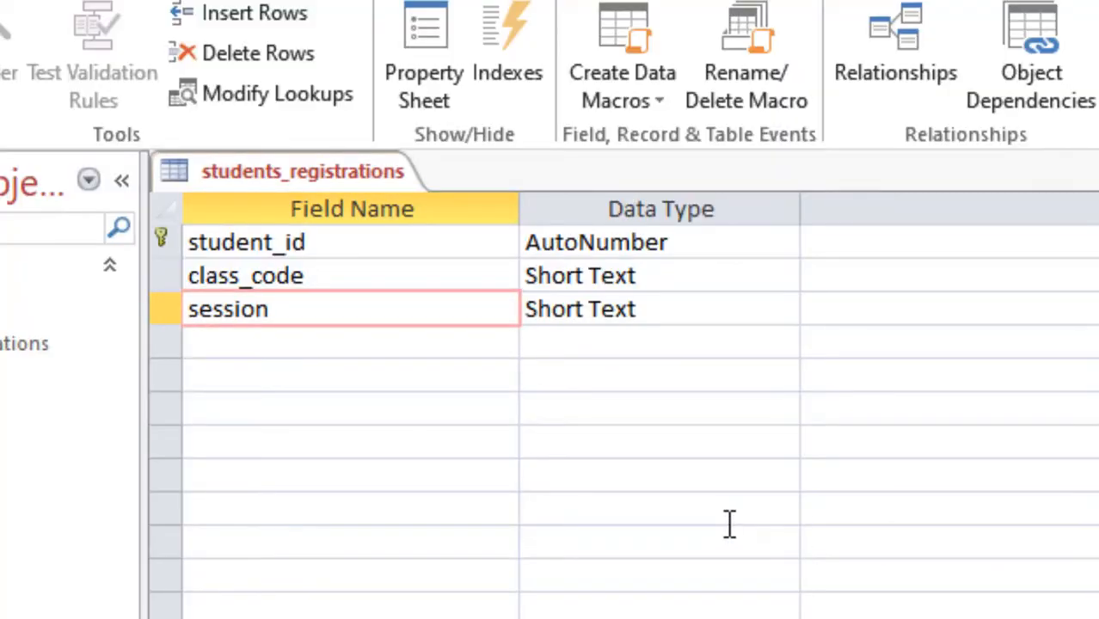
pyautogui.press('Down')
pyautogui.write('student_name')
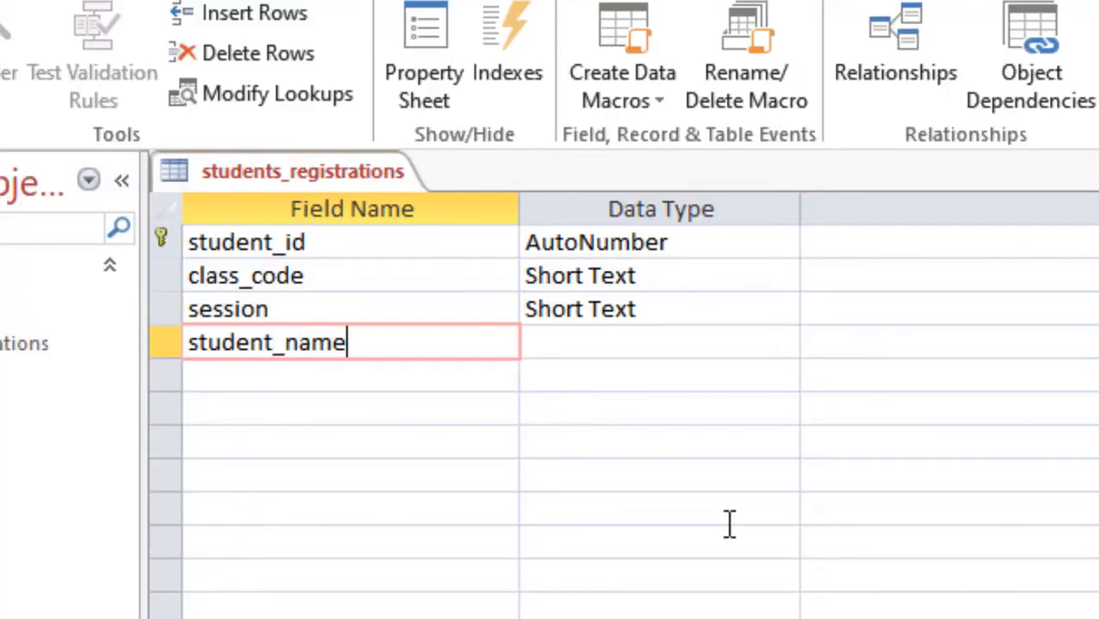
pyautogui.press('Down')
pyautogui.write('father_name')
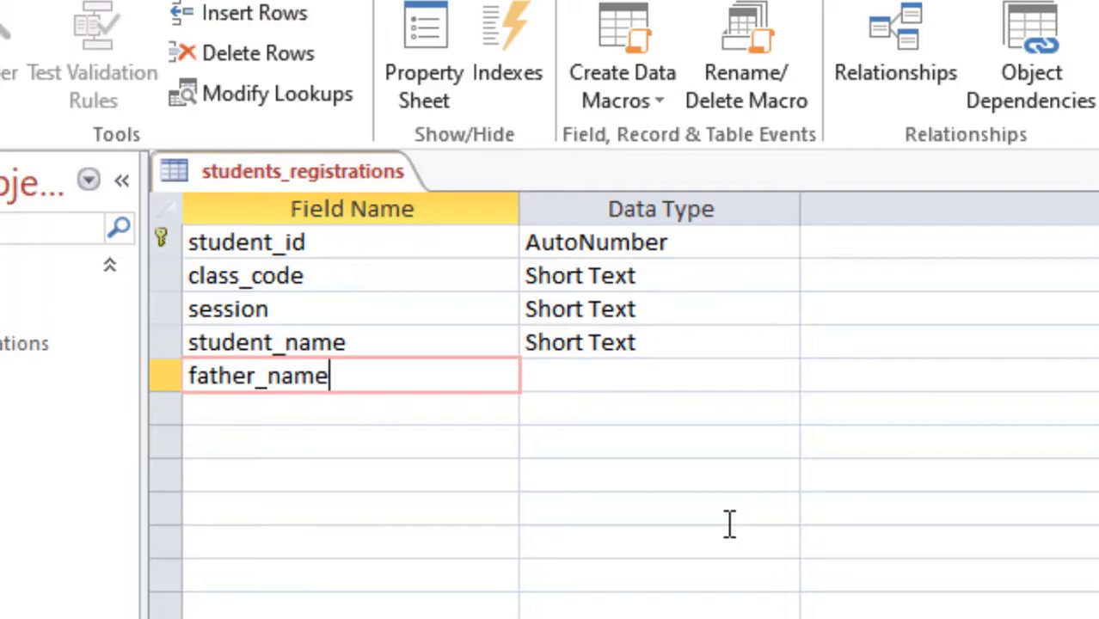
pyautogui.press('Down')
# Add the fields address, contact_no and date_of_birth after checking the task list
pyautogui.write('class_')
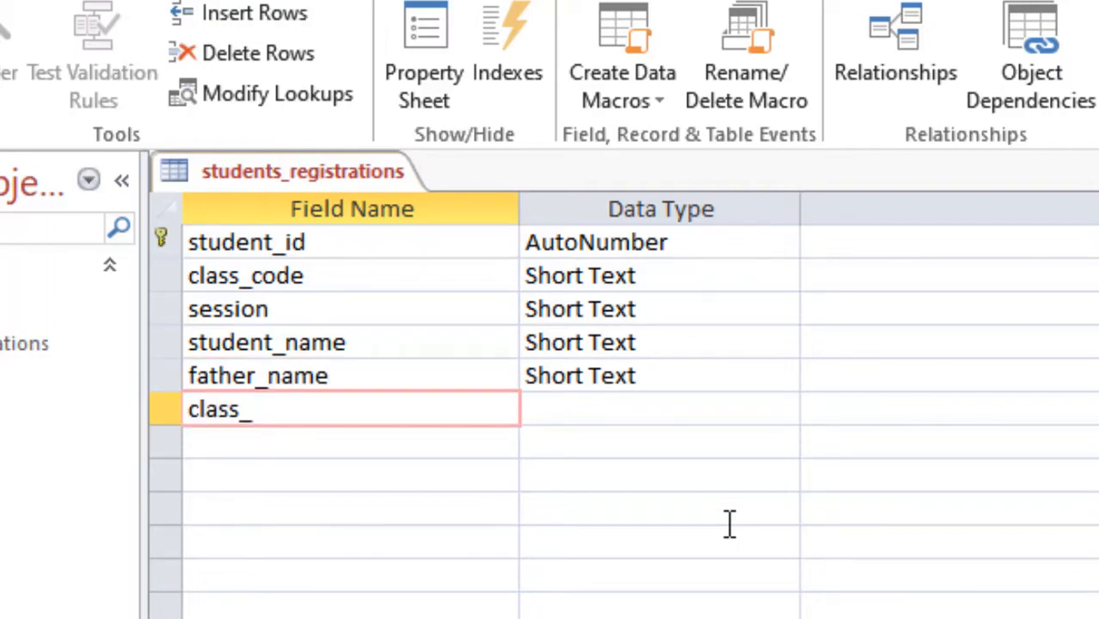
pyautogui.press('BackSpace')
pyautogui.press('BackSpace')
pyautogui.press('BackSpace')
pyautogui.press('BackSpace')
pyautogui.press('BackSpace')
pyautogui.press('BackSpace')
pyautogui.hotkey('alt', 'Tab')
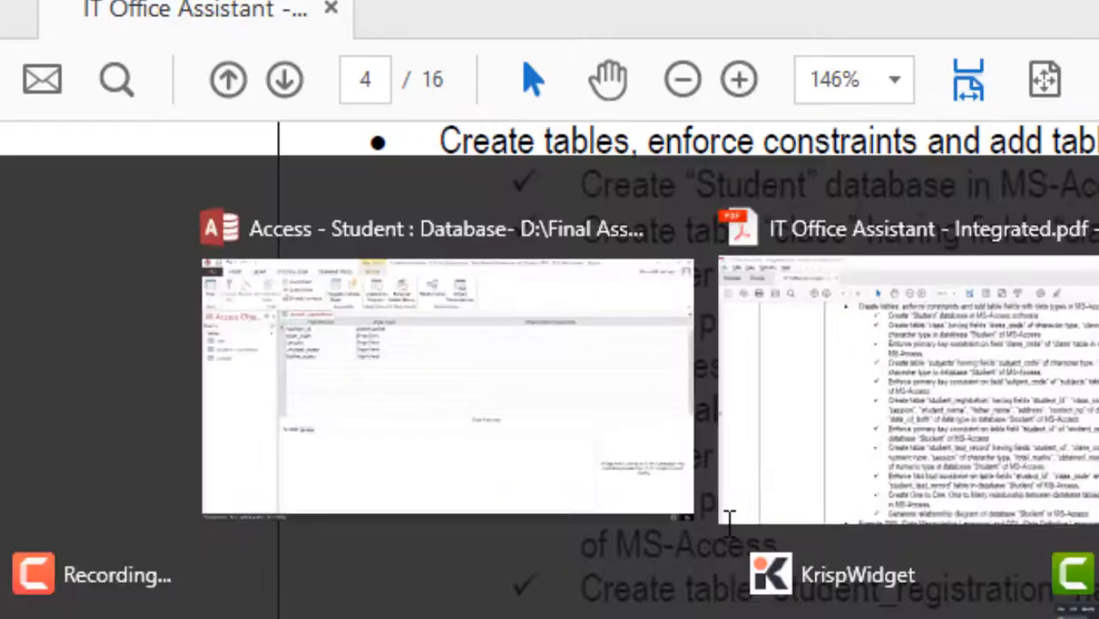
pyautogui.hotkey('alt', 'Tab')
pyautogui.write('address')
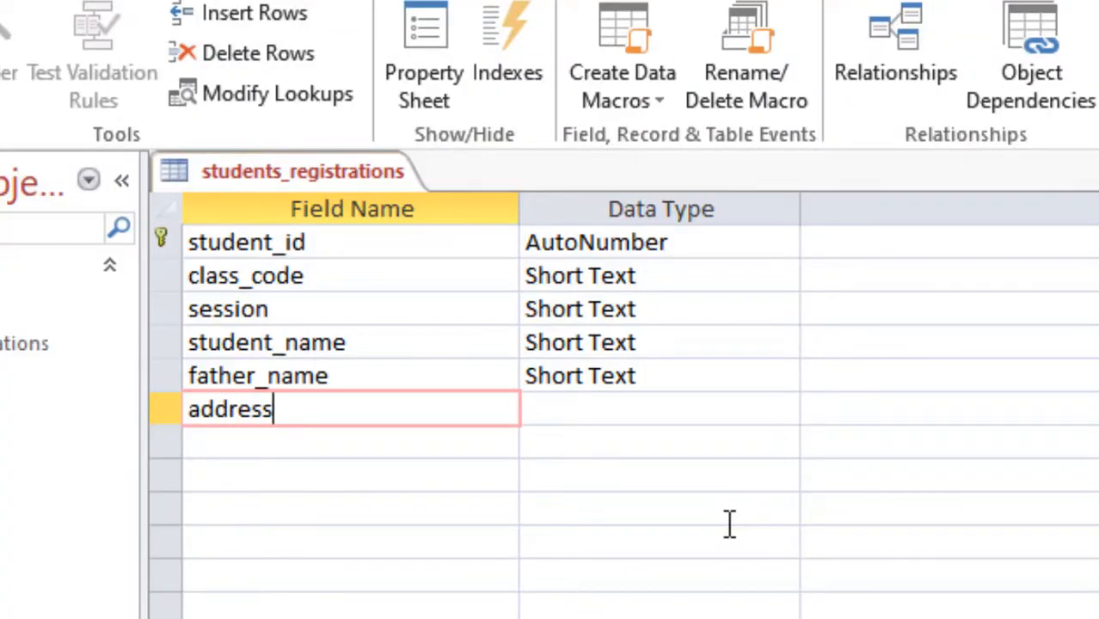
pyautogui.press('Down')
pyautogui.write('contact_no')
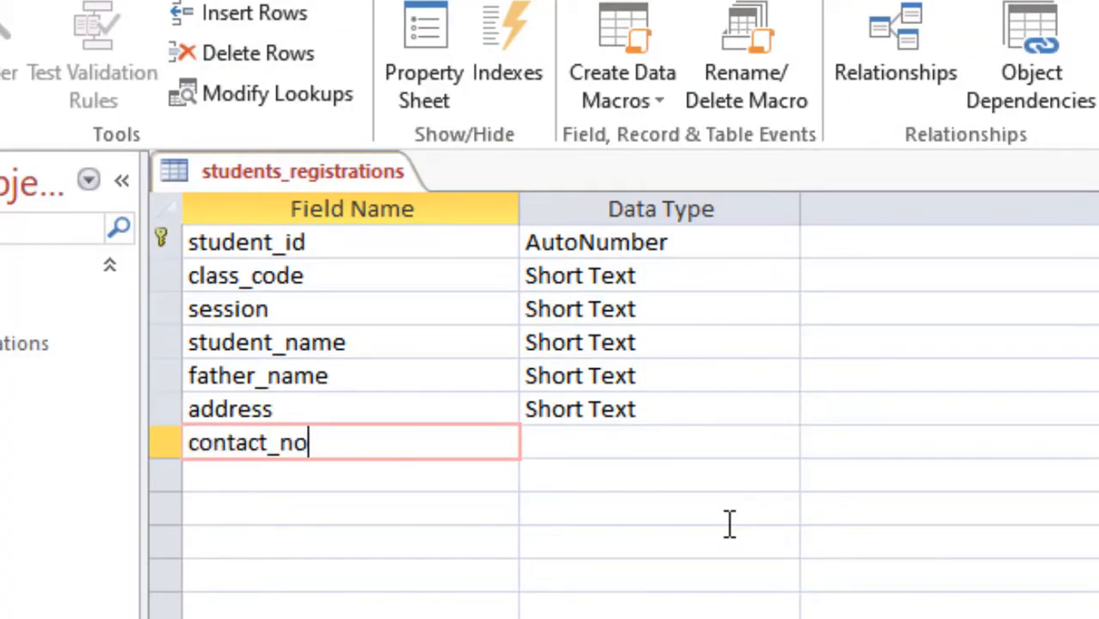
pyautogui.press('Down')
pyautogui.write('dat')
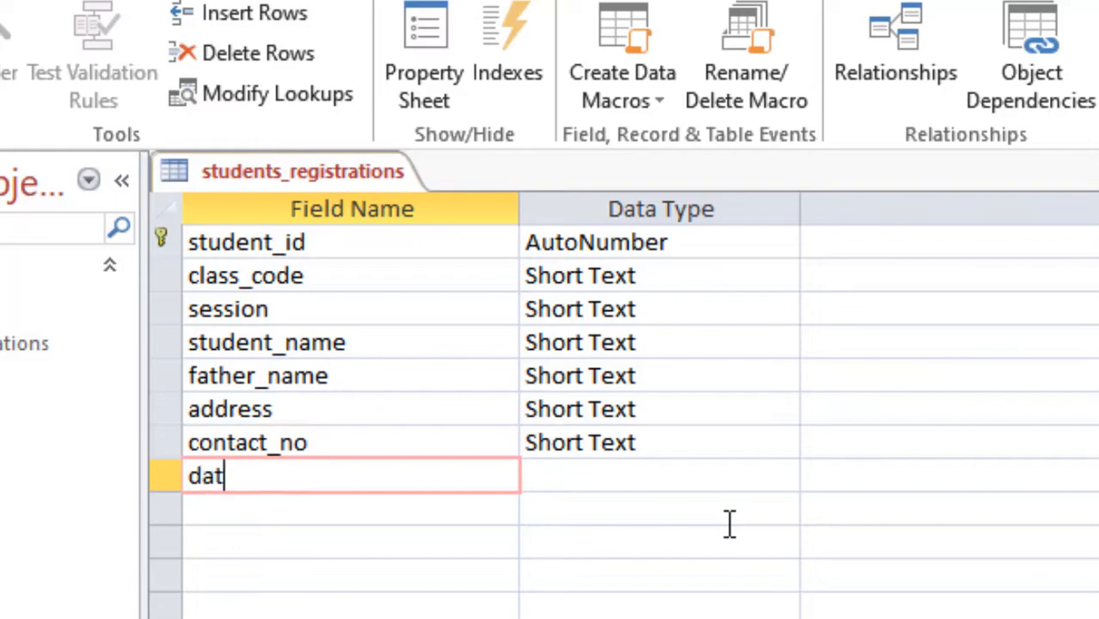
pyautogui.write('e_of_')
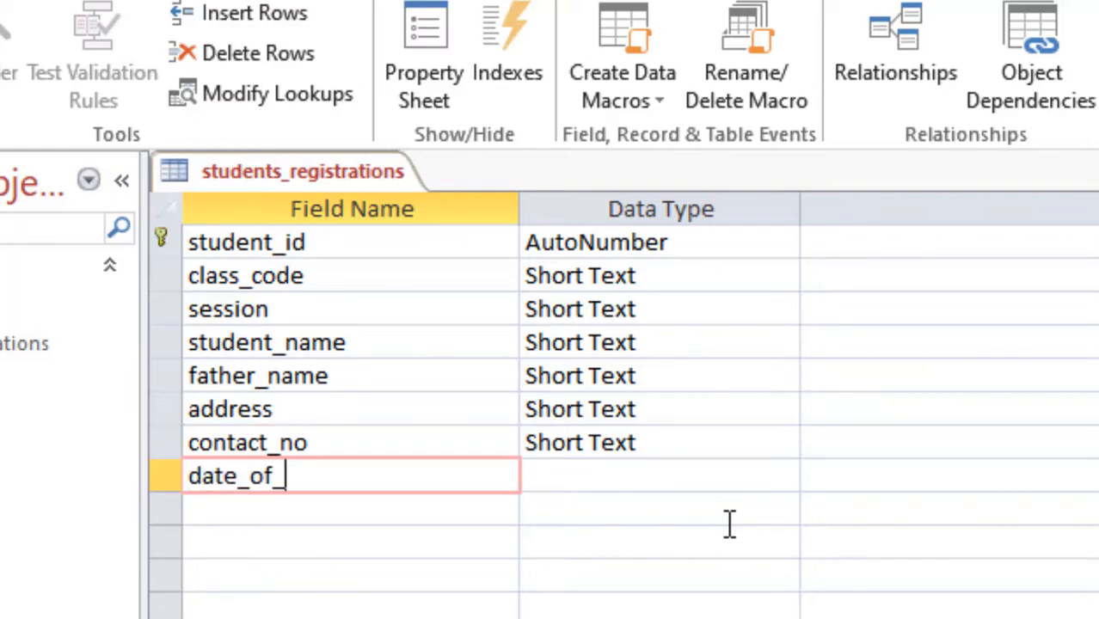
pyautogui.write('birth')
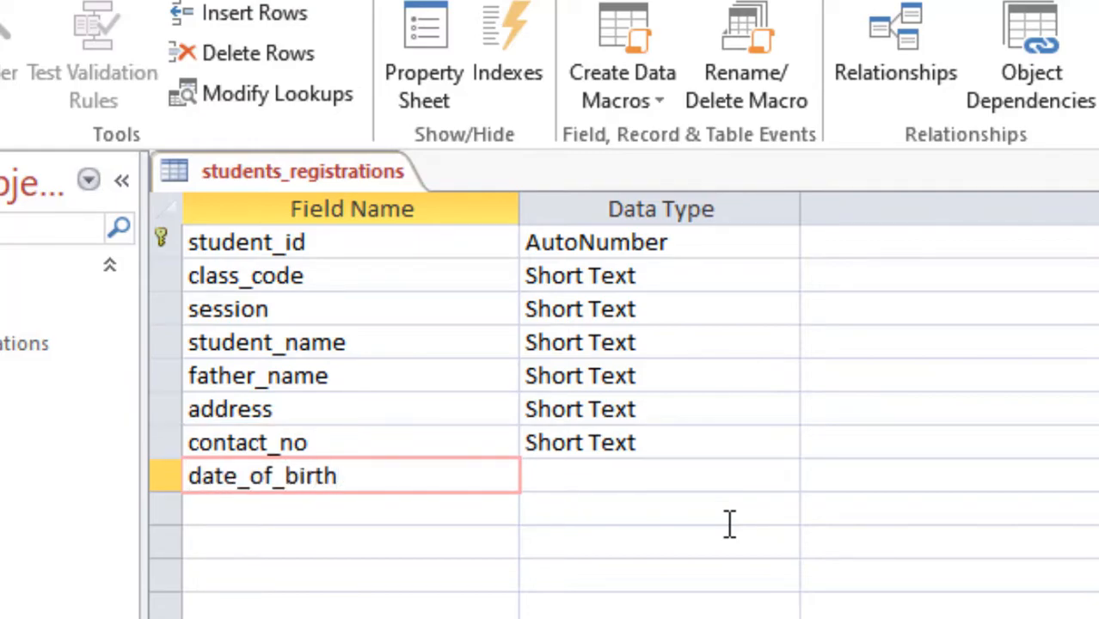
pyautogui.press('Tab')
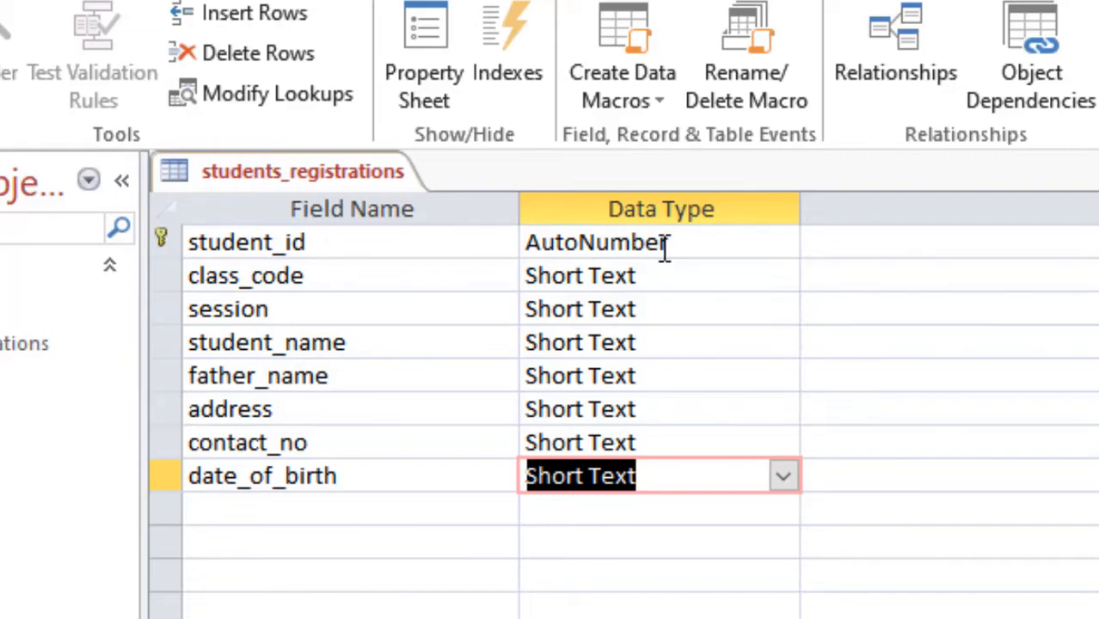
# Make date_of_birth a Date/Time field and close the students_registrations design
pyautogui.click(783, 480)
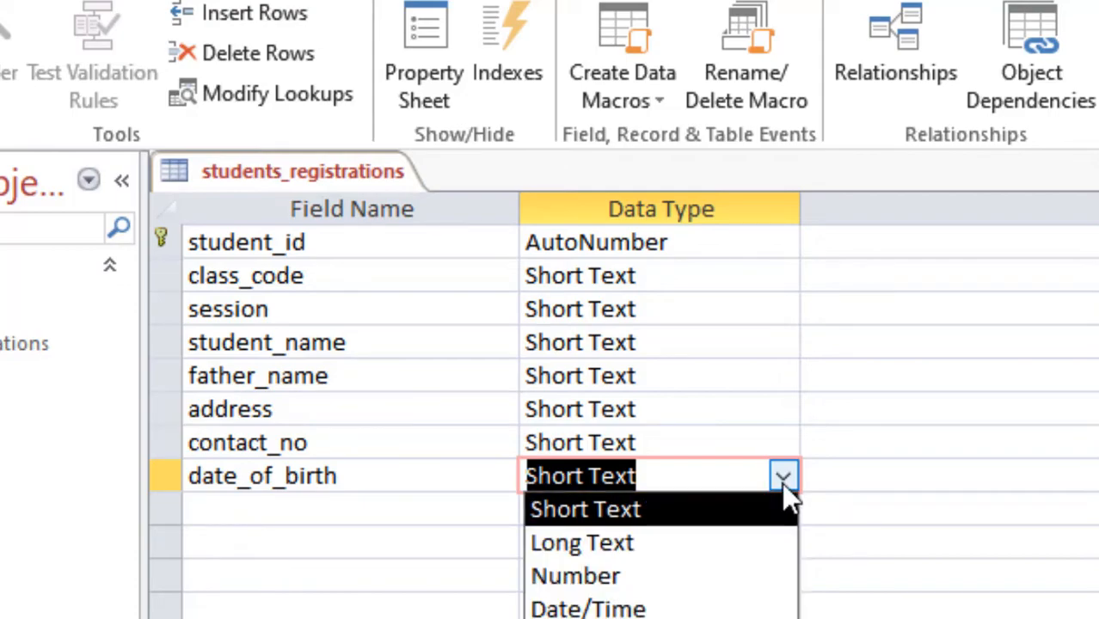
pyautogui.click(625, 609)
pyautogui.click(685, 485)
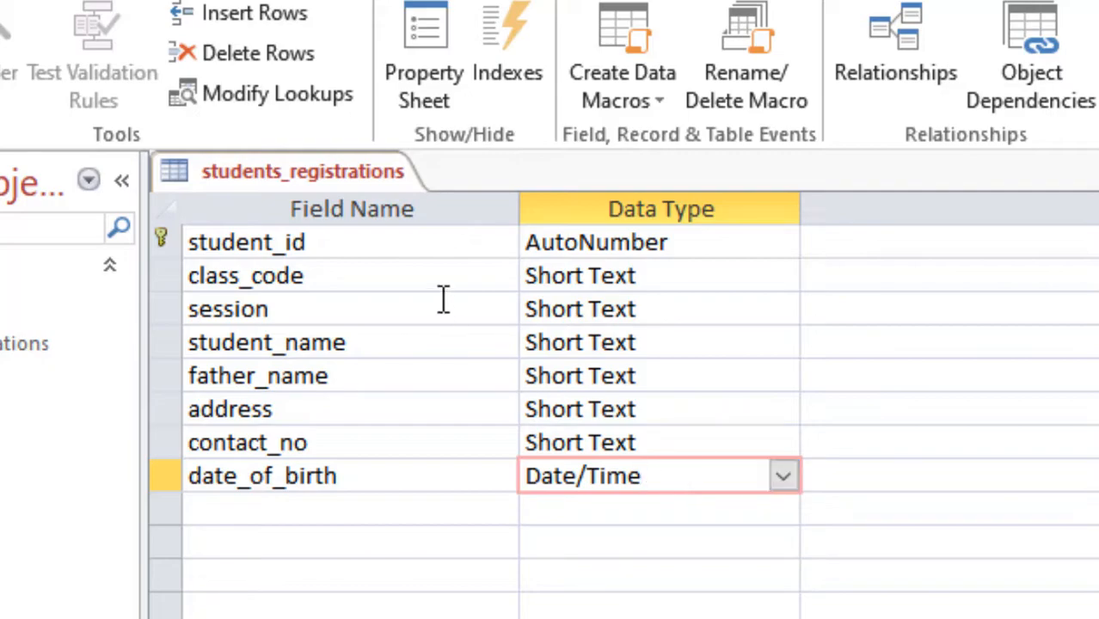
pyautogui.hotkey('alt', 'Tab')
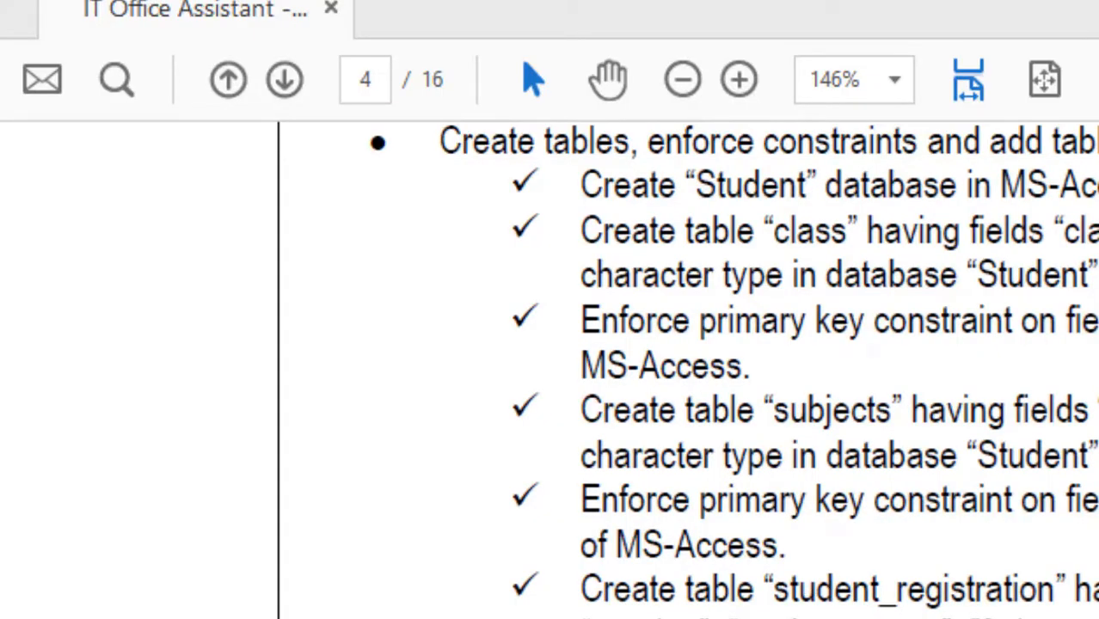
pyautogui.hotkey('alt', 'Tab')
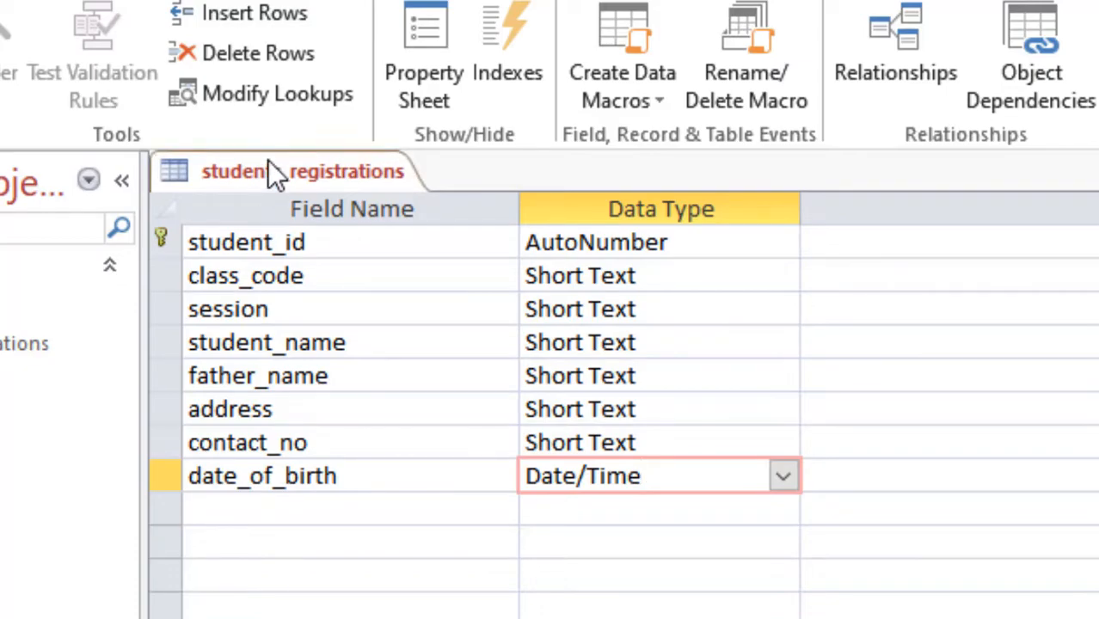
pyautogui.hotkey('ctrl', 'w')
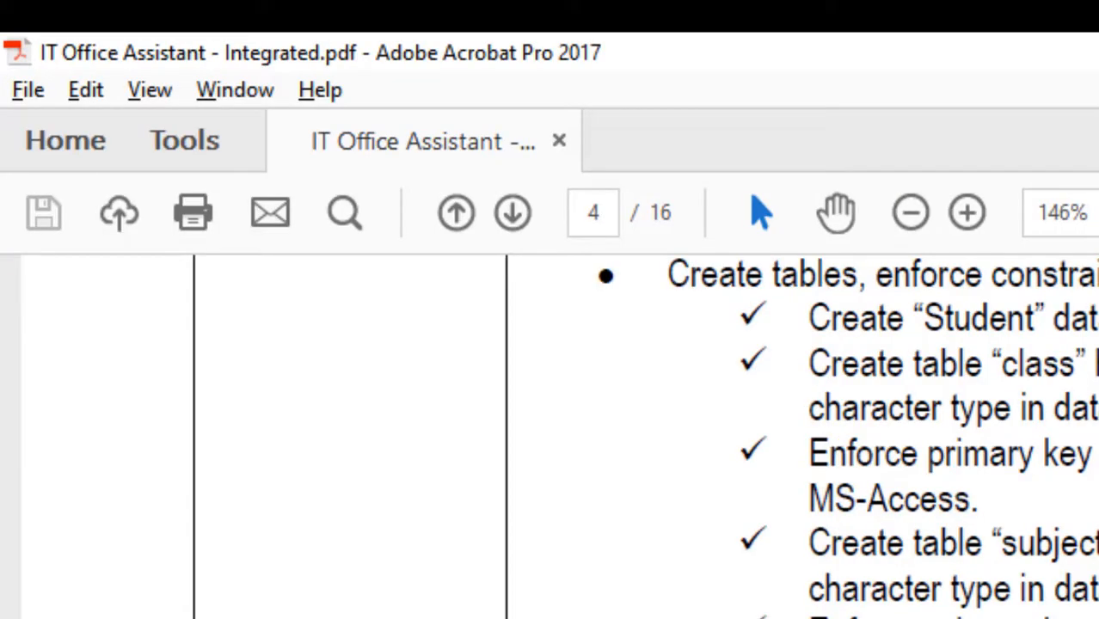
# Read the student_test_record requirements in the task list, then return to Access
pyautogui.scroll(-2, 826, 413)
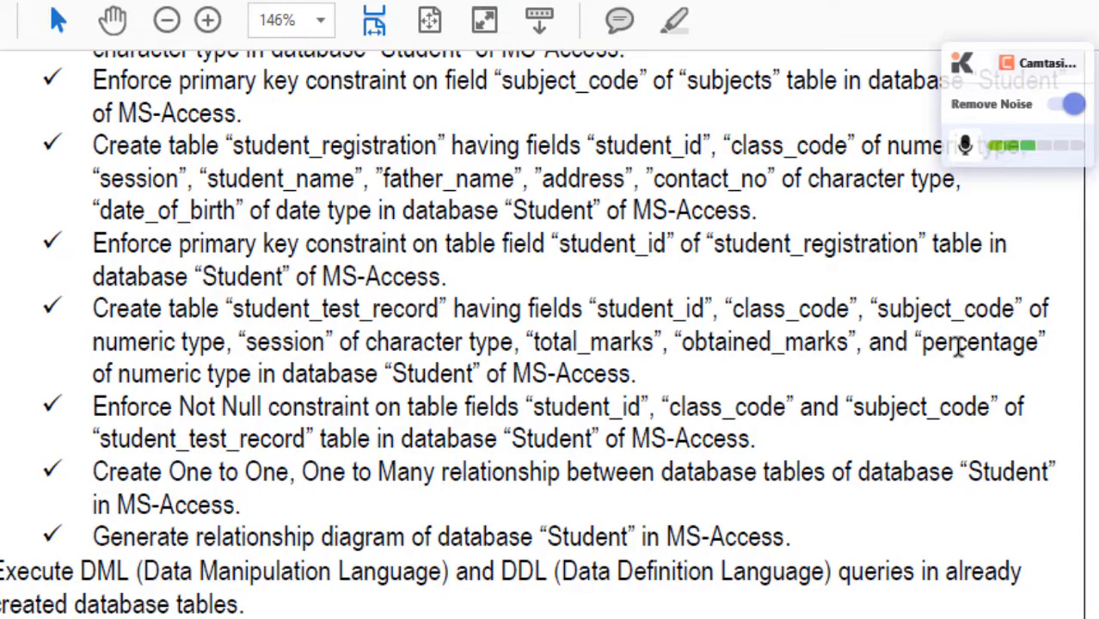
pyautogui.hotkey('alt', 'Tab')
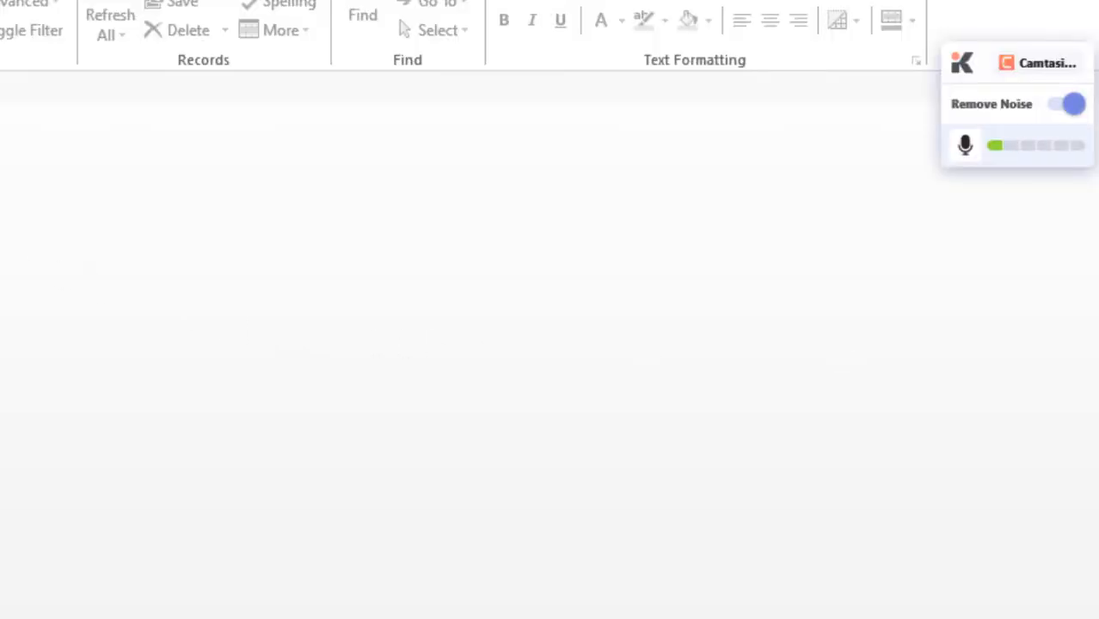
# Create a new blank table and save it as student_test_record
pyautogui.click(123, 34)
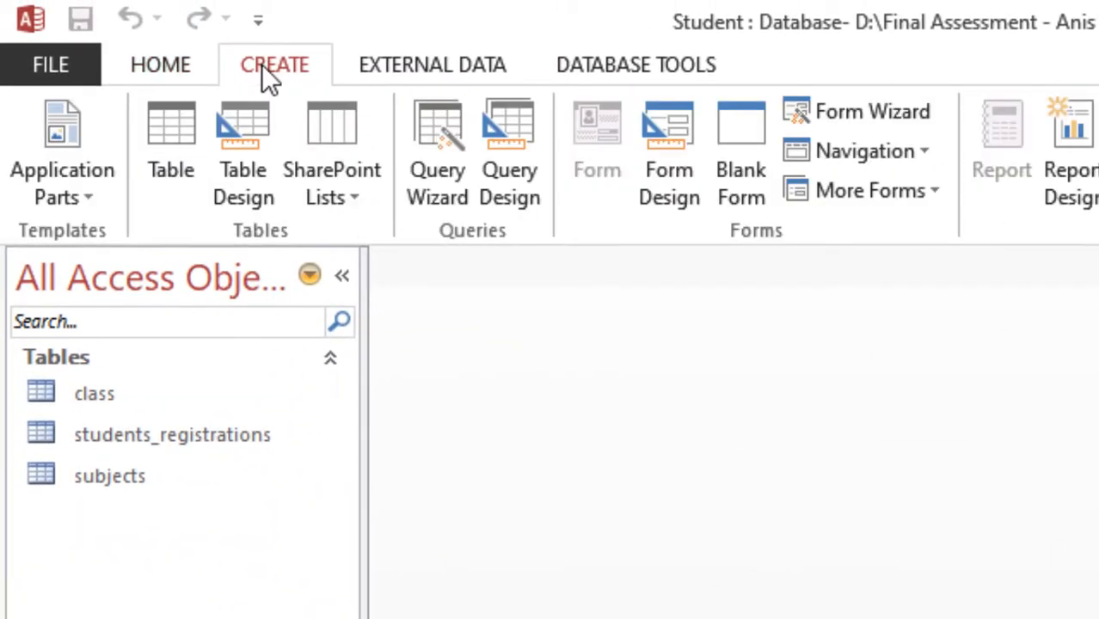
pyautogui.click(179, 153)
pyautogui.hotkey('ctrl', 's')
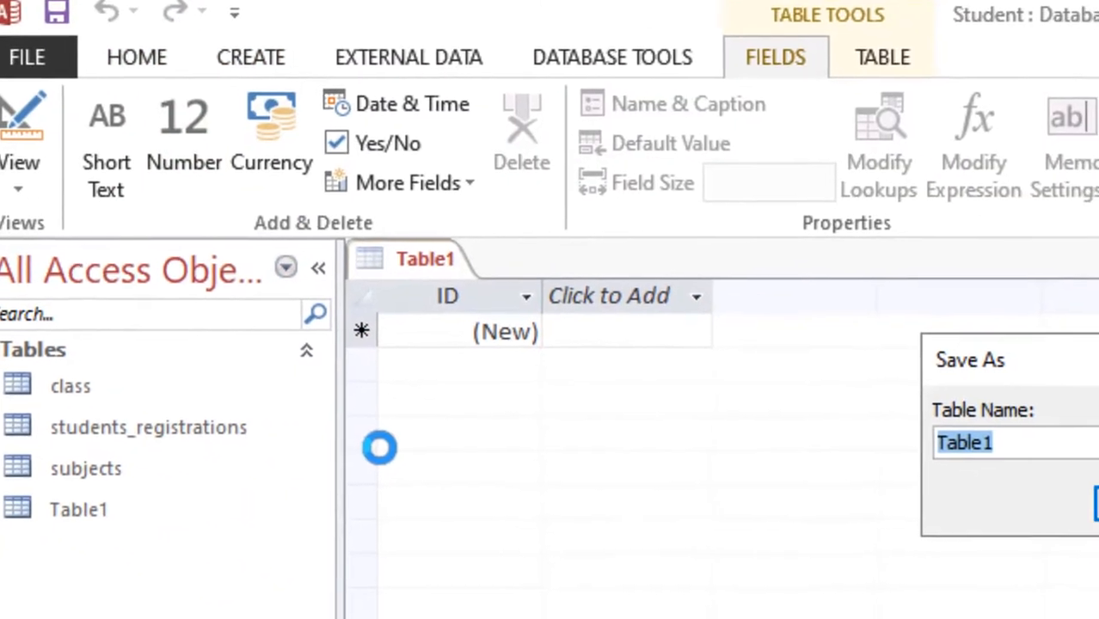
pyautogui.write('stud')
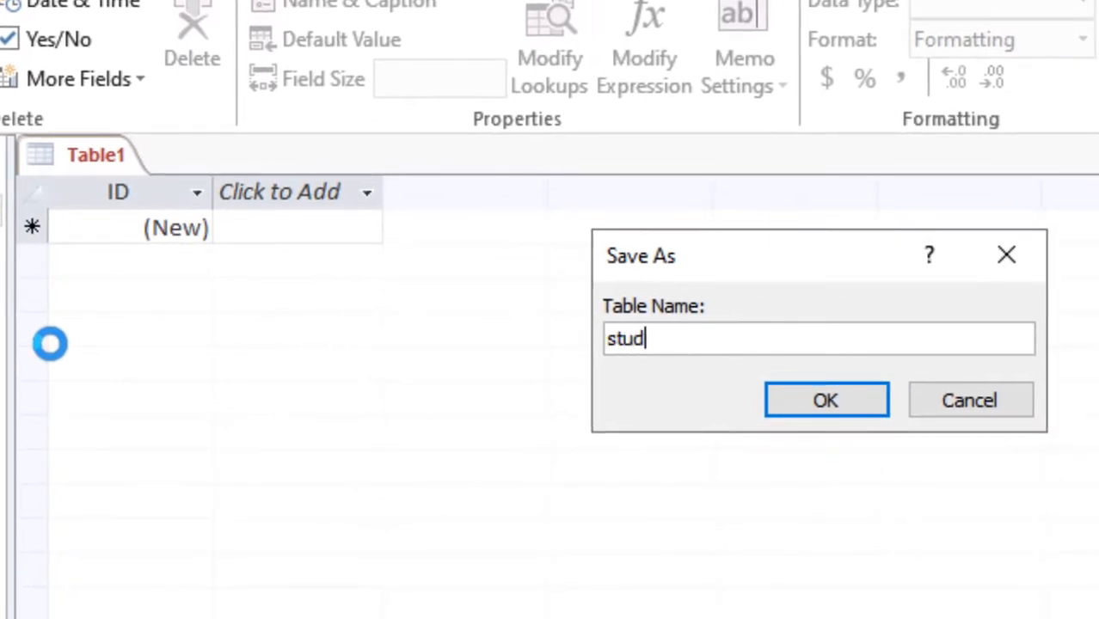
pyautogui.write('ent_test_record')
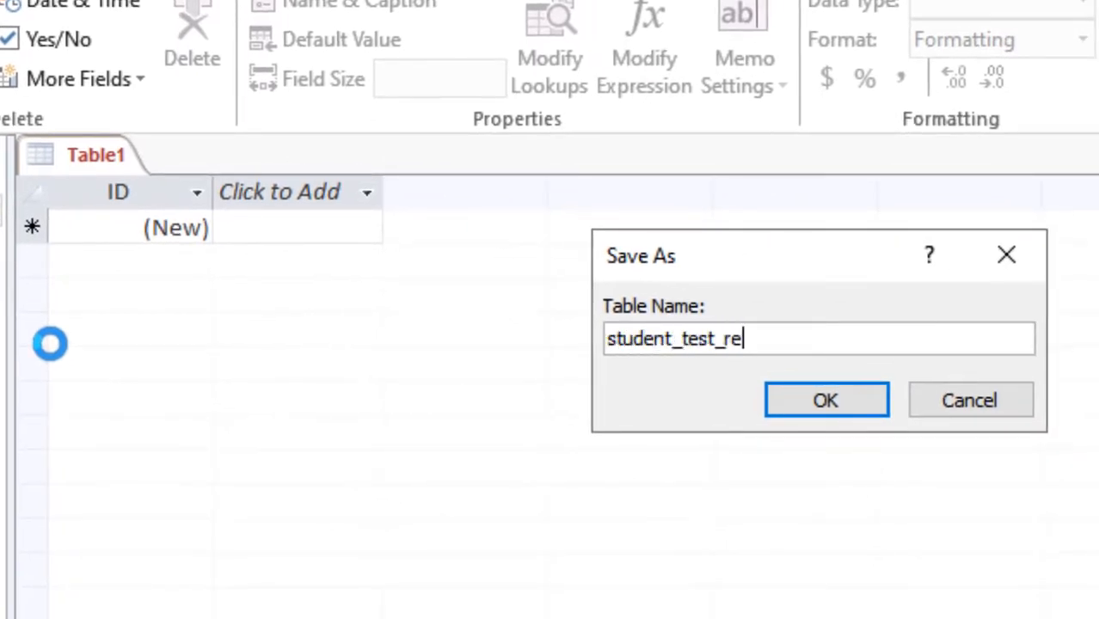
pyautogui.press('Return')
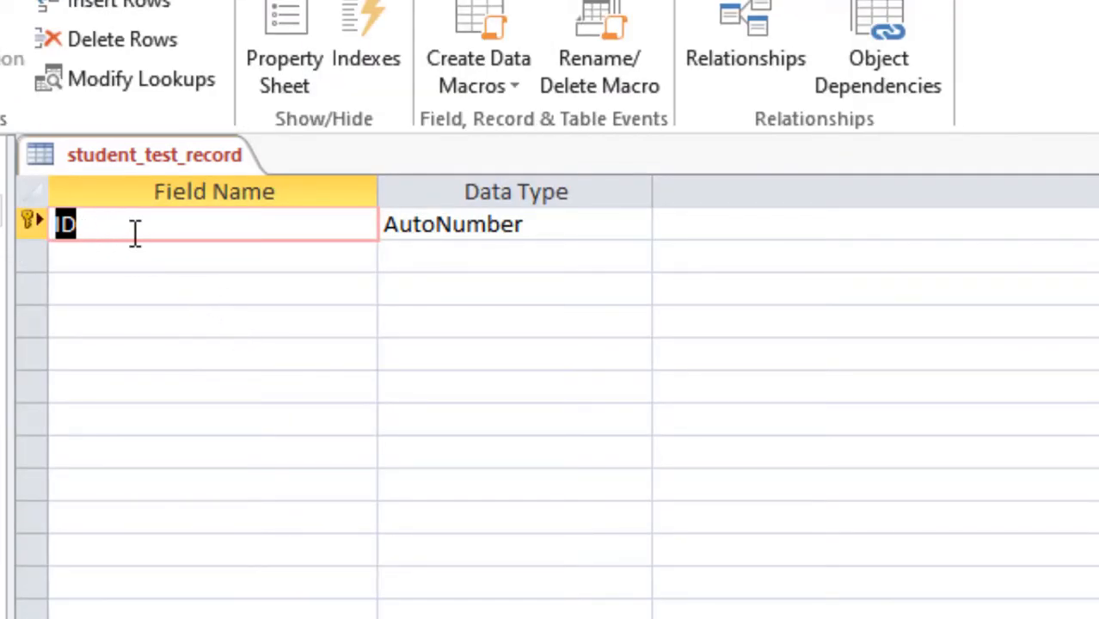
# Add a student_id field of Number type, checking it against students_registrations' fields
pyautogui.click(90, 265)
pyautogui.write('stu')
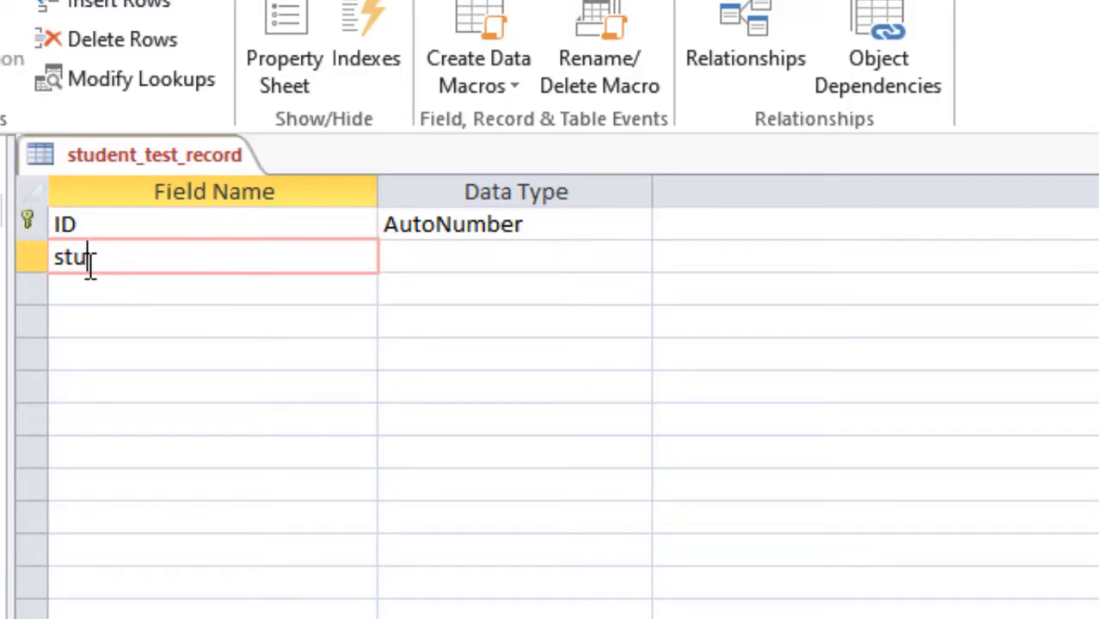
pyautogui.write('dent_id')
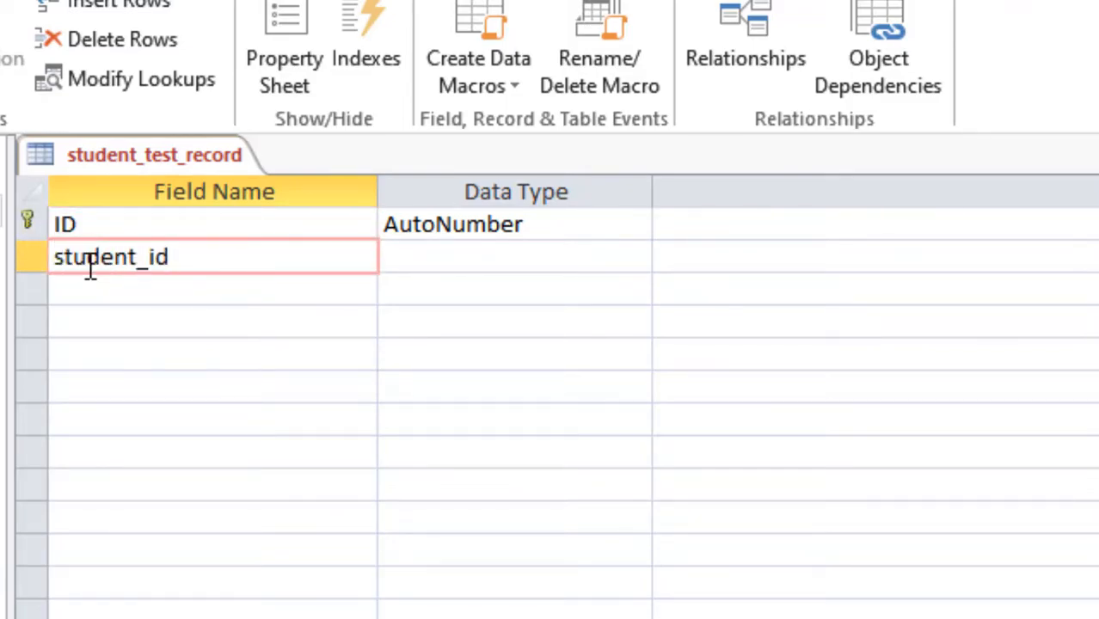
pyautogui.click(411, 265)
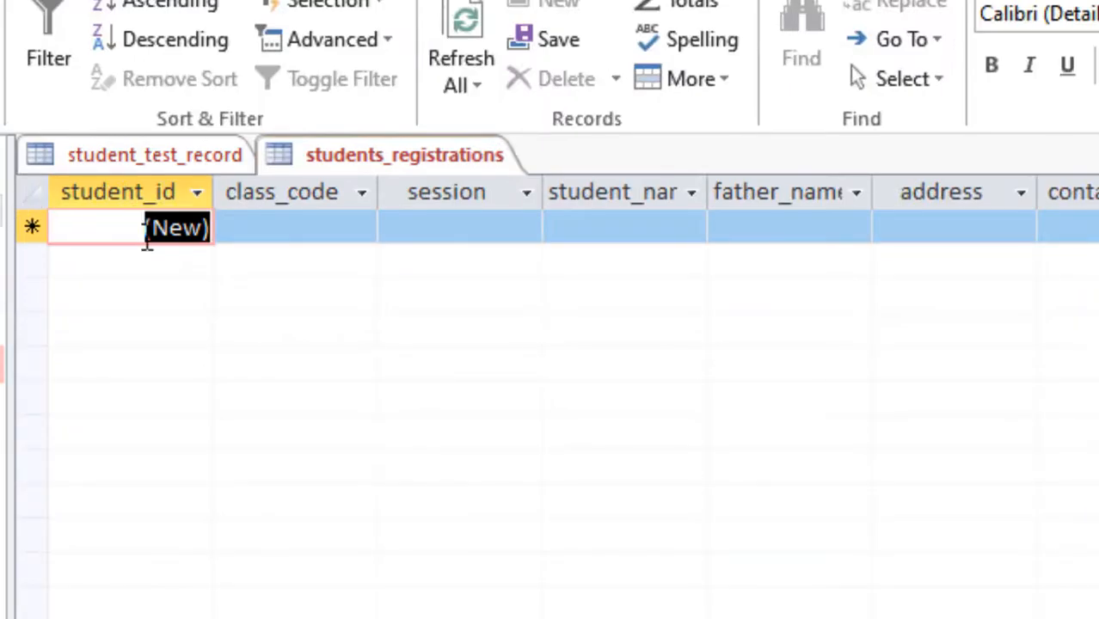
pyautogui.click(42, 80)
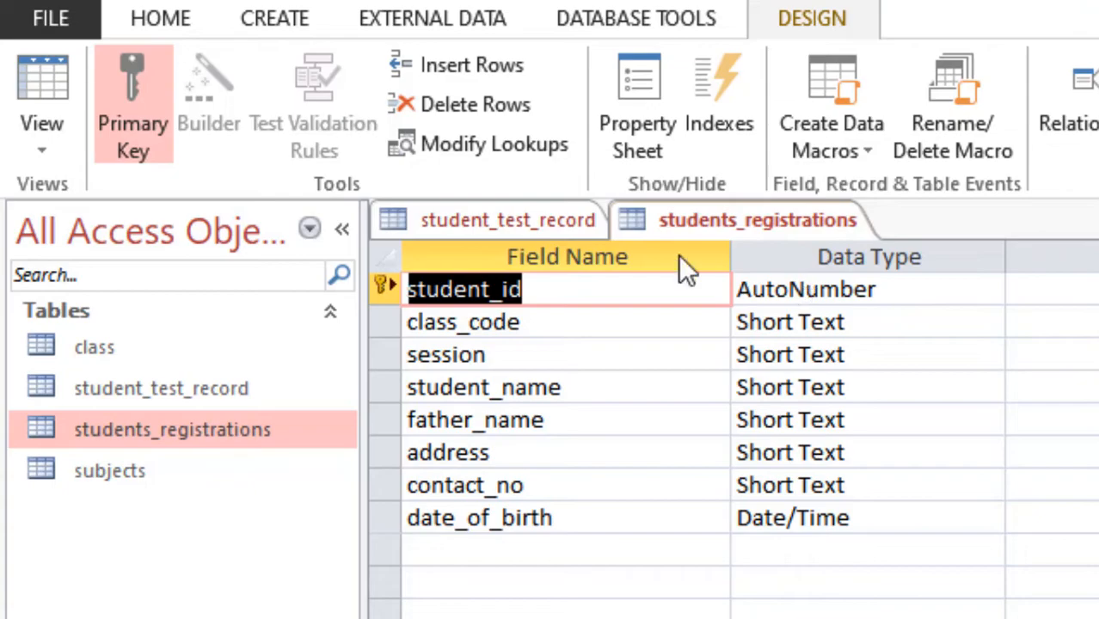
pyautogui.click(516, 220)
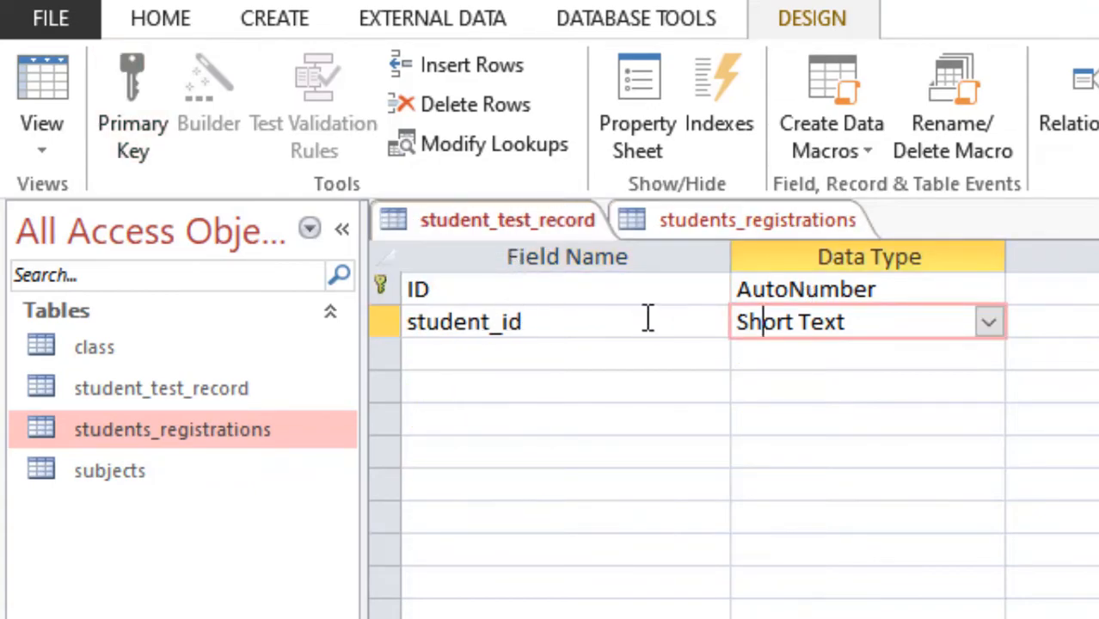
pyautogui.click(671, 232)
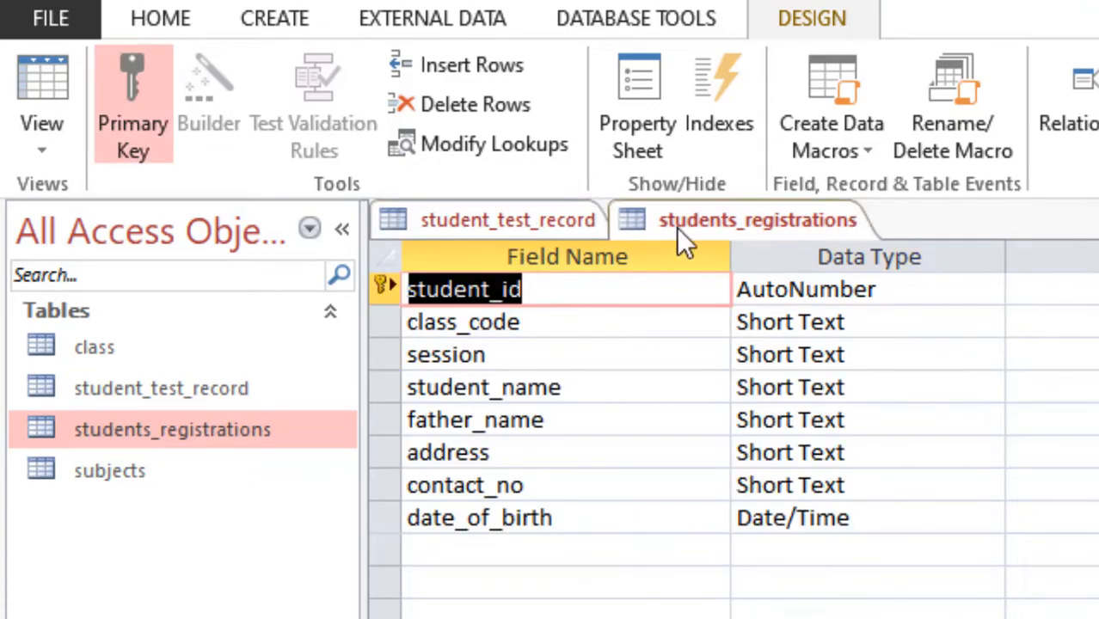
pyautogui.click(508, 220)
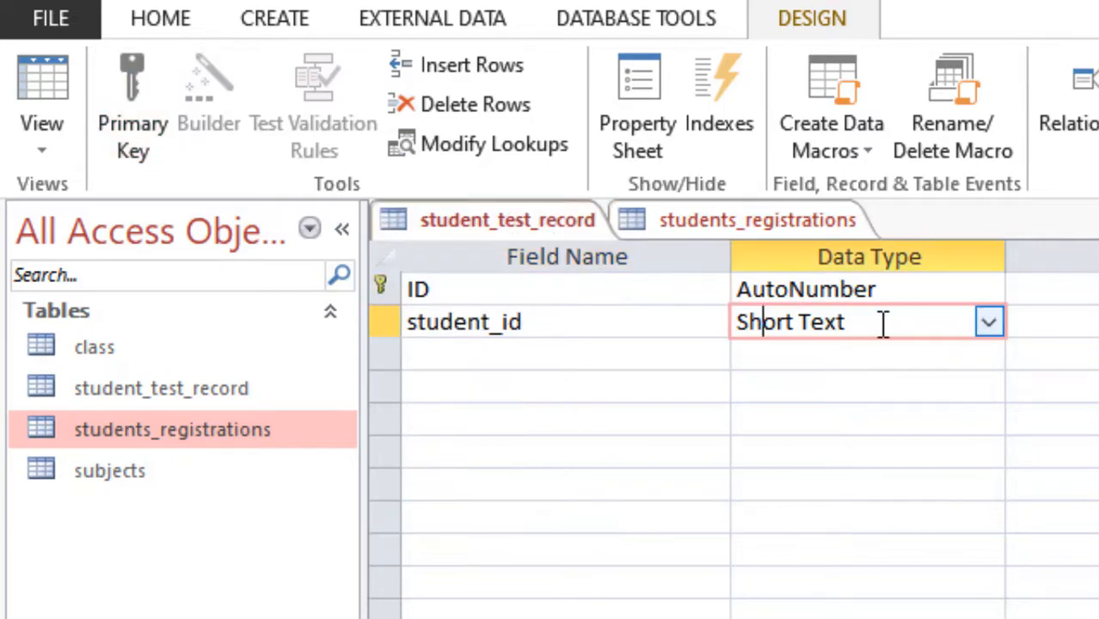
pyautogui.click(989, 322)
pyautogui.click(869, 414)
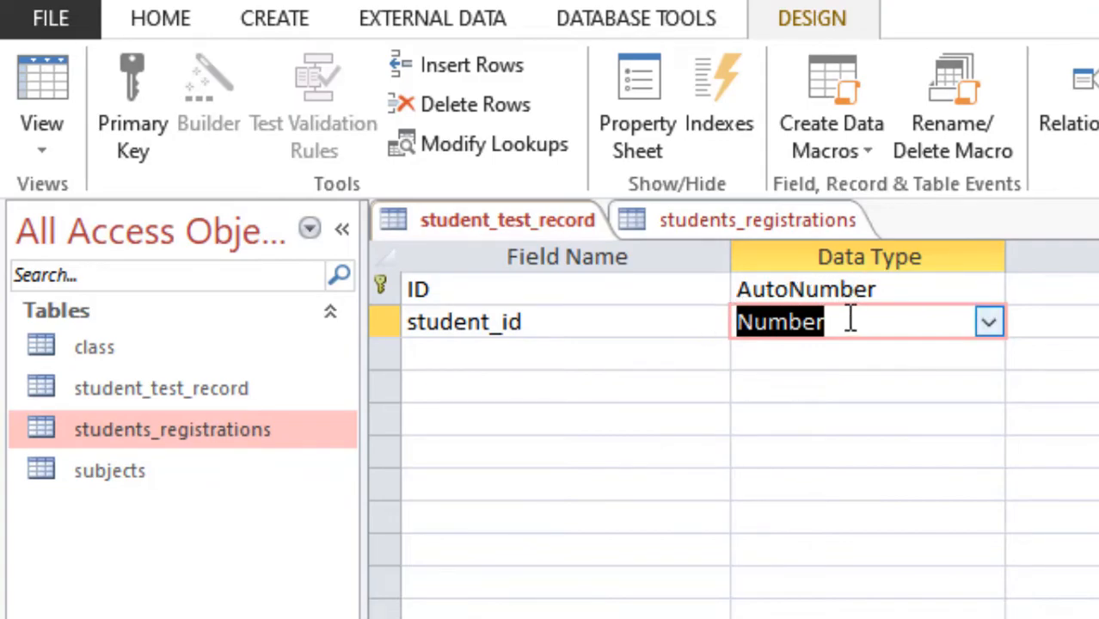
pyautogui.click(742, 221)
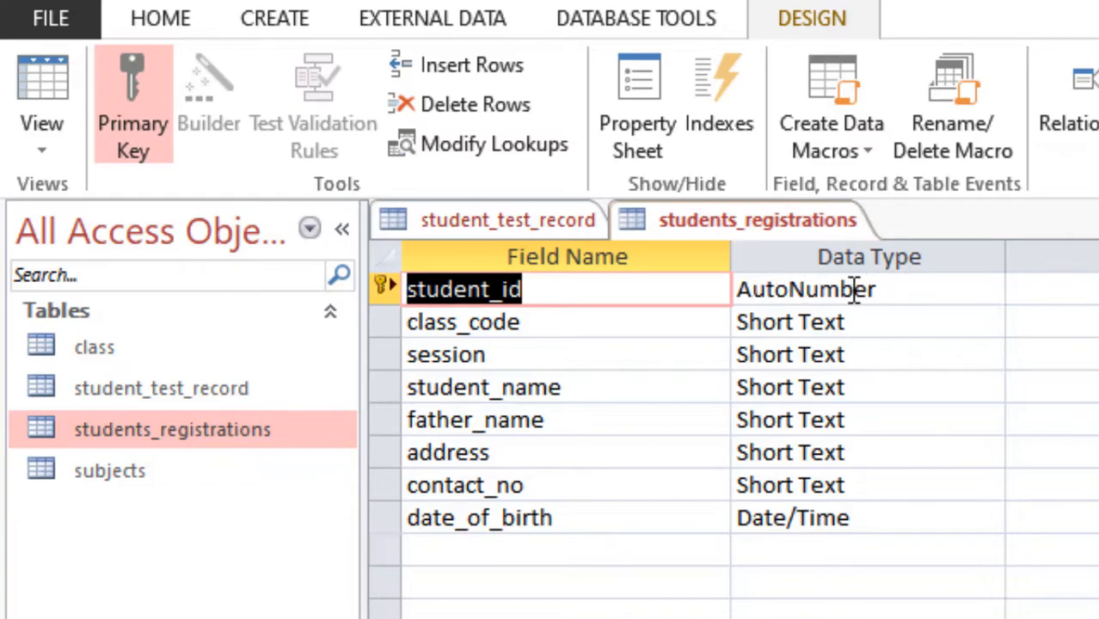
pyautogui.click(557, 226)
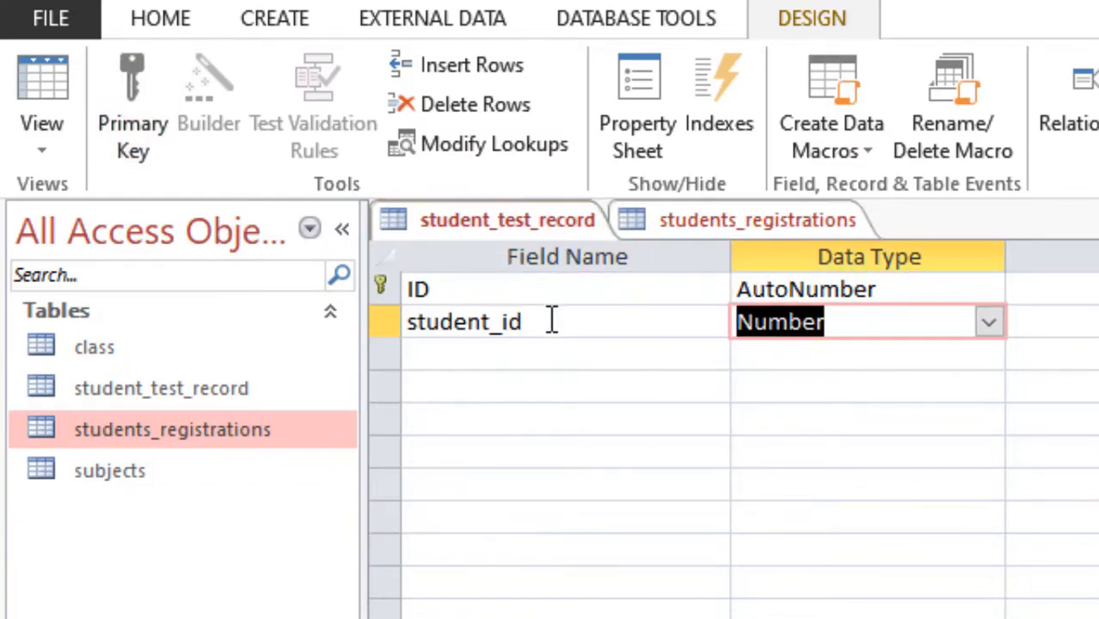
pyautogui.click(848, 321)
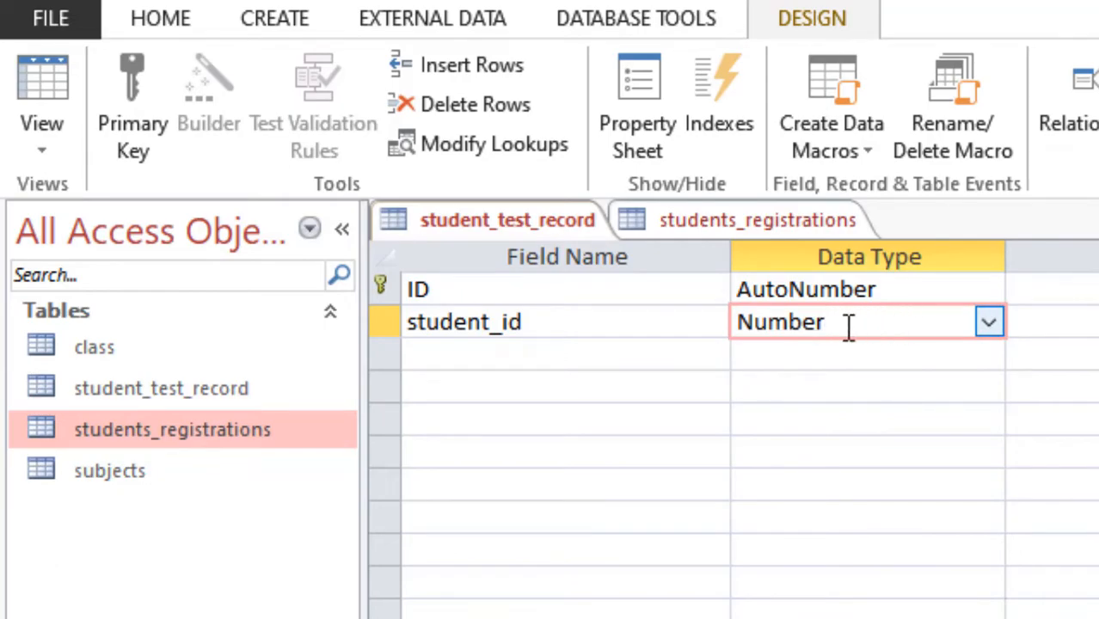
pyautogui.hotkey('alt', 'Tab')
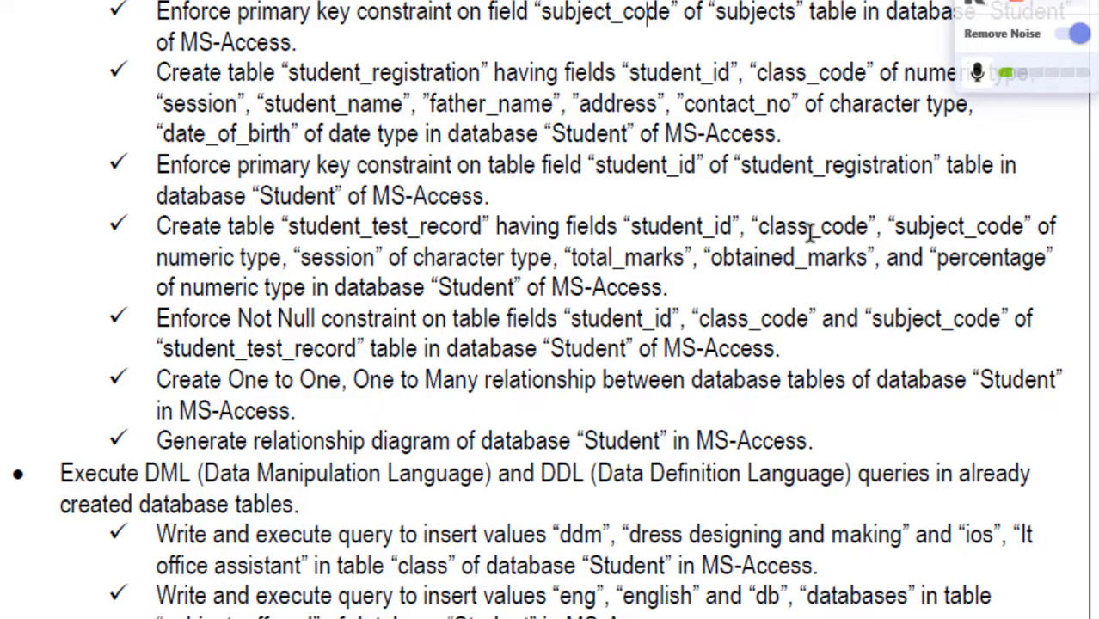
pyautogui.hotkey('alt', 'Tab')
# Add the class_code and subject_code fields below student_id
pyautogui.press('Down')
pyautogui.press('Left')
pyautogui.write('class_code')
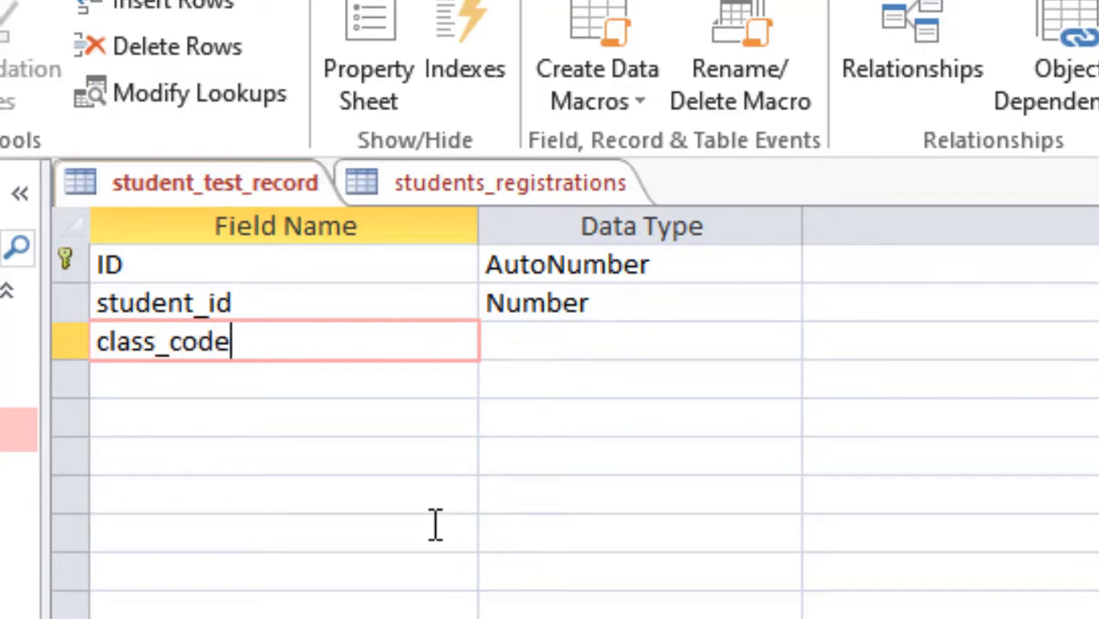
pyautogui.press('Down')
pyautogui.write('subject_co')
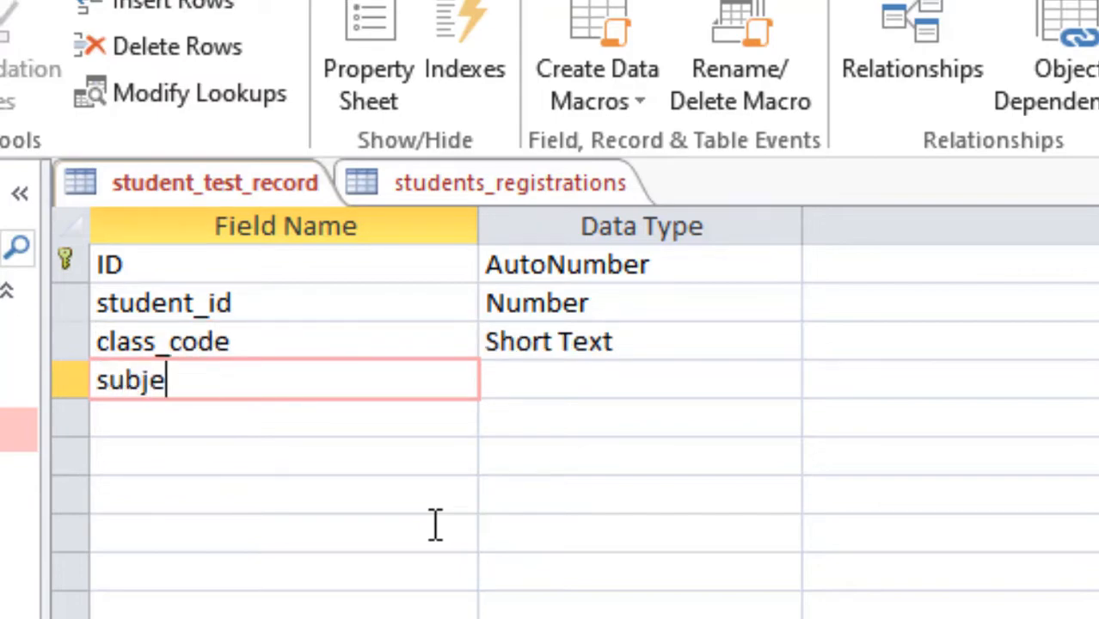
pyautogui.write('de')
# Add the session, obtained_marks, total_marks and percentage fields
pyautogui.hotkey('alt', 'Tab')
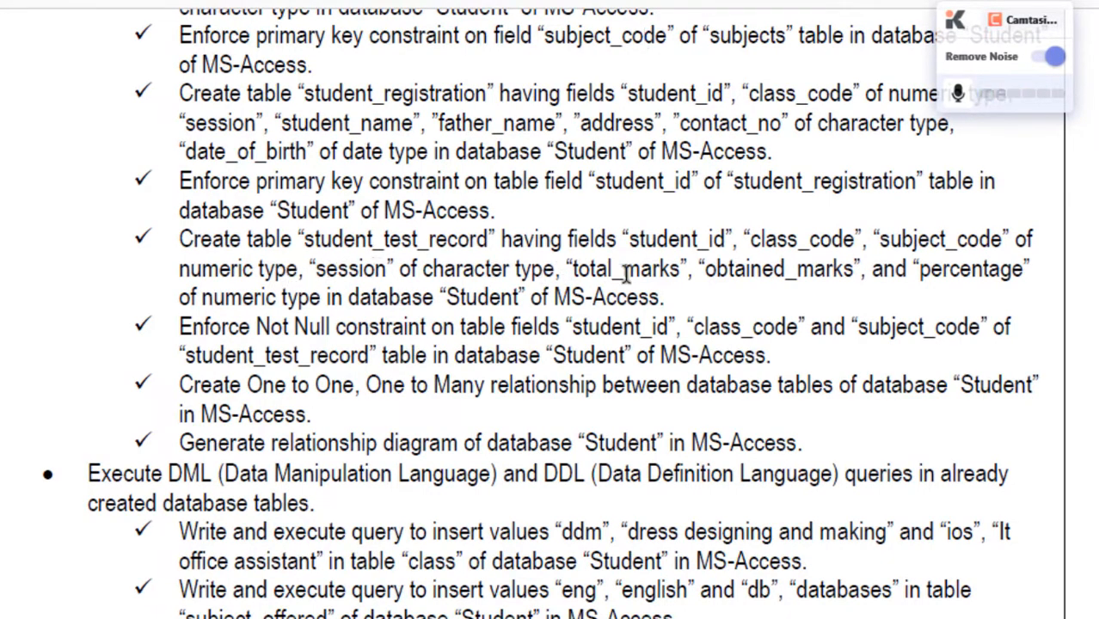
pyautogui.hotkey('alt', 'Tab')
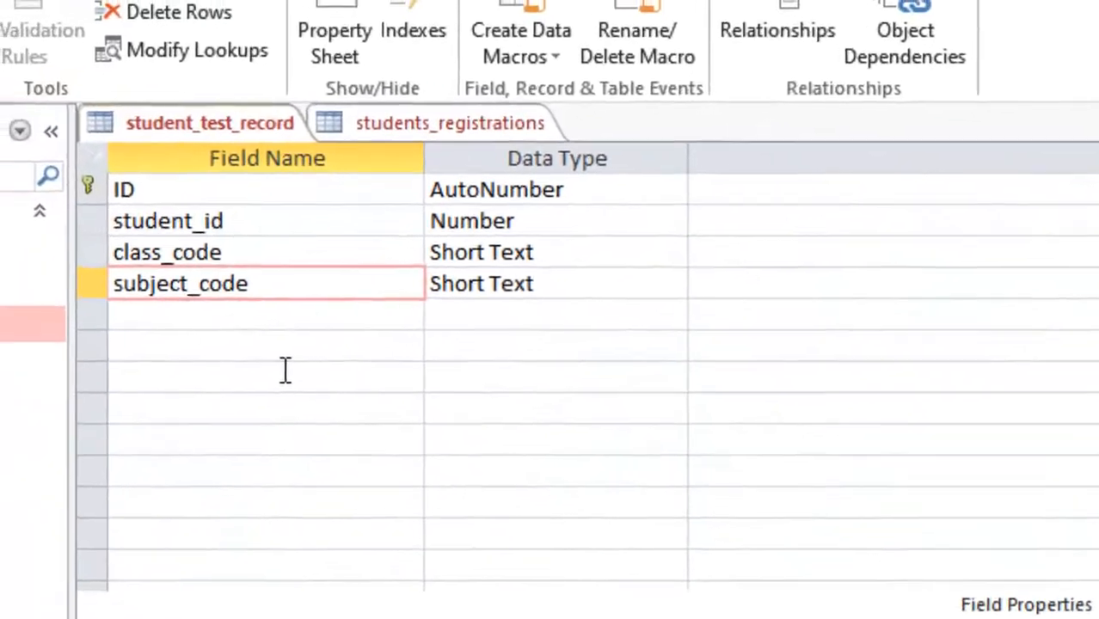
pyautogui.press('Down')
pyautogui.write('session')
pyautogui.press('Down')
pyautogui.write('obtained_marks')
pyautogui.press('Down')
pyautogui.write('total_marks')
pyautogui.press('Down')
pyautogui.write('ep')
pyautogui.press('BackSpace')
pyautogui.press('BackSpace')
pyautogui.write('percentage')
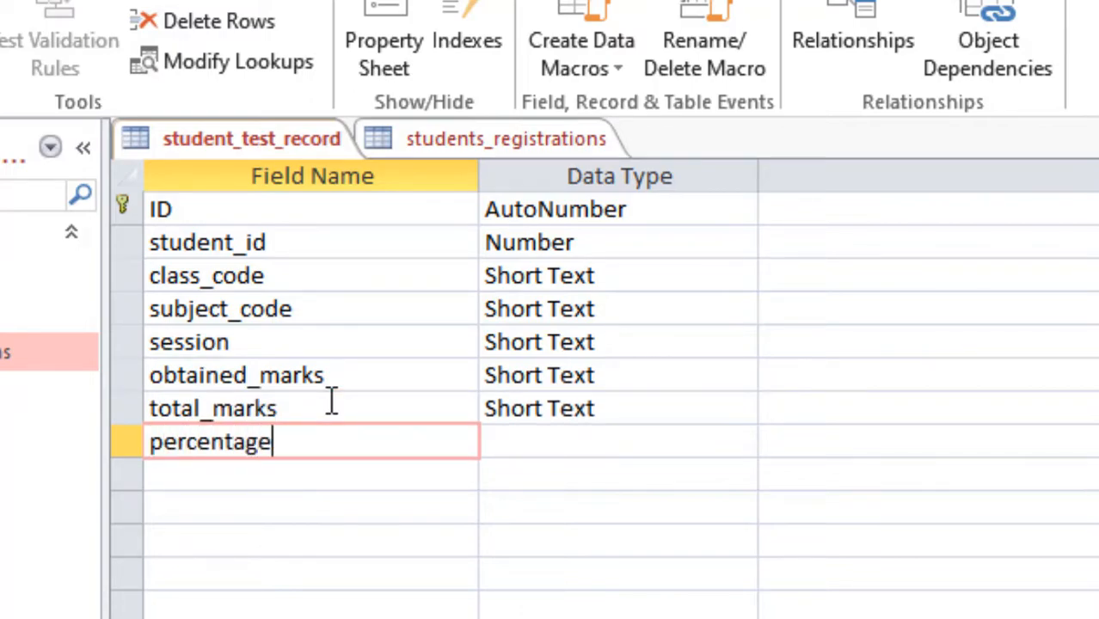
pyautogui.press('Tab')
# Set percentage, total_marks and obtained_marks to the Number data type
pyautogui.click(741, 442)
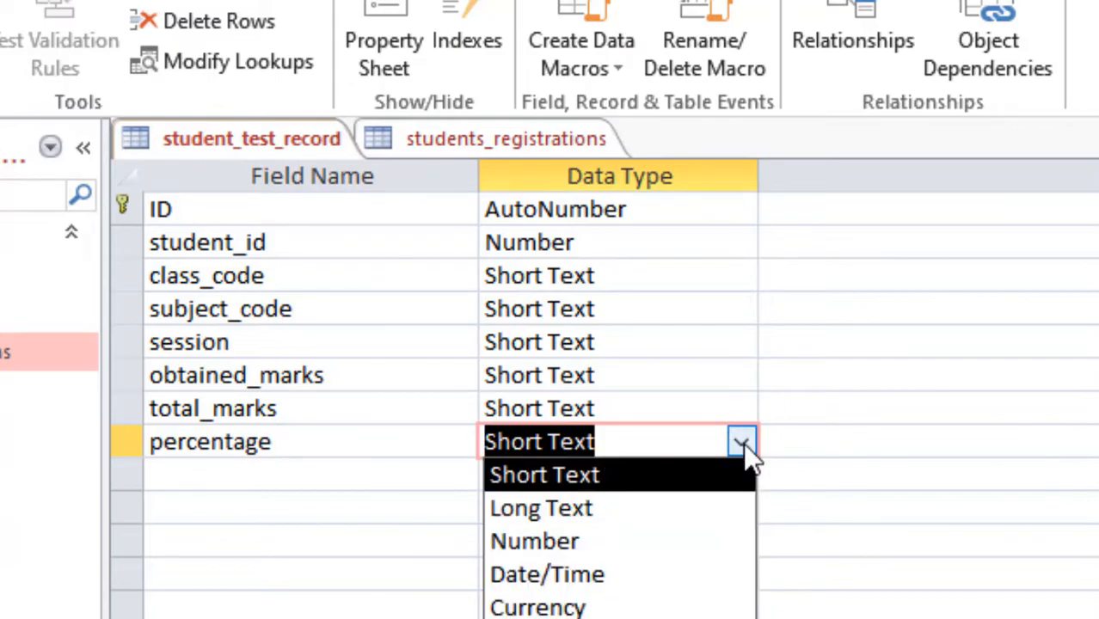
pyautogui.click(641, 542)
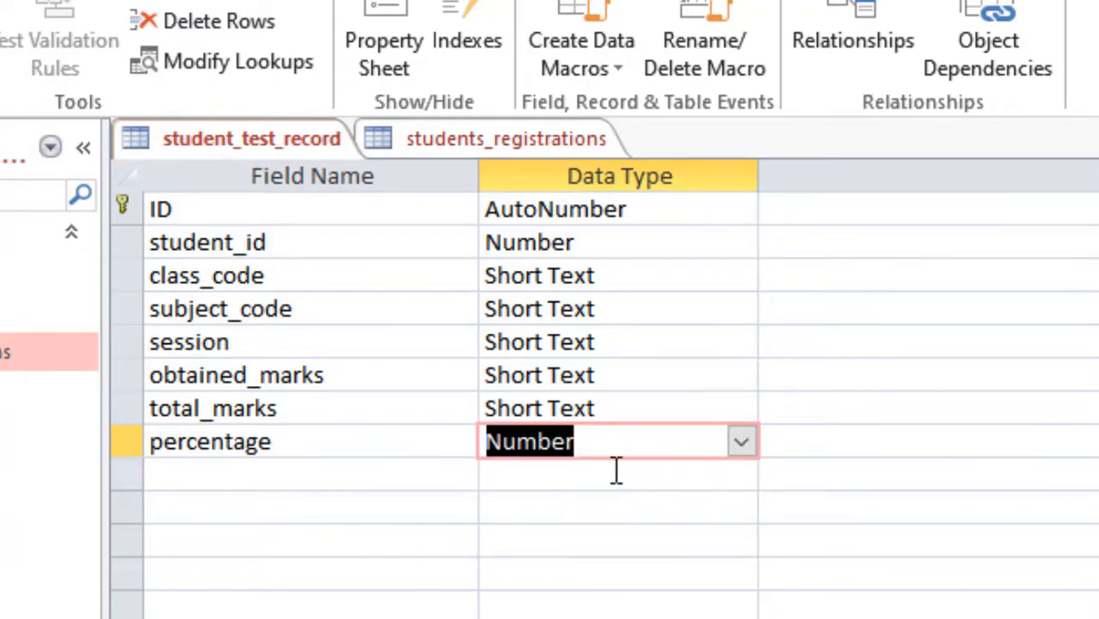
pyautogui.click(629, 412)
pyautogui.click(740, 410)
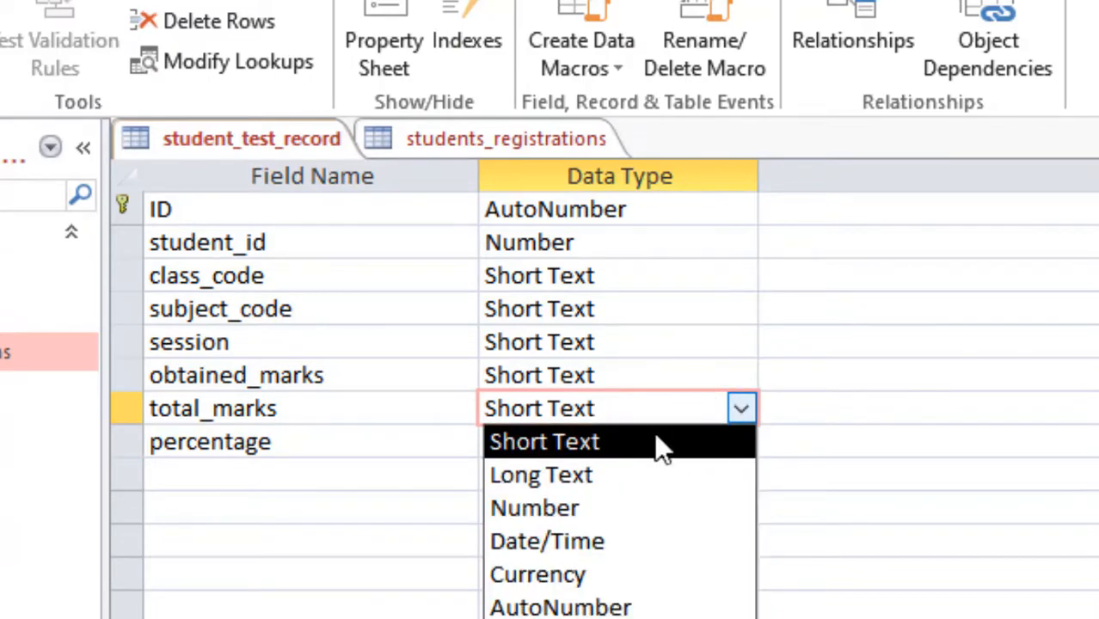
pyautogui.click(592, 509)
pyautogui.click(608, 376)
pyautogui.click(740, 376)
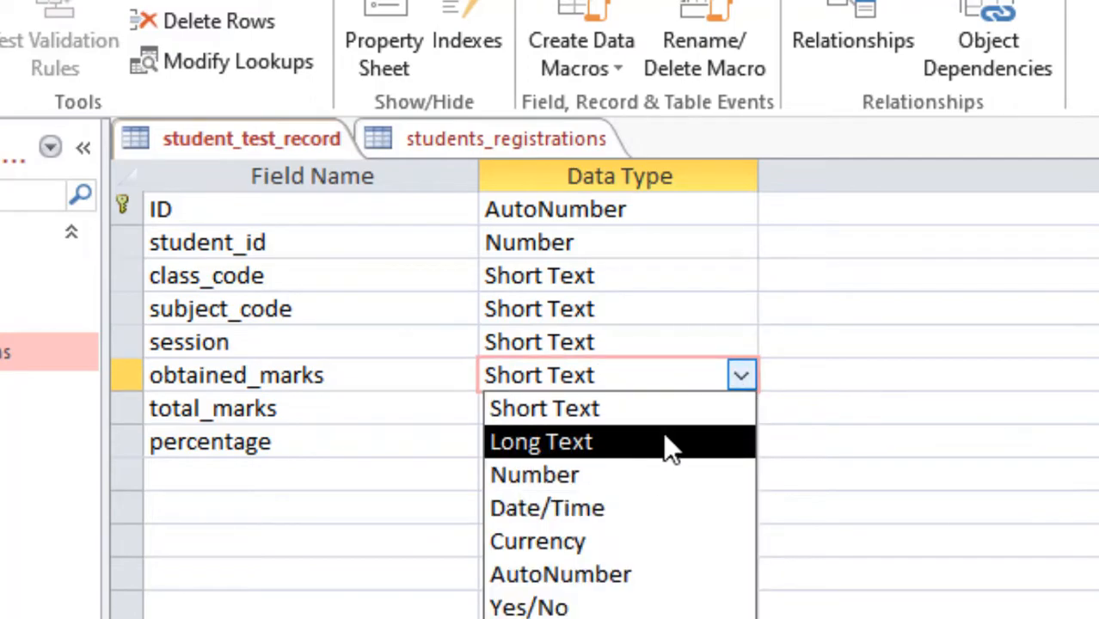
pyautogui.click(630, 475)
pyautogui.click(320, 289)
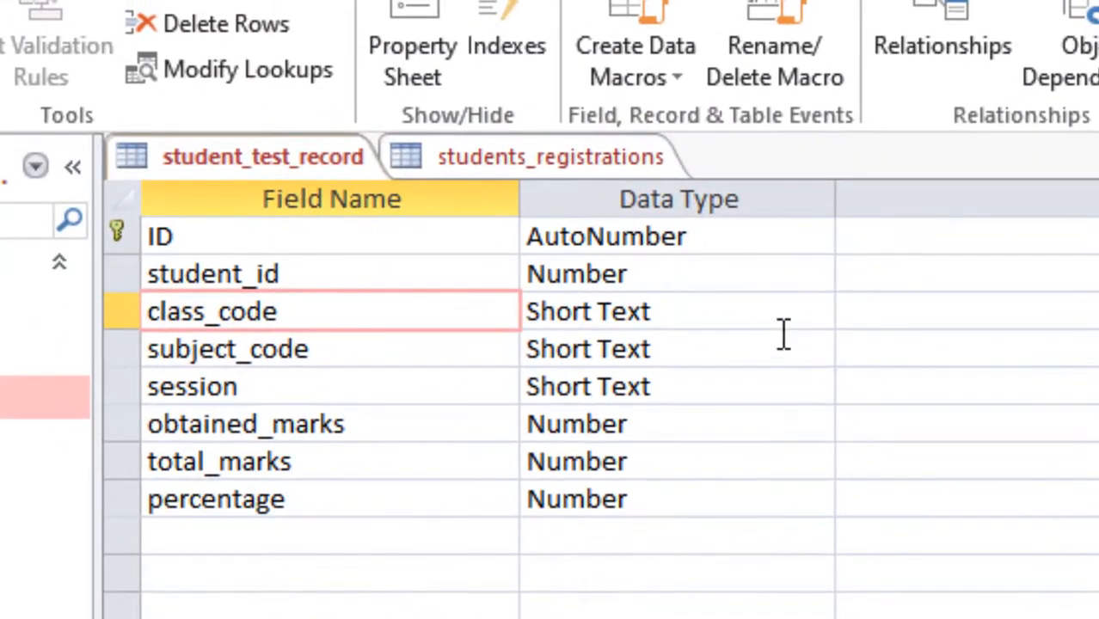
# Set Required to Yes for the student_id, class_code and subject_code fields
pyautogui.hotkey('alt', 'Tab')
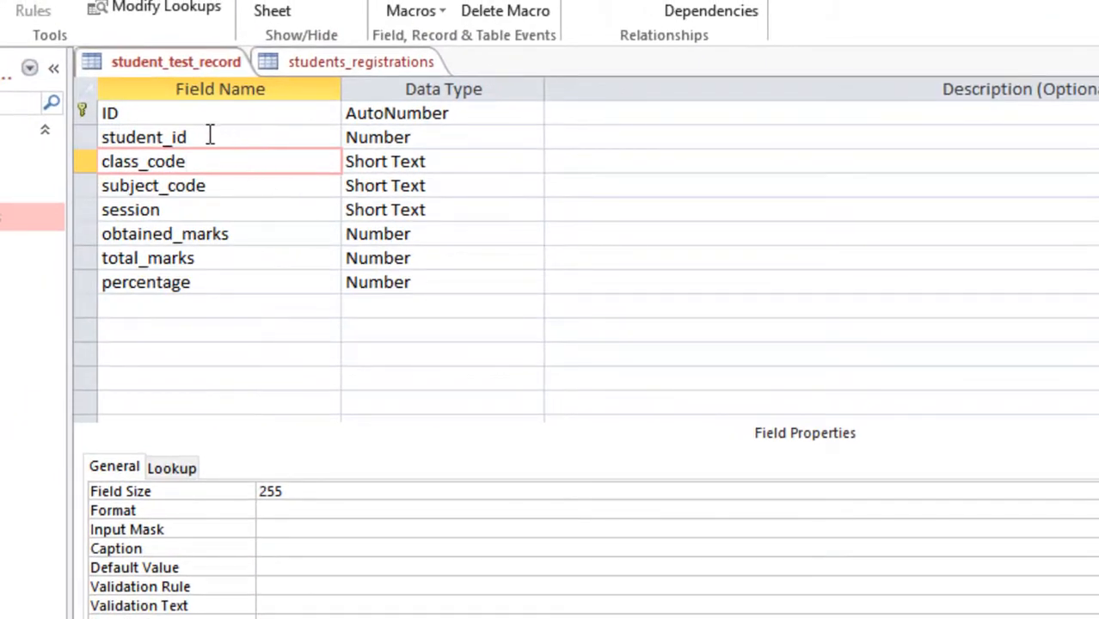
pyautogui.click(207, 135)
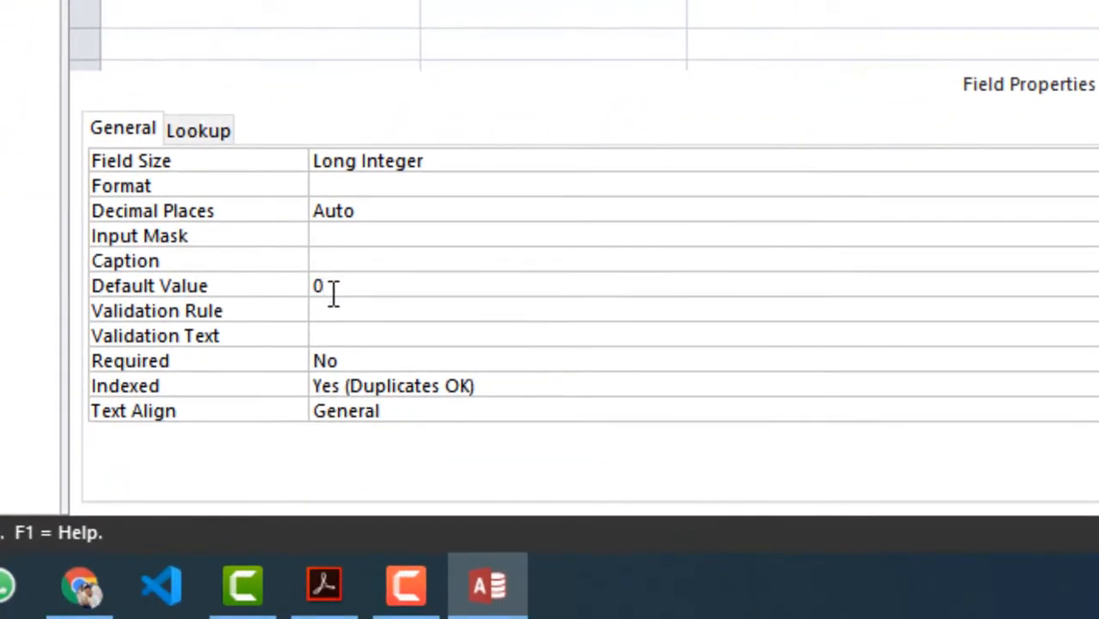
pyautogui.doubleClick(347, 359)
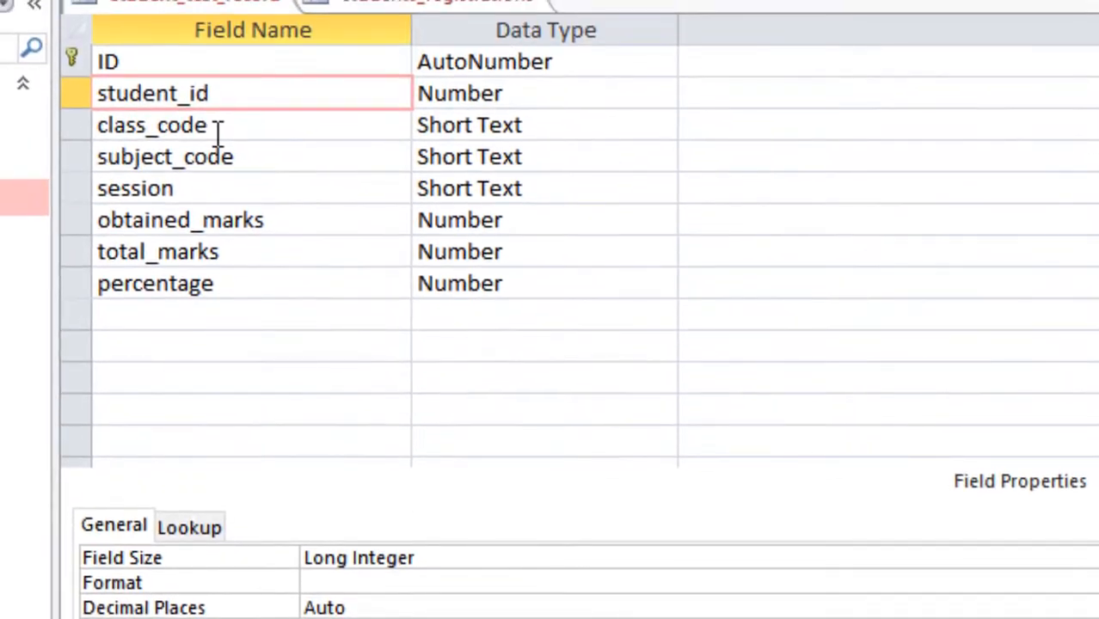
pyautogui.click(217, 129)
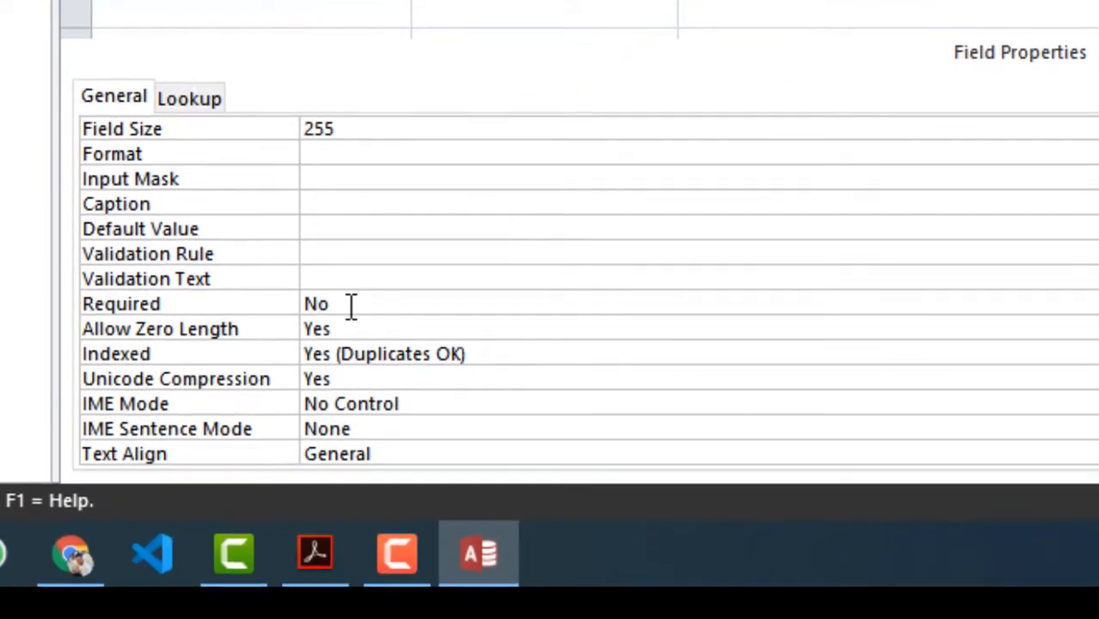
pyautogui.doubleClick(351, 305)
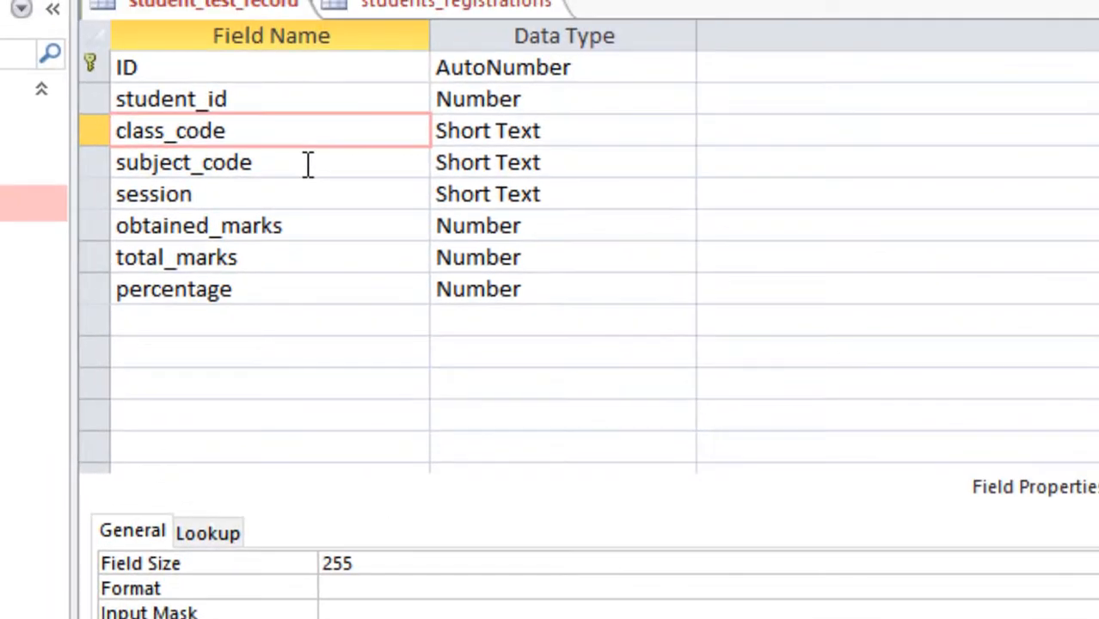
pyautogui.click(307, 164)
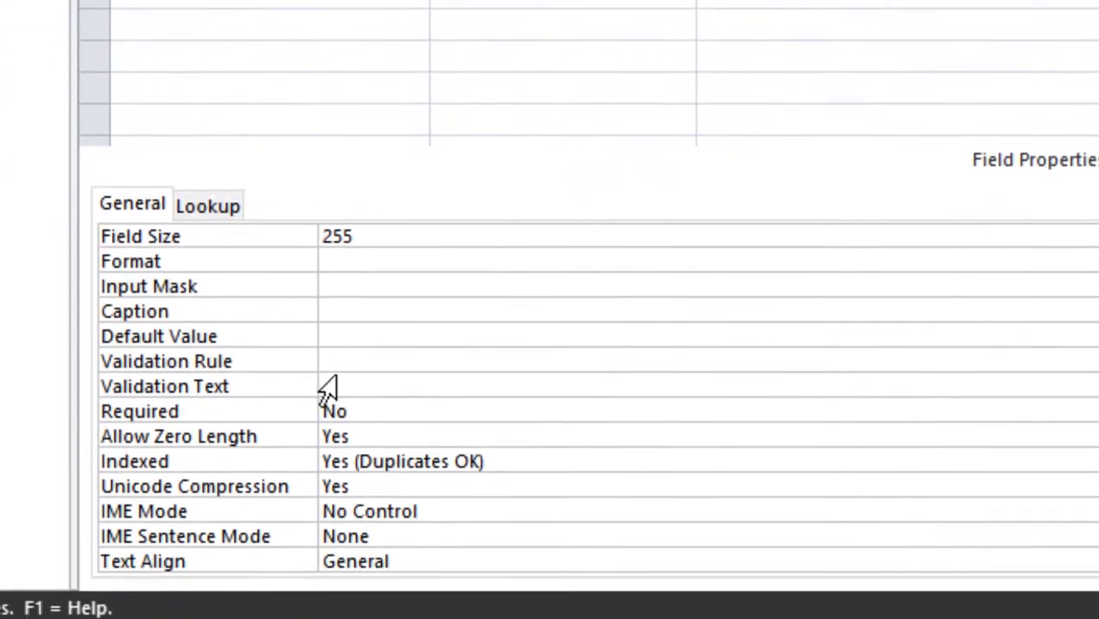
pyautogui.doubleClick(392, 405)
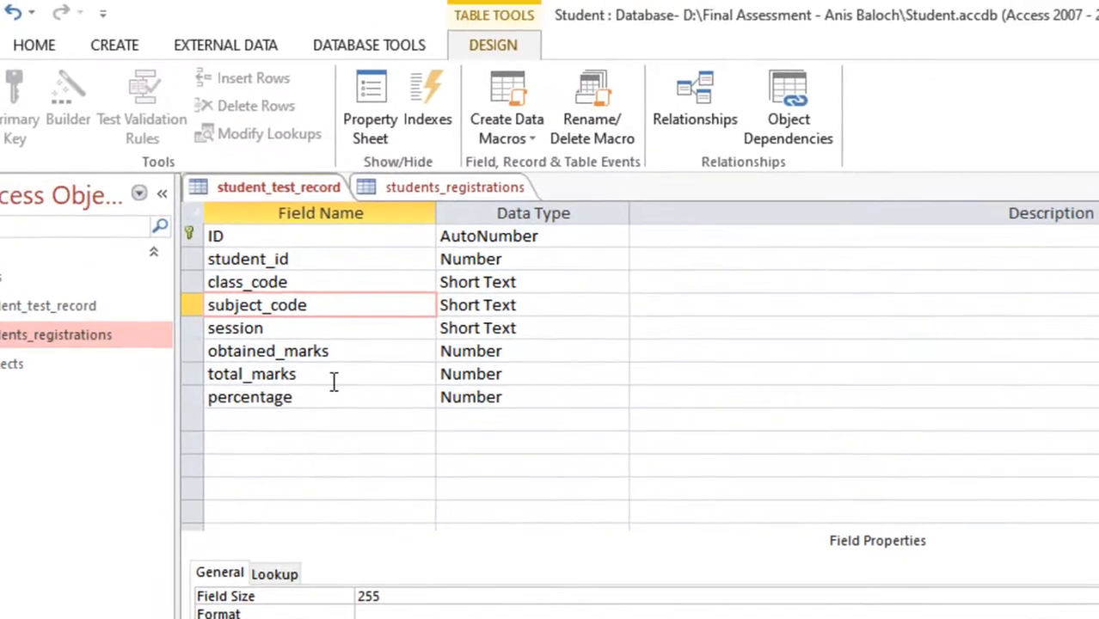
# Close all open tables with Close All, then bring up the Database Tools ribbon
pyautogui.rightClick(426, 188)
pyautogui.click(488, 270)
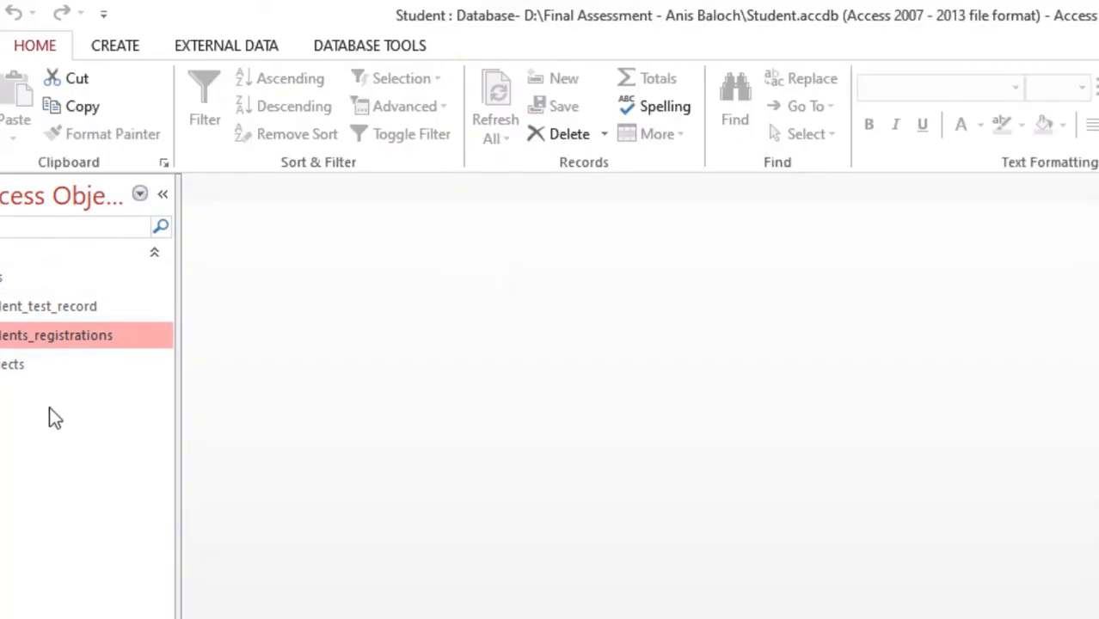
pyautogui.hotkey('alt', 'Tab')
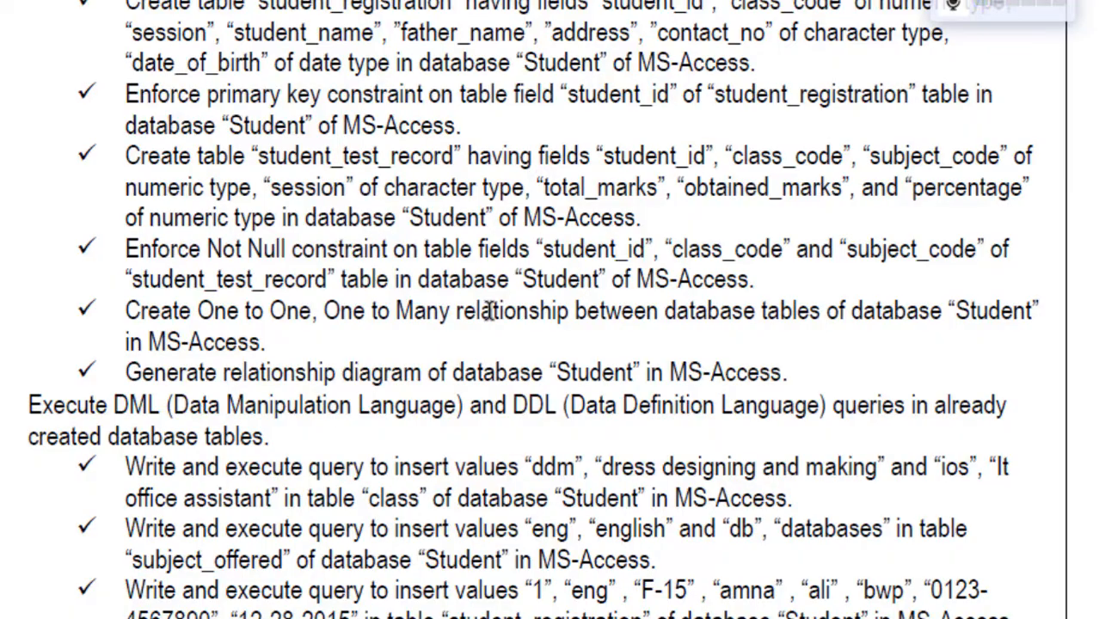
pyautogui.hotkey('alt', 'Tab')
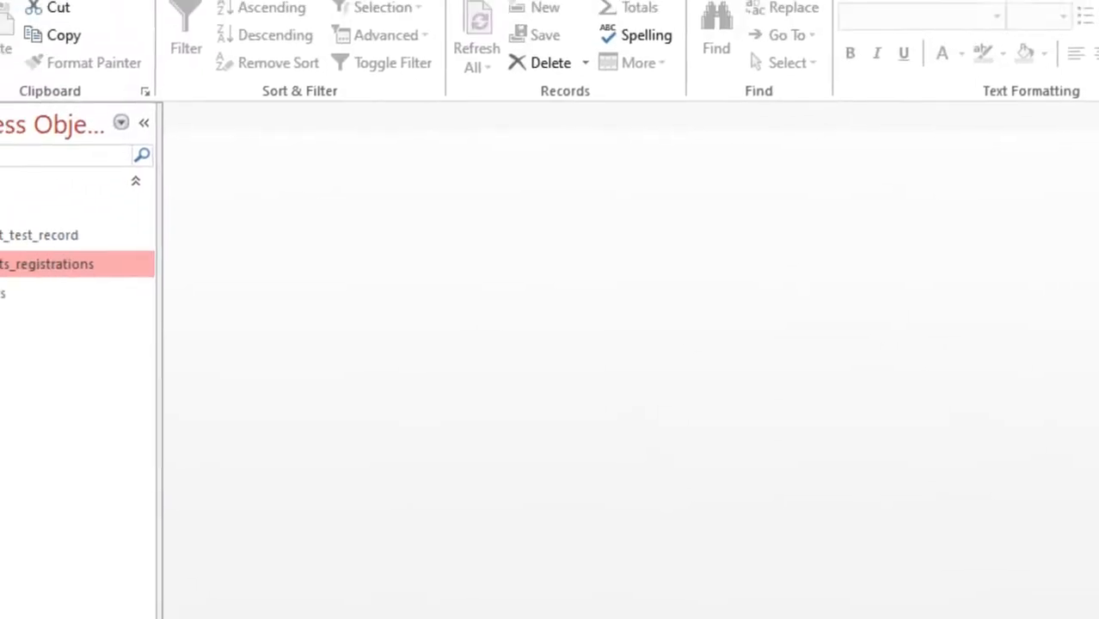
pyautogui.click(478, 47)
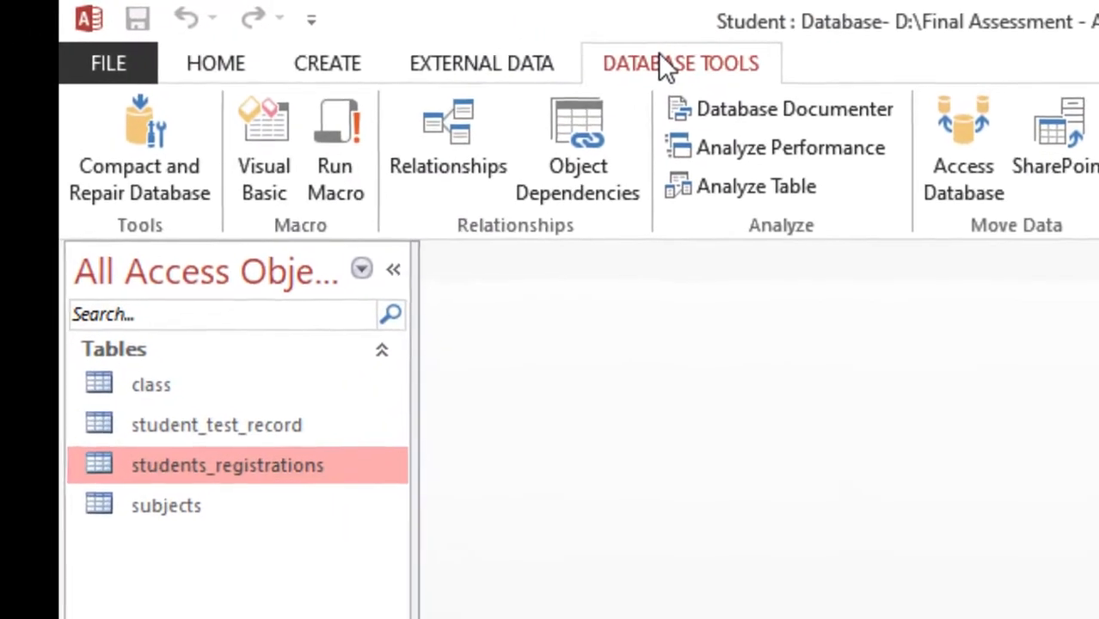
# Add class, student_test_record, students_registrations and subjects to the Relationships window
pyautogui.click(467, 167)
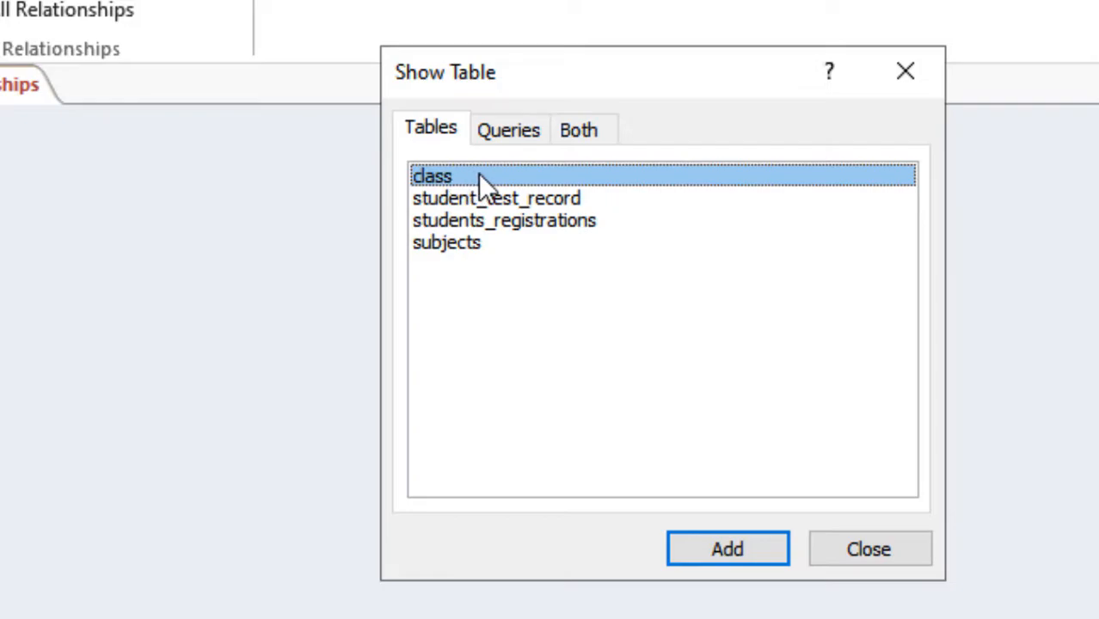
pyautogui.doubleClick(478, 173)
pyautogui.doubleClick(479, 200)
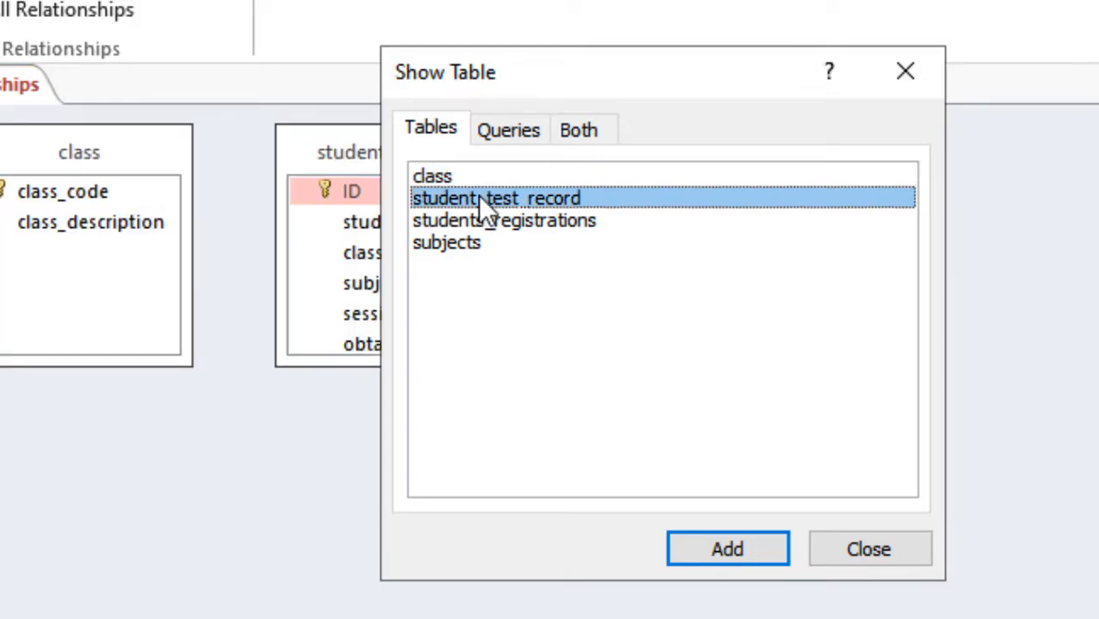
pyautogui.doubleClick(486, 222)
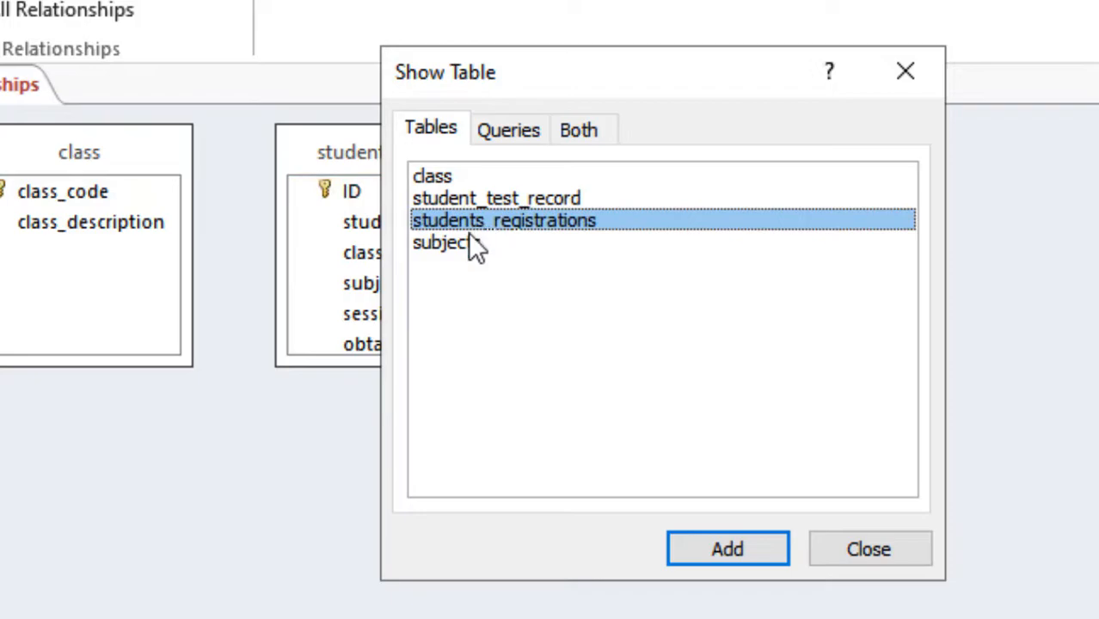
pyautogui.doubleClick(464, 243)
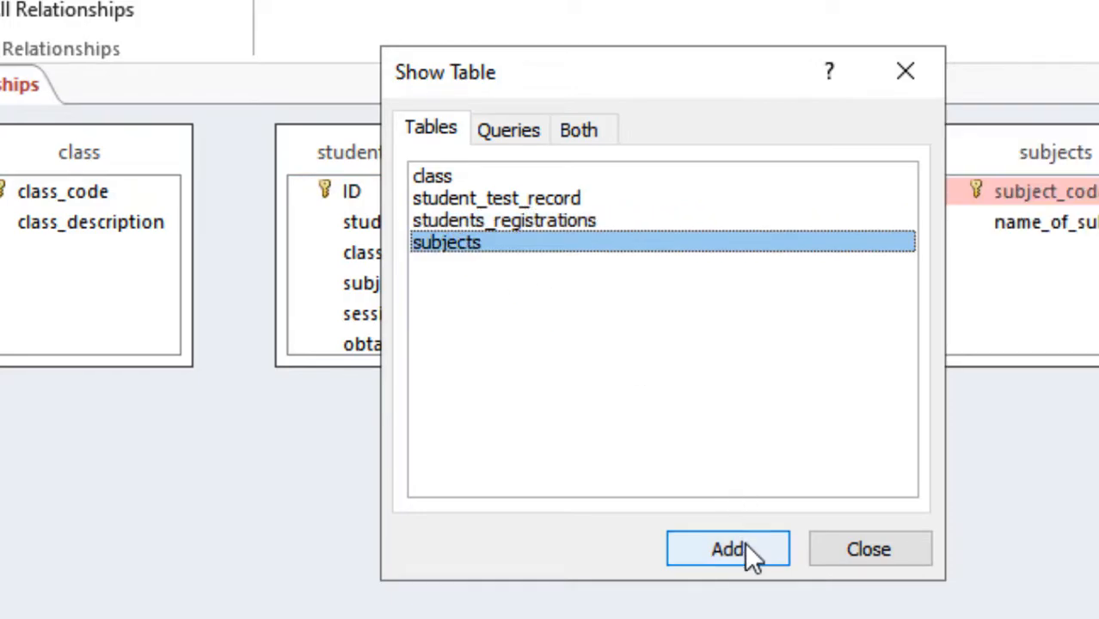
pyautogui.click(893, 550)
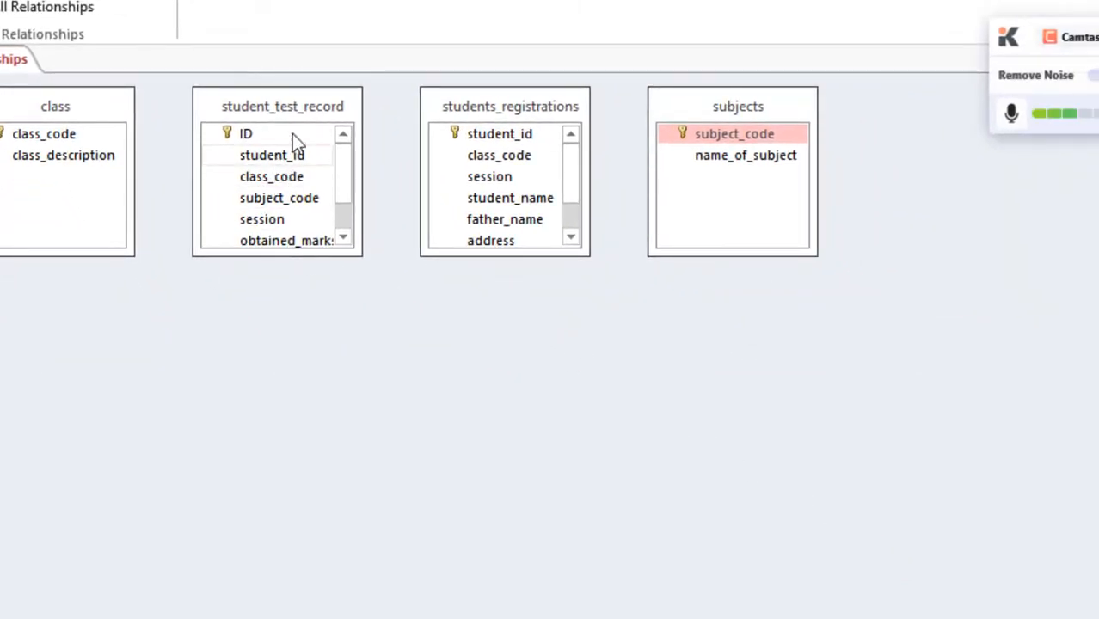
# Move student_test_record lower and link its student_id to students_registrations with referential integrity
pyautogui.click(320, 129)
pyautogui.moveTo(320, 124); pyautogui.dragTo(601, 374)
pyautogui.click(565, 417)
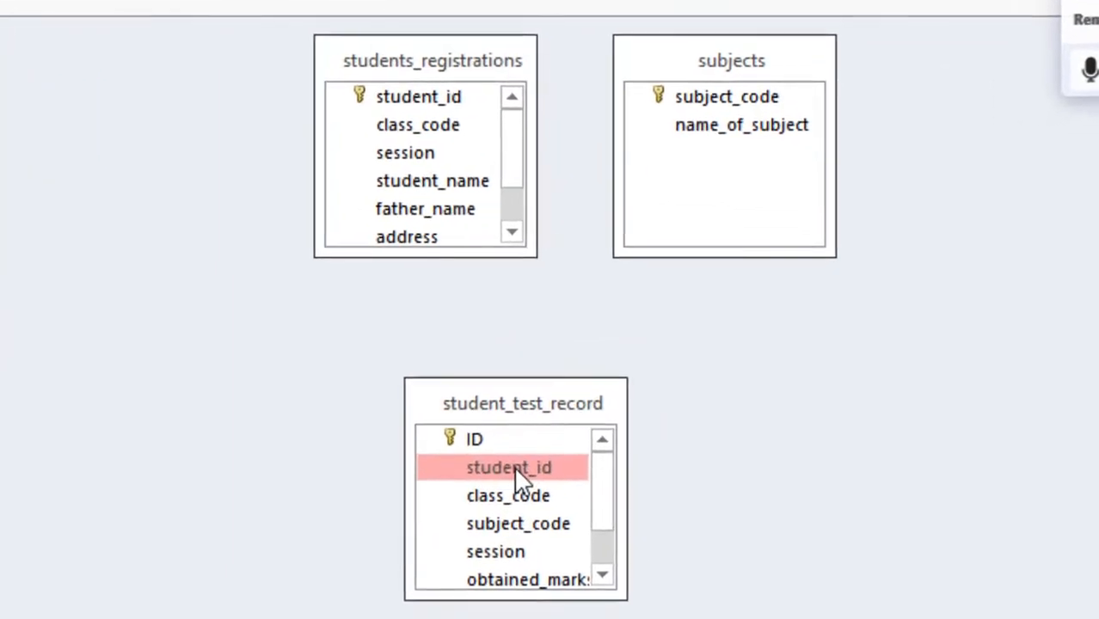
pyautogui.moveTo(512, 469); pyautogui.dragTo(417, 98)
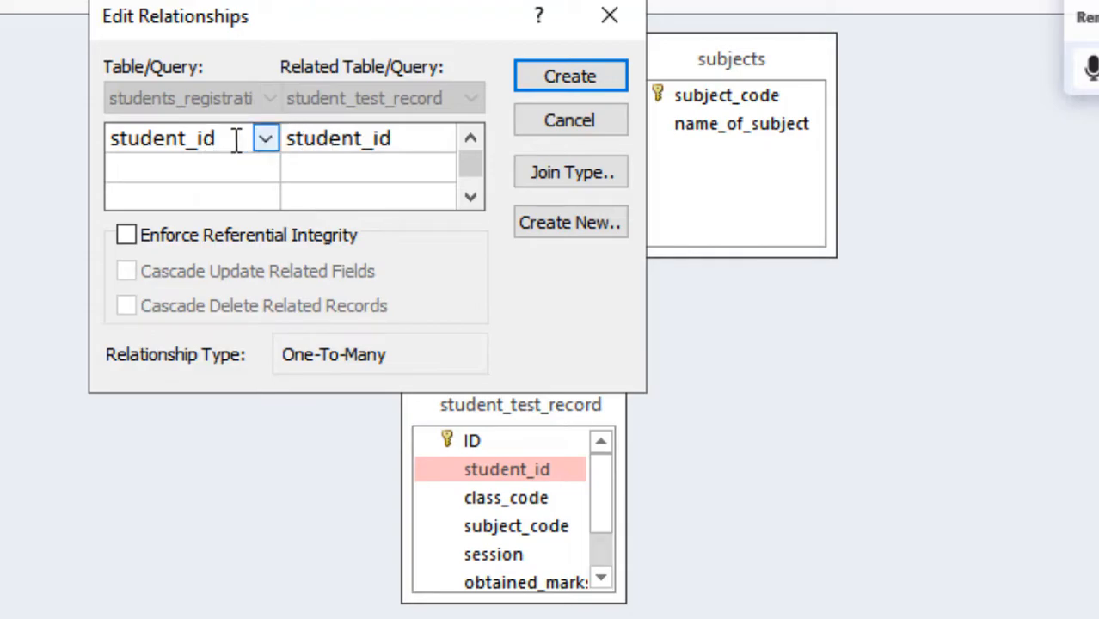
pyautogui.click(171, 238)
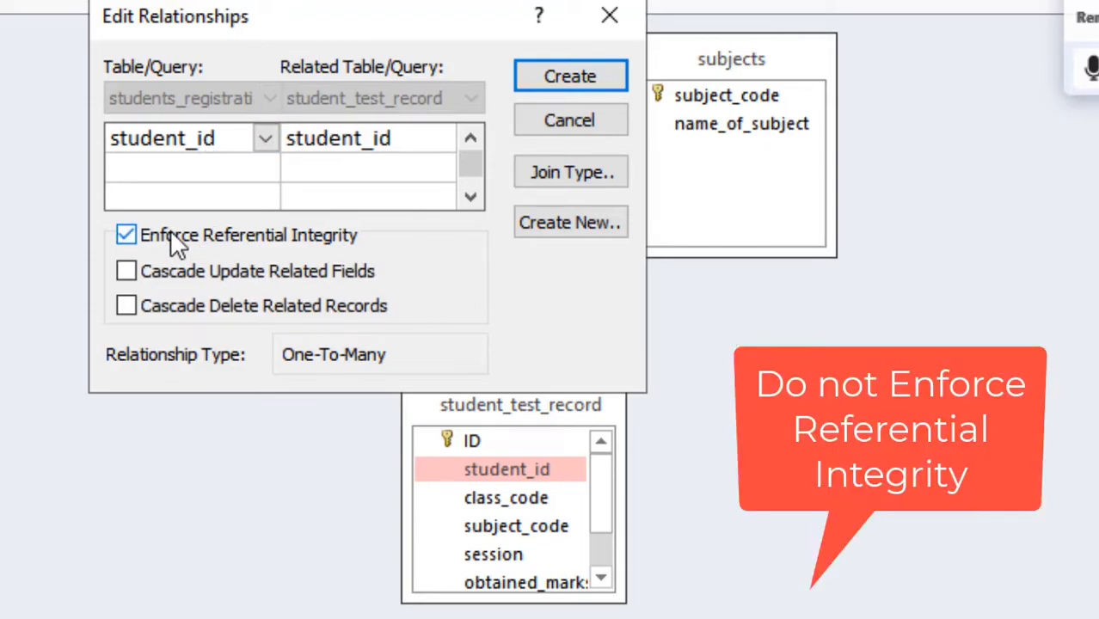
pyautogui.click(541, 81)
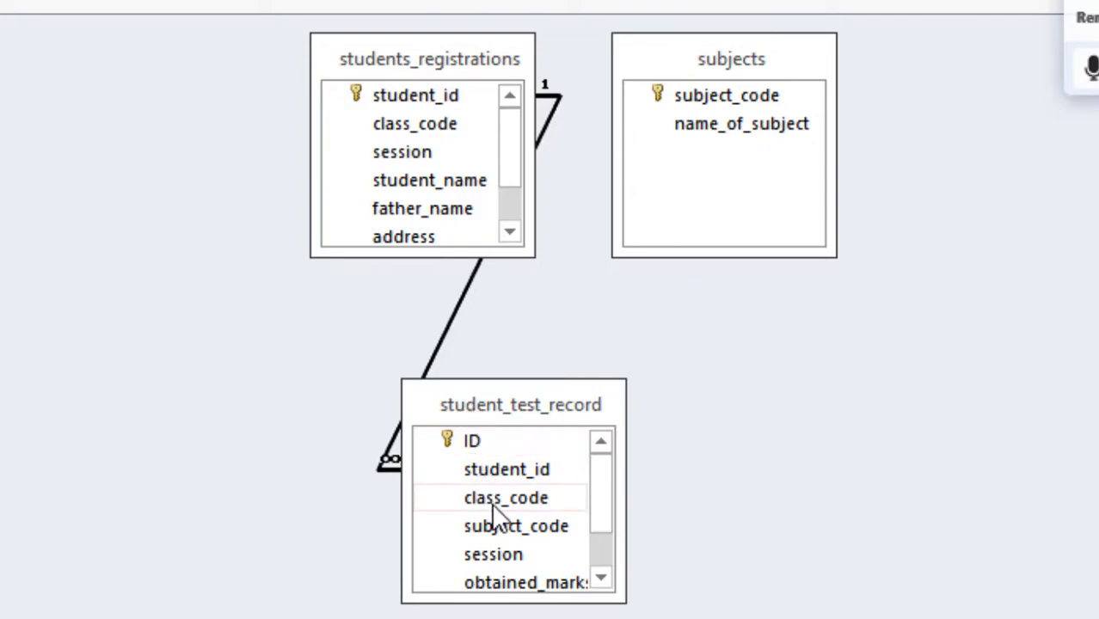
# Link student_test_record's class_code to class.class_code, enforcing referential integrity
pyautogui.moveTo(494, 501); pyautogui.dragTo(0, 111)
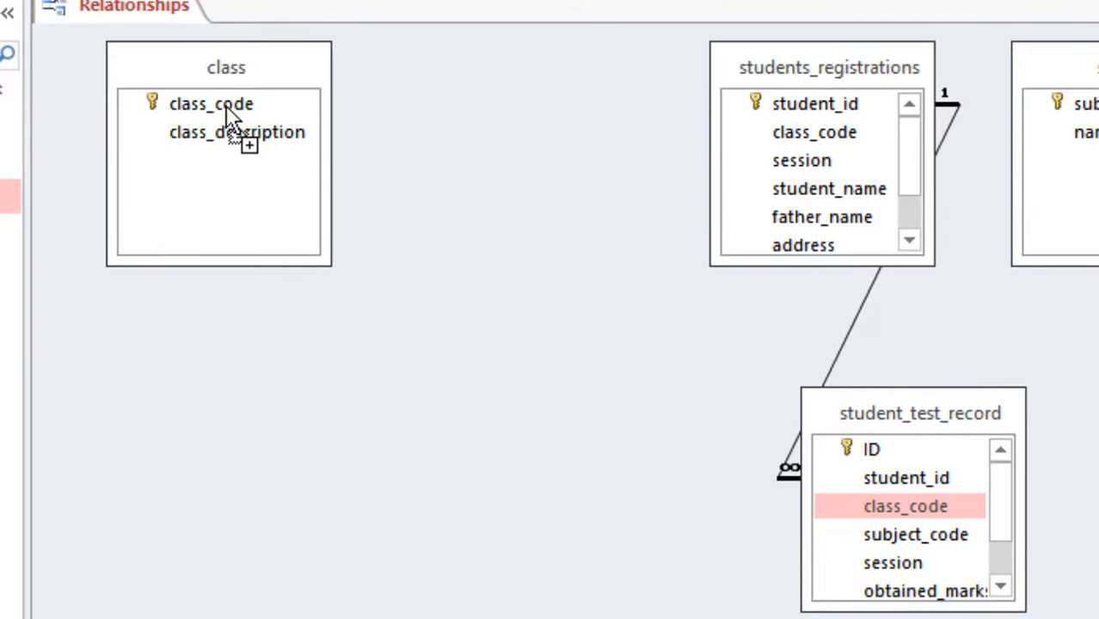
pyautogui.moveTo(226, 109); pyautogui.dragTo(218, 109)
pyautogui.moveTo(218, 110); pyautogui.dragTo(220, 110)
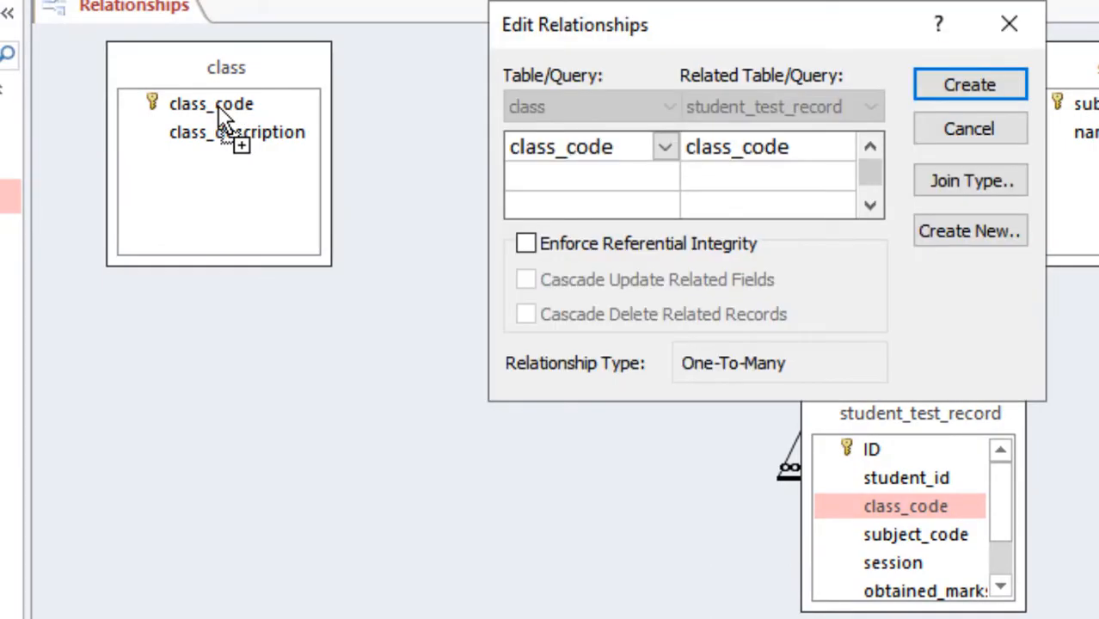
pyautogui.click(544, 243)
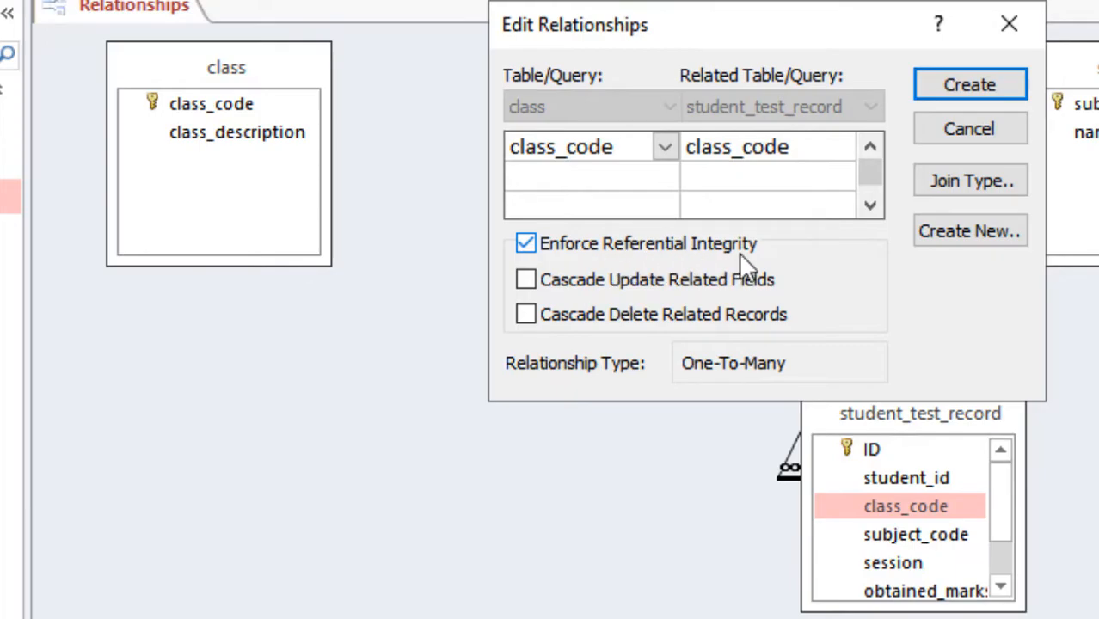
pyautogui.click(953, 84)
# Link student_test_record's subject_code to subjects.subject_code, enforcing referential integrity
pyautogui.click(945, 527)
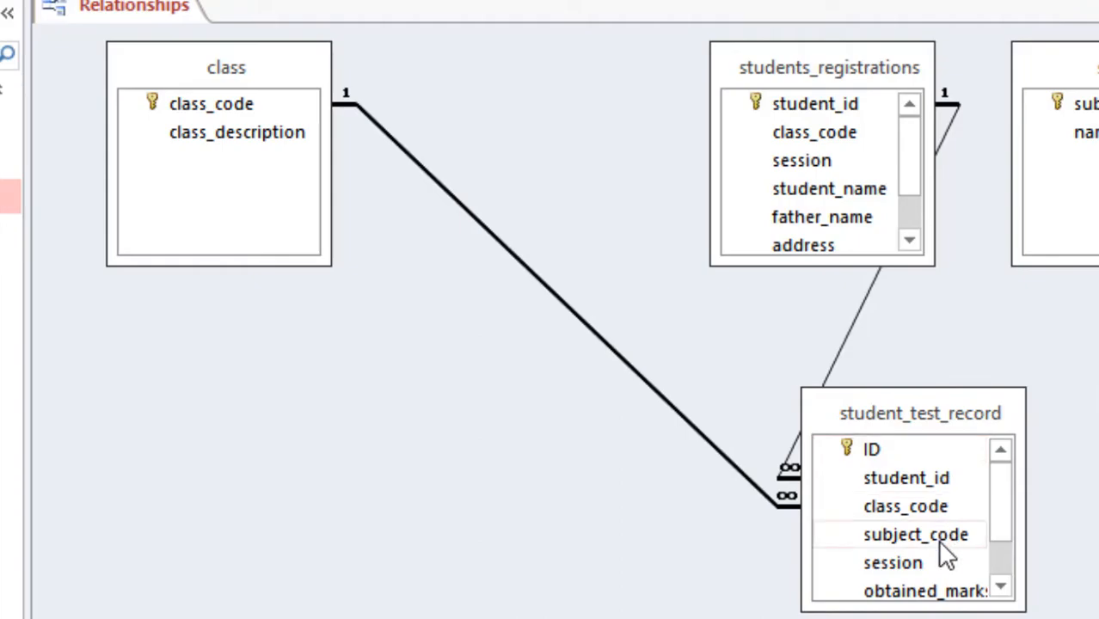
pyautogui.moveTo(942, 544); pyautogui.dragTo(1098, 112)
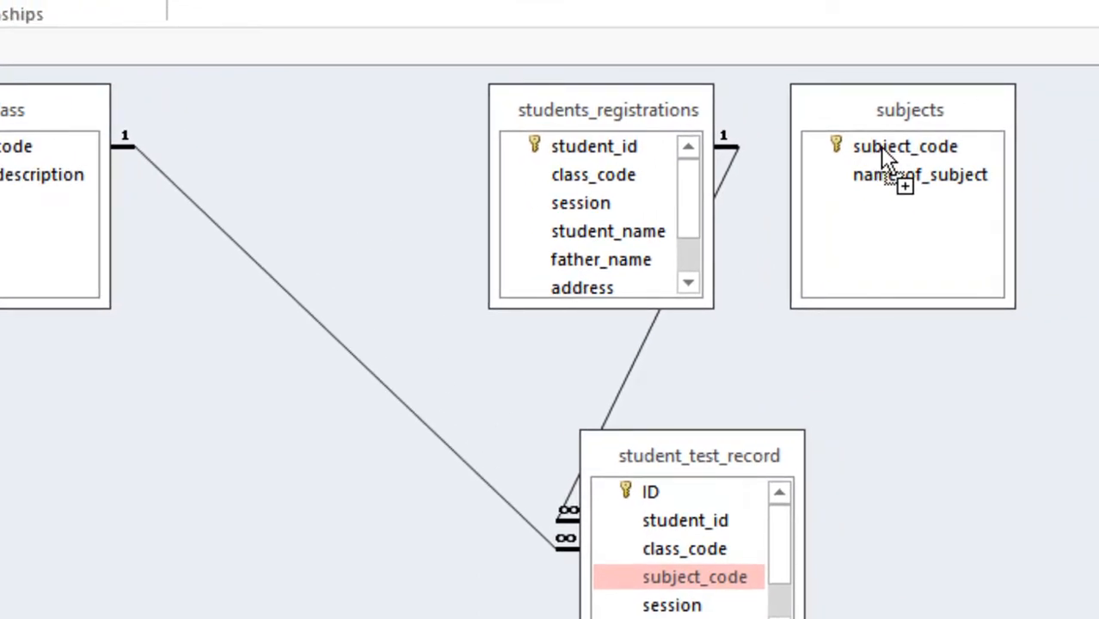
pyautogui.moveTo(886, 159); pyautogui.dragTo(886, 159)
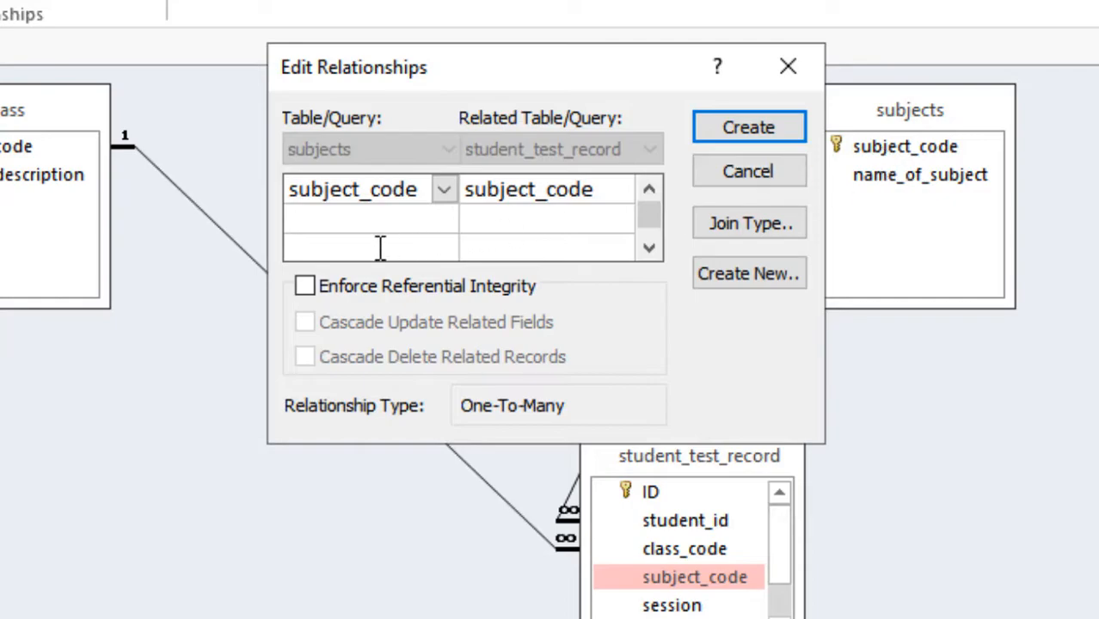
pyautogui.click(376, 290)
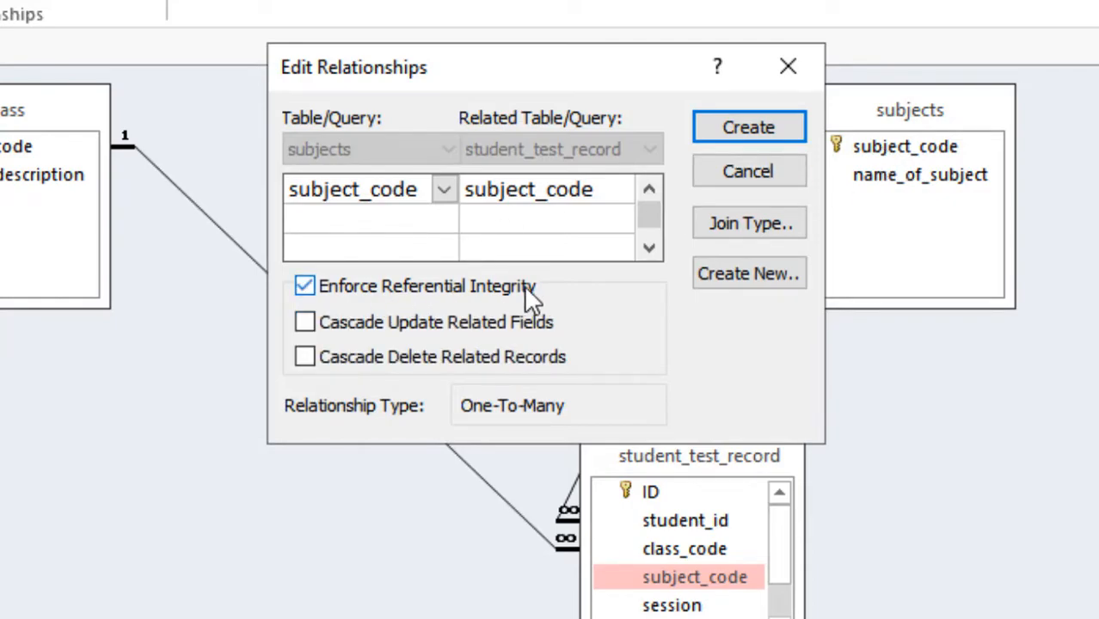
pyautogui.click(772, 127)
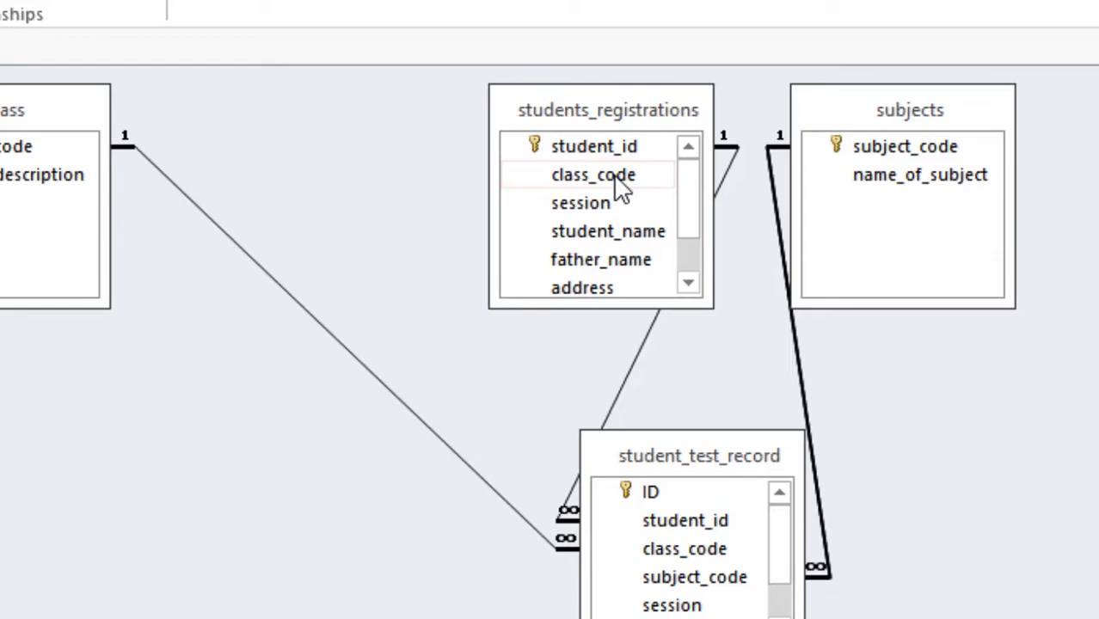
# Link students_registrations' class_code to class.class_code with referential integrity enforced
pyautogui.moveTo(621, 190); pyautogui.dragTo(5, 144)
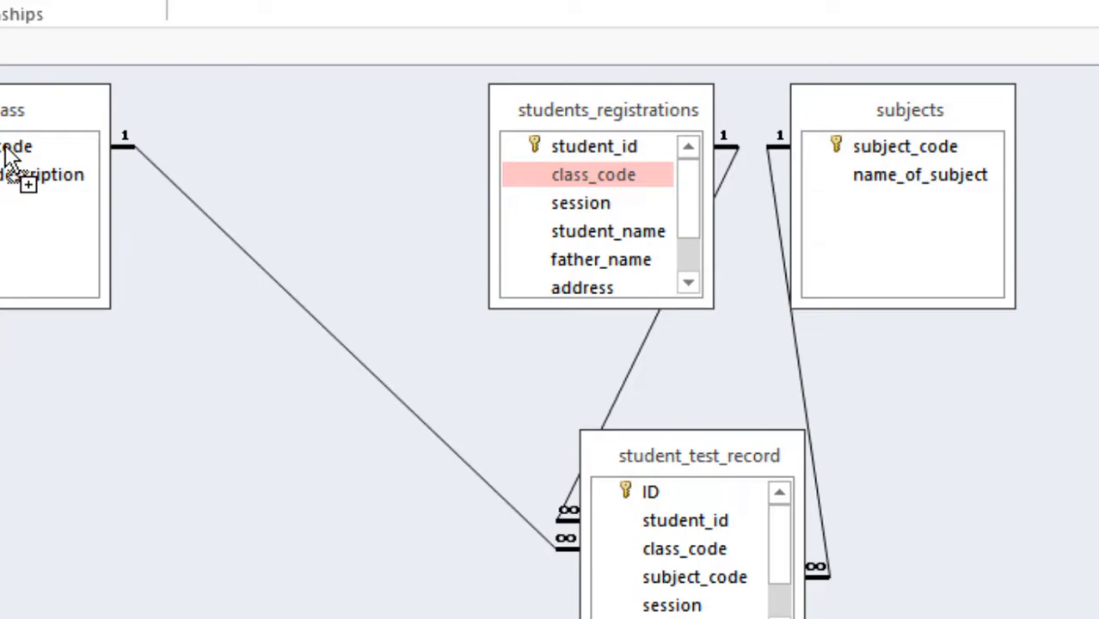
pyautogui.moveTo(4, 146); pyautogui.dragTo(5, 146)
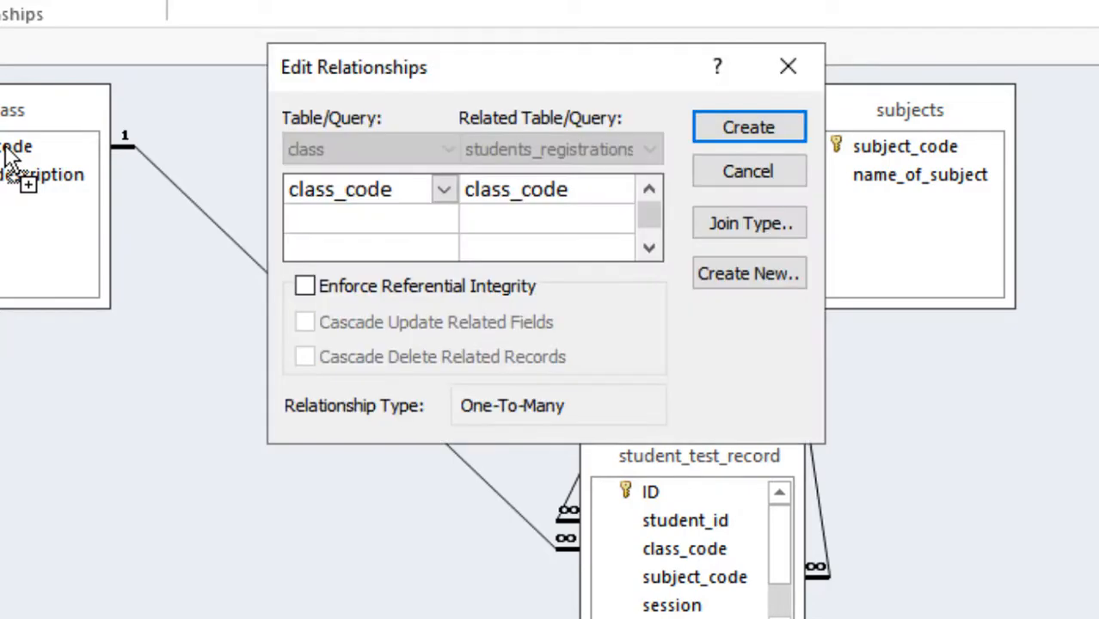
pyautogui.click(307, 286)
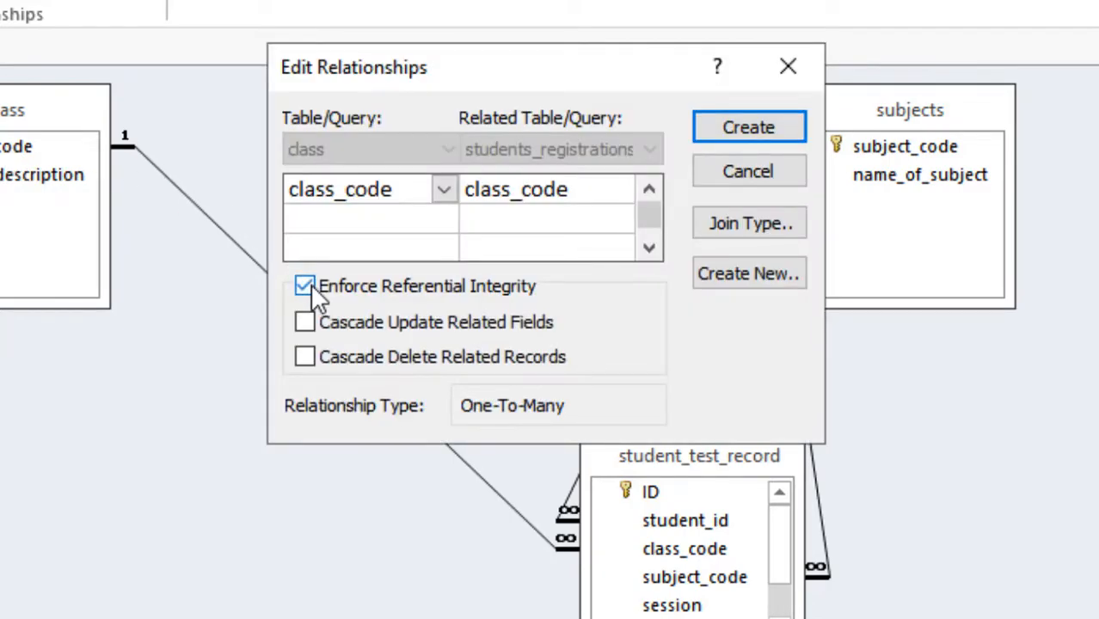
pyautogui.click(748, 129)
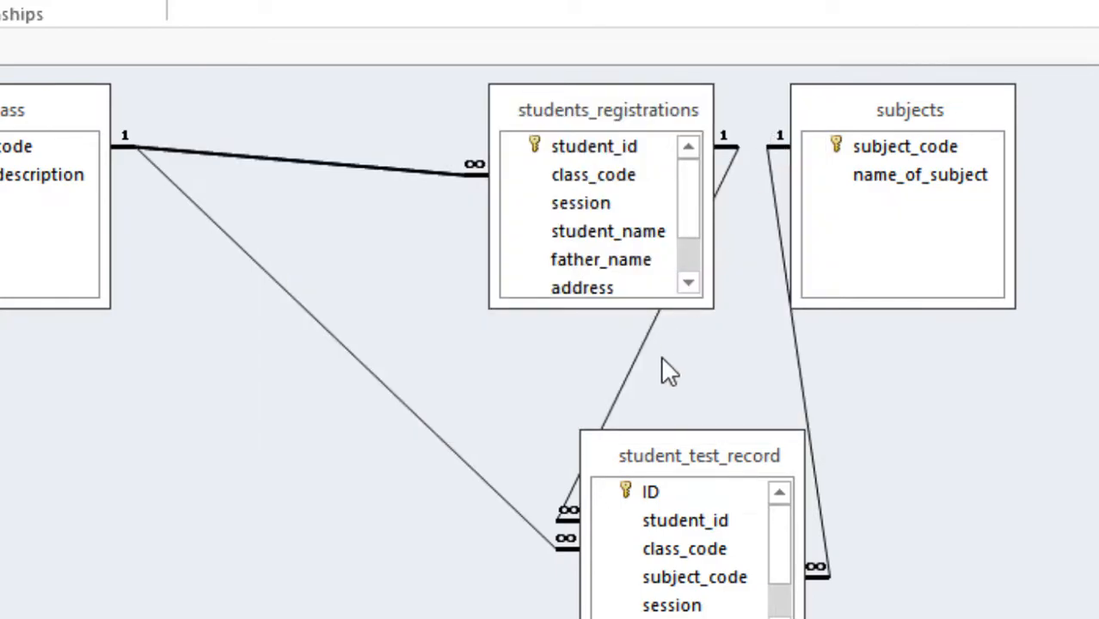
# Rearrange students_registrations and student_test_record, then generate the Relationship Report
pyautogui.moveTo(637, 113); pyautogui.dragTo(494, 116)
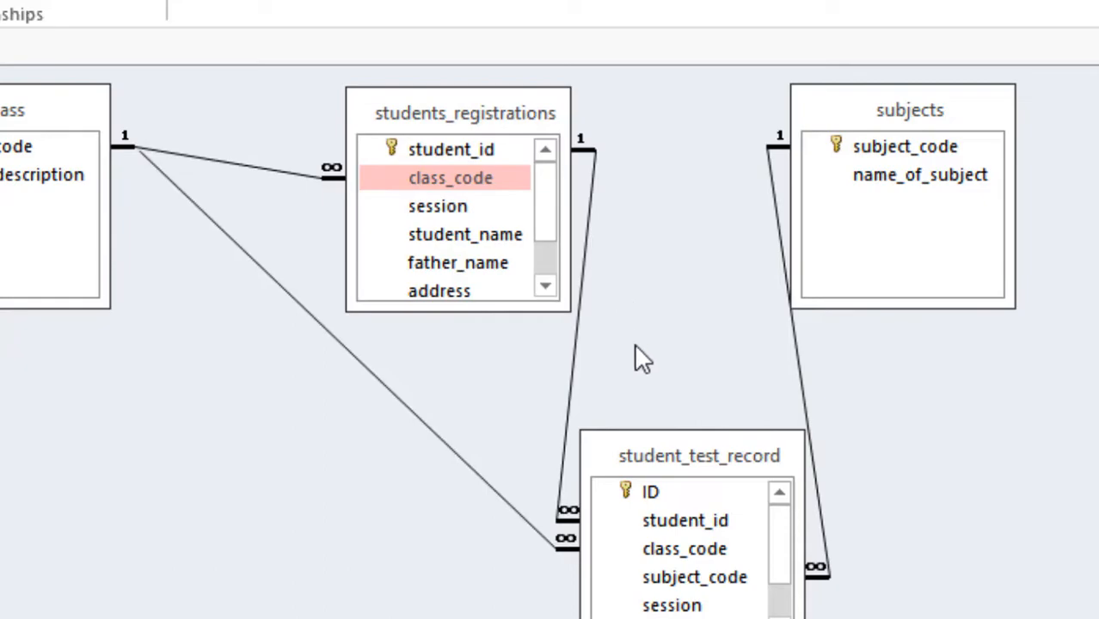
pyautogui.moveTo(657, 452); pyautogui.dragTo(628, 441)
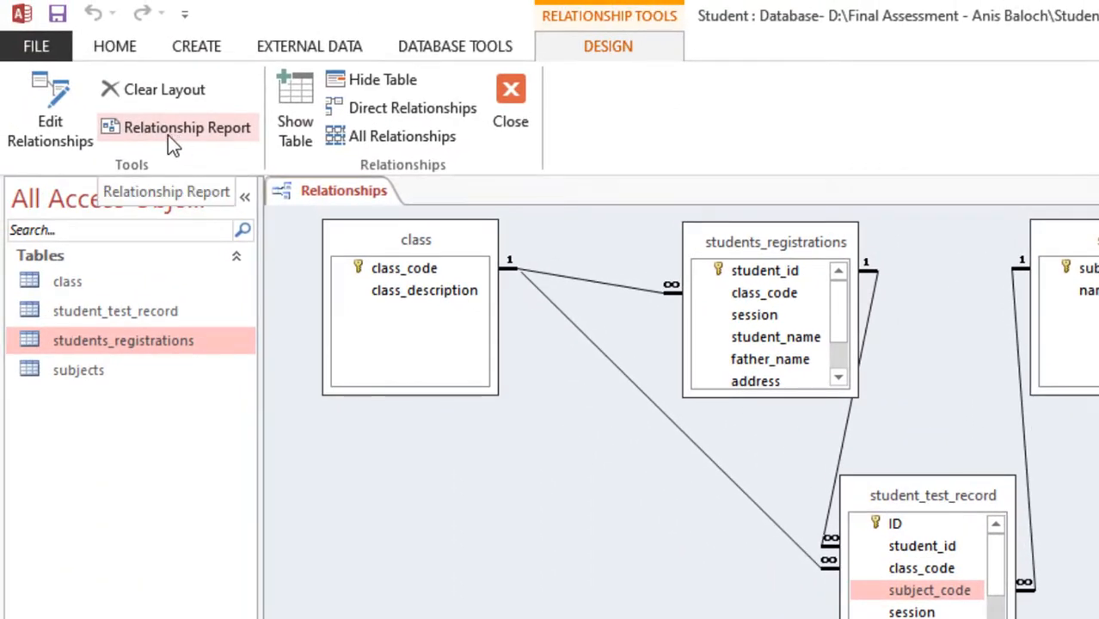
pyautogui.click(169, 136)
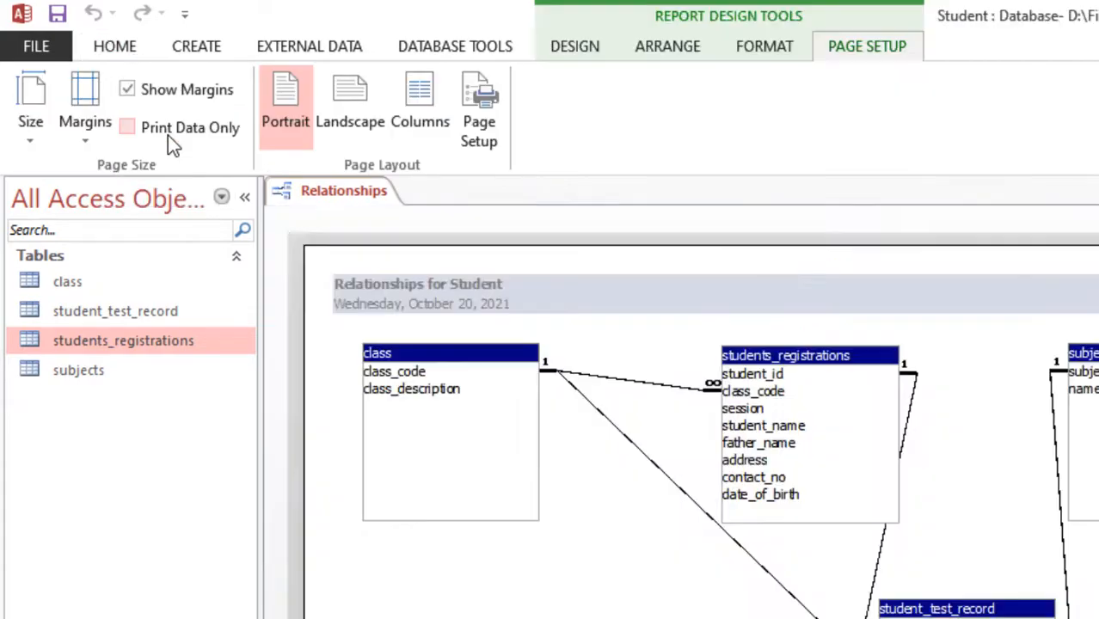
# Save the report as 'Relationships for Student', then close it and the Relationships window
pyautogui.hotkey('ctrl', 's')
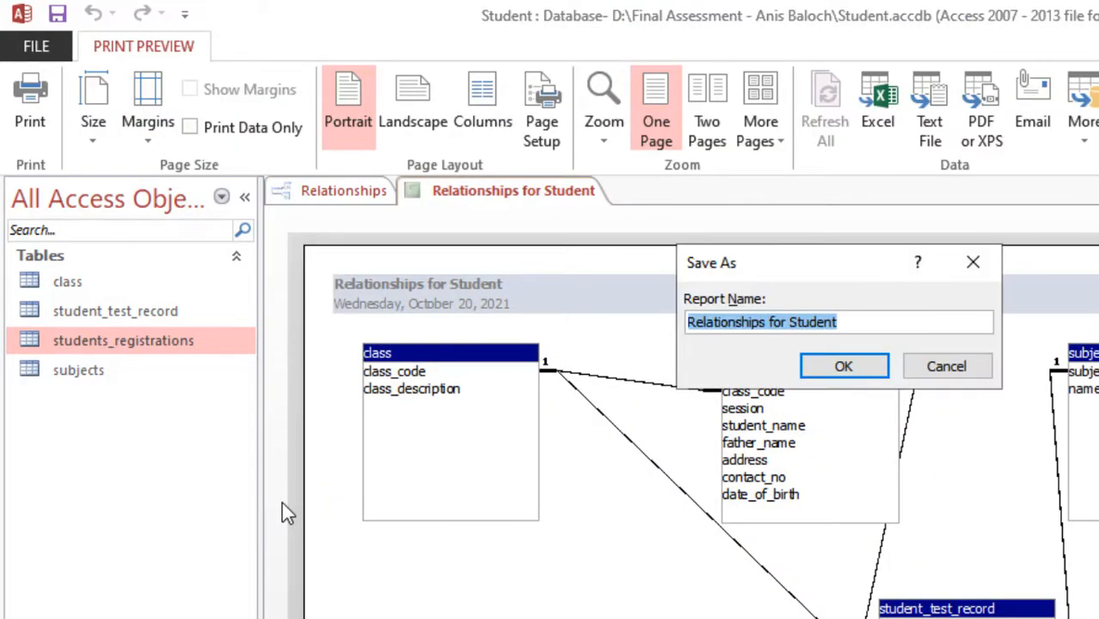
pyautogui.click(824, 370)
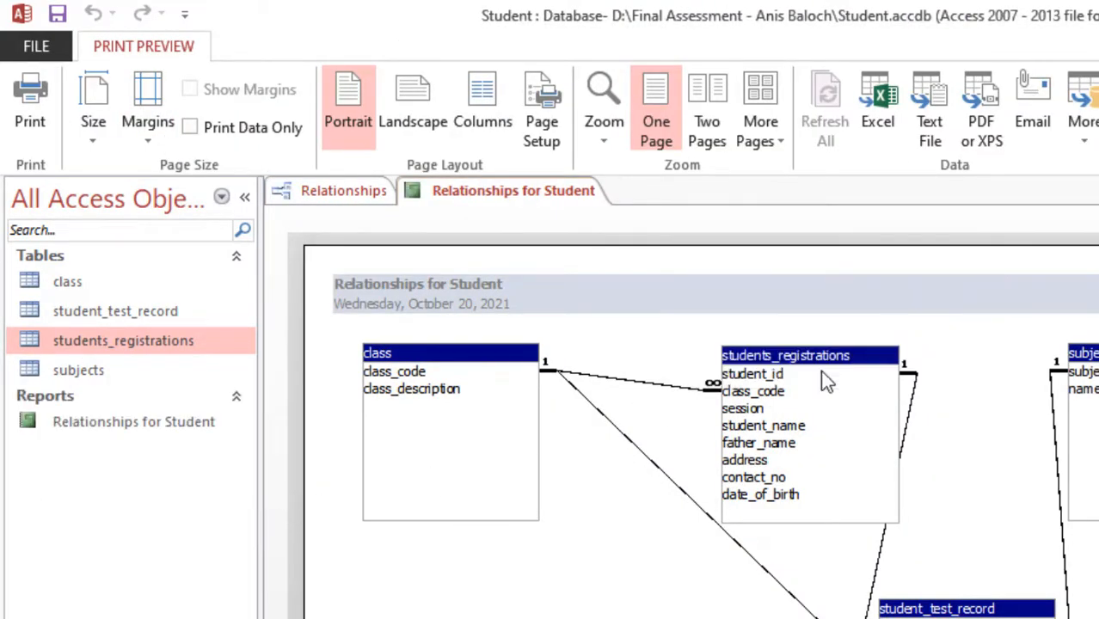
pyautogui.rightClick(518, 204)
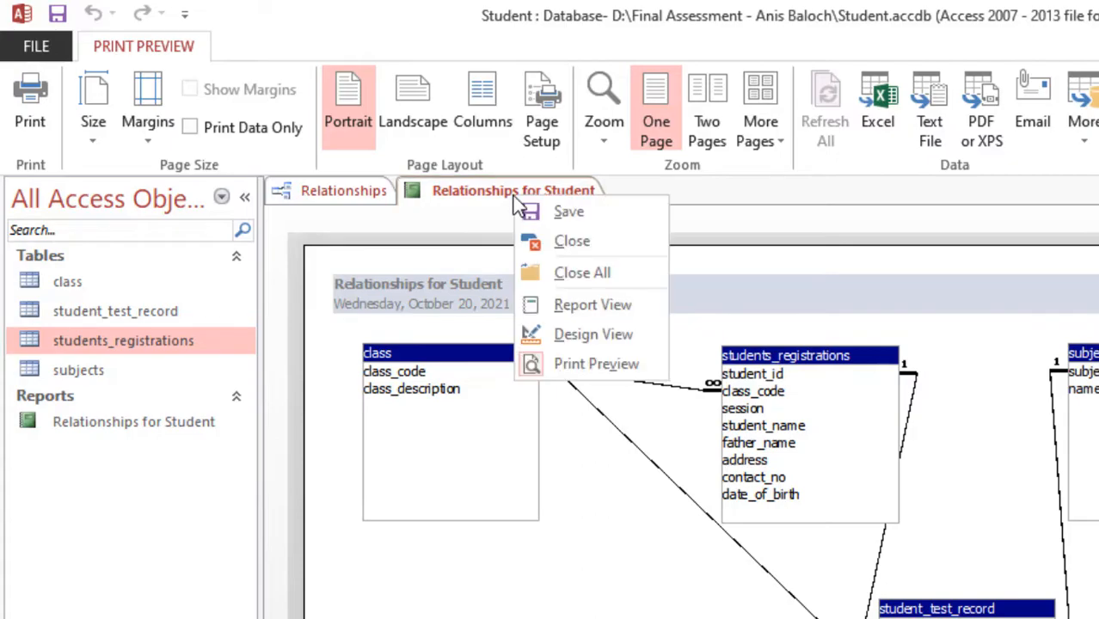
pyautogui.click(543, 245)
pyautogui.rightClick(344, 191)
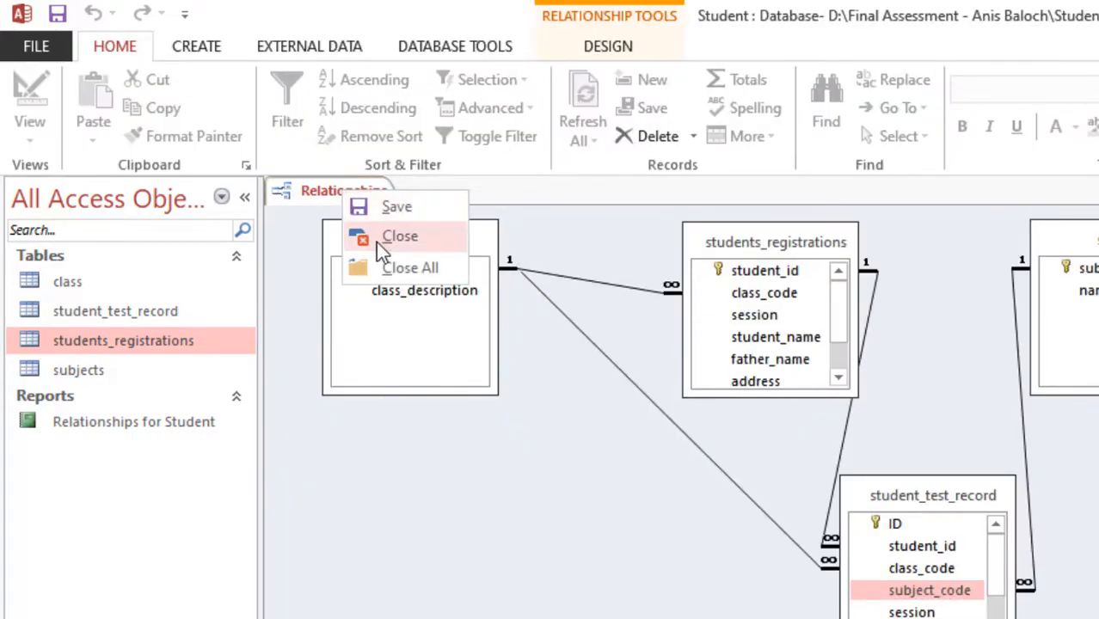
pyautogui.click(379, 242)
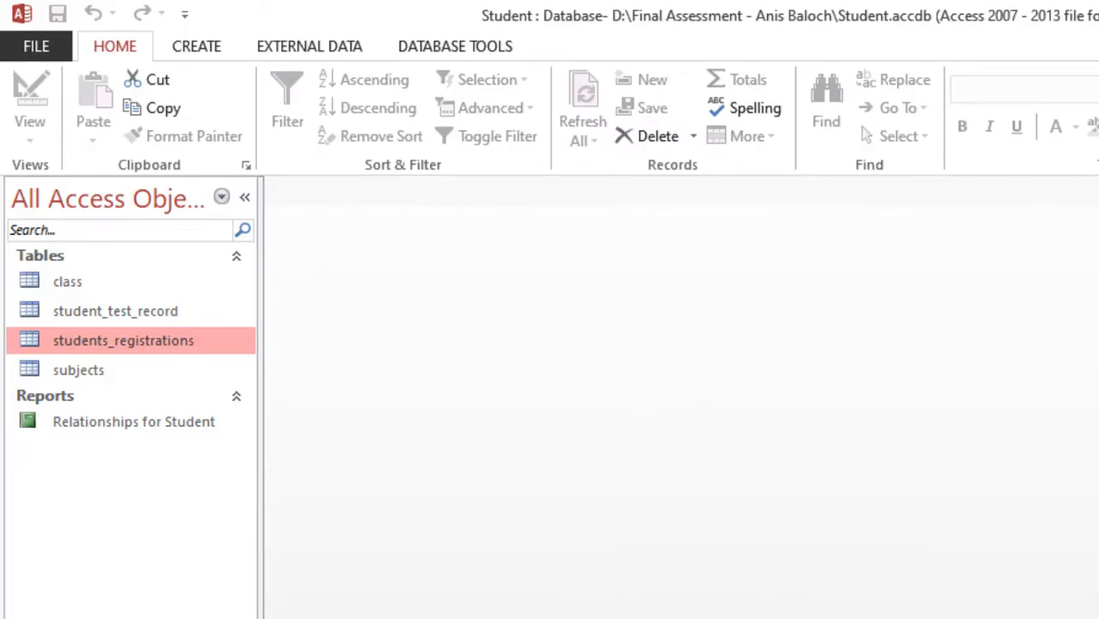
pyautogui.hotkey('alt', 'Tab')
pyautogui.scroll(-2, 589, 604)
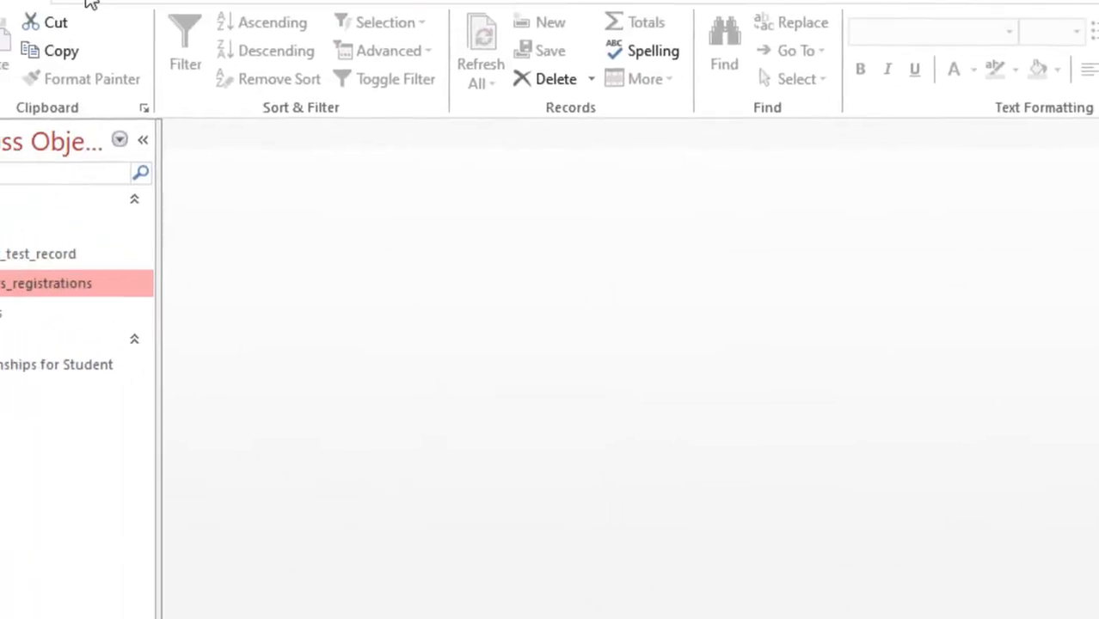
# Create a Query Design on the class table with class_code and class_description fields
pyautogui.click(190, 46)
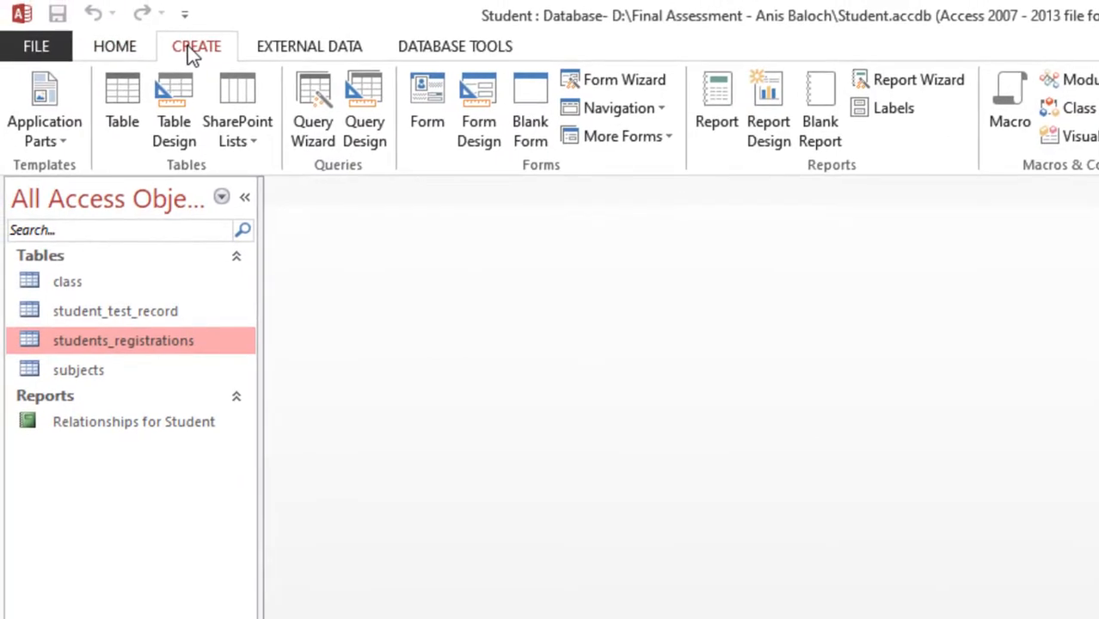
pyautogui.click(376, 141)
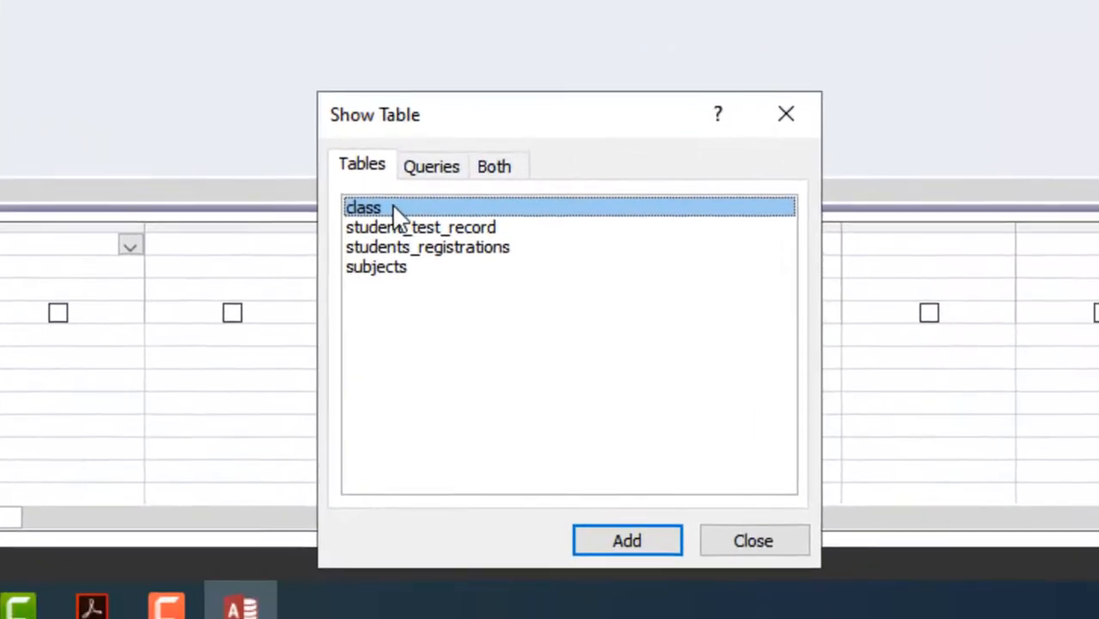
pyautogui.click(621, 538)
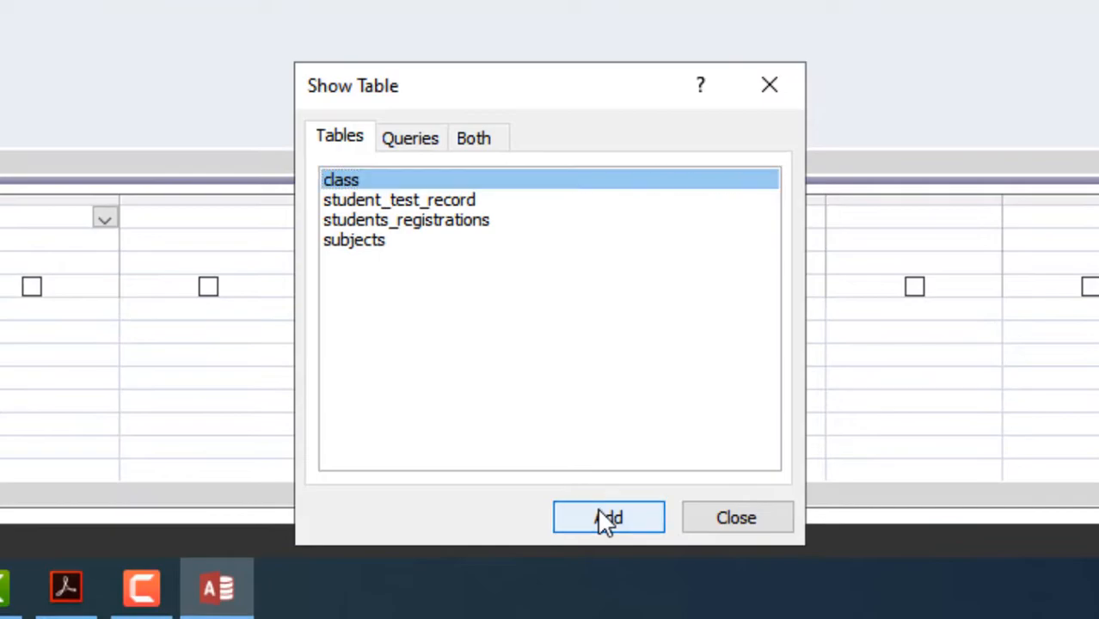
pyautogui.click(737, 518)
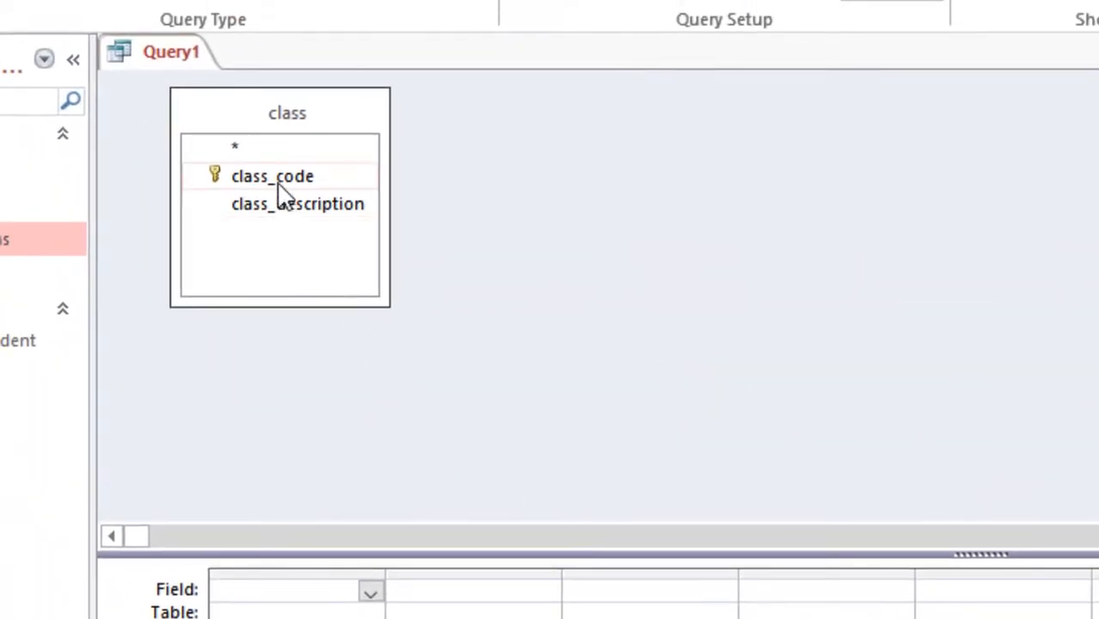
pyautogui.doubleClick(277, 182)
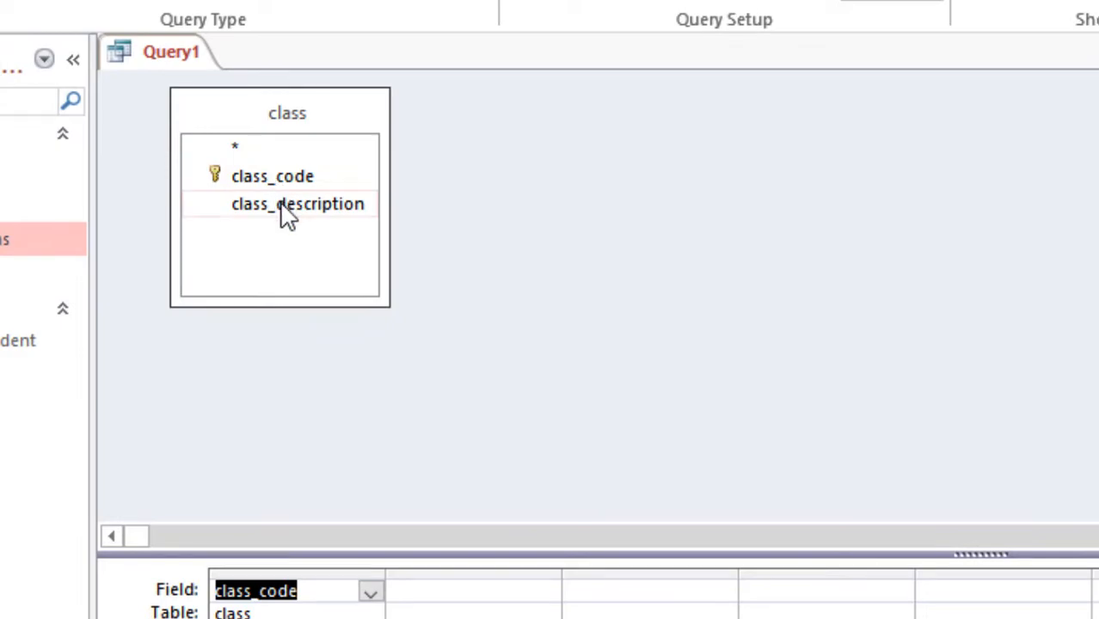
pyautogui.doubleClick(288, 204)
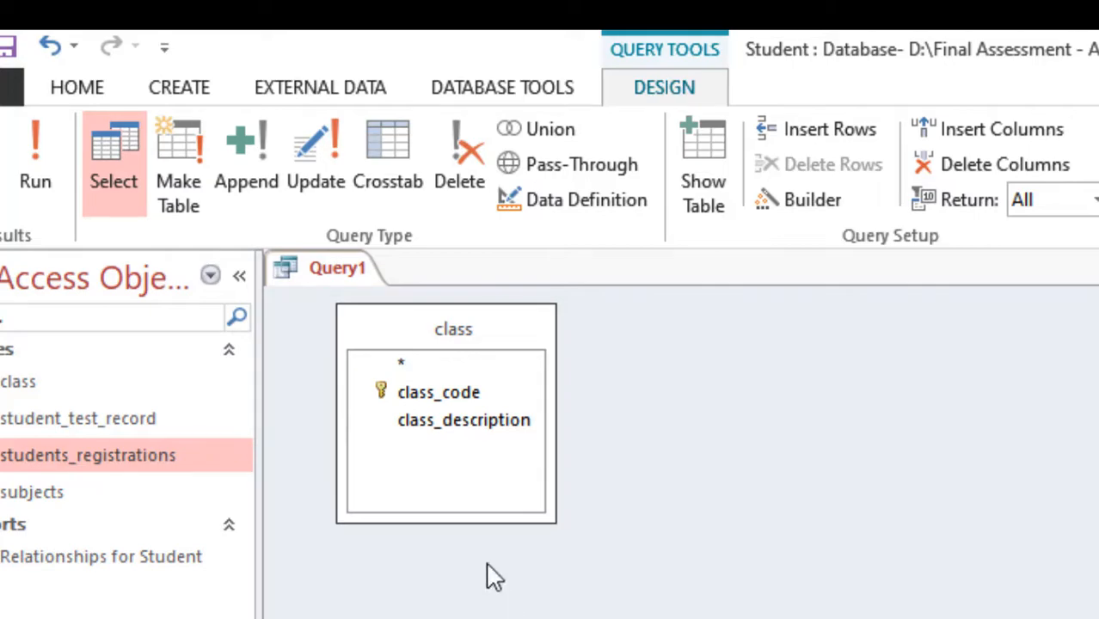
# Make Query1 an append query into the class table and switch to Datasheet view
pyautogui.click(254, 192)
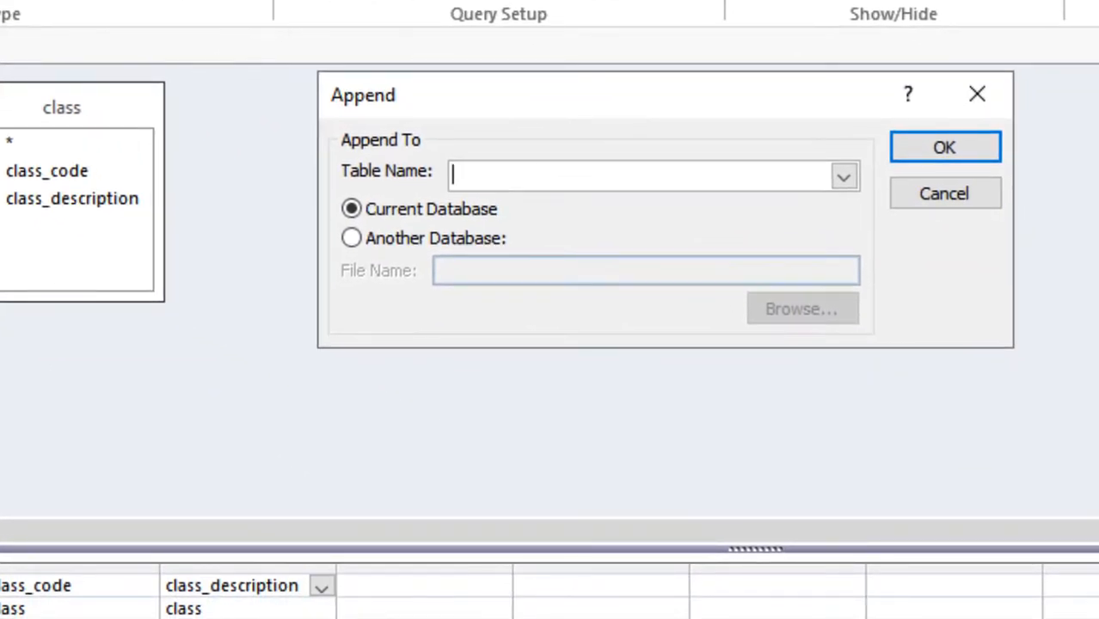
pyautogui.click(842, 178)
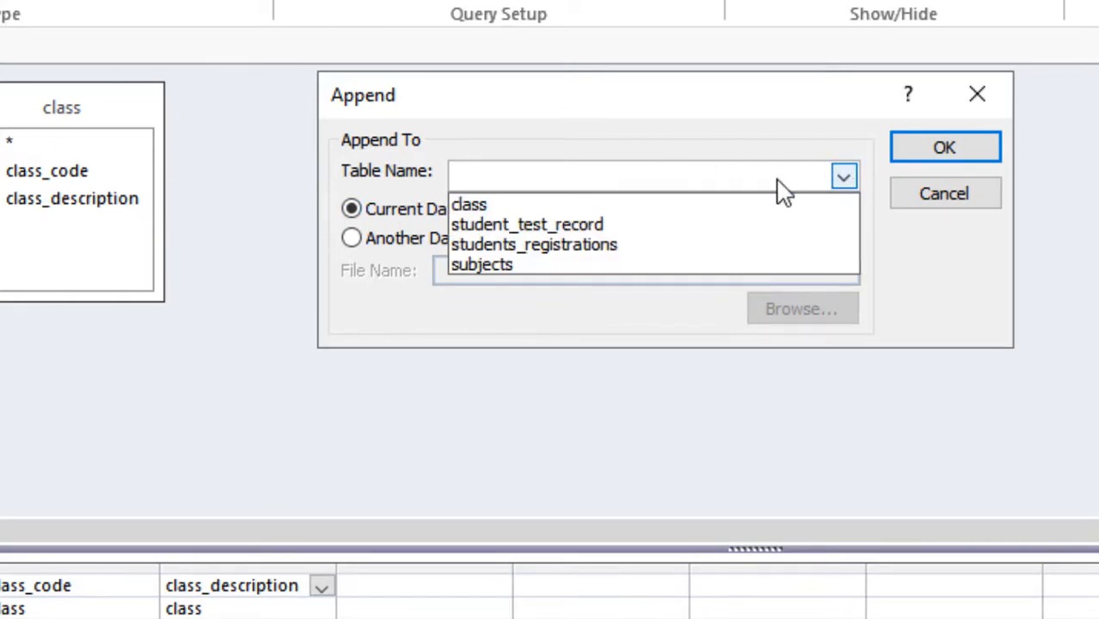
pyautogui.click(483, 200)
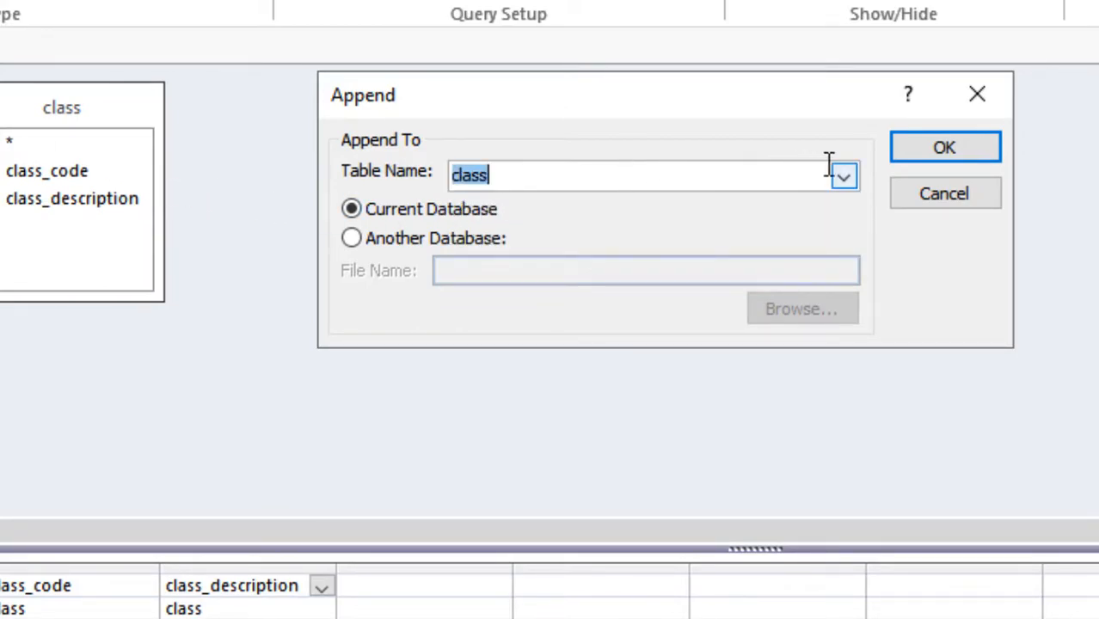
pyautogui.click(944, 155)
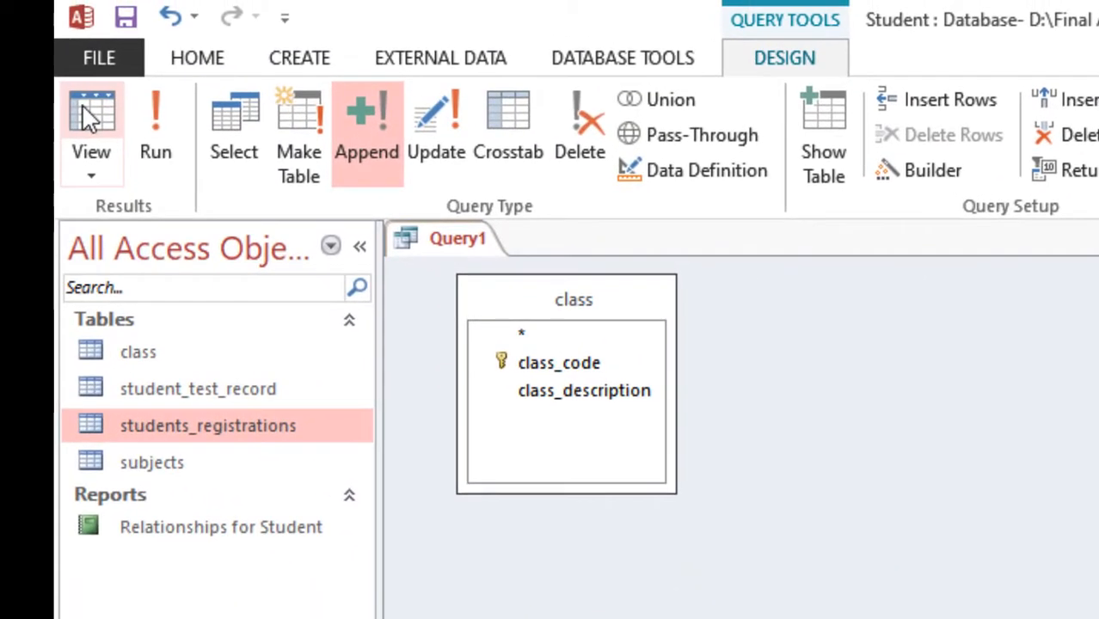
pyautogui.click(82, 104)
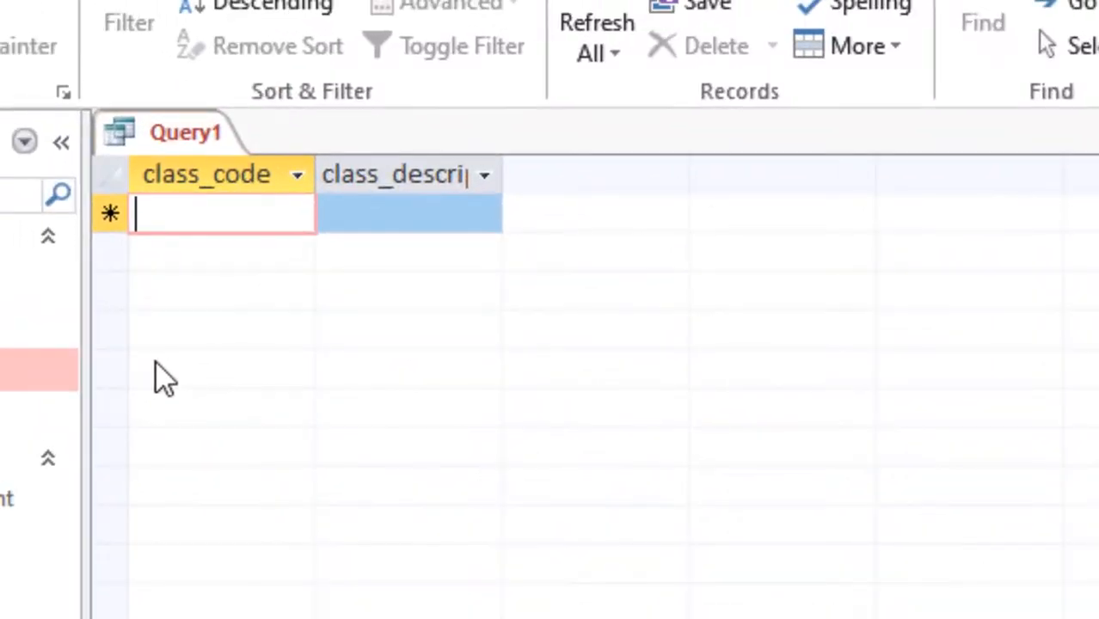
# Enter class rows ddm 'dress designing and making' and ios 'it office assistant'
pyautogui.write('ddm')
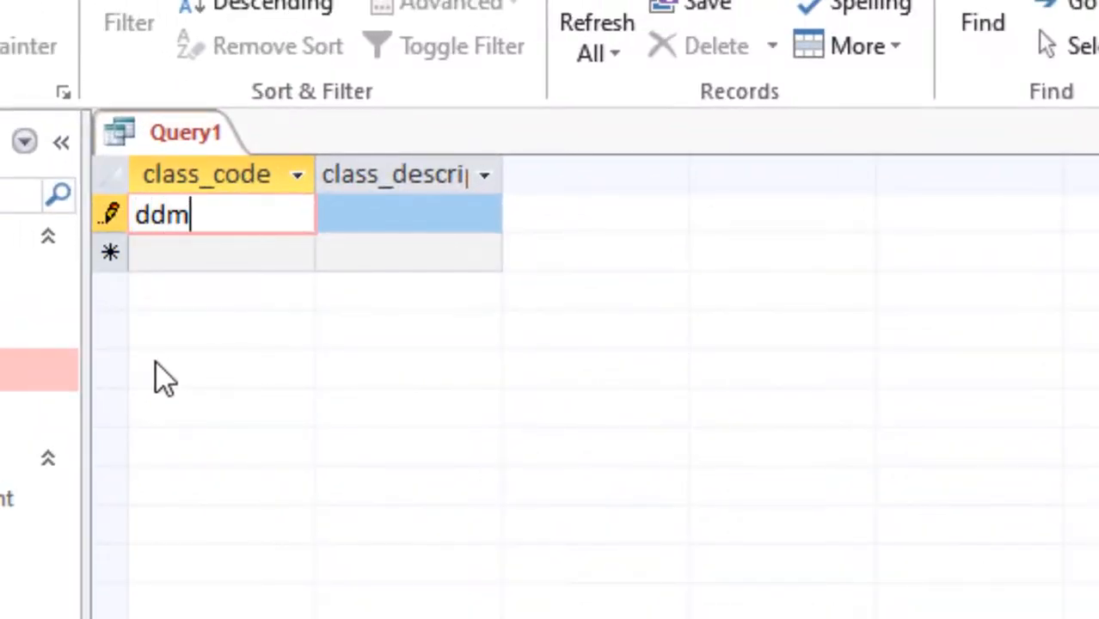
pyautogui.press('Tab')
pyautogui.write('dre')
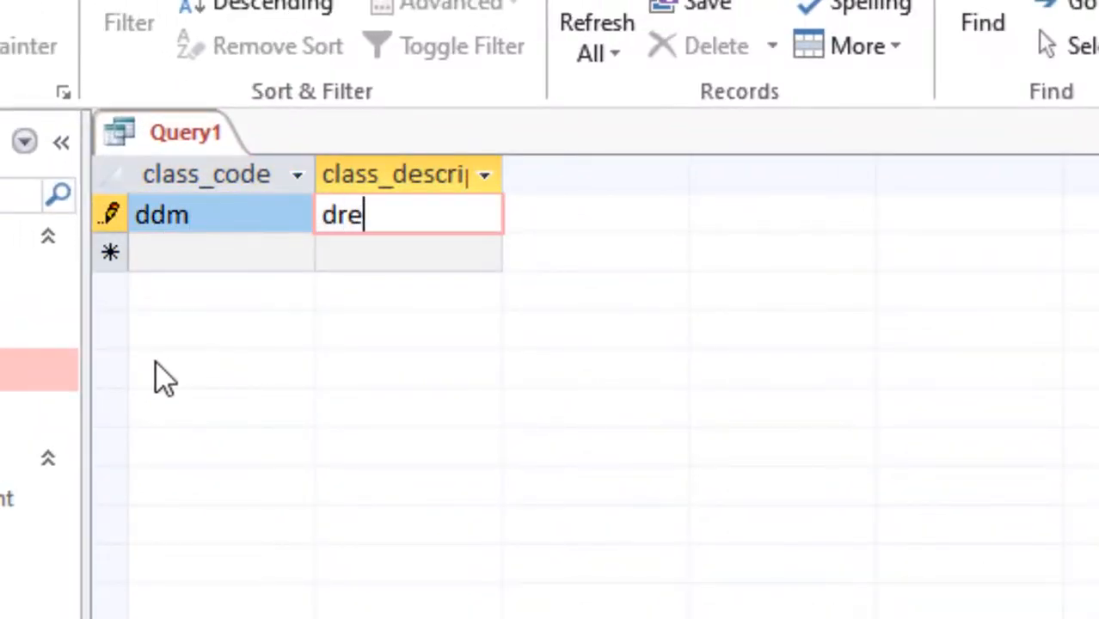
pyautogui.write('ss desi')
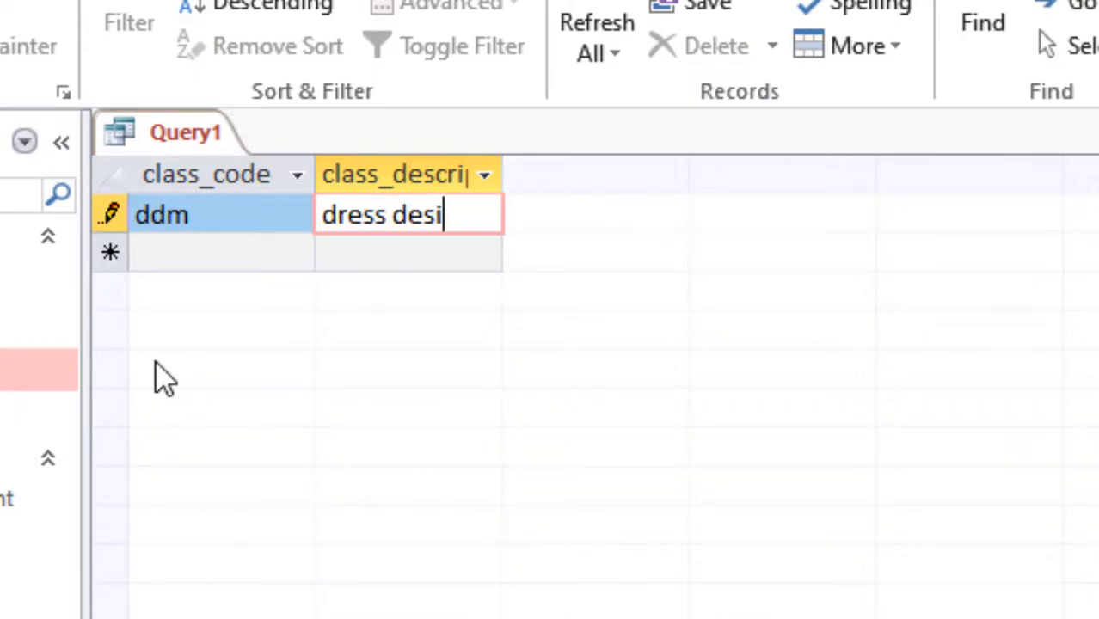
pyautogui.write('gning and making')
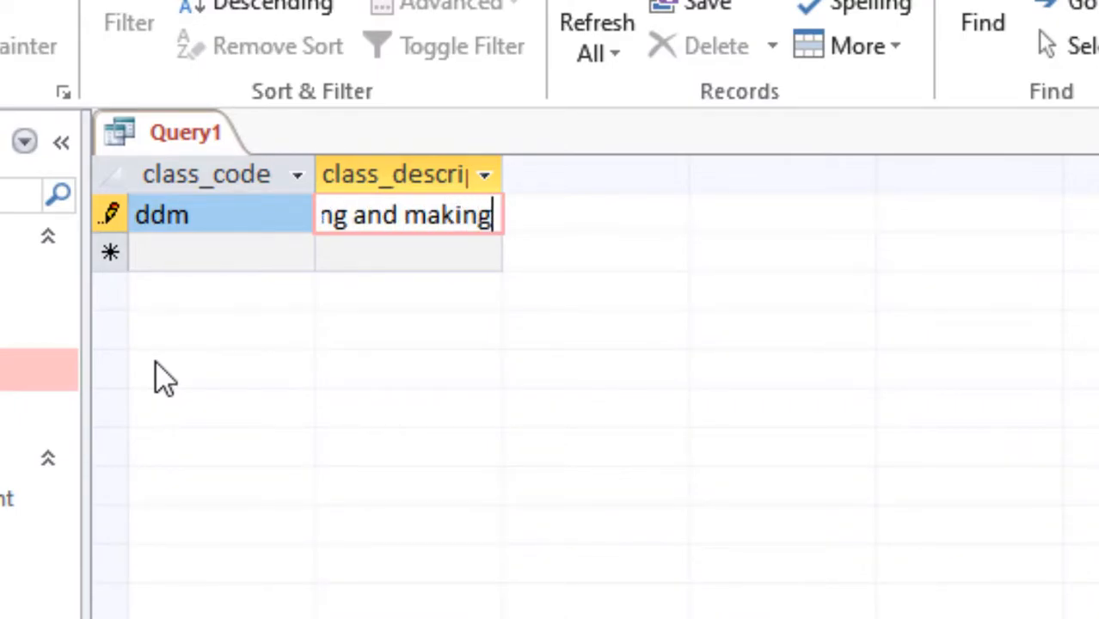
pyautogui.press('Tab')
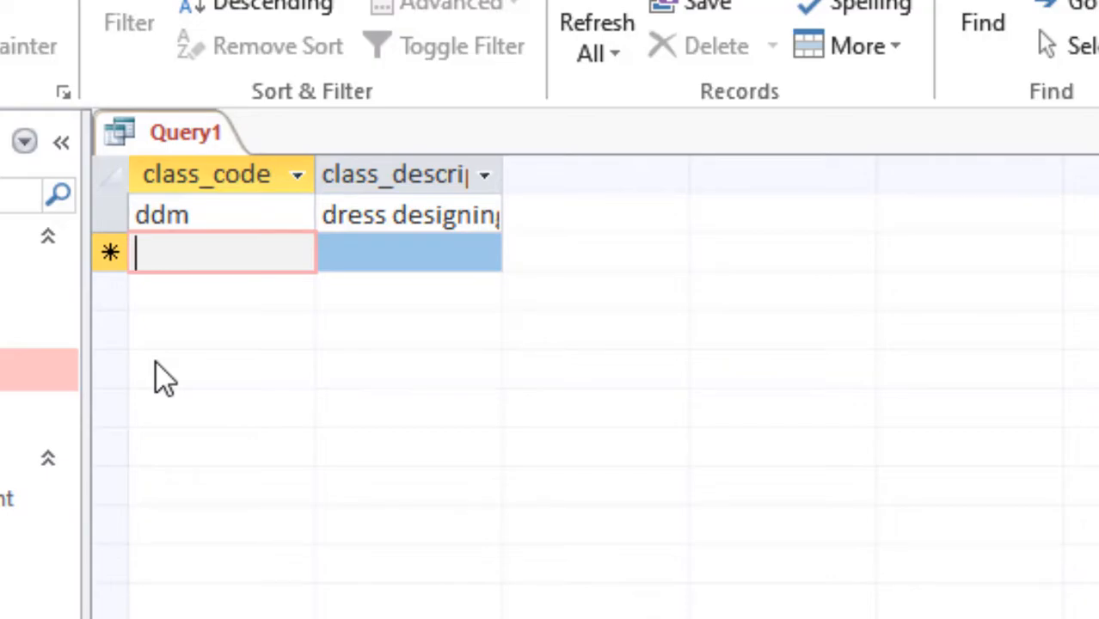
pyautogui.write('ios')
pyautogui.press('Tab')
pyautogui.write('it office a')
pyautogui.write('ssistant')
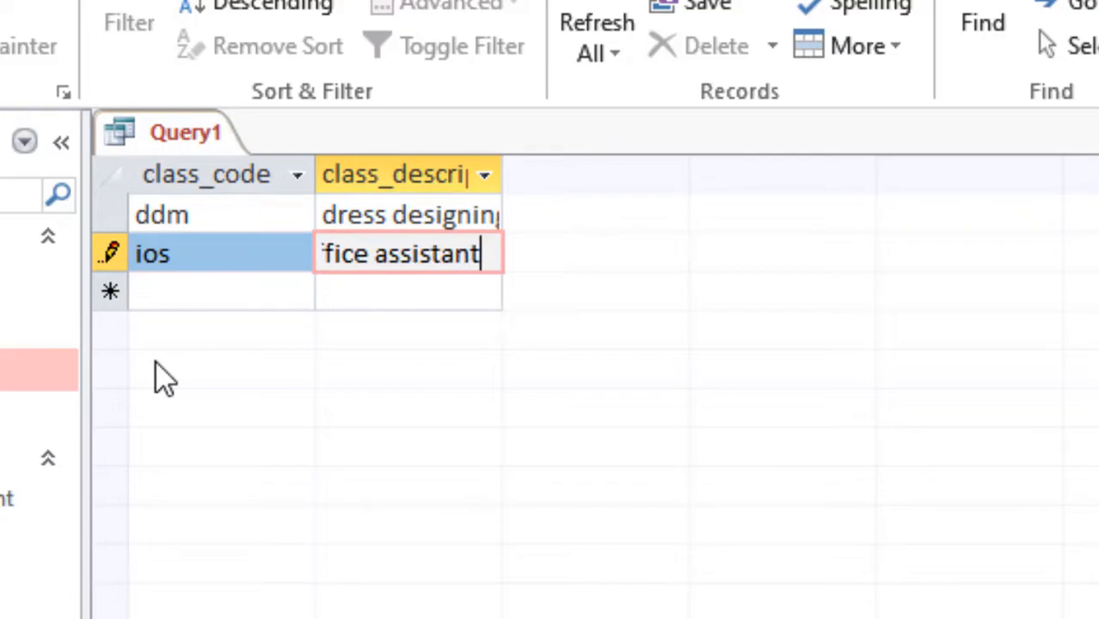
# Save the query as 'Add REcord in Class Table'
pyautogui.hotkey('ctrl', 's')
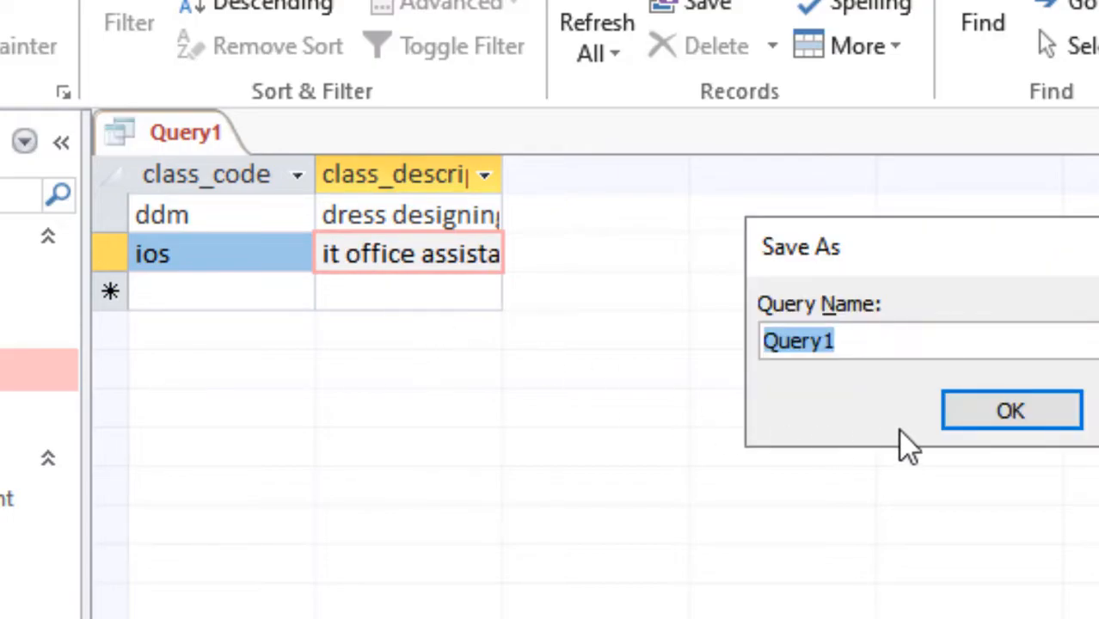
pyautogui.write('Add ')
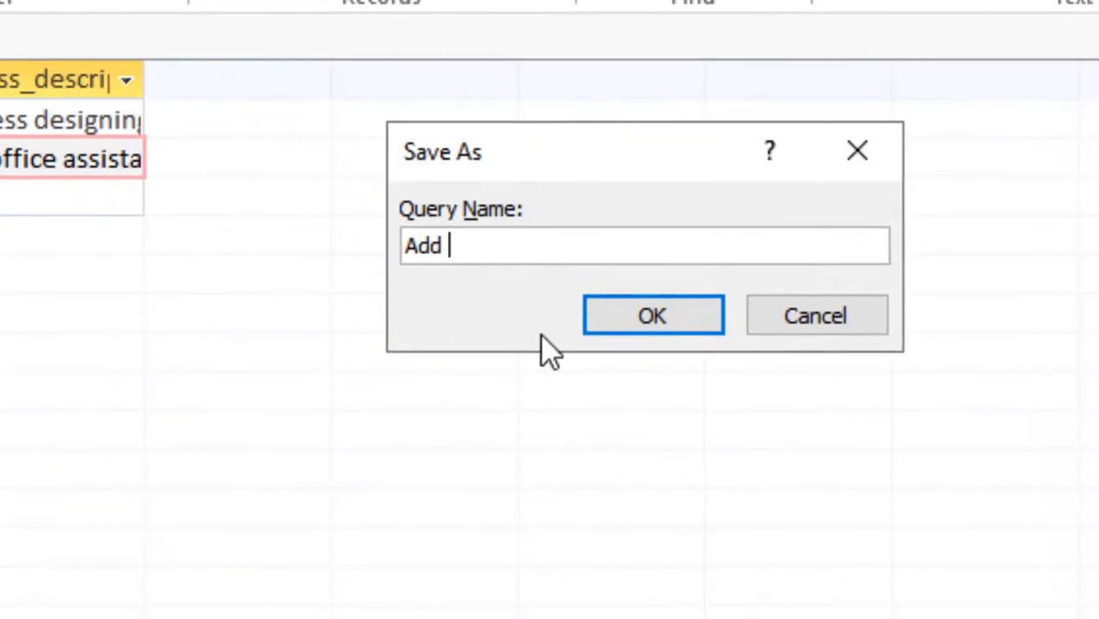
pyautogui.write('REcord in Class T')
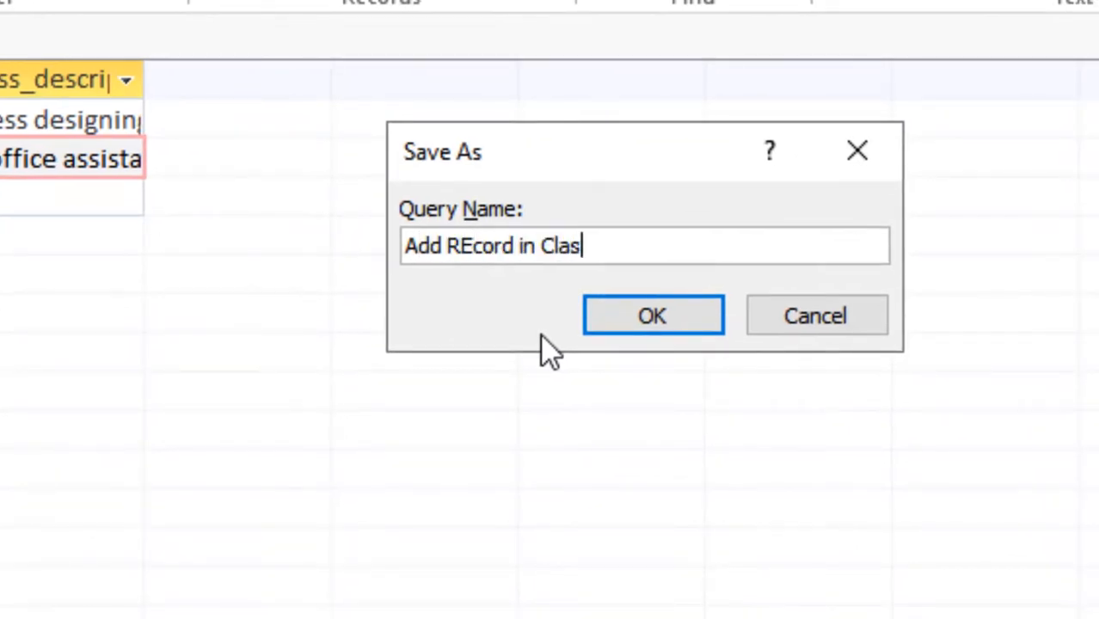
pyautogui.write('abel')
pyautogui.press('BackSpace')
pyautogui.press('BackSpace')
pyautogui.write('le')
pyautogui.press('Return')
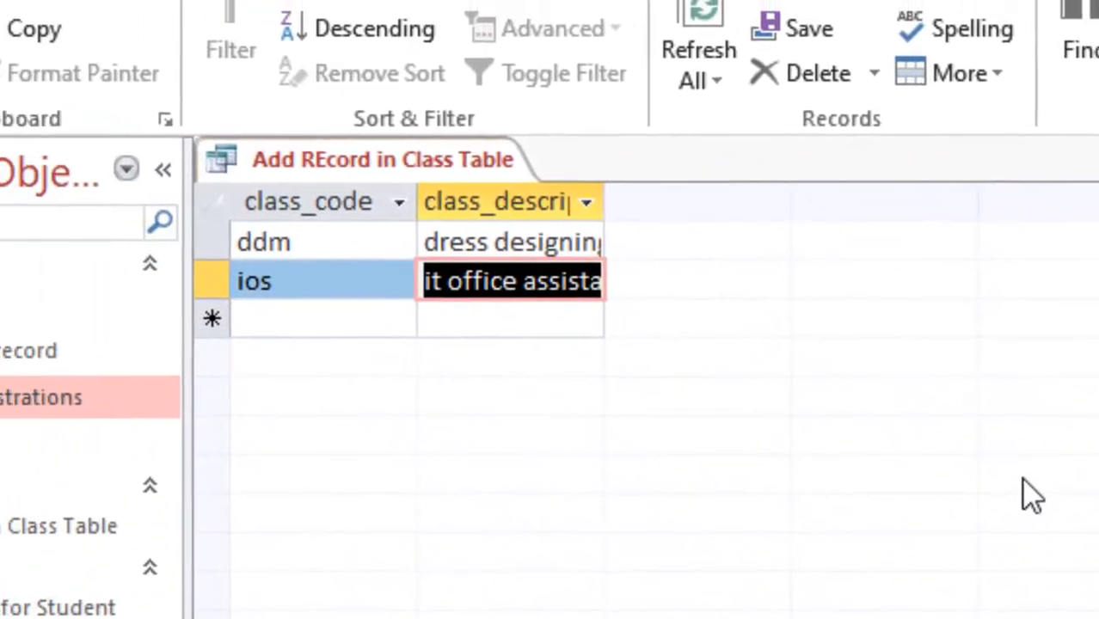
# Close the saved query, check the class table for the ddm and ios rows, then close it
pyautogui.rightClick(445, 177)
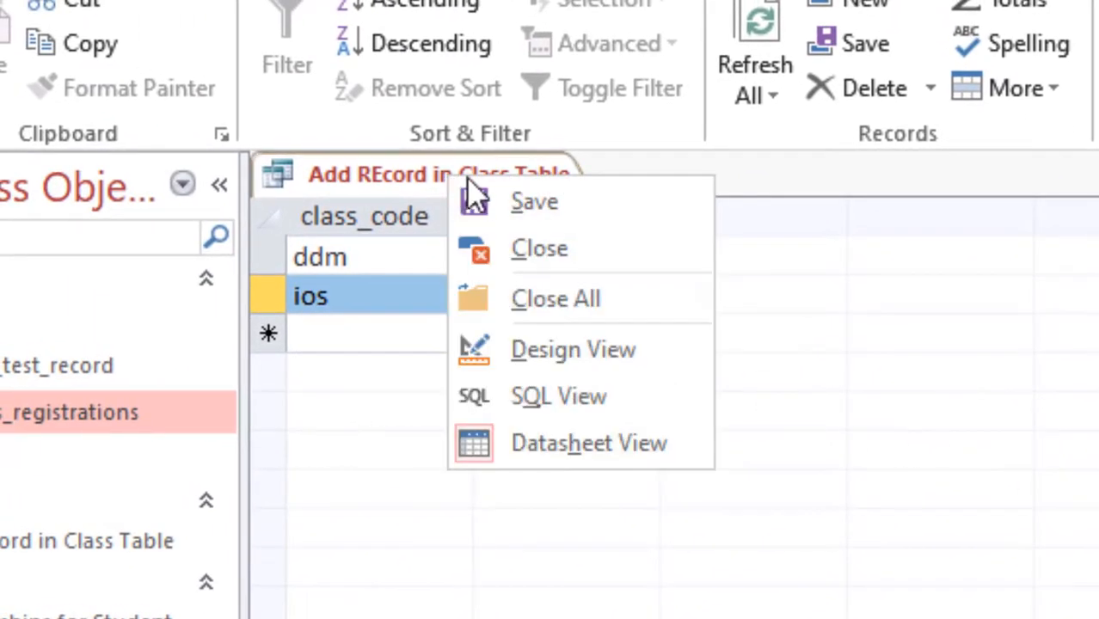
pyautogui.click(485, 248)
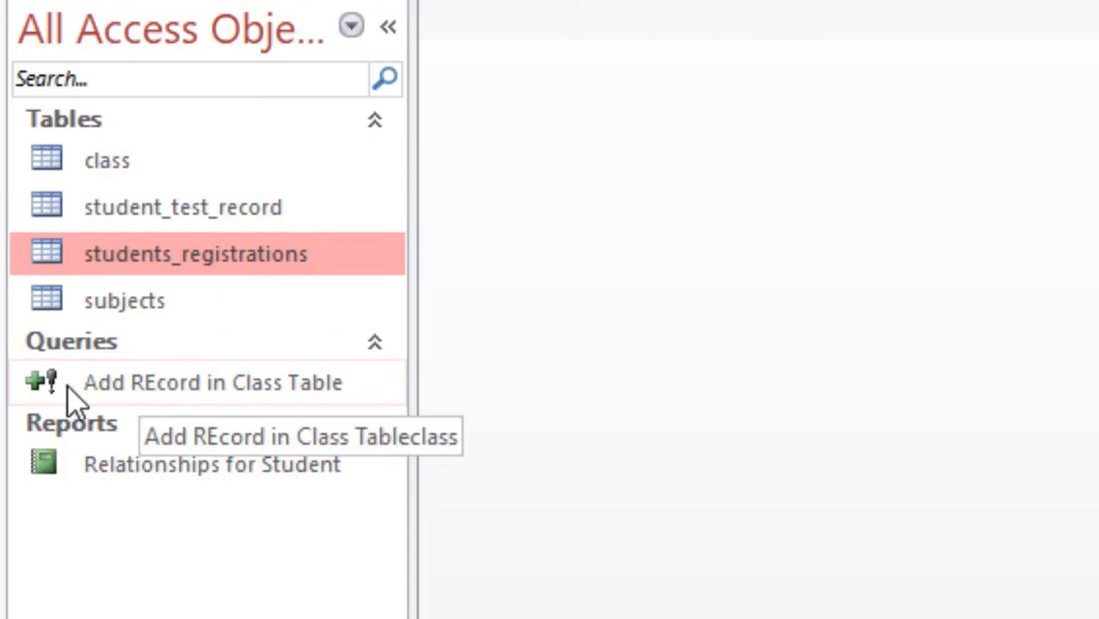
pyautogui.doubleClick(104, 168)
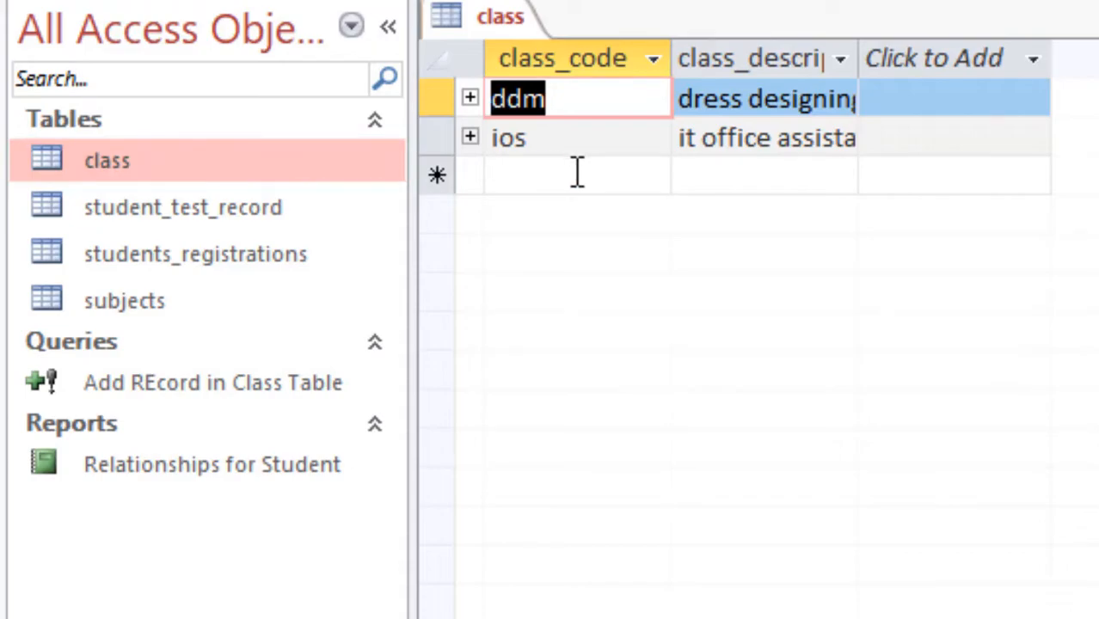
pyautogui.rightClick(489, 14)
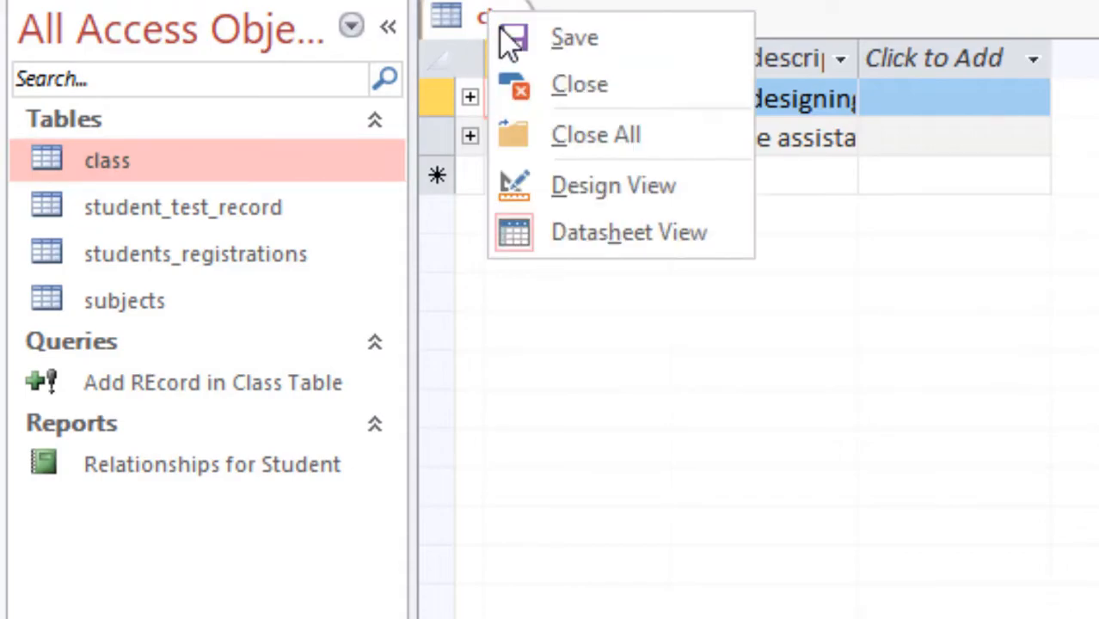
pyautogui.click(524, 77)
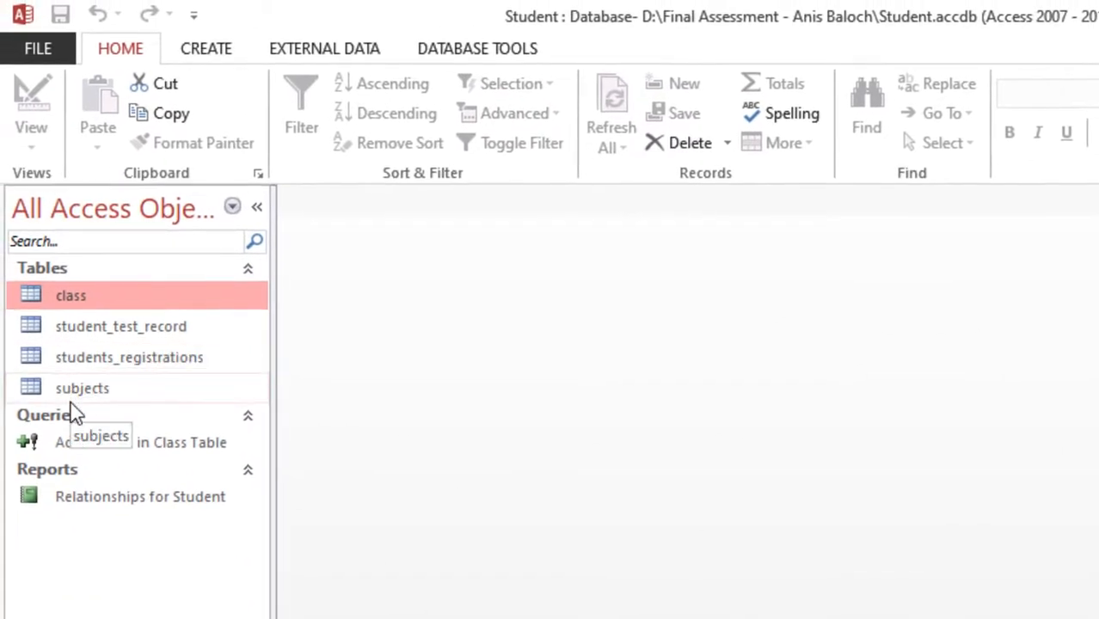
# Start a design-view query on the subjects table with subject_code and name_of_subject in the grid
pyautogui.doubleClick(83, 388)
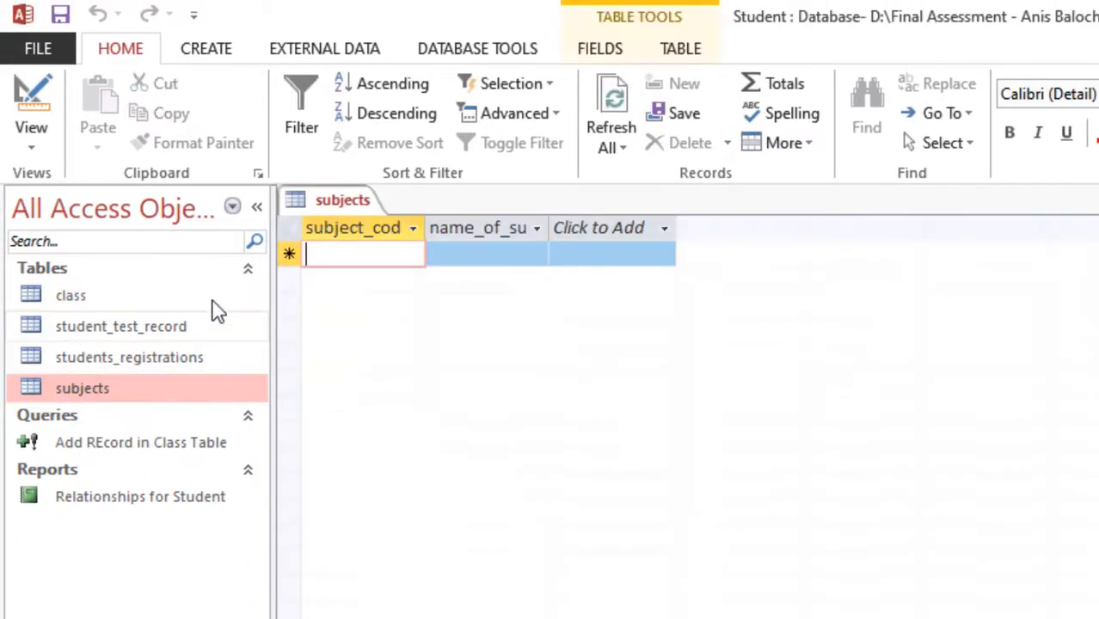
pyautogui.rightClick(335, 206)
pyautogui.click(356, 248)
pyautogui.click(211, 50)
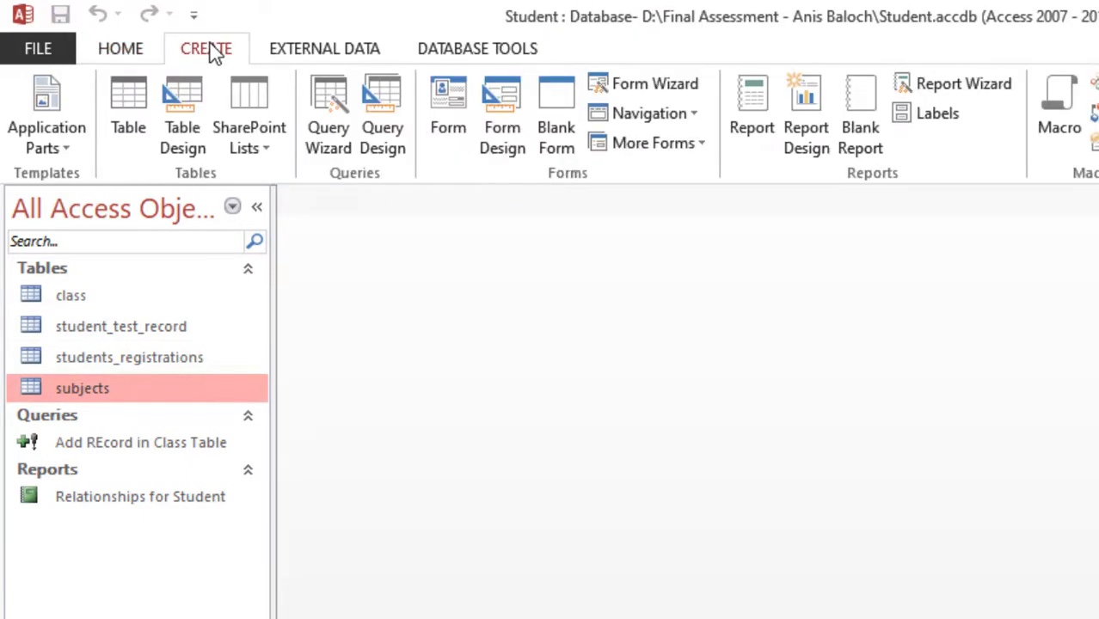
pyautogui.click(388, 146)
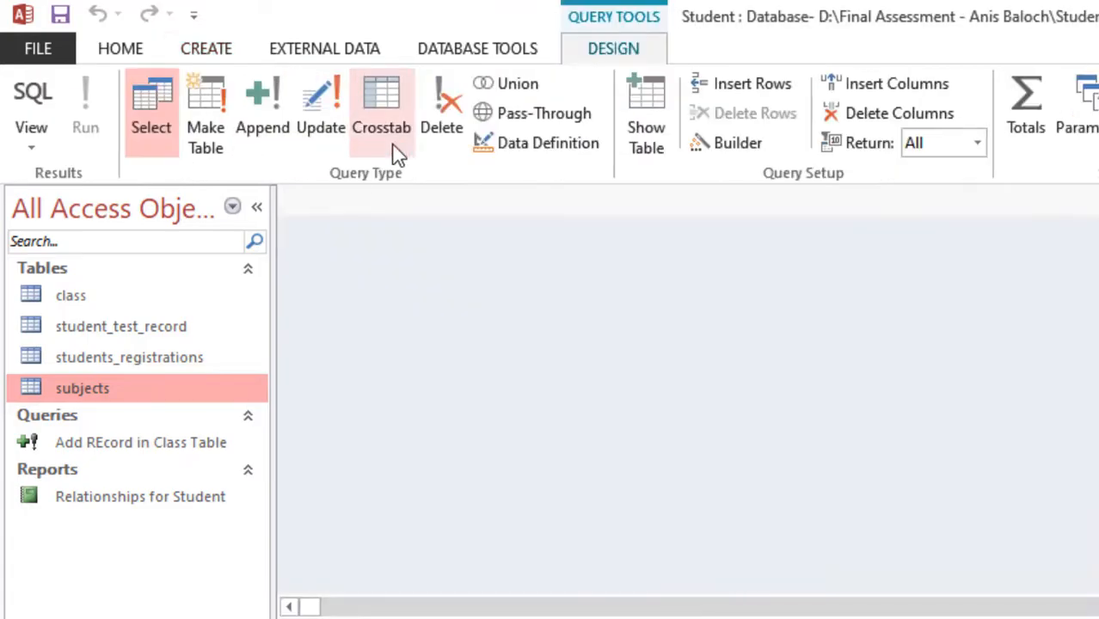
pyautogui.click(677, 592)
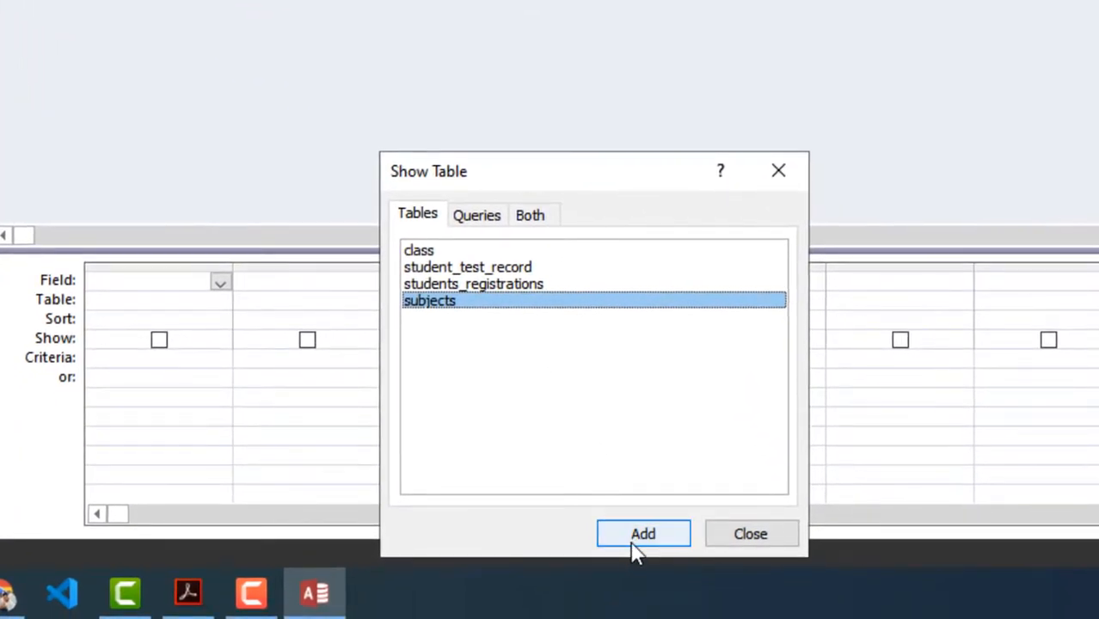
pyautogui.click(636, 542)
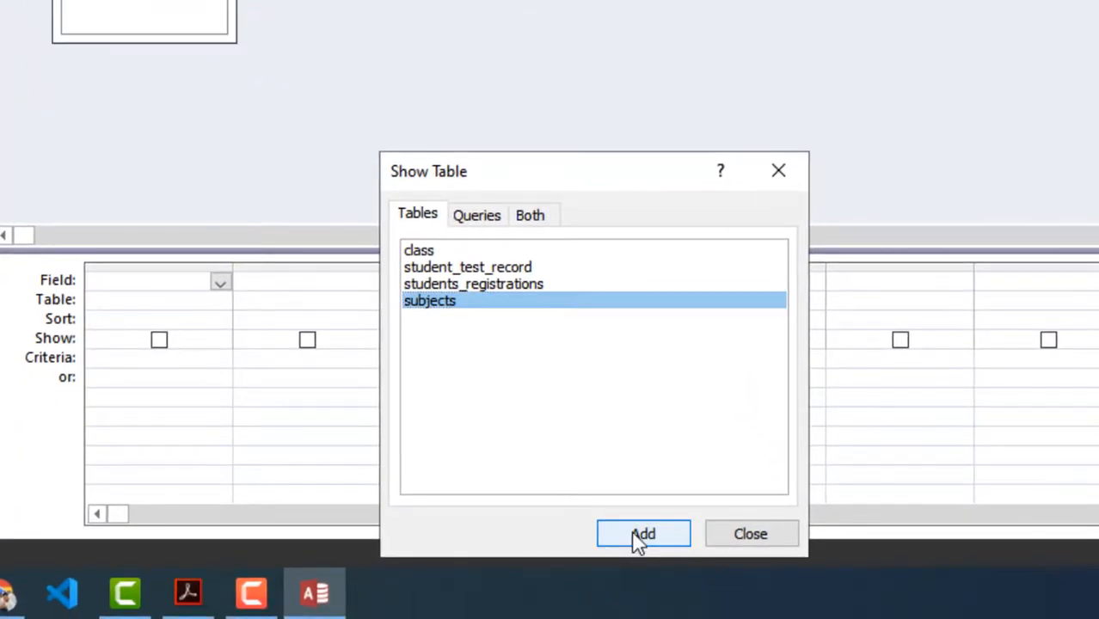
pyautogui.click(741, 535)
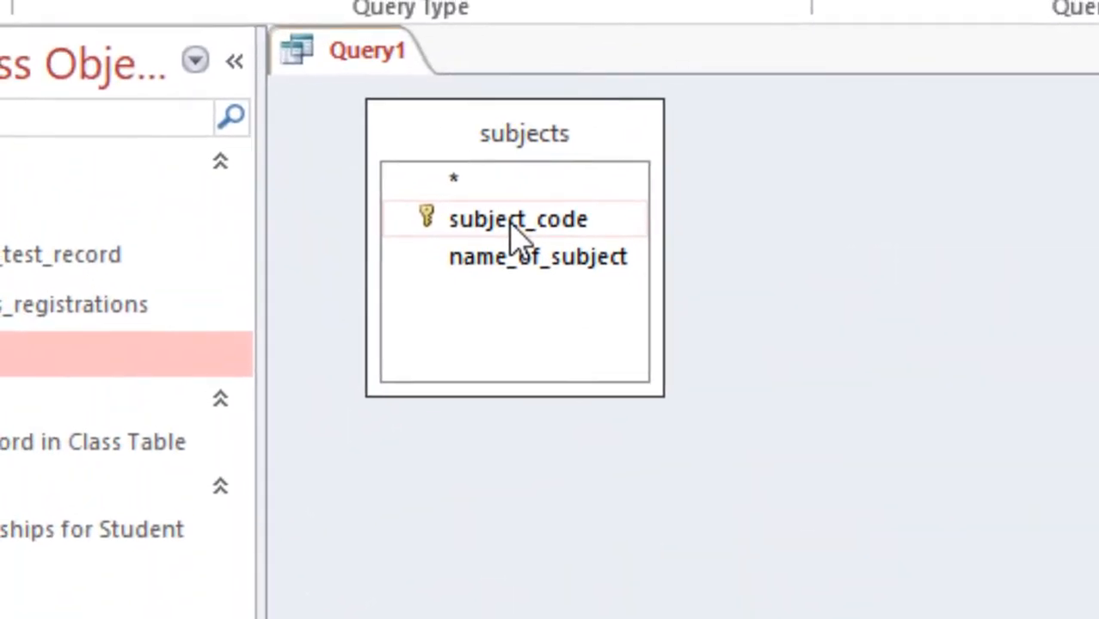
pyautogui.doubleClick(511, 222)
pyautogui.doubleClick(511, 272)
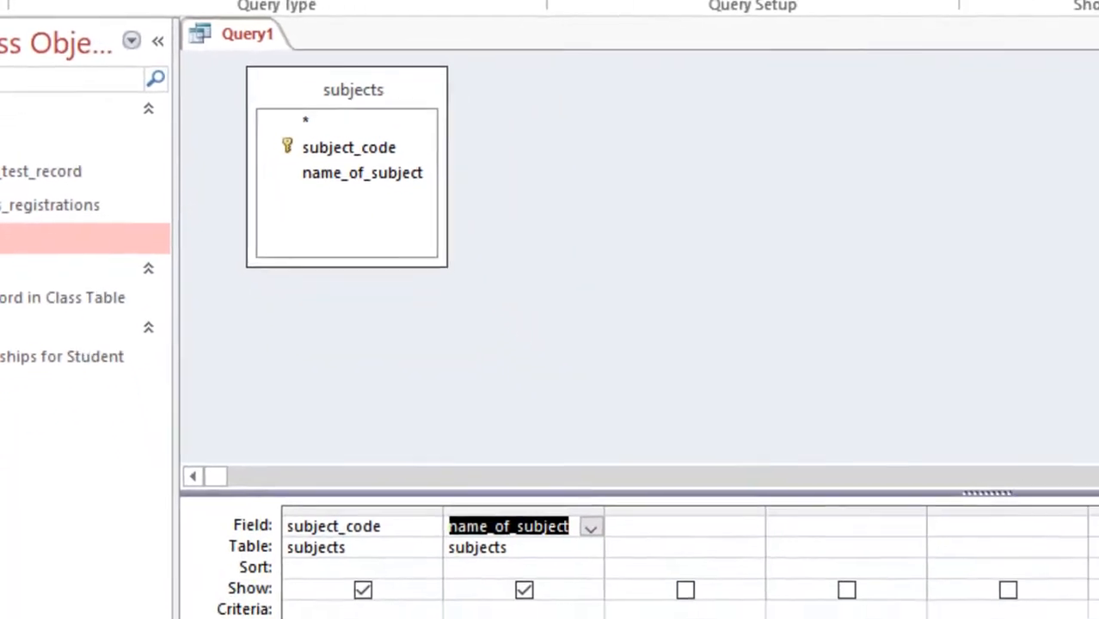
# Make it an append query targeting the subjects table and show its datasheet
pyautogui.click(162, 41)
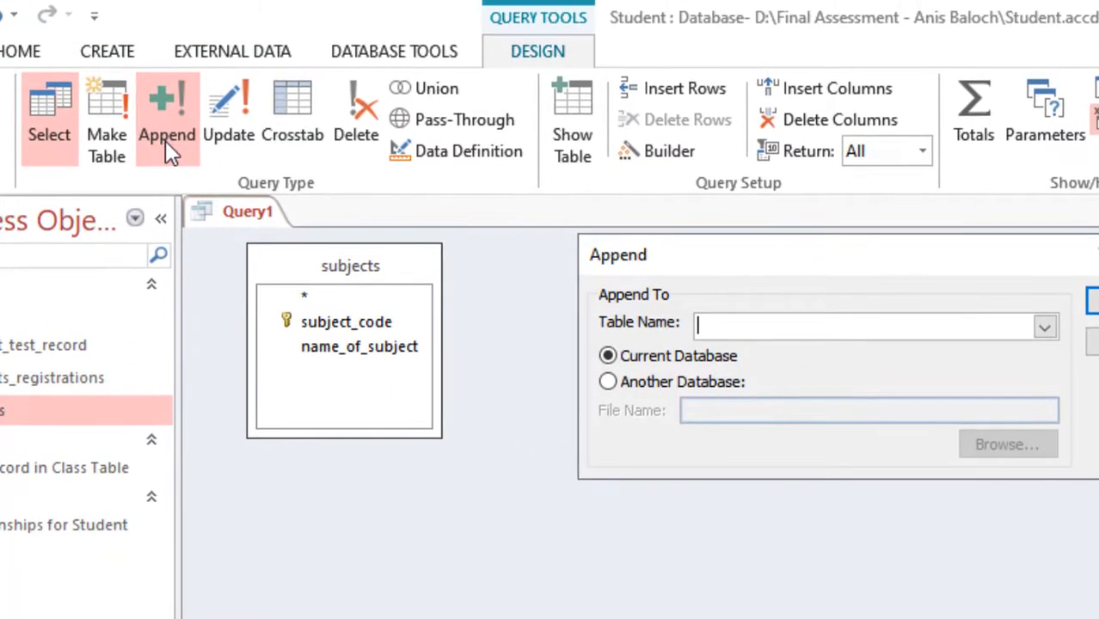
pyautogui.click(1046, 330)
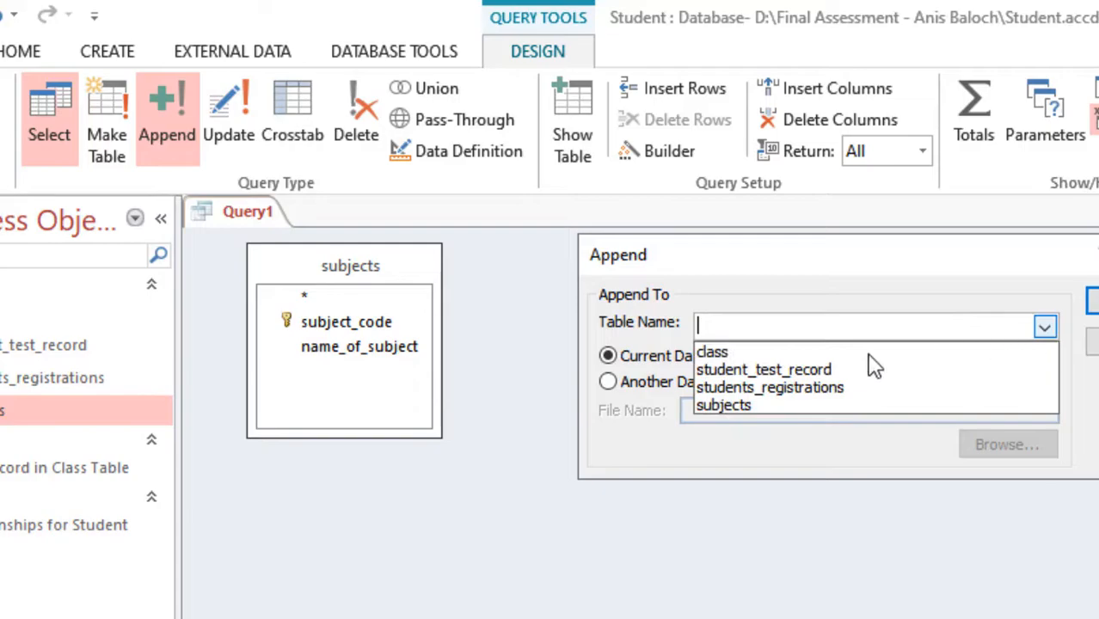
pyautogui.click(760, 405)
pyautogui.click(1093, 302)
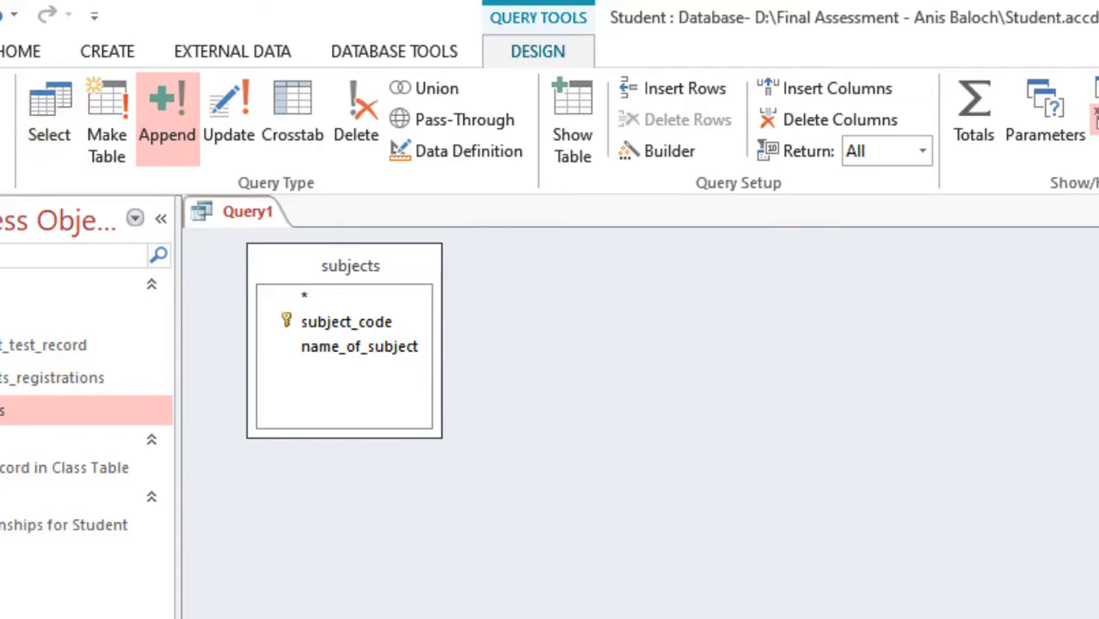
pyautogui.click(0, 102)
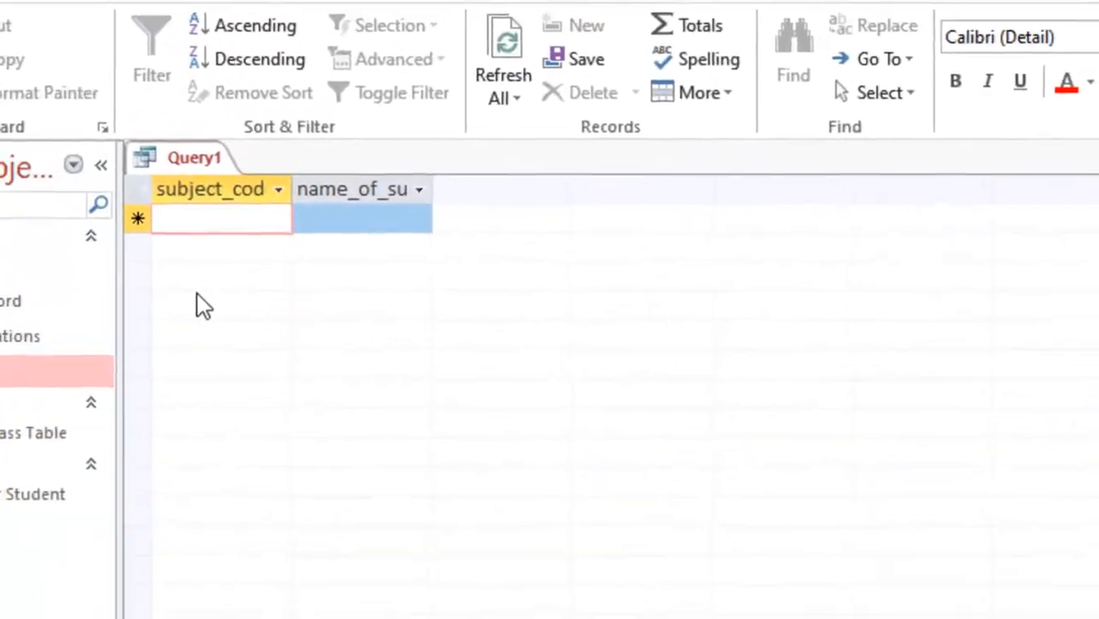
# Enter subject records eng 'english' and db 'databases' in the query datasheet
pyautogui.write('eng')
pyautogui.press('Tab')
pyautogui.write('english')
pyautogui.press('Tab')
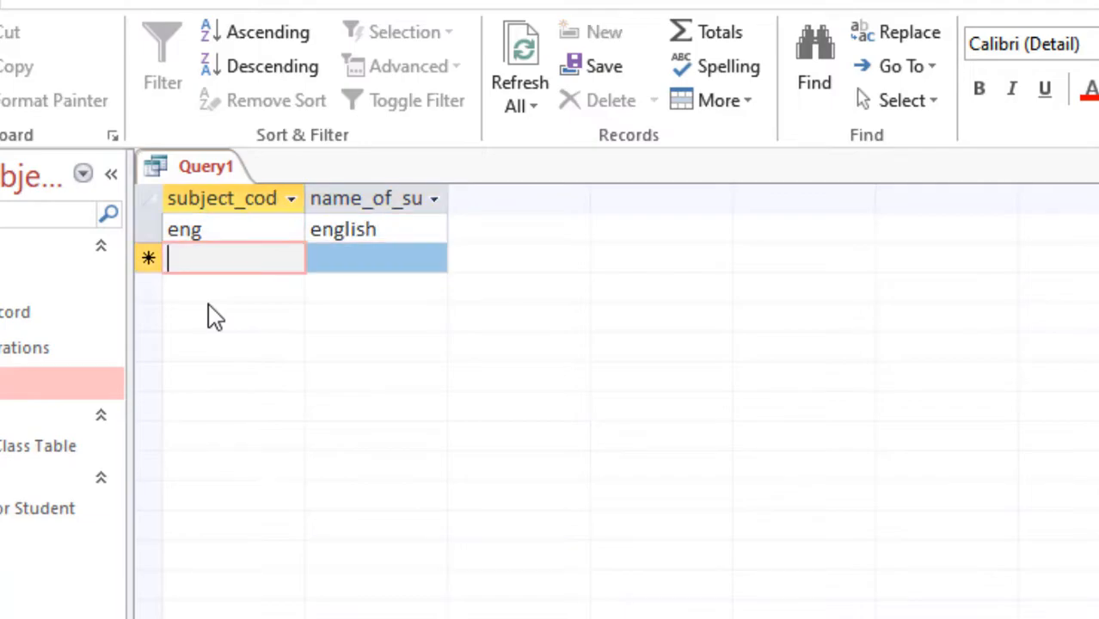
pyautogui.write('db')
pyautogui.press('Tab')
pyautogui.write('databases')
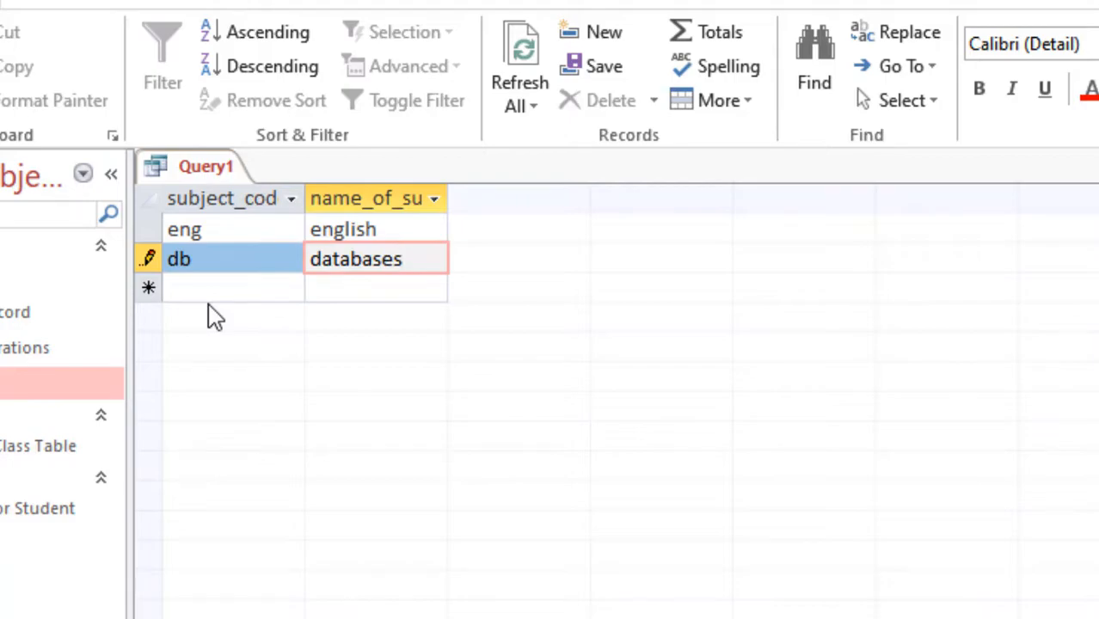
# Save the query as 'Add Record in Subjects table', close it, and verify the subjects table
pyautogui.hotkey('ctrl', 's')
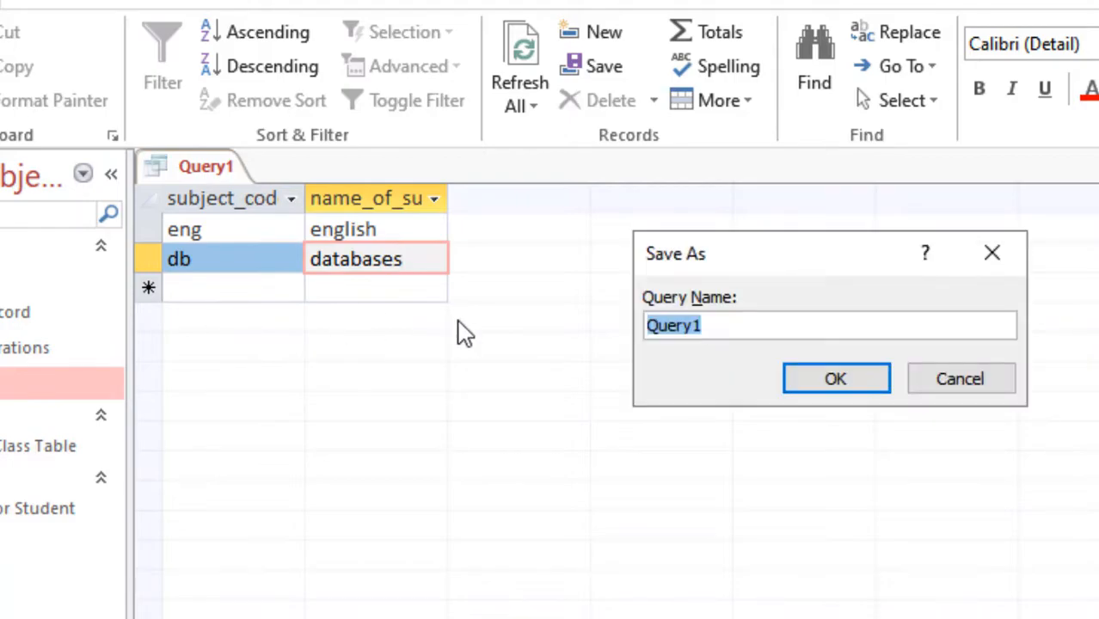
pyautogui.write('Add R')
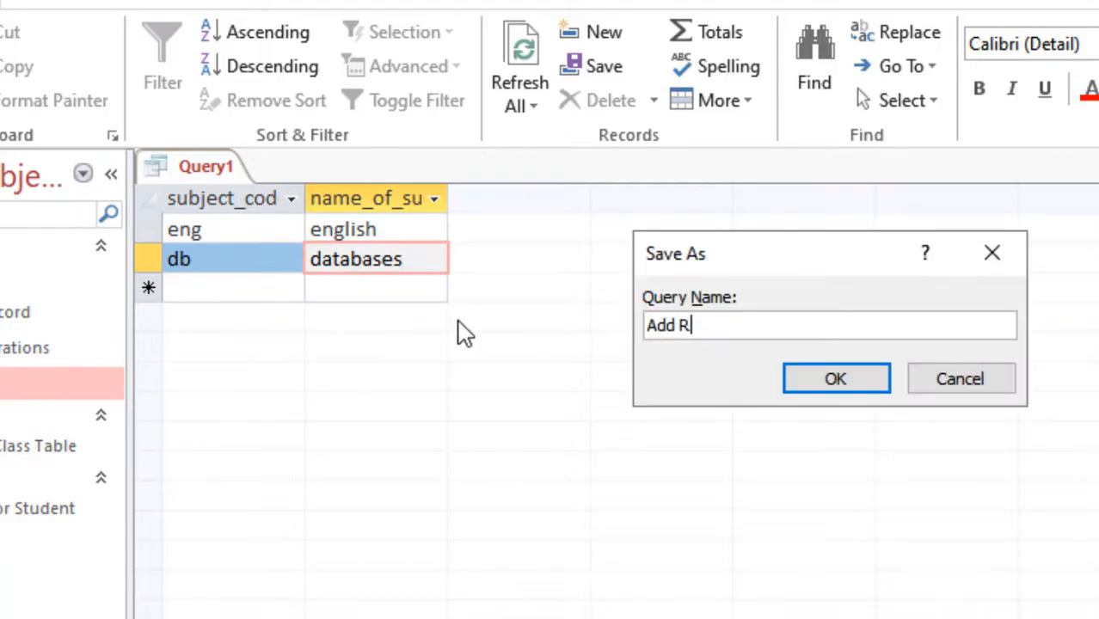
pyautogui.write('ecord in Subjects table')
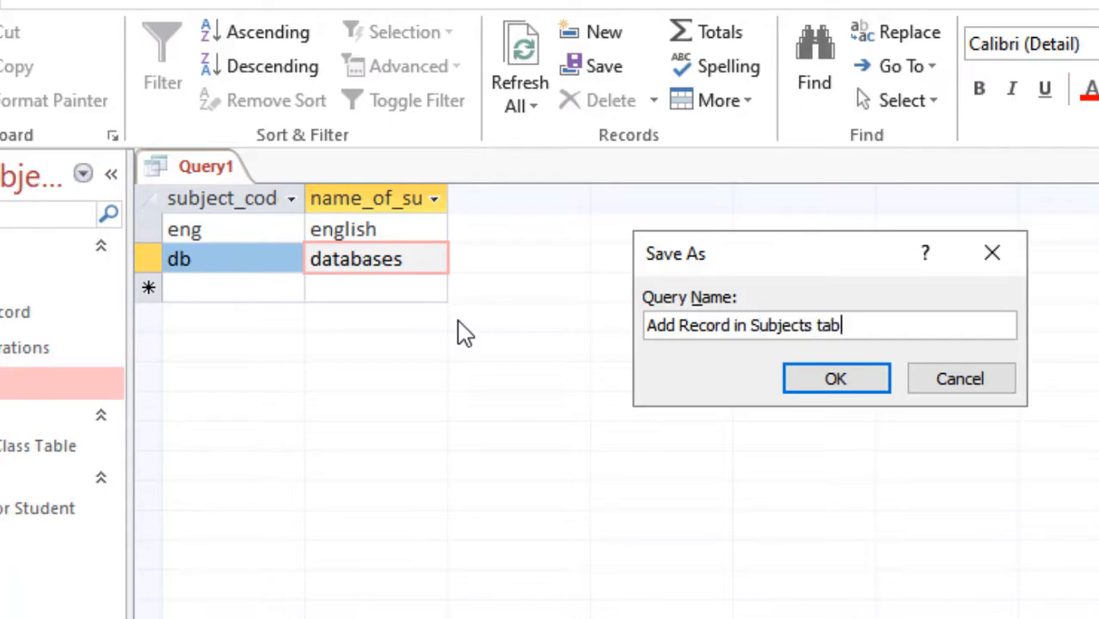
pyautogui.press('Return')
pyautogui.rightClick(268, 168)
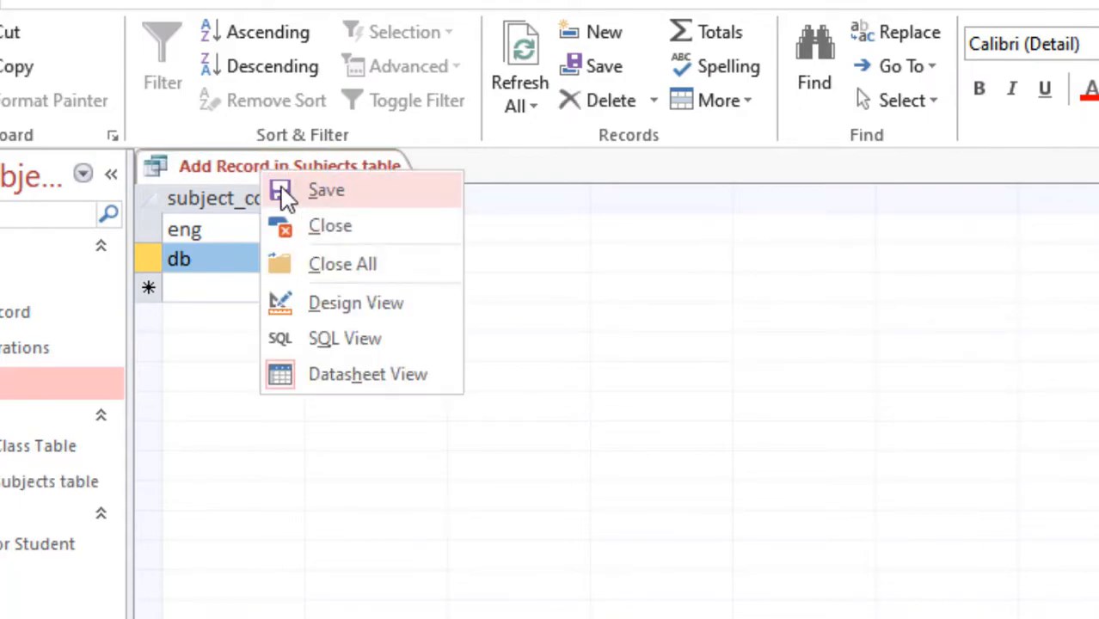
pyautogui.click(308, 227)
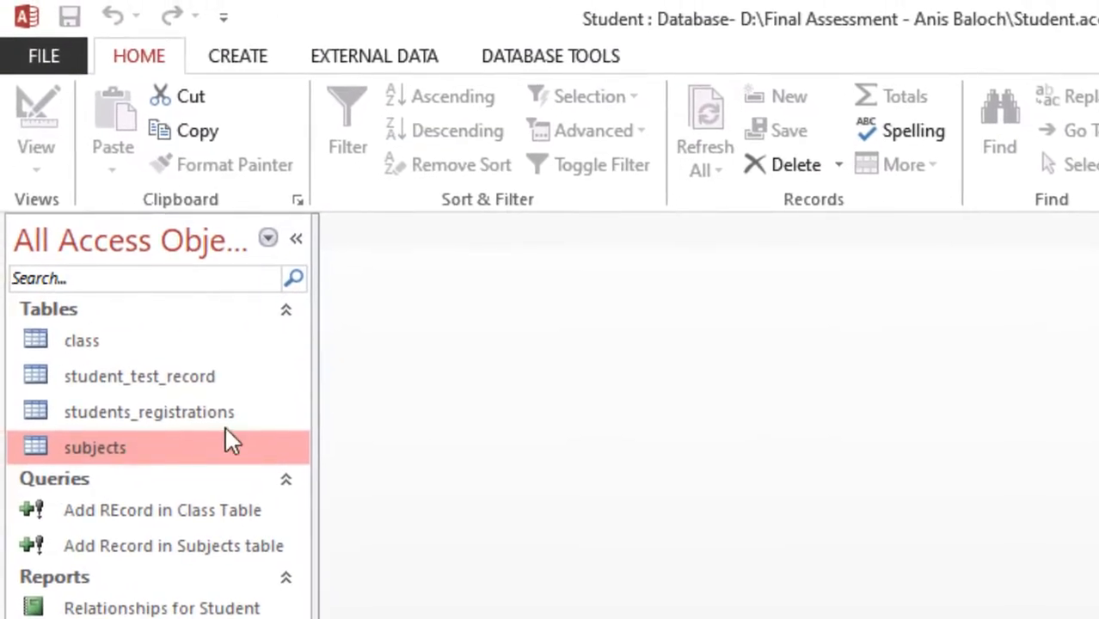
pyautogui.doubleClick(196, 440)
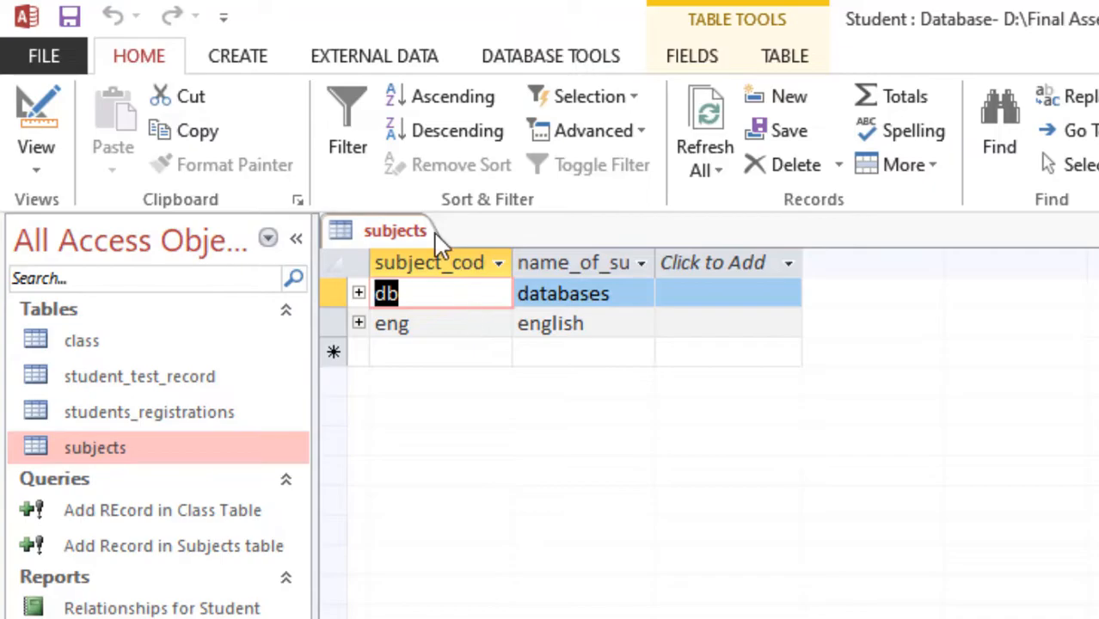
pyautogui.rightClick(391, 237)
pyautogui.click(449, 284)
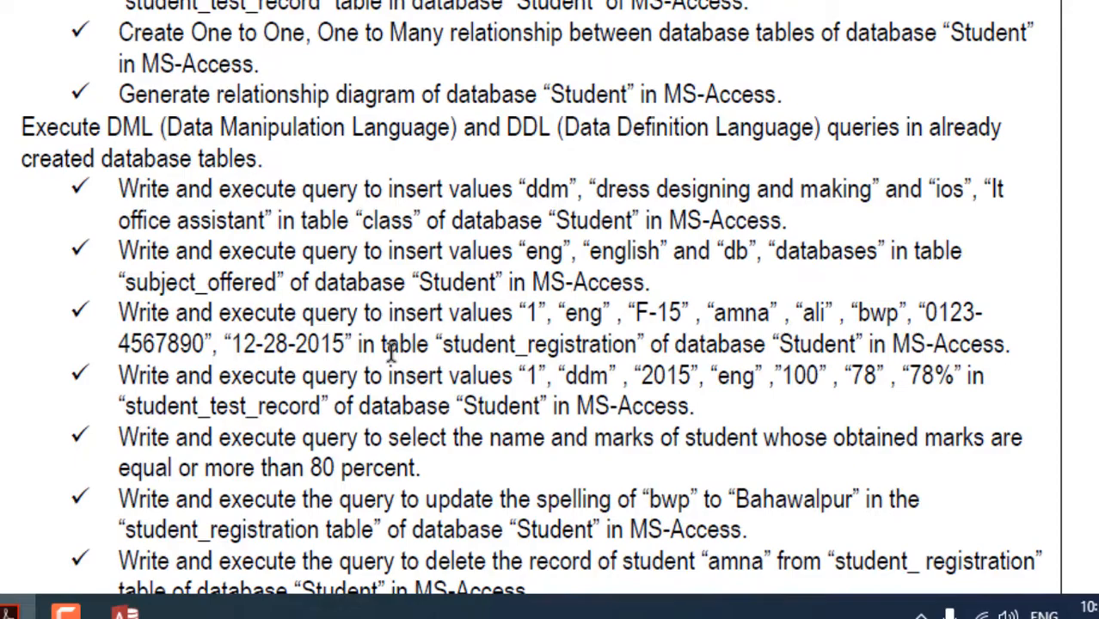
# Scroll the task list to the student_registration requirement, then return to Access
pyautogui.scroll(-3, 390, 351)
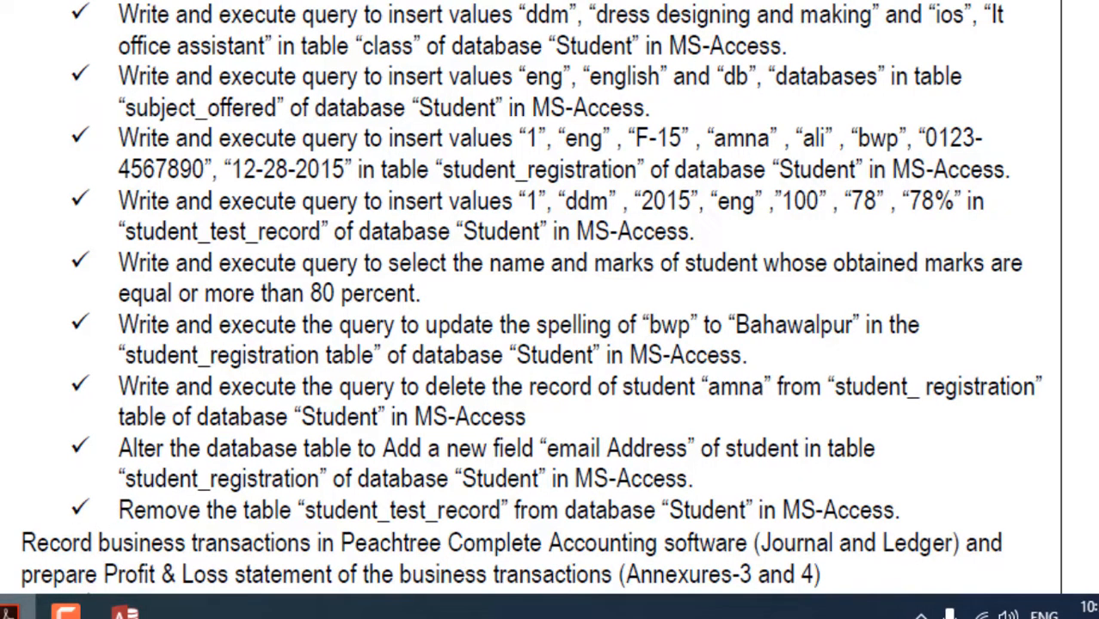
pyautogui.click(124, 611)
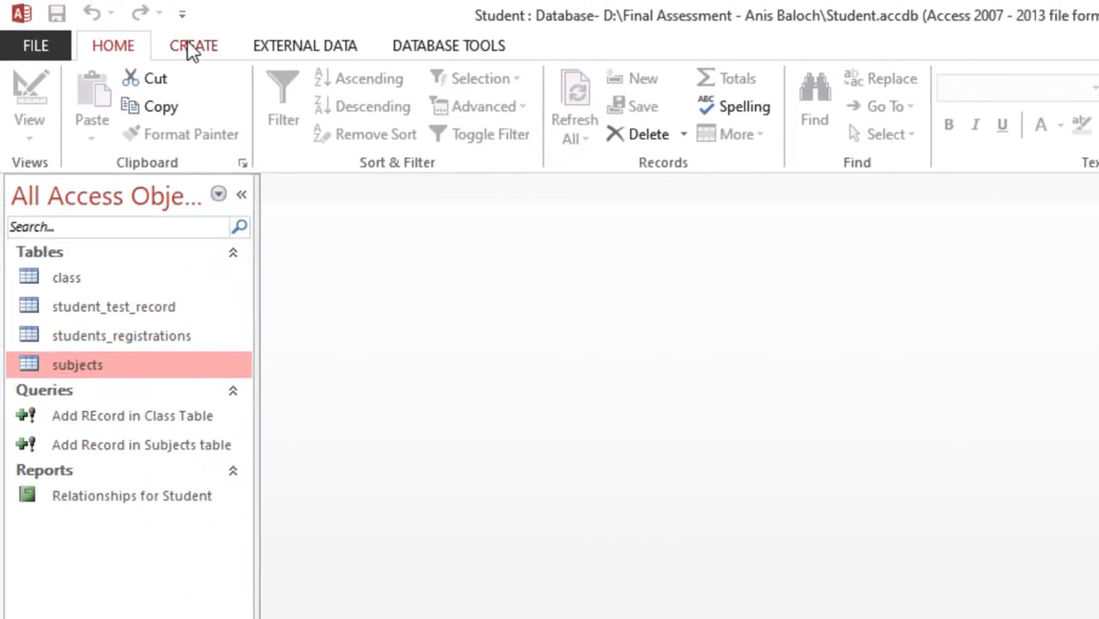
# Create a design-view query on students_registrations with all fields, student_id through date_of_birth, in the grid
pyautogui.click(191, 48)
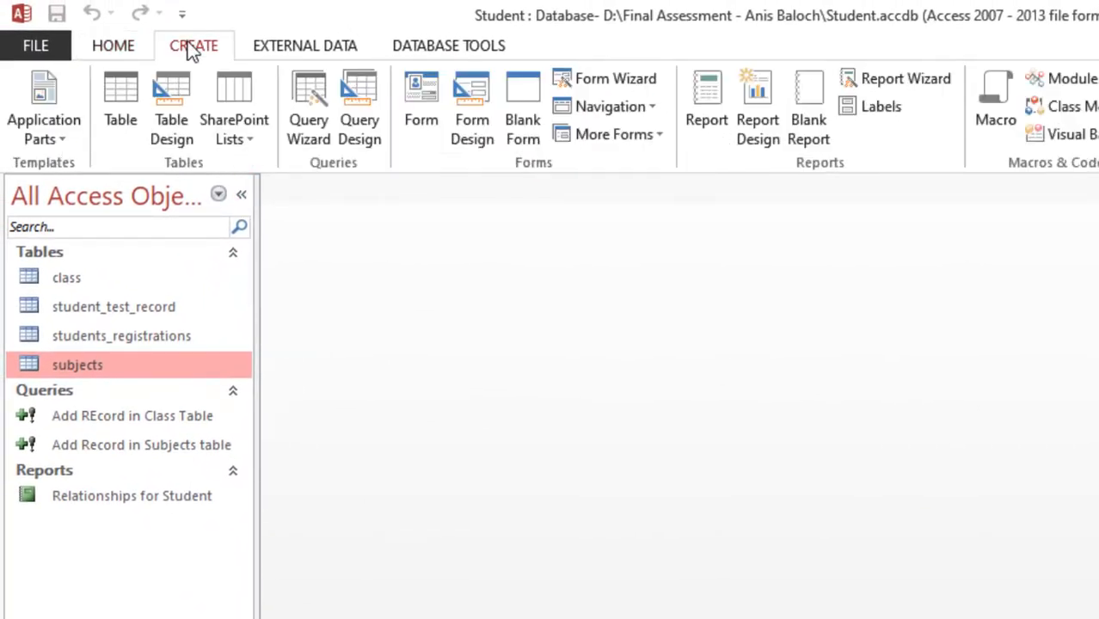
pyautogui.click(358, 129)
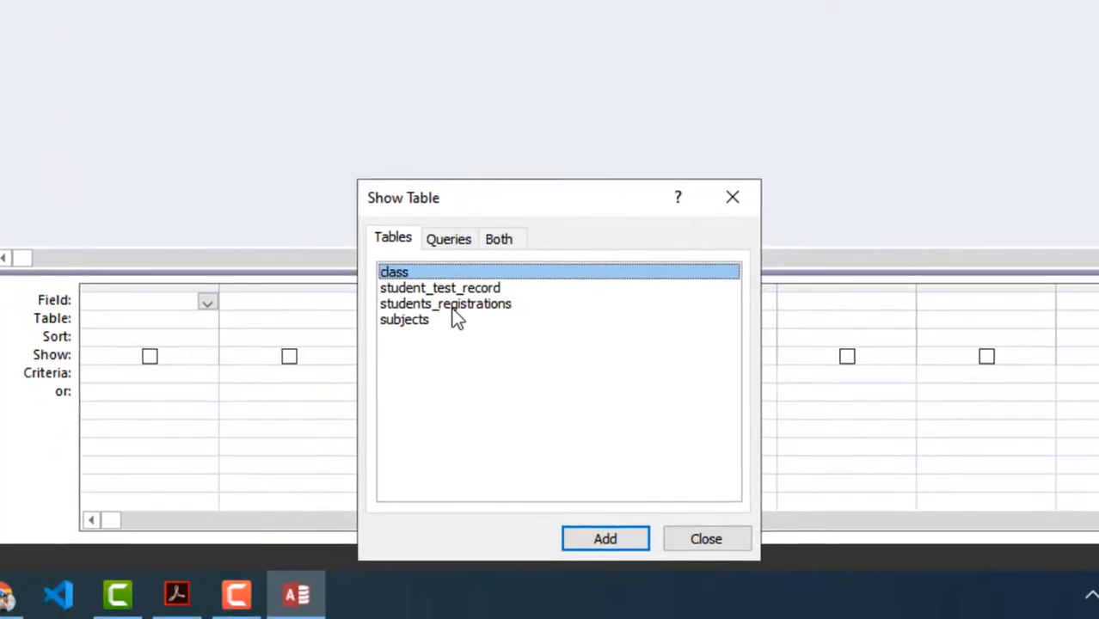
pyautogui.click(670, 553)
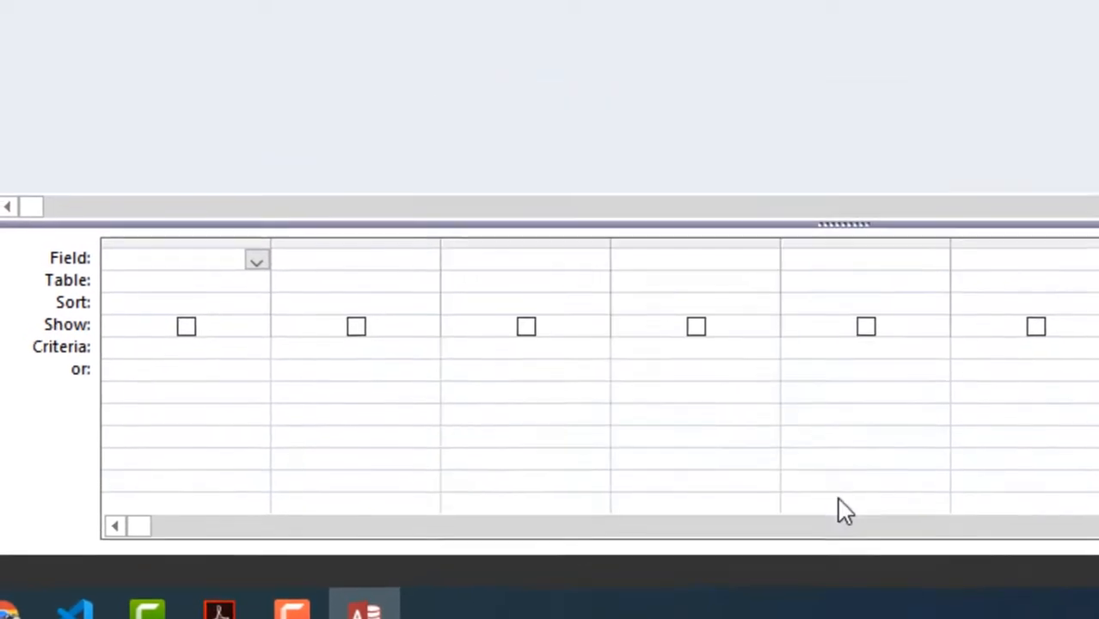
pyautogui.click(864, 525)
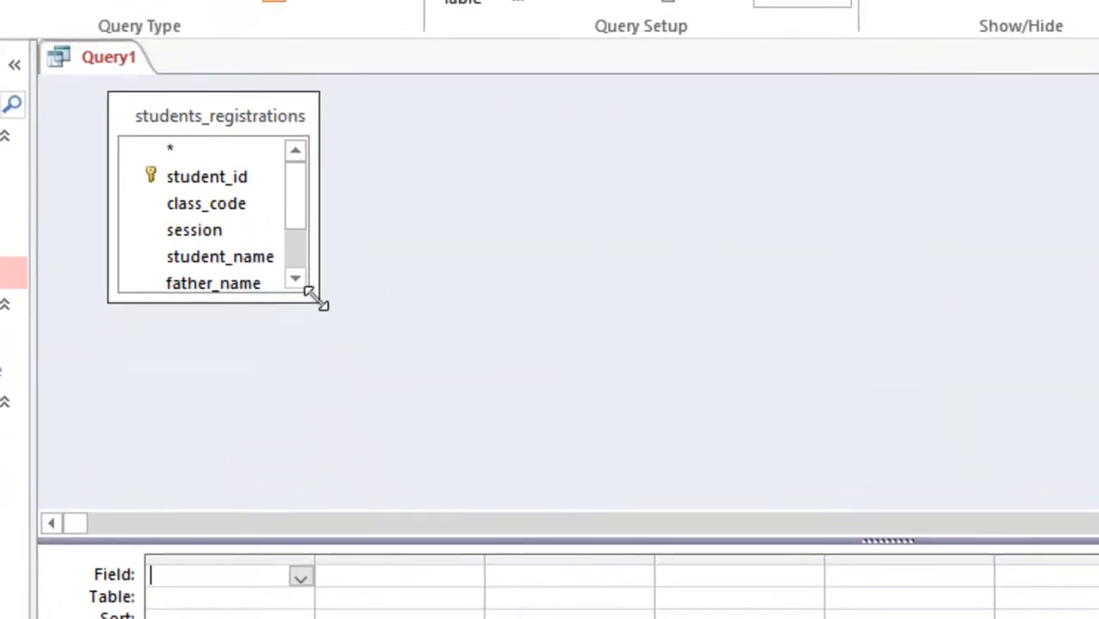
pyautogui.moveTo(316, 299); pyautogui.dragTo(398, 486)
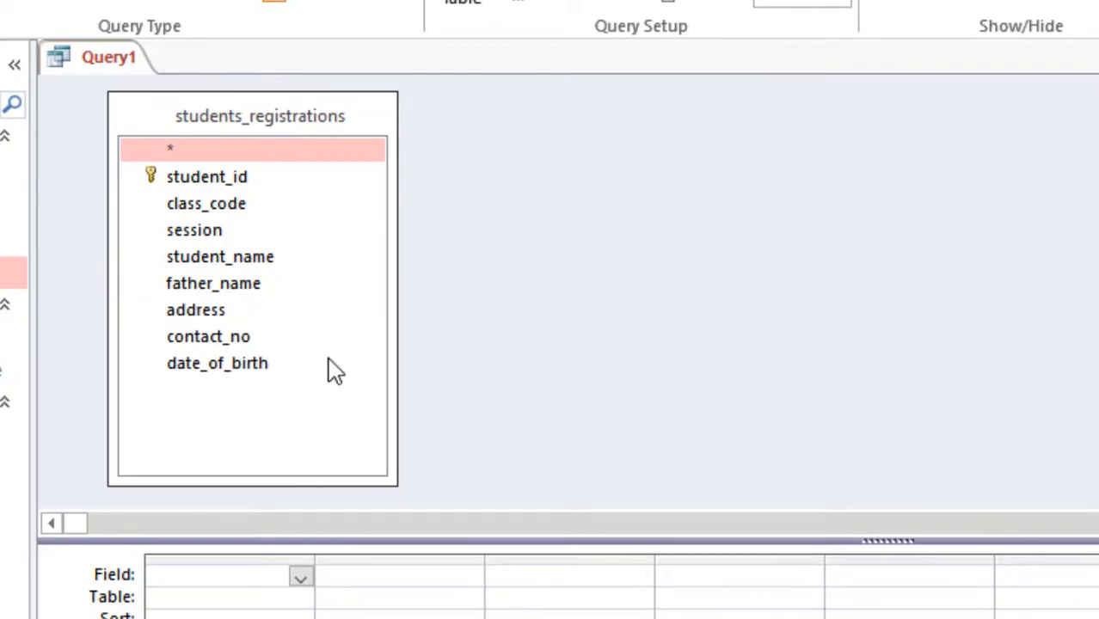
pyautogui.click(216, 177)
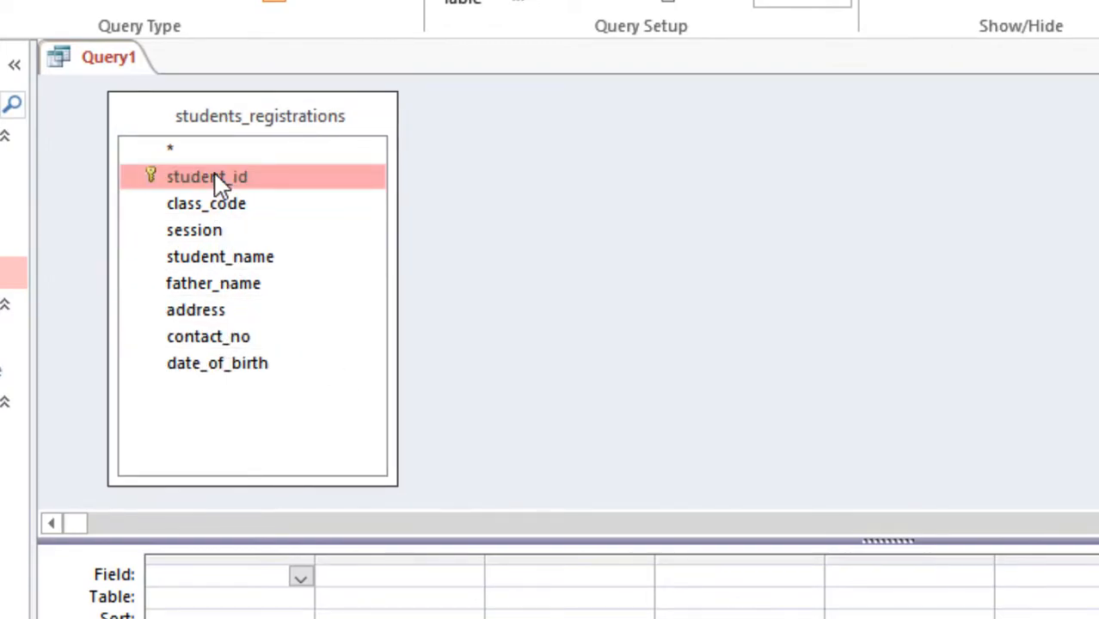
pyautogui.hotkey('shift', 'End')
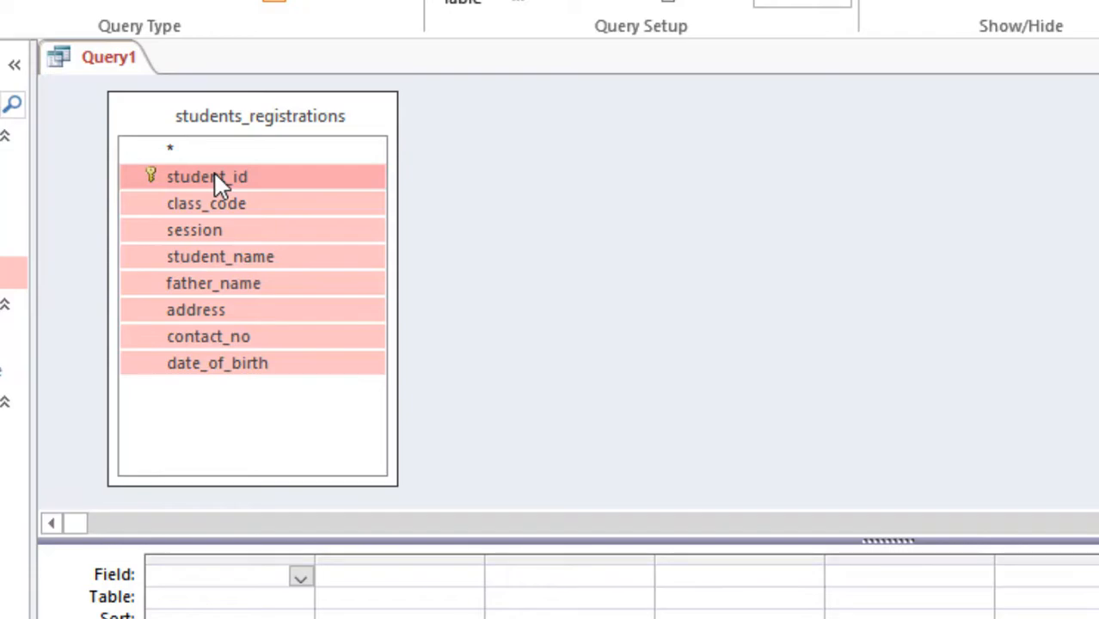
pyautogui.moveTo(213, 172); pyautogui.dragTo(213, 572)
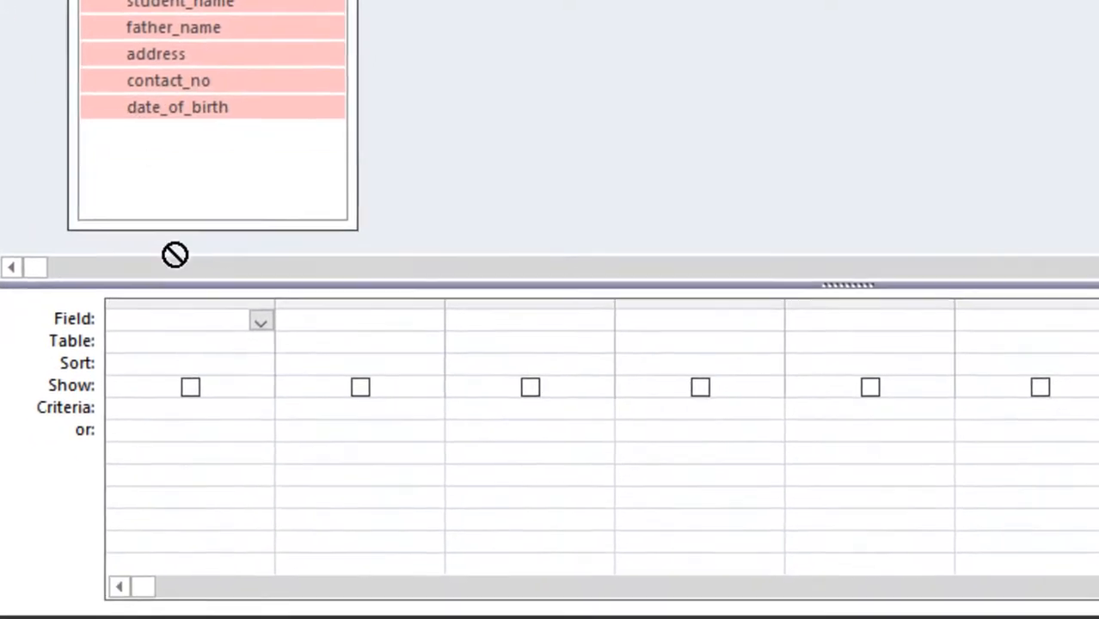
pyautogui.moveTo(172, 316); pyautogui.dragTo(173, 316)
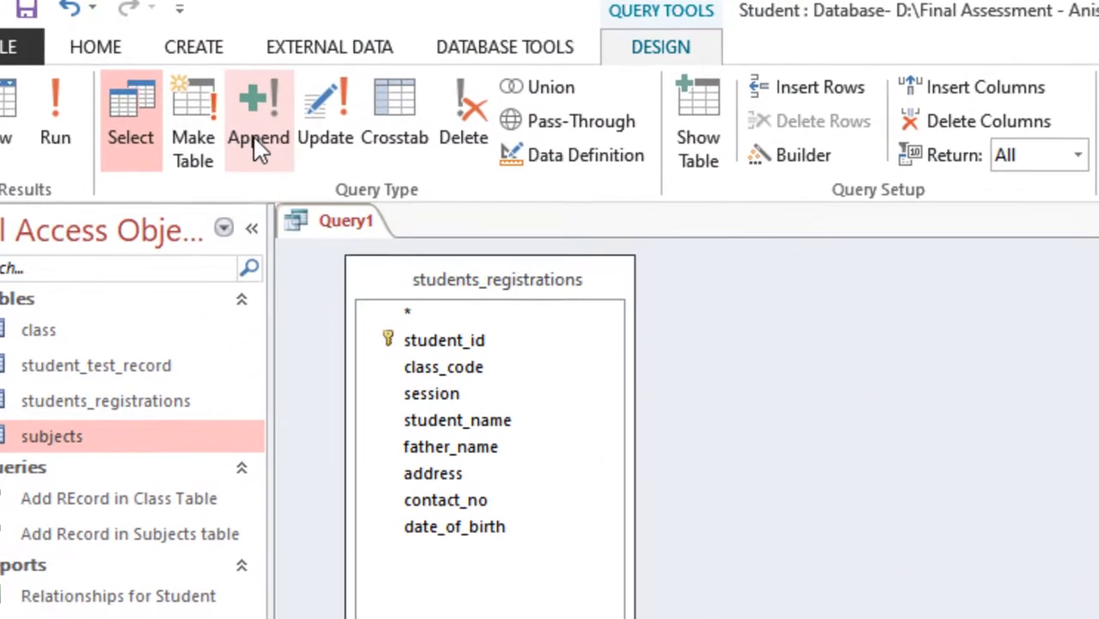
# Make it an append query into students_registrations and switch to Datasheet View
pyautogui.click(301, 157)
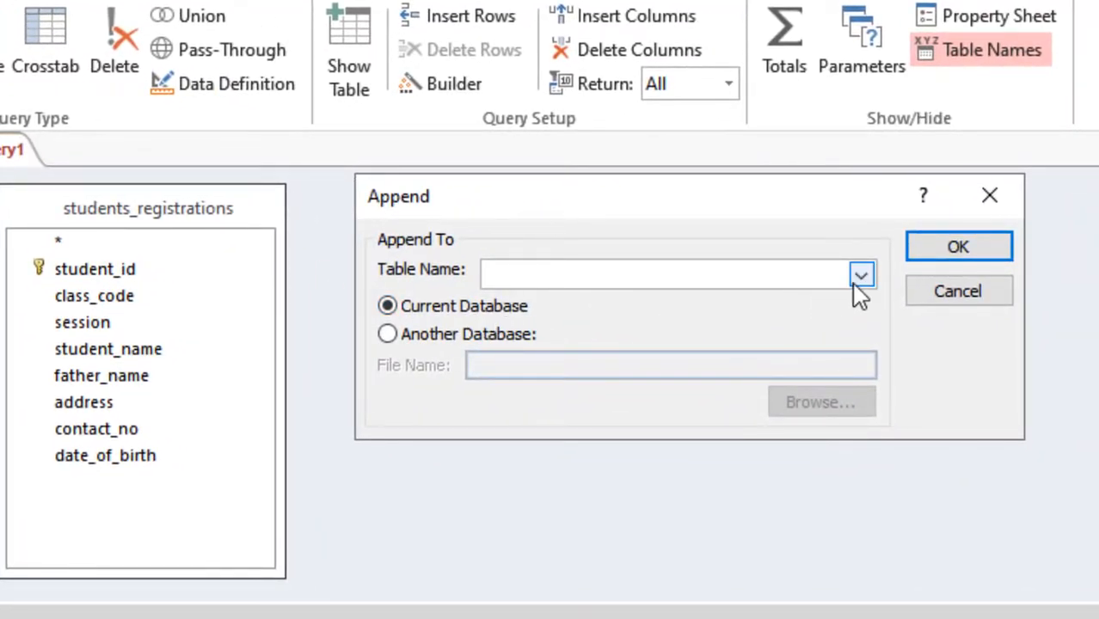
pyautogui.click(860, 276)
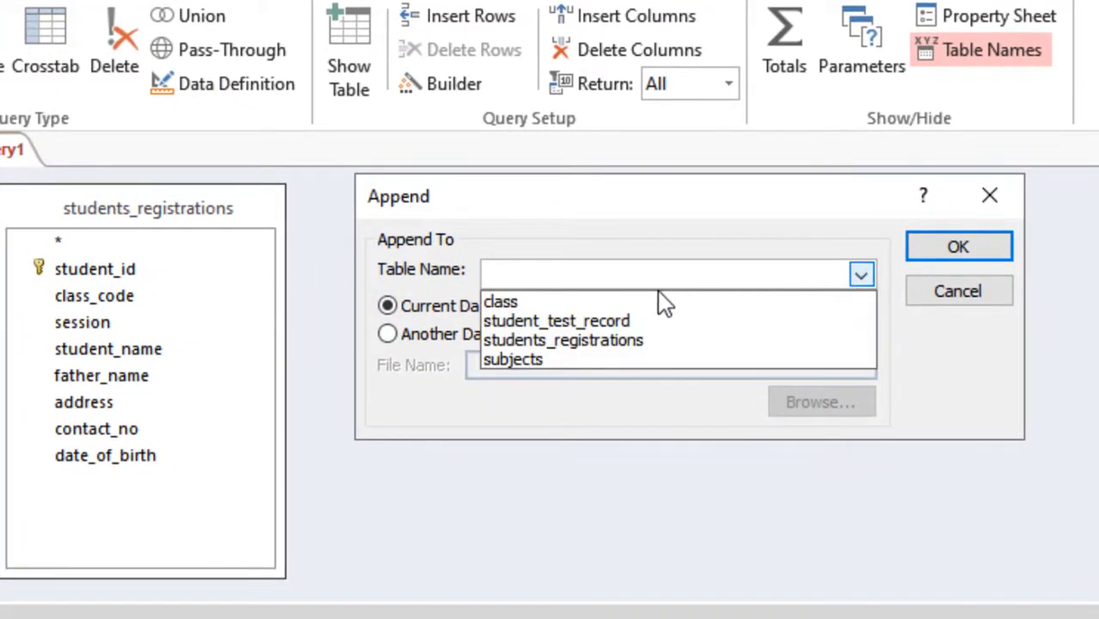
pyautogui.click(585, 341)
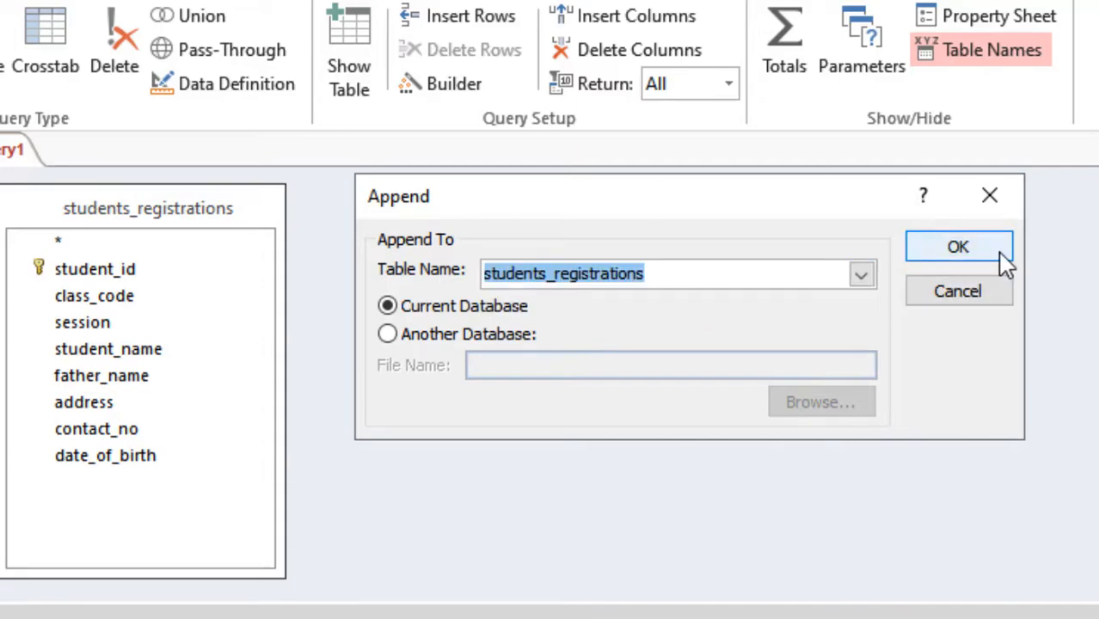
pyautogui.click(958, 248)
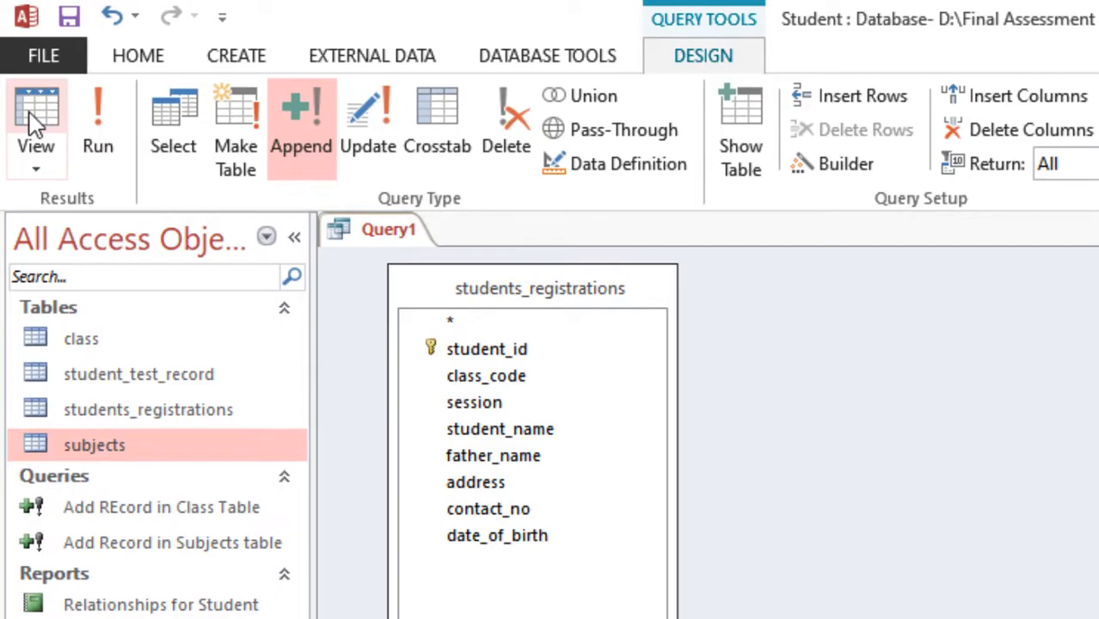
pyautogui.click(34, 116)
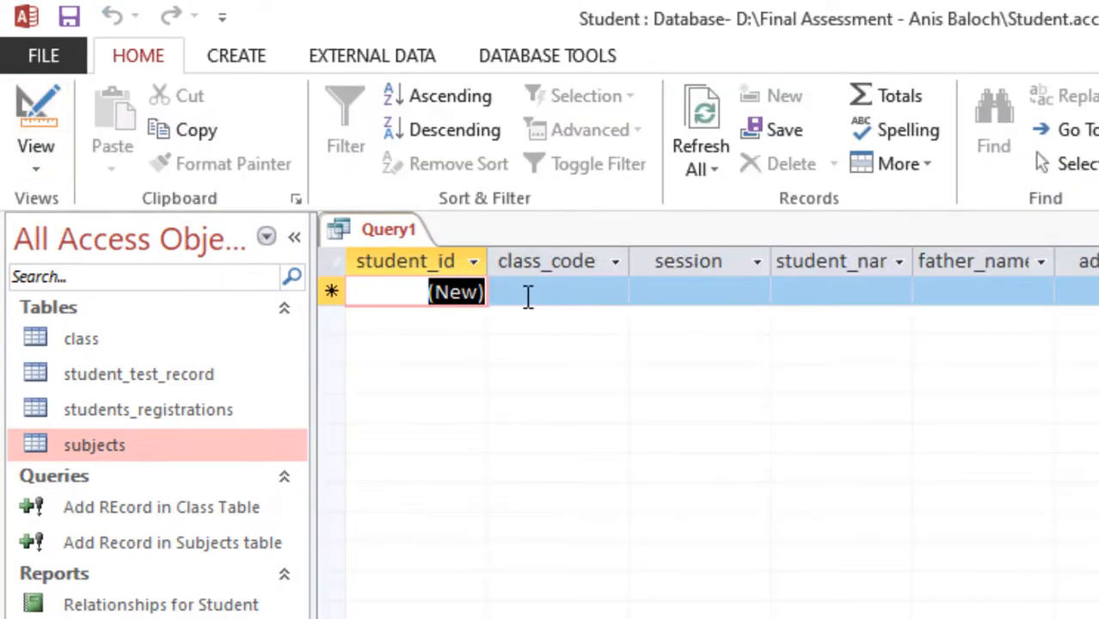
# Start a new registration row with class code eng and session F-15
pyautogui.click(528, 295)
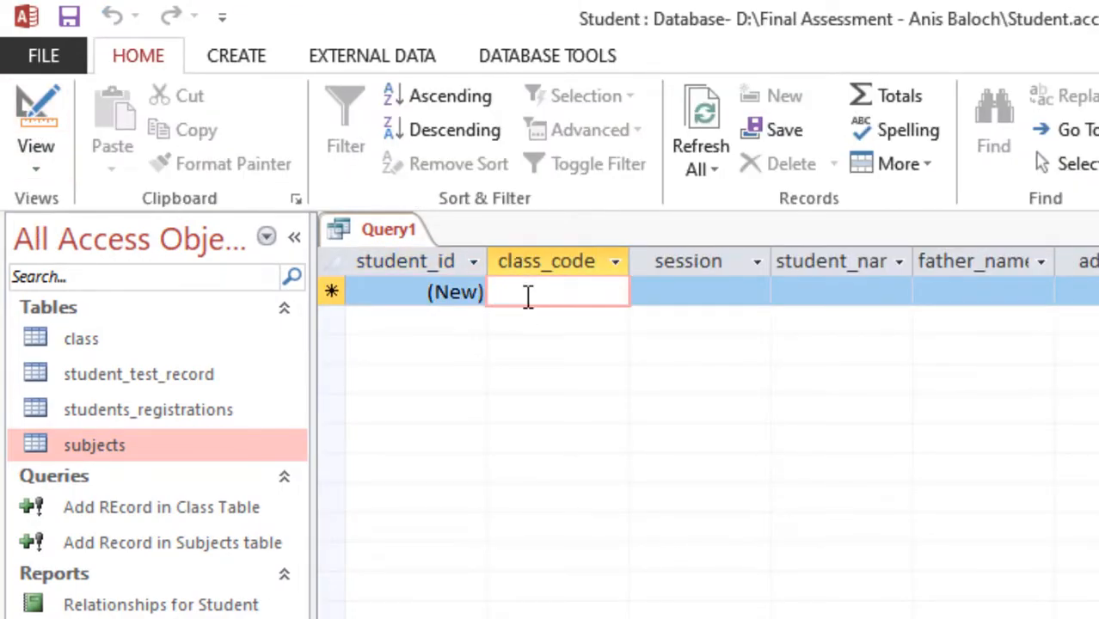
pyautogui.write('eng')
pyautogui.press('Tab')
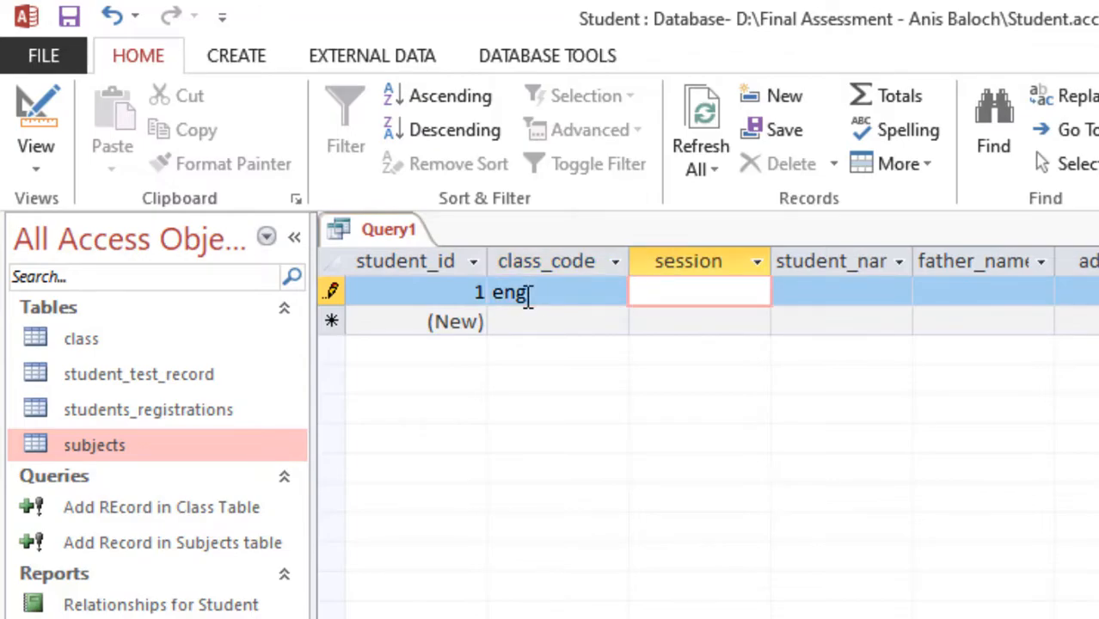
pyautogui.write('F-15')
pyautogui.press('Tab')
# Fill in the student's name, father's name, address, contact number and date of birth, then commit
pyautogui.write('amna')
pyautogui.press('Tab')
pyautogui.write('ali')
pyautogui.press('Tab')
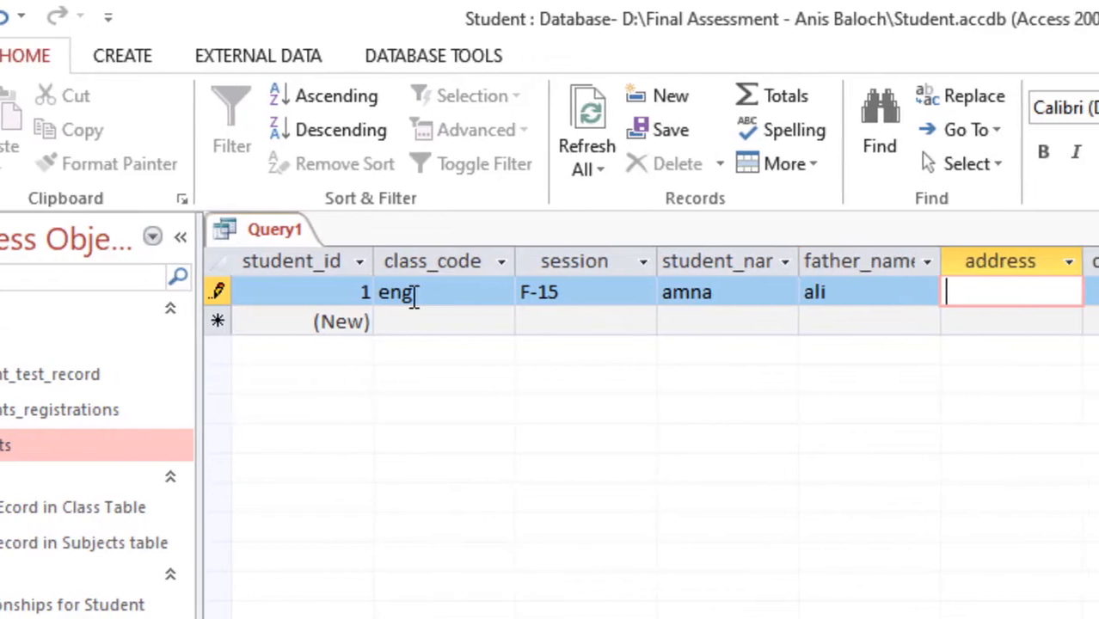
pyautogui.write('bwp')
pyautogui.press('Tab')
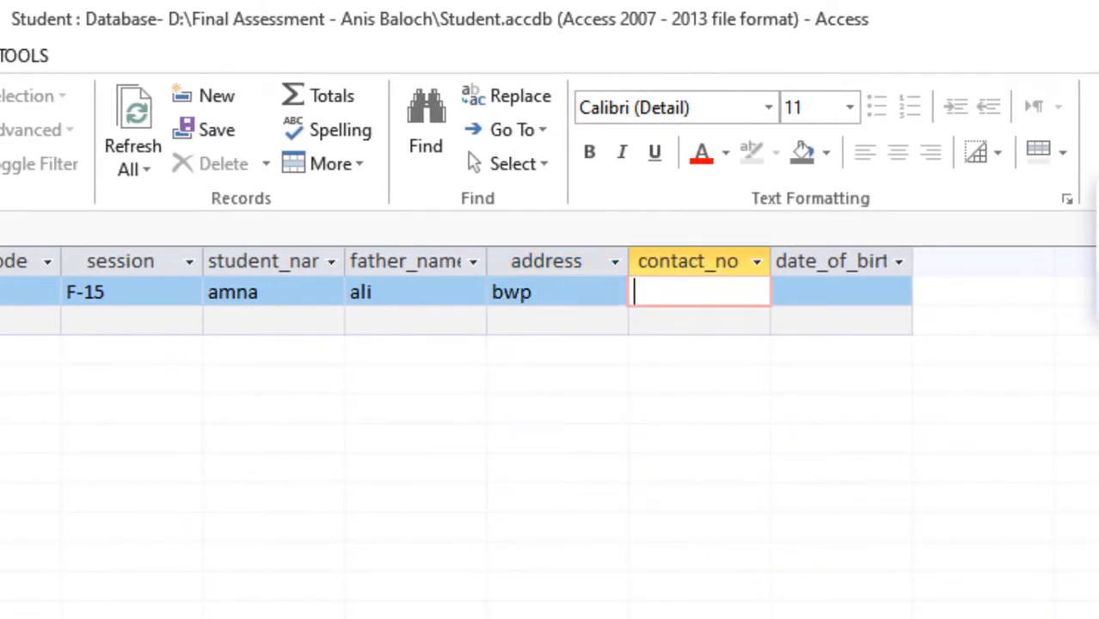
pyautogui.write('0123-3456789')
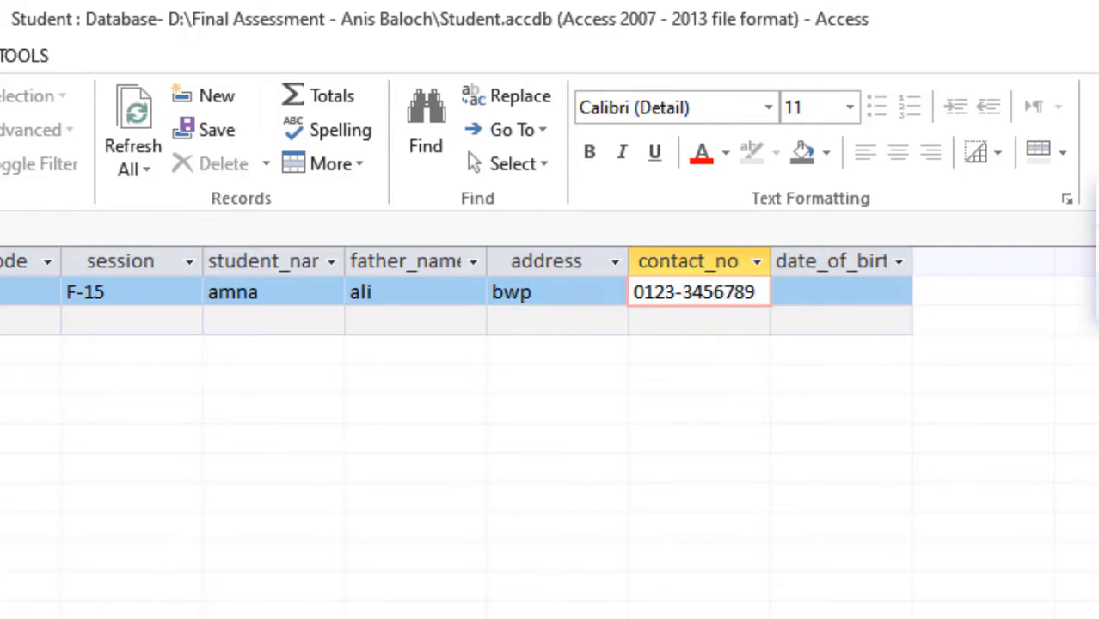
pyautogui.press('Tab')
pyautogui.write('28-12-2')
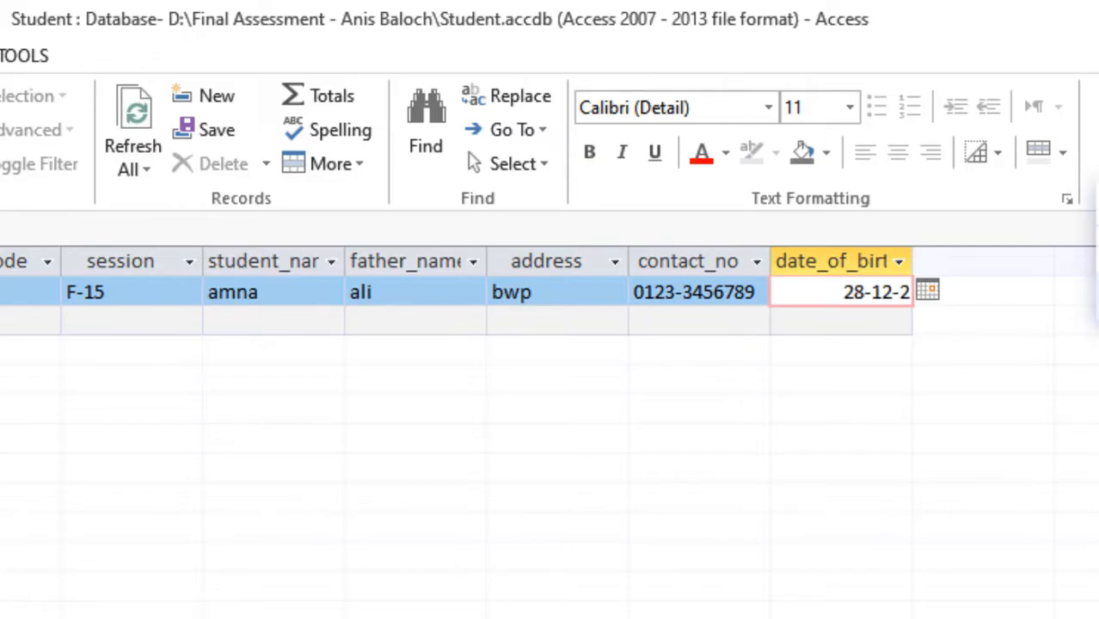
pyautogui.write('015')
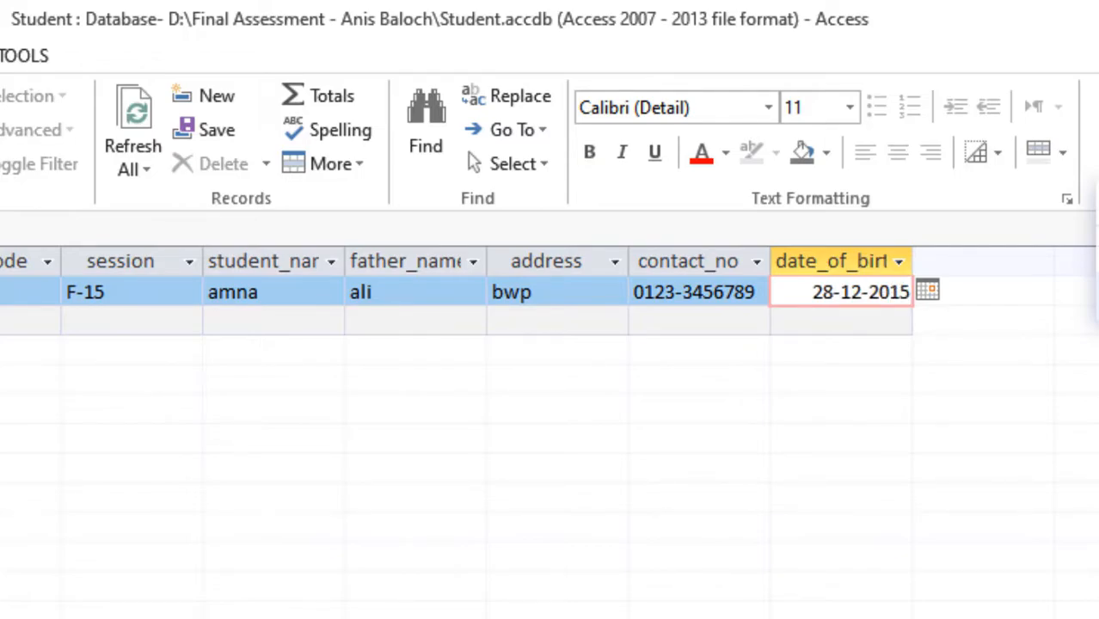
pyautogui.press('Tab')
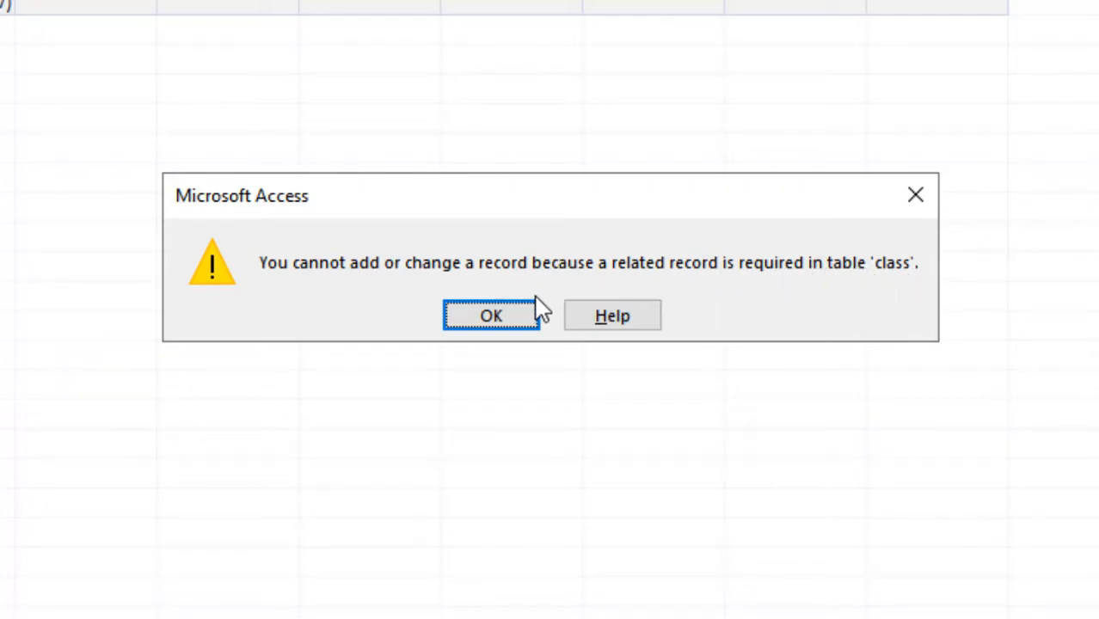
# Dismiss the missing-class error, cancel saving, and review the Relationships for Student report
pyautogui.click(516, 315)
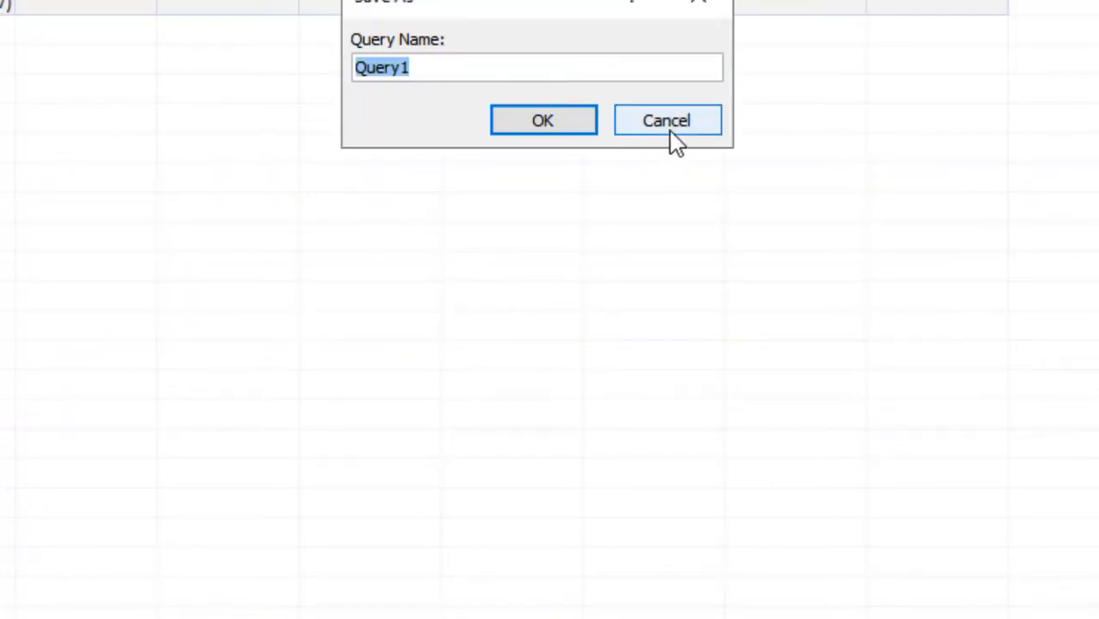
pyautogui.click(688, 122)
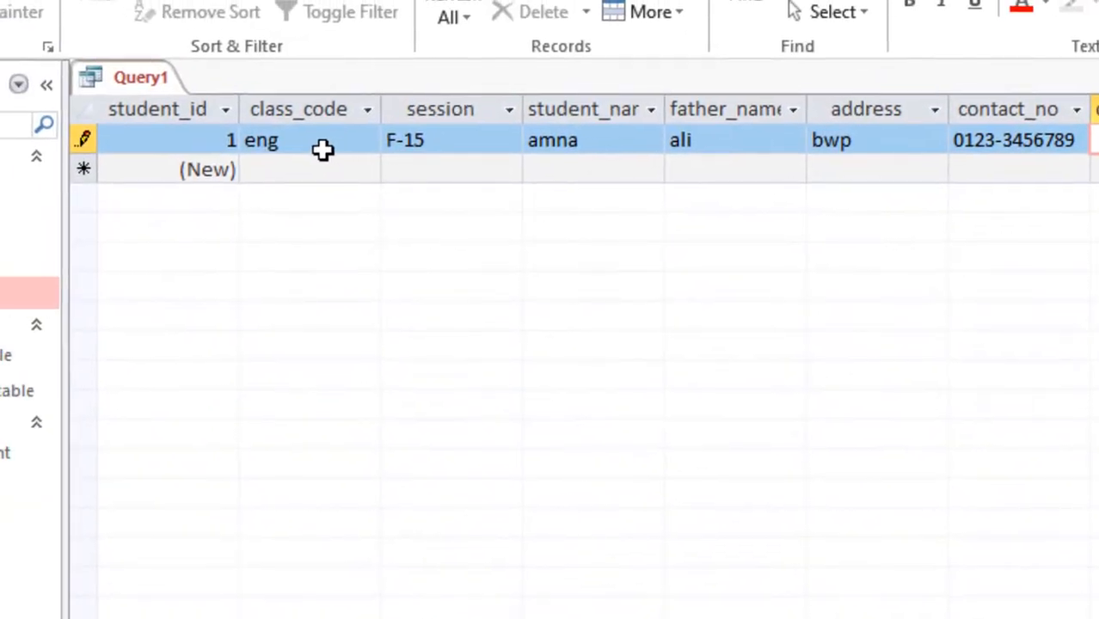
pyautogui.click(301, 141)
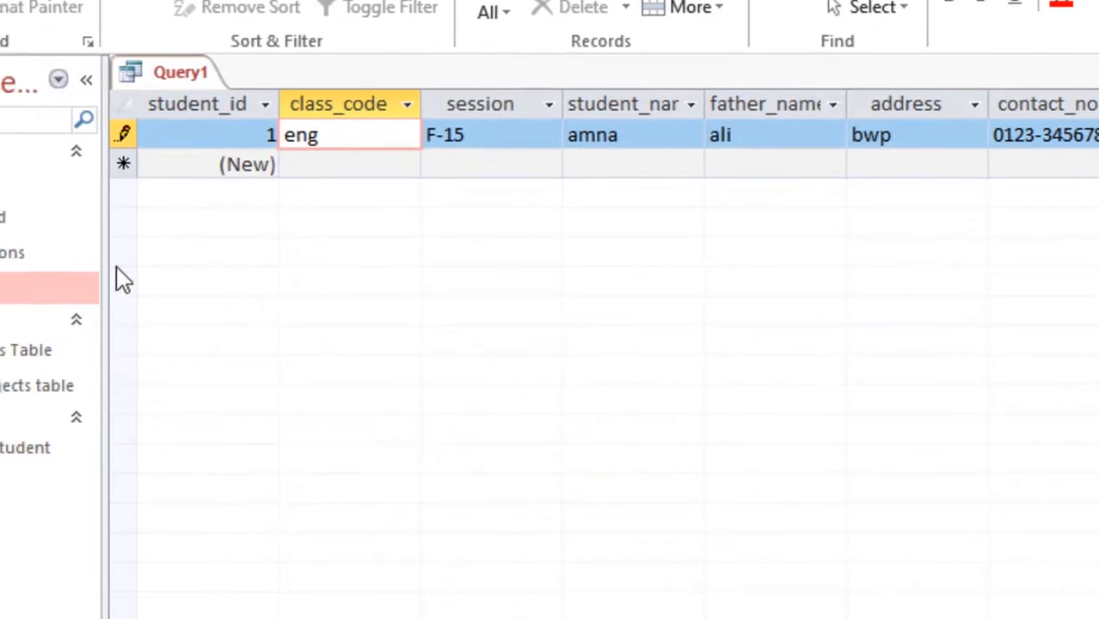
pyautogui.doubleClick(26, 447)
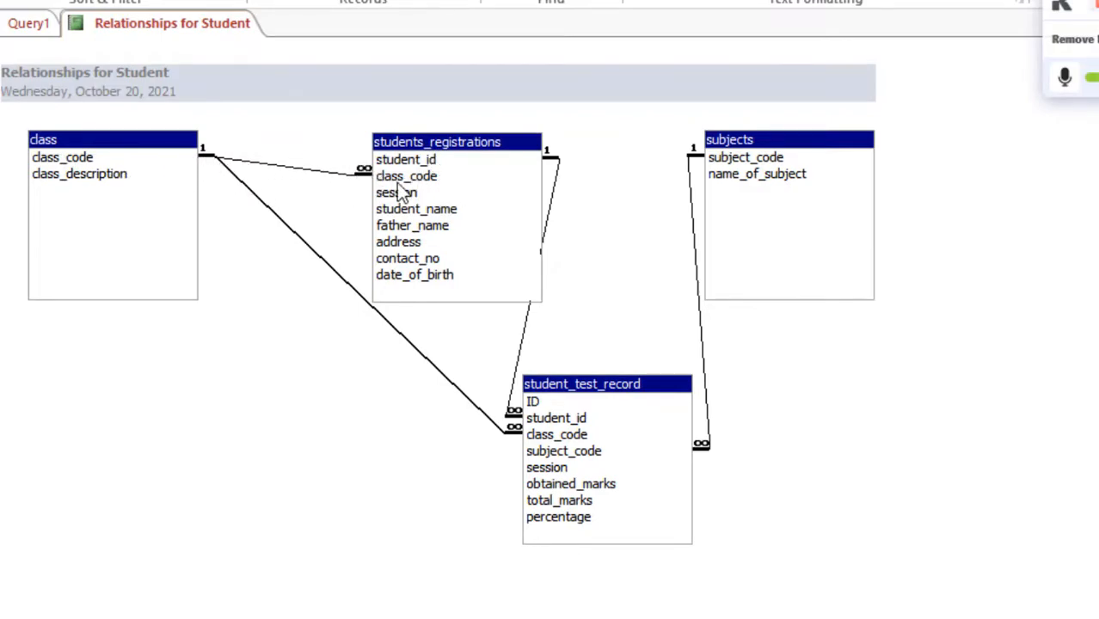
pyautogui.rightClick(199, 26)
pyautogui.click(226, 71)
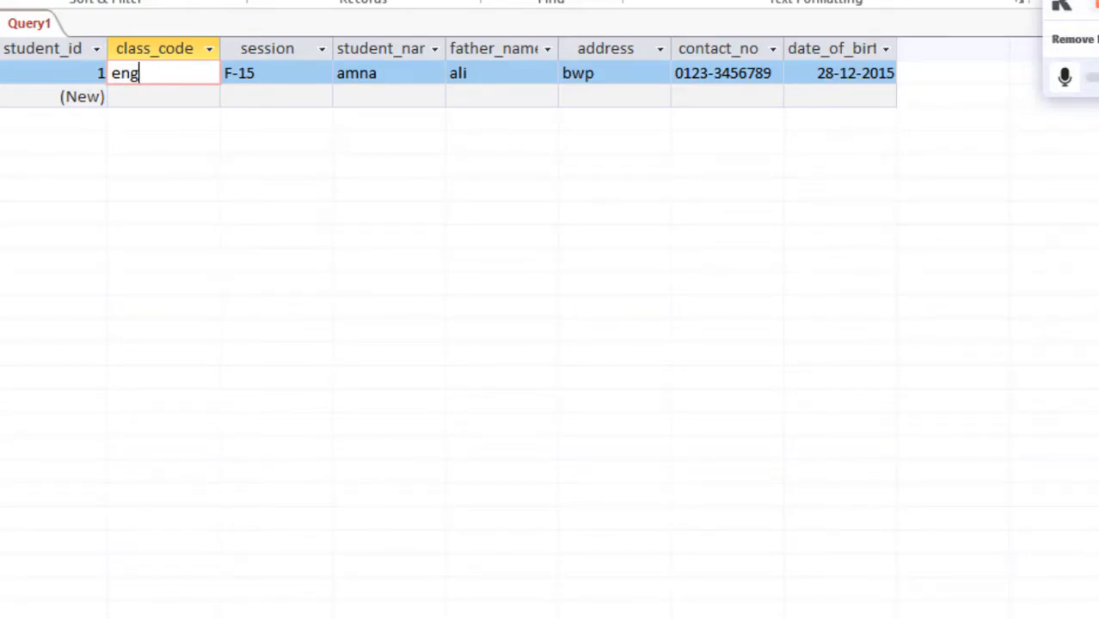
# Add class eng with description english to the class table and save it
pyautogui.doubleClick(0, 96)
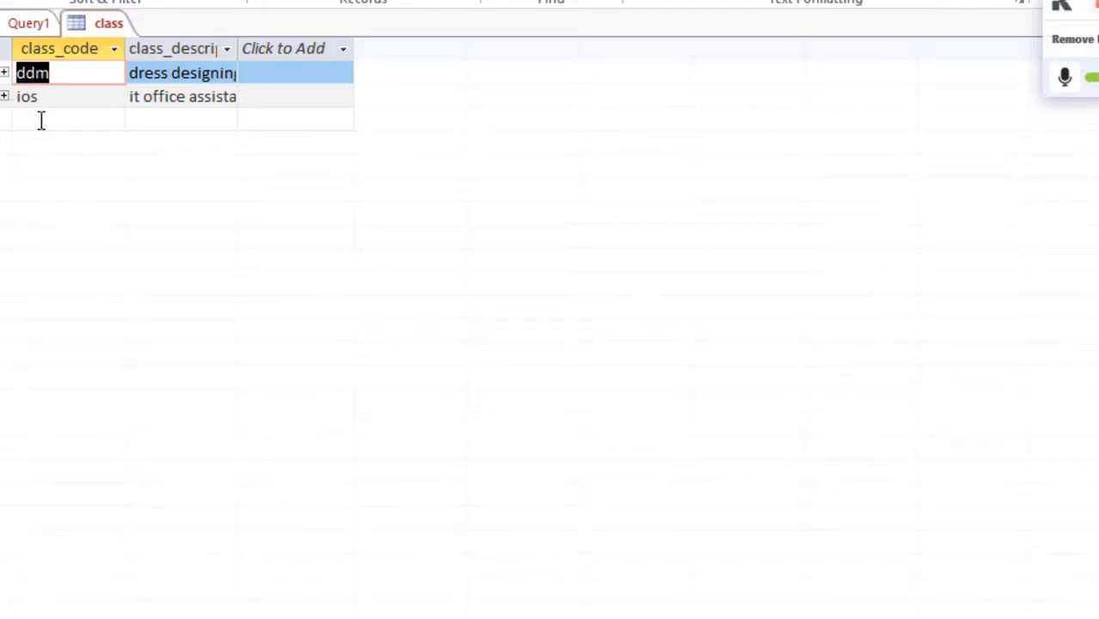
pyautogui.click(40, 120)
pyautogui.write('eng')
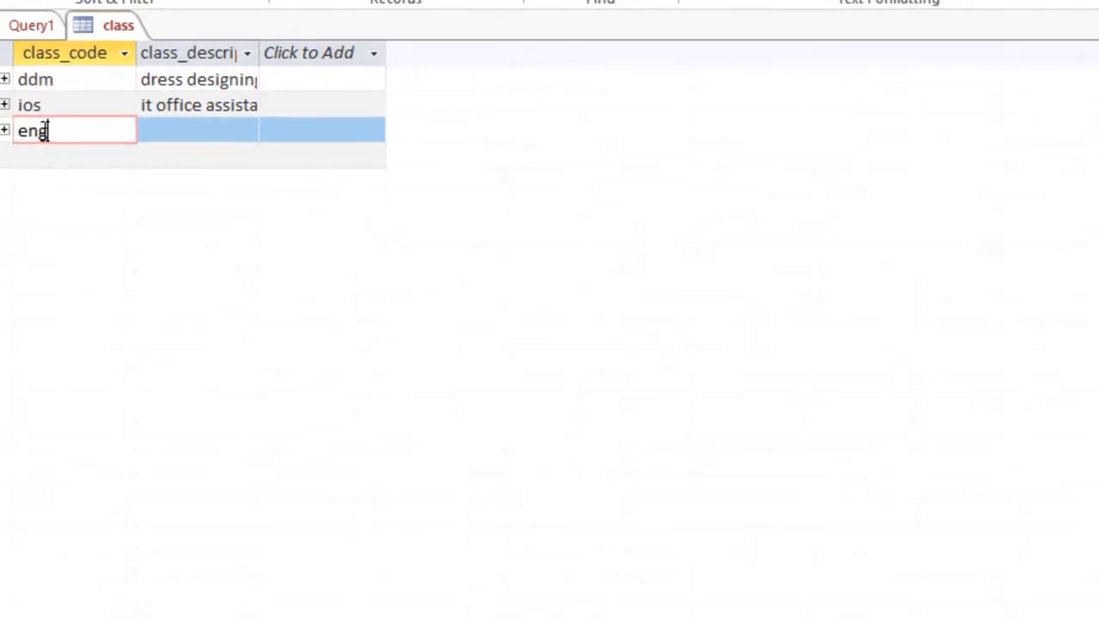
pyautogui.press('Tab')
pyautogui.write('english')
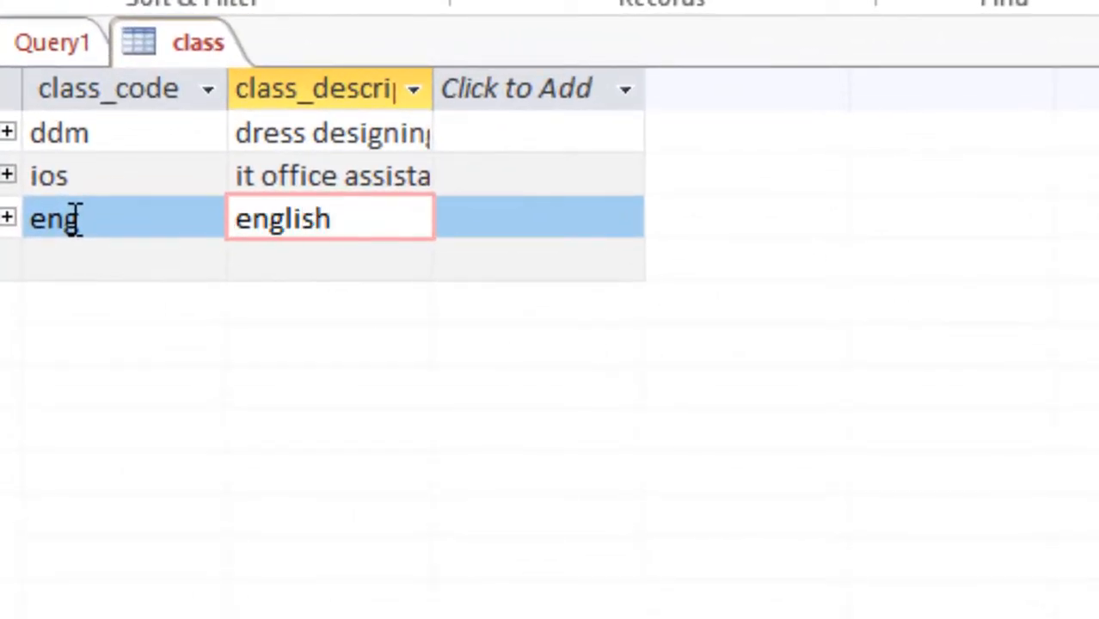
pyautogui.hotkey('ctrl', 's')
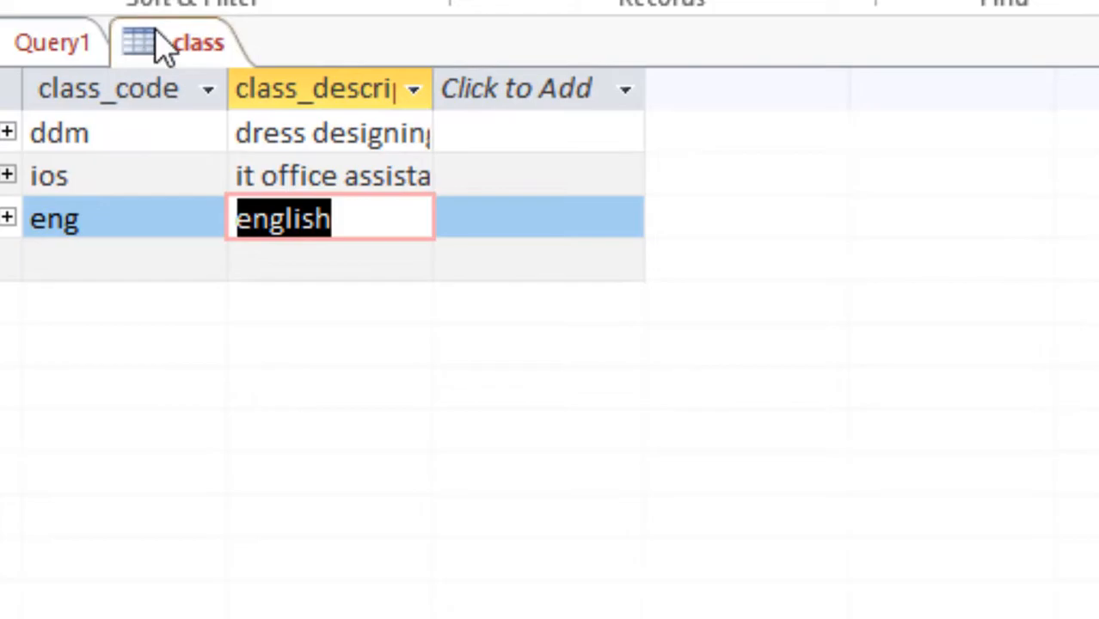
pyautogui.rightClick(163, 48)
# Save and close the class table, returning to the pending registration record
pyautogui.click(188, 74)
pyautogui.rightClick(191, 74)
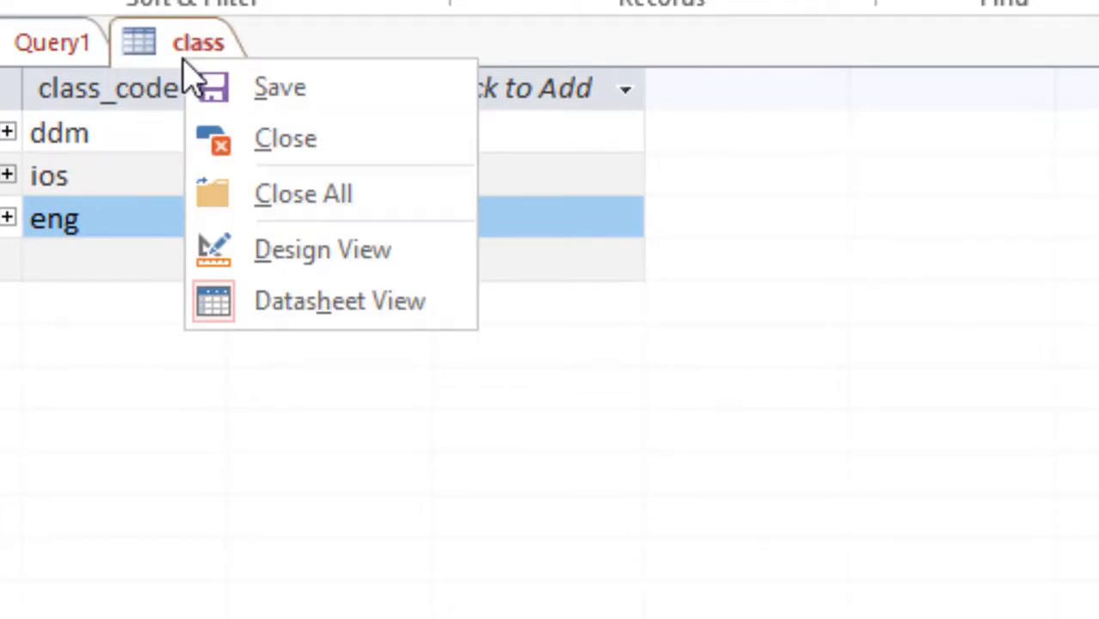
pyautogui.click(232, 135)
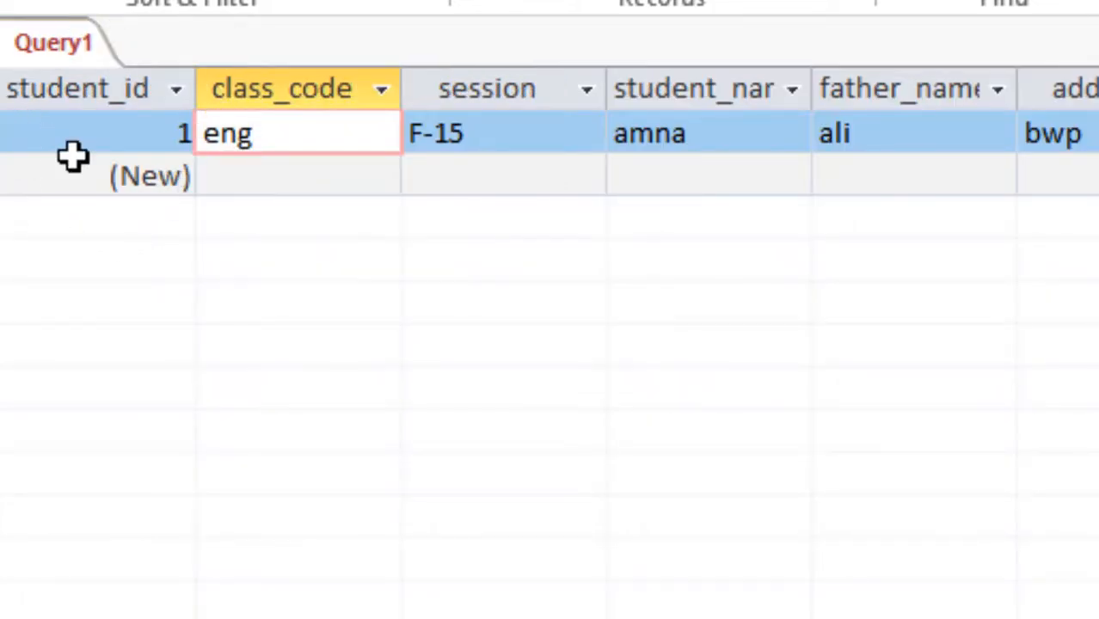
pyautogui.click(519, 133)
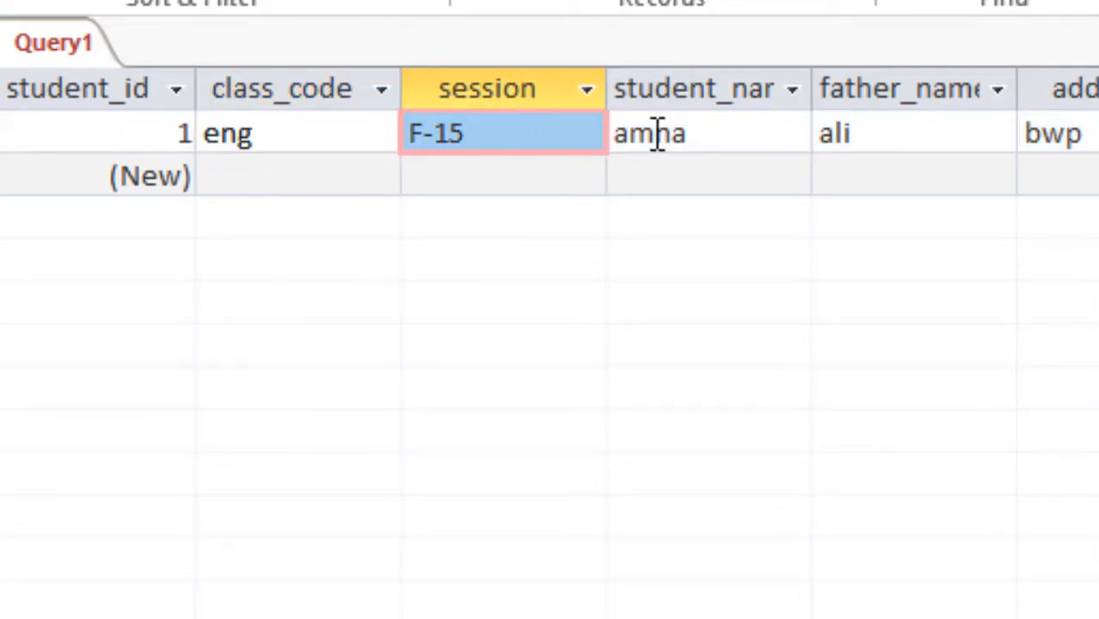
pyautogui.click(478, 129)
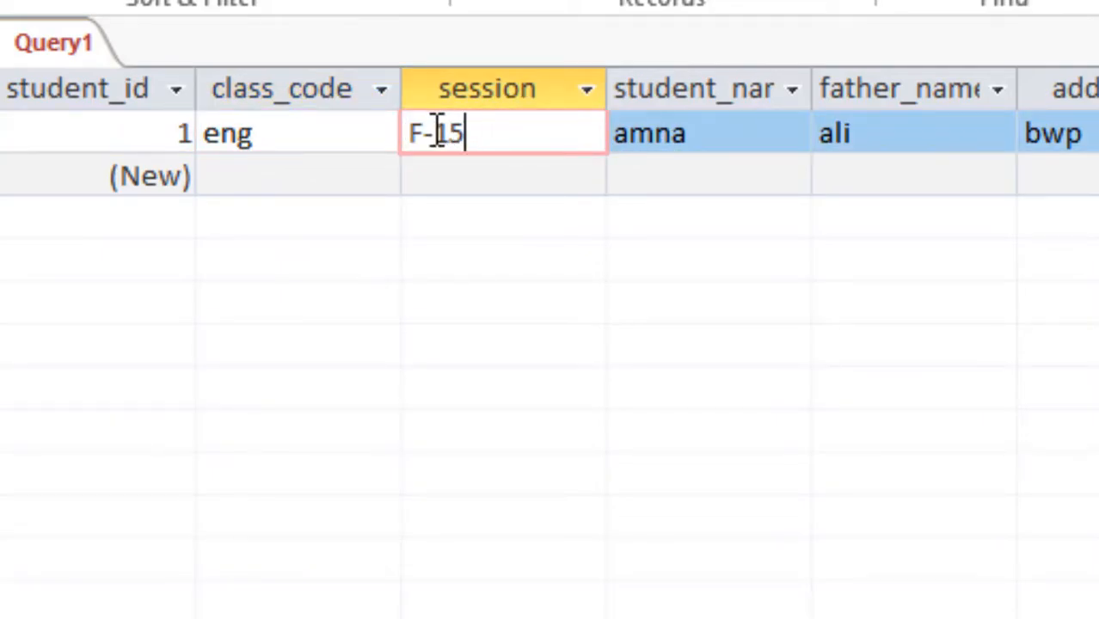
# Save the append query as 'Add Record in Students Registration Table' and close it
pyautogui.hotkey('ctrl', 's')
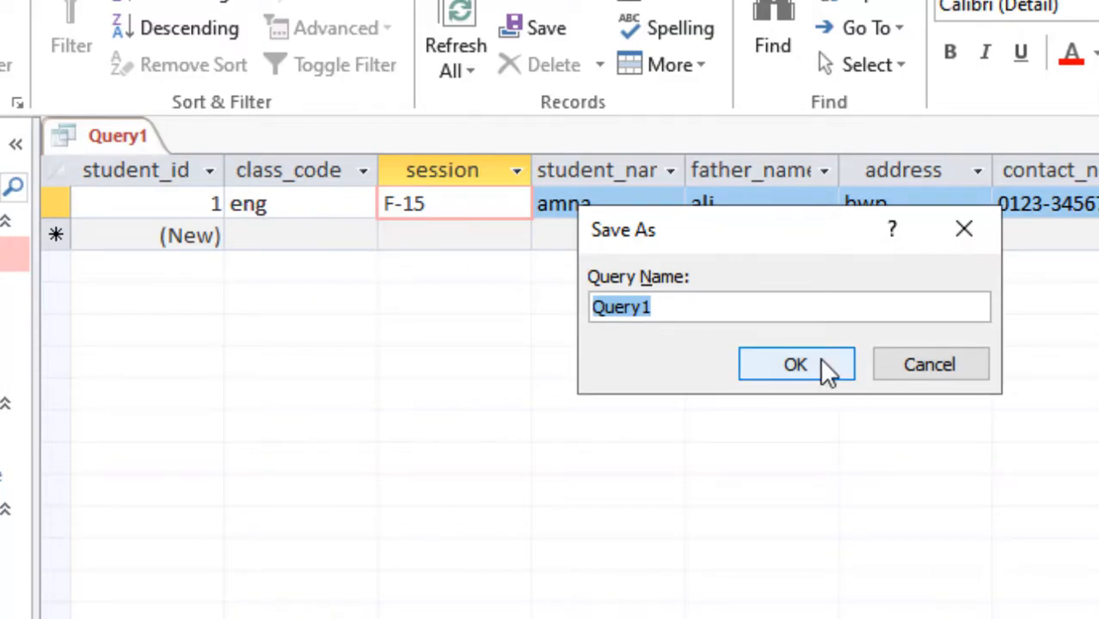
pyautogui.write('Add ')
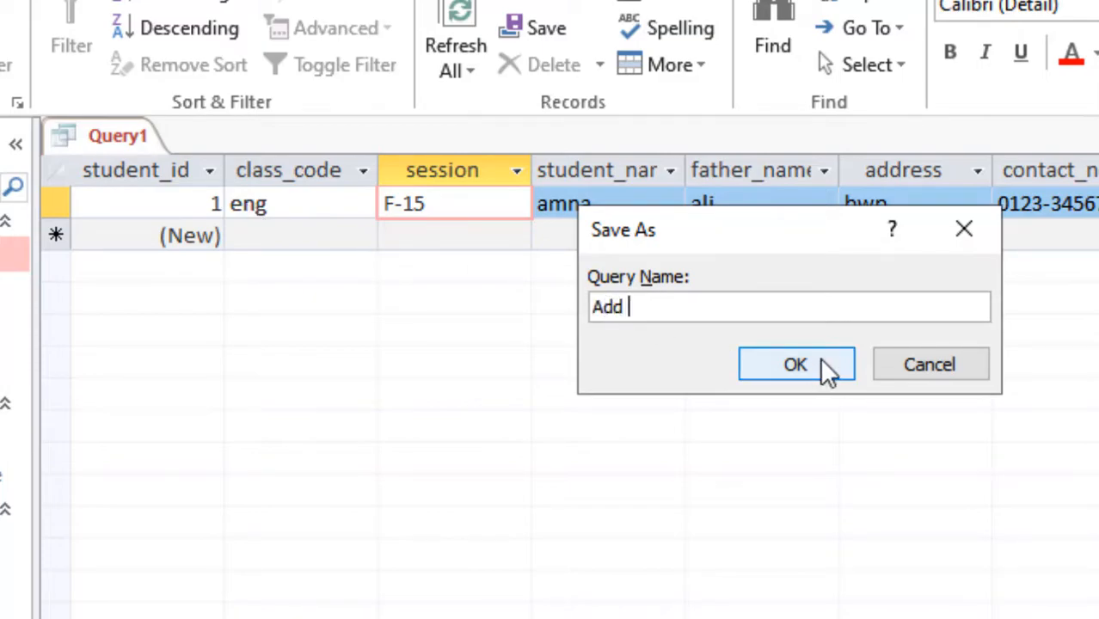
pyautogui.write('Record in')
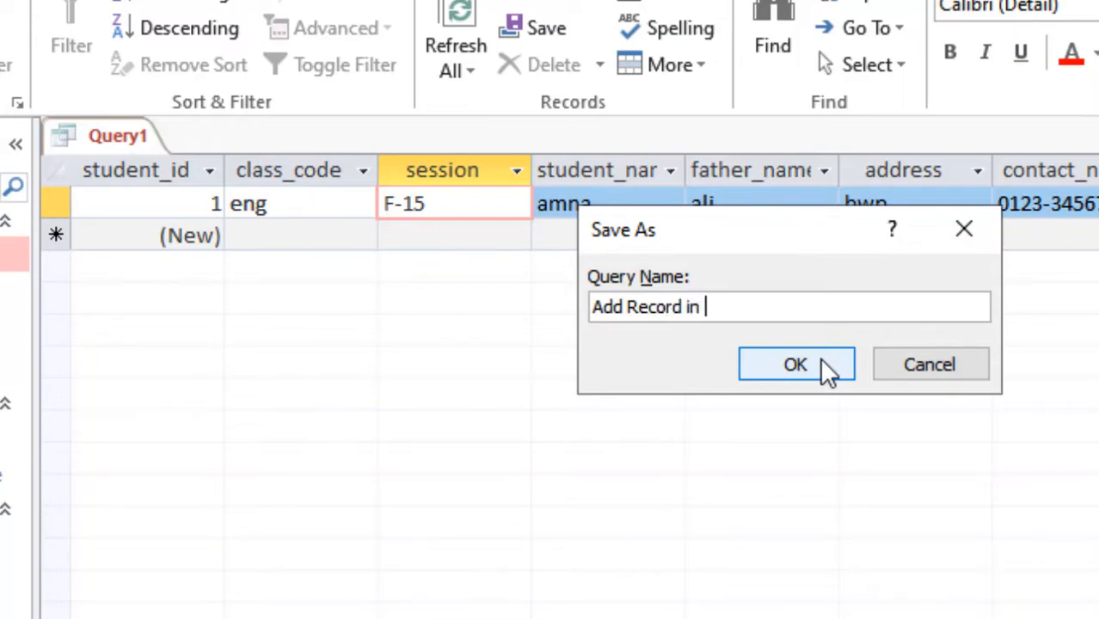
pyautogui.write(' Students R')
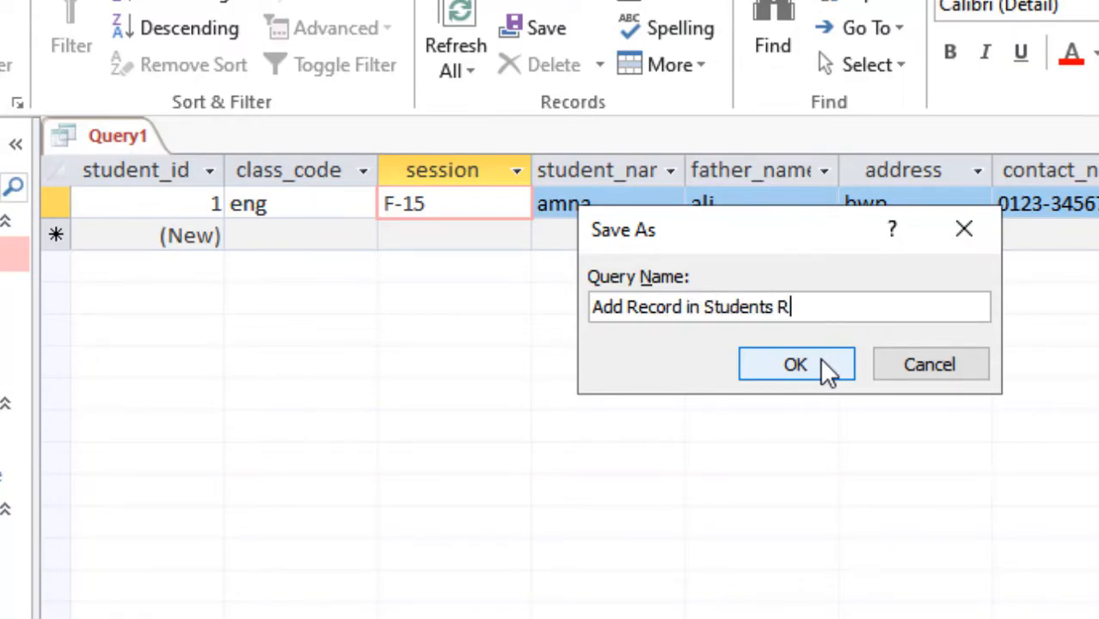
pyautogui.write('egistration Table')
pyautogui.click(822, 358)
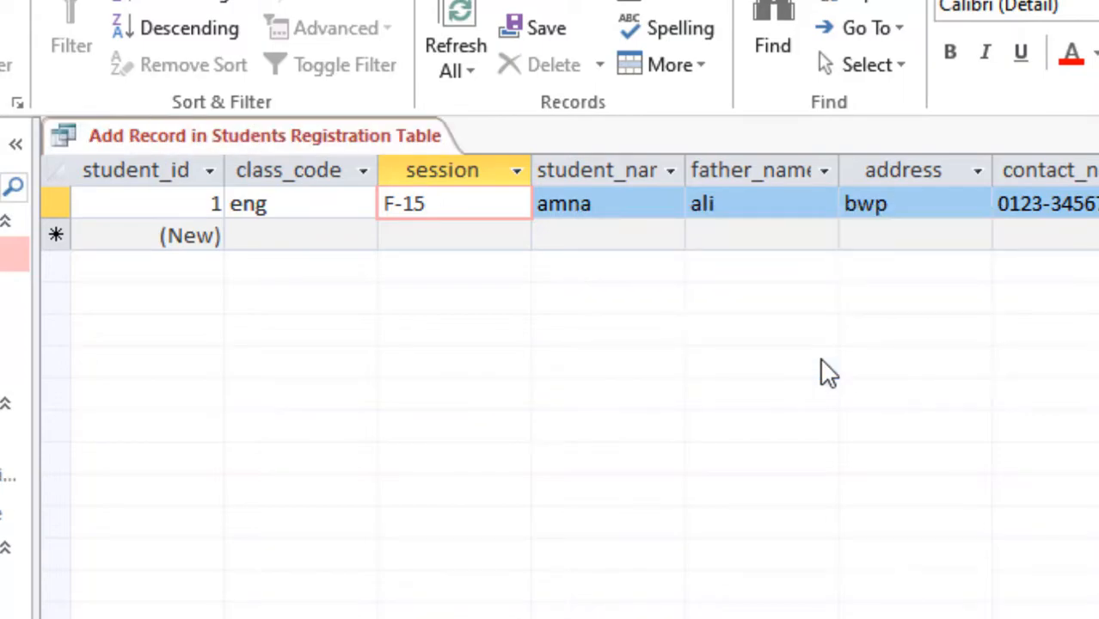
pyautogui.rightClick(319, 132)
pyautogui.click(378, 192)
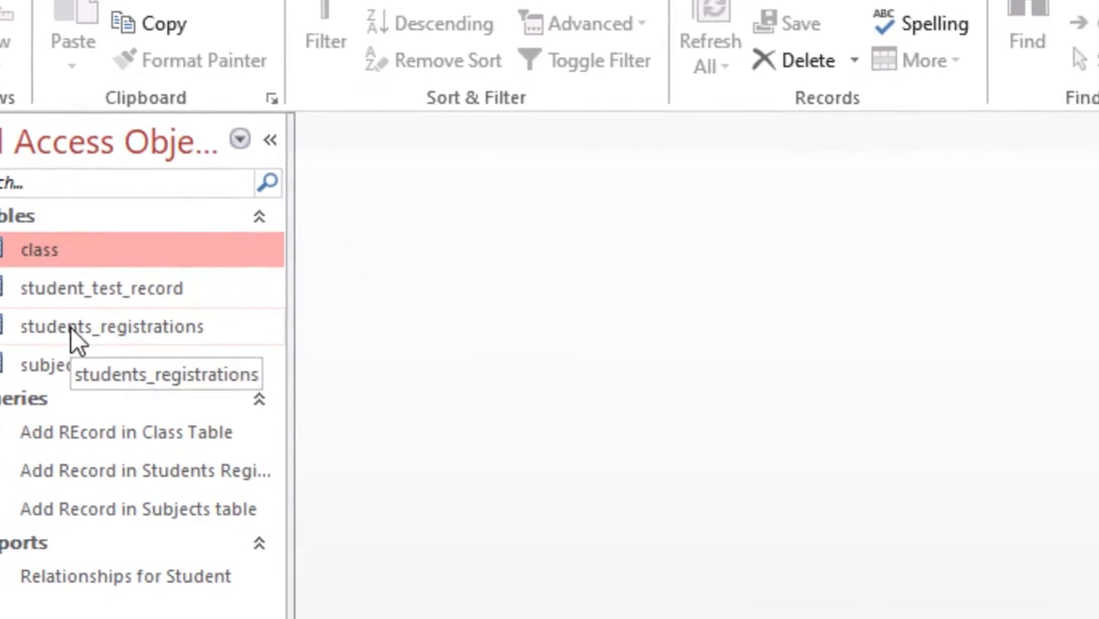
pyautogui.doubleClick(130, 335)
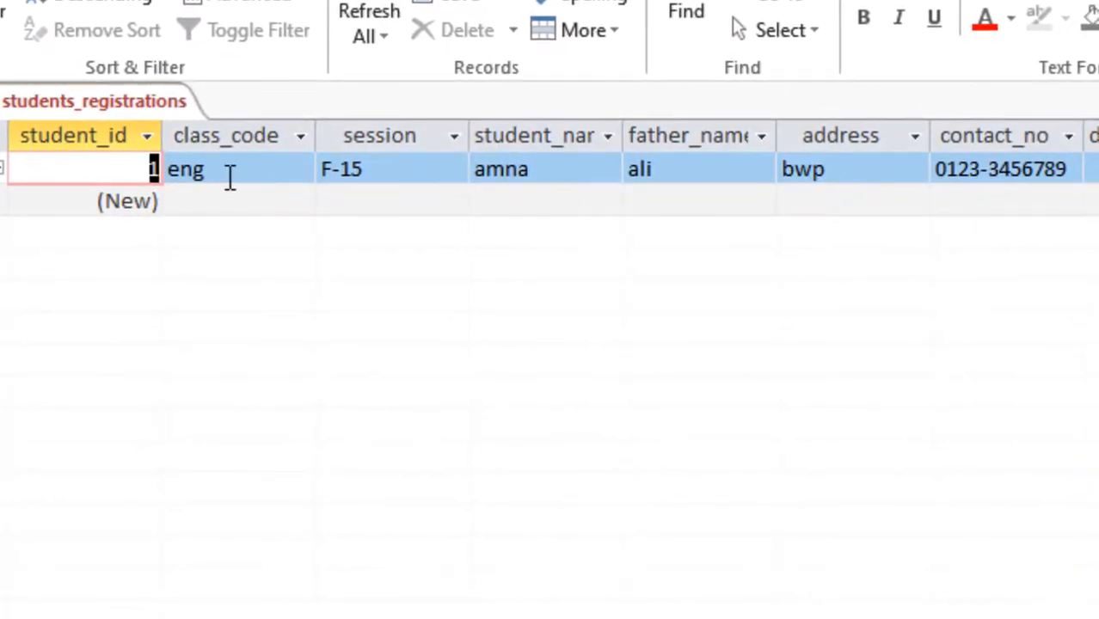
pyautogui.rightClick(74, 97)
pyautogui.click(121, 155)
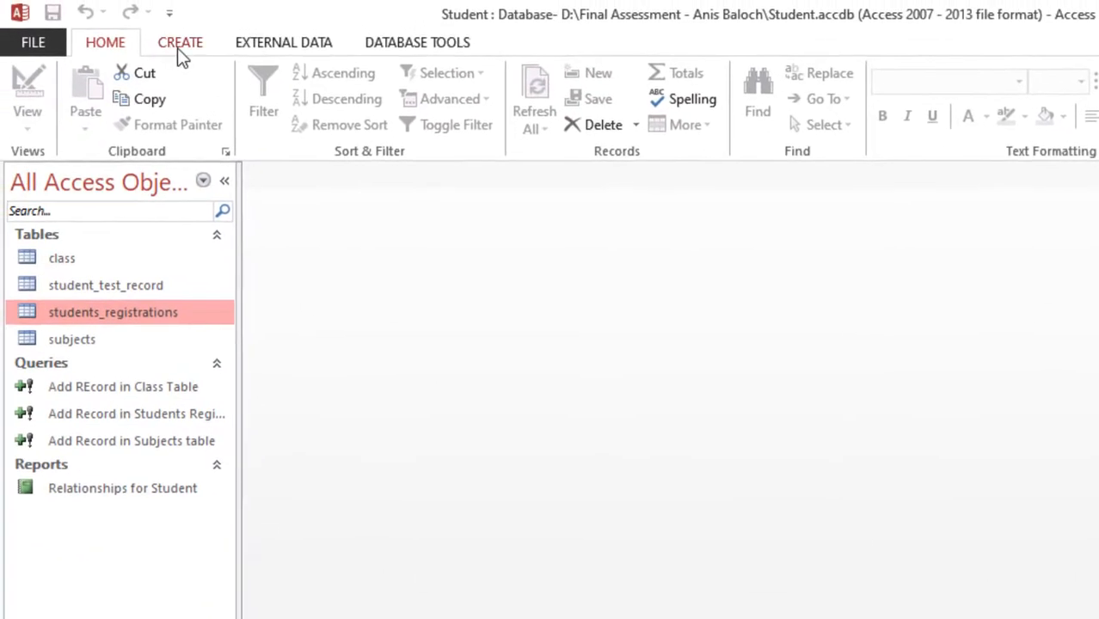
# Create a design-view query on student_test_record with all fields, ID through percentage, in the grid
pyautogui.click(179, 47)
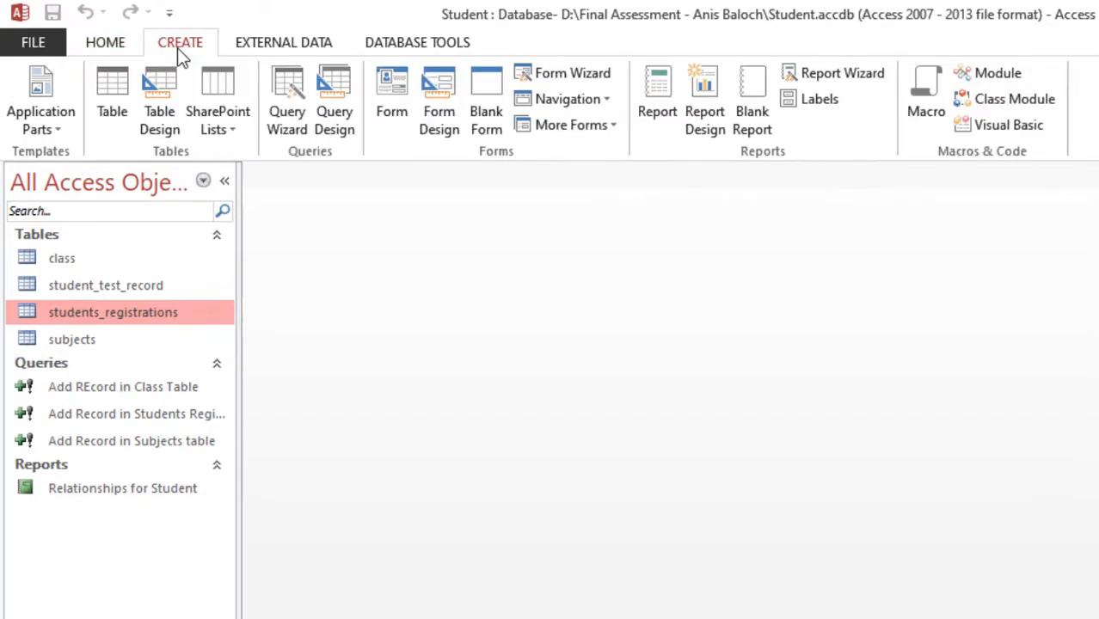
pyautogui.click(332, 119)
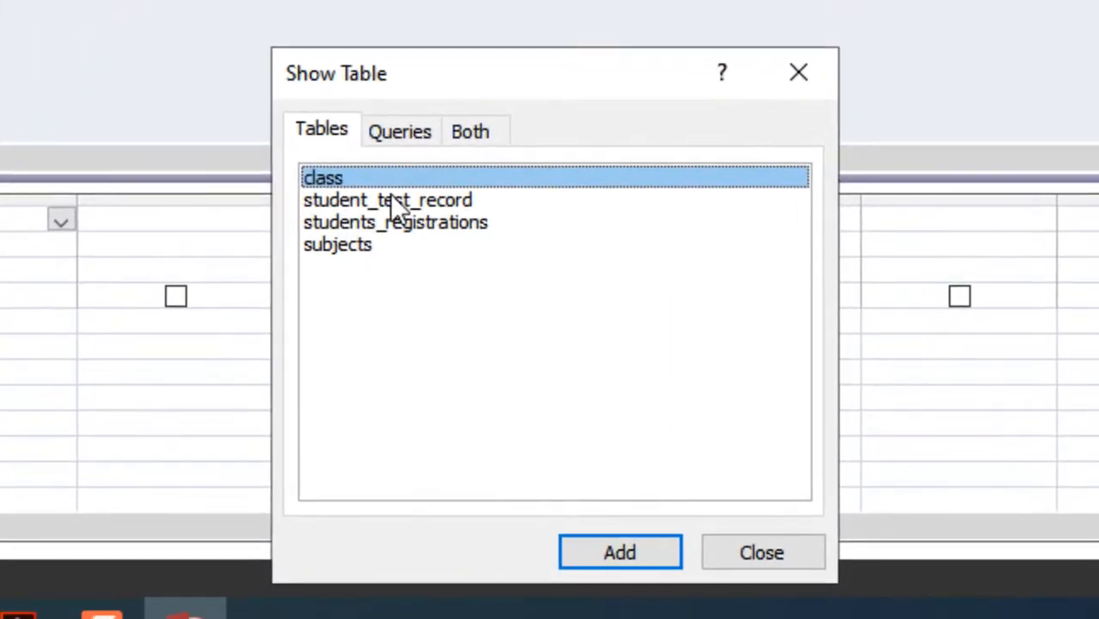
pyautogui.click(391, 200)
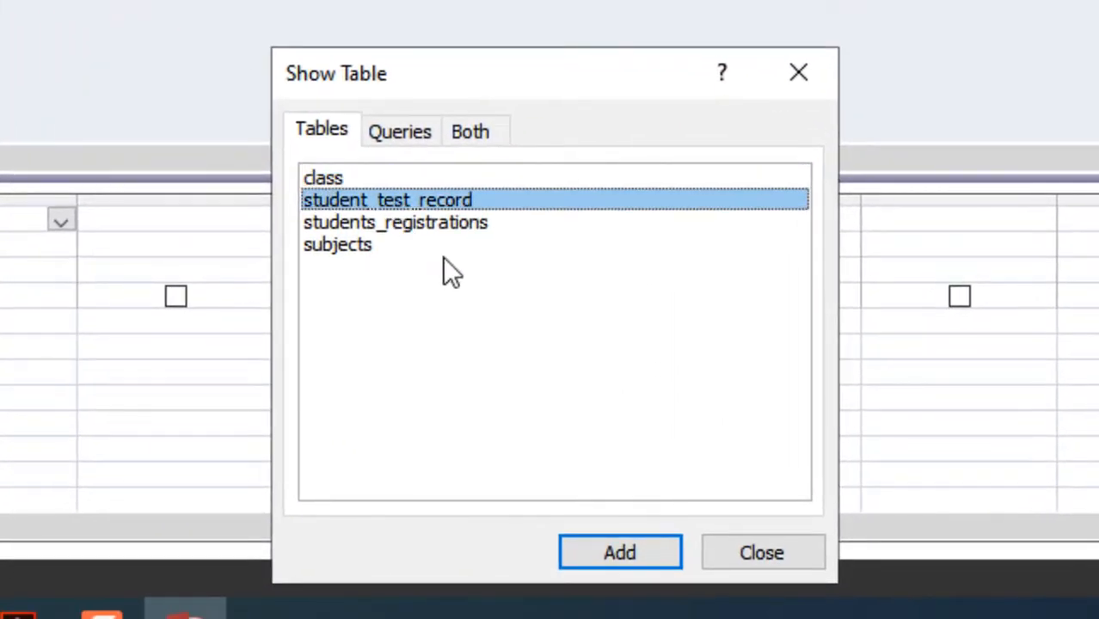
pyautogui.click(631, 548)
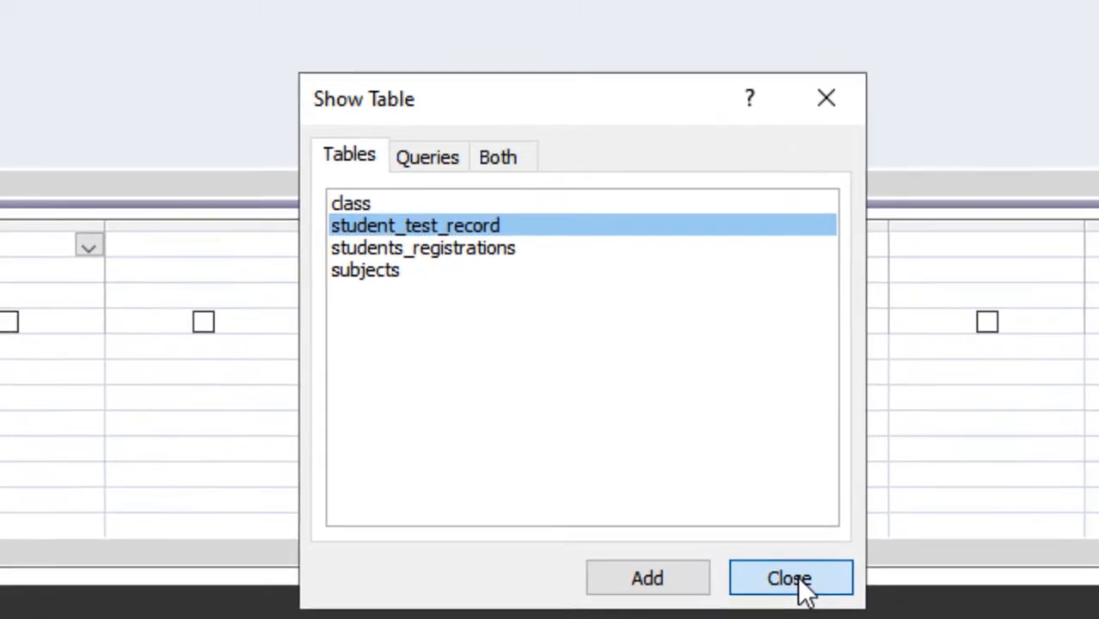
pyautogui.click(769, 551)
pyautogui.moveTo(562, 359); pyautogui.dragTo(757, 591)
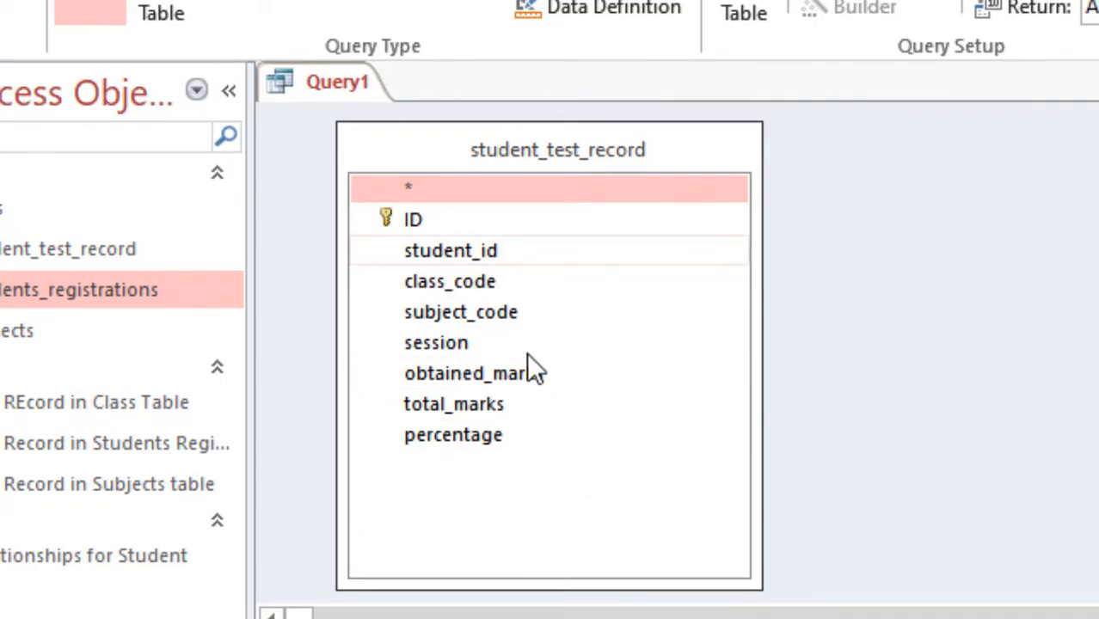
pyautogui.click(467, 257)
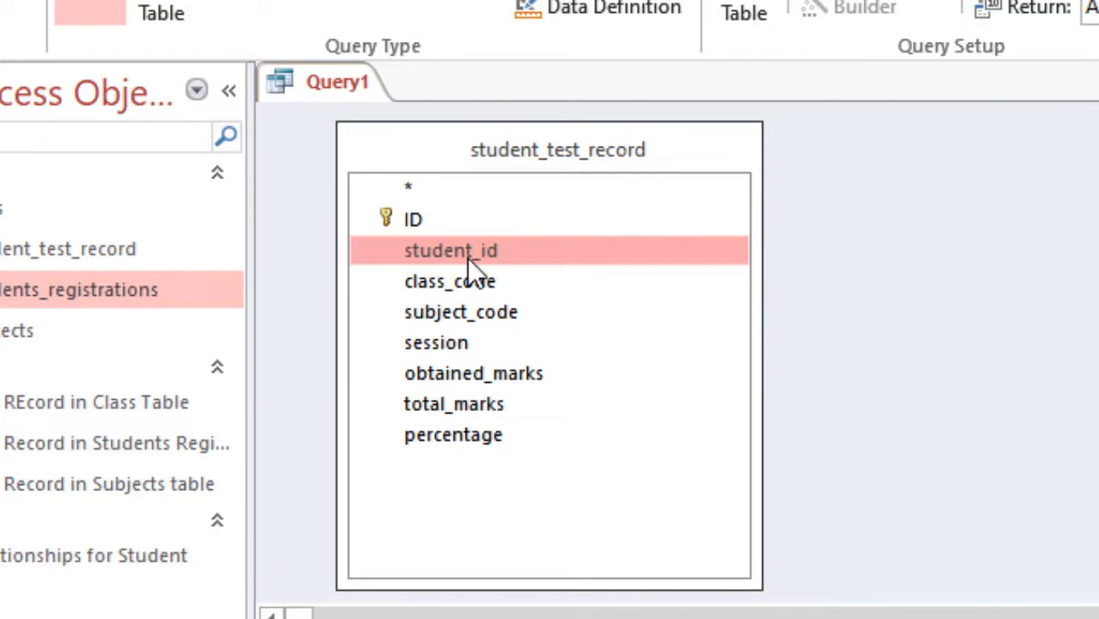
pyautogui.hotkey('ctrl', 'a')
pyautogui.moveTo(458, 253); pyautogui.dragTo(164, 265)
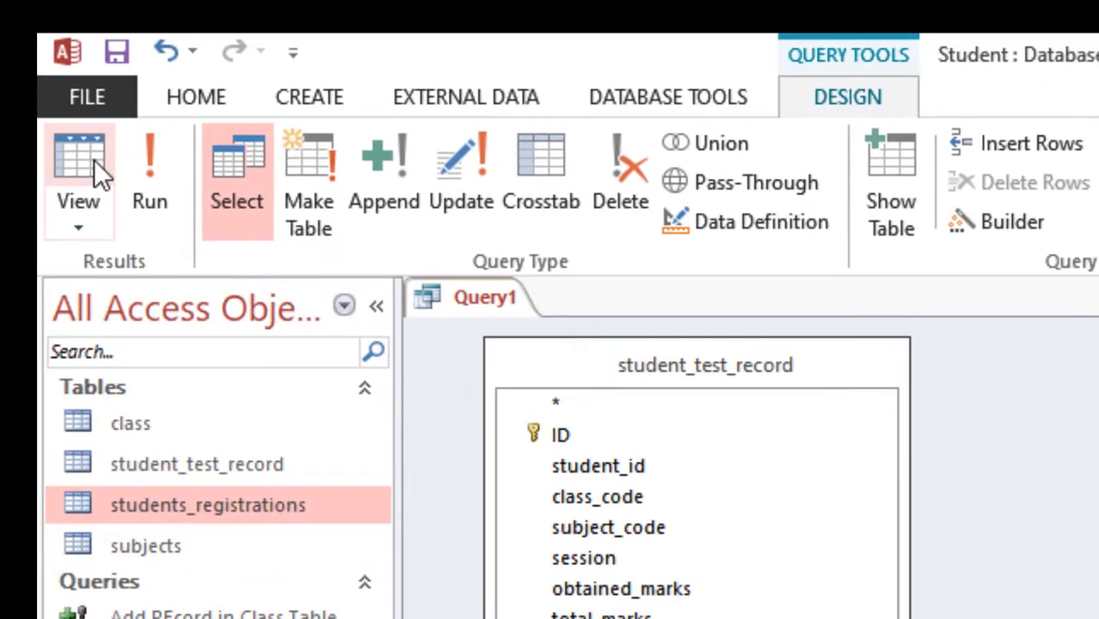
pyautogui.click(94, 159)
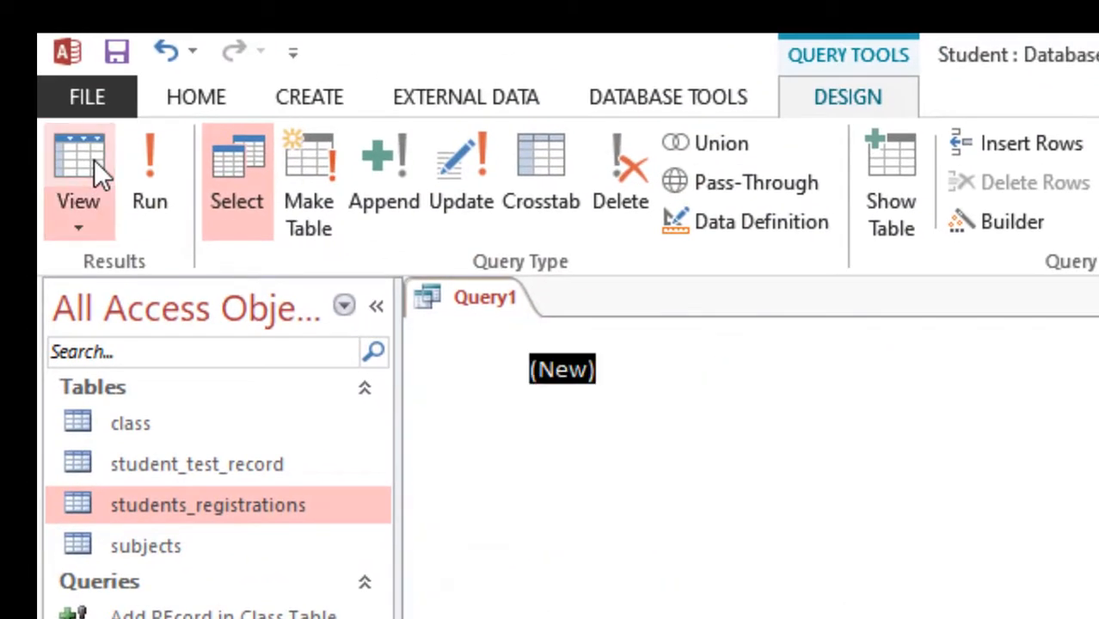
pyautogui.click(93, 159)
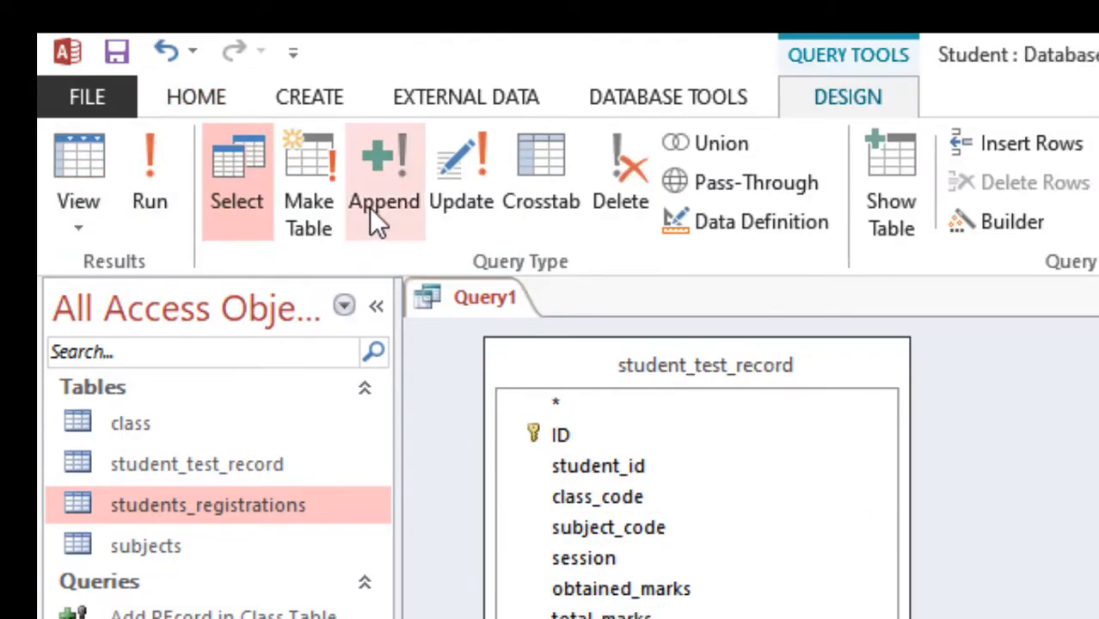
# Make it an append query with student_test_record as the destination table
pyautogui.click(371, 200)
pyautogui.click(876, 259)
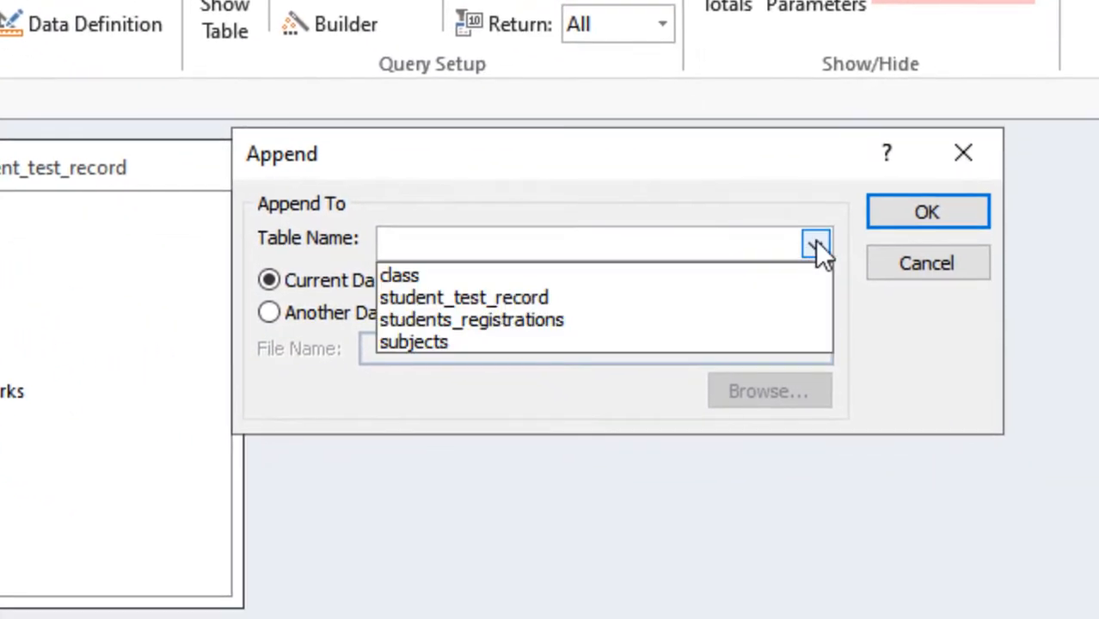
pyautogui.click(479, 300)
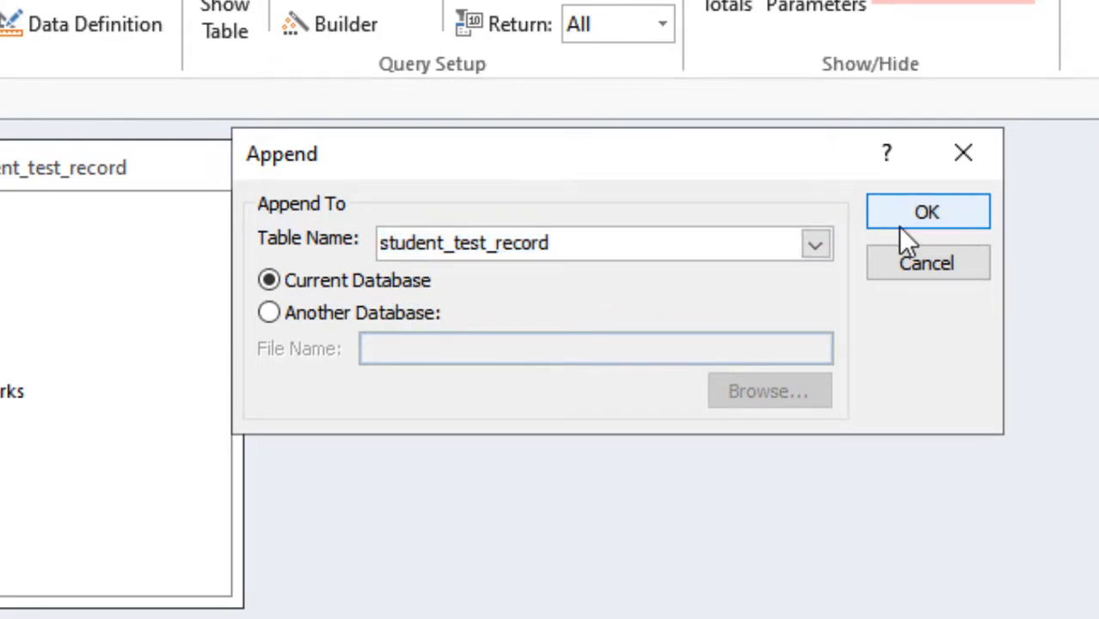
pyautogui.click(900, 226)
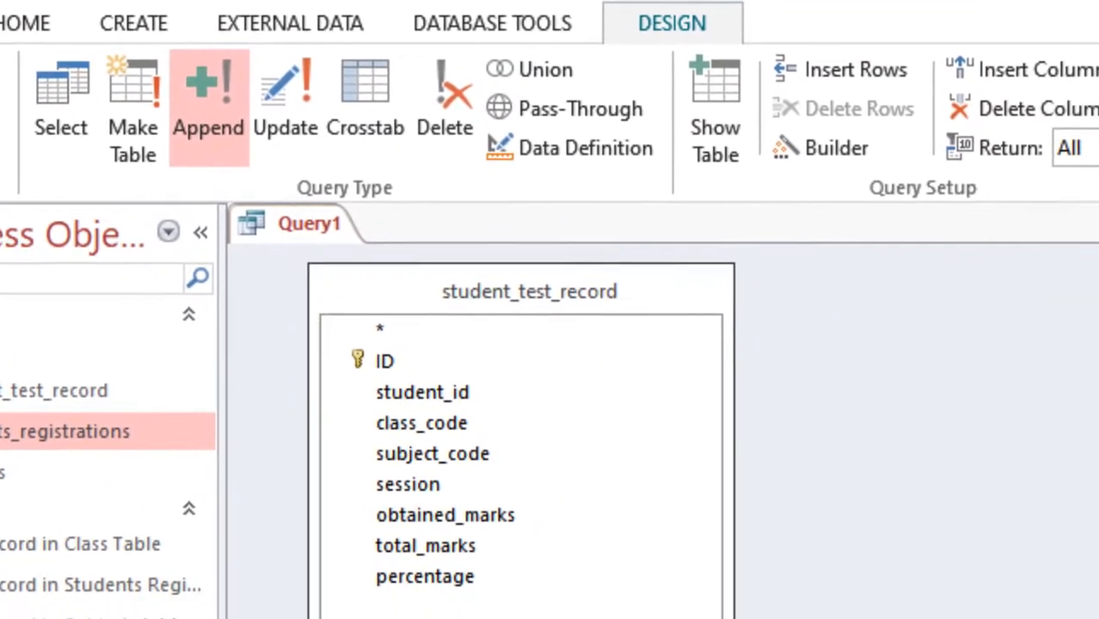
# In Query1's datasheet, enter student_id 1, class ddm and subject eng in the new row
pyautogui.click(0, 94)
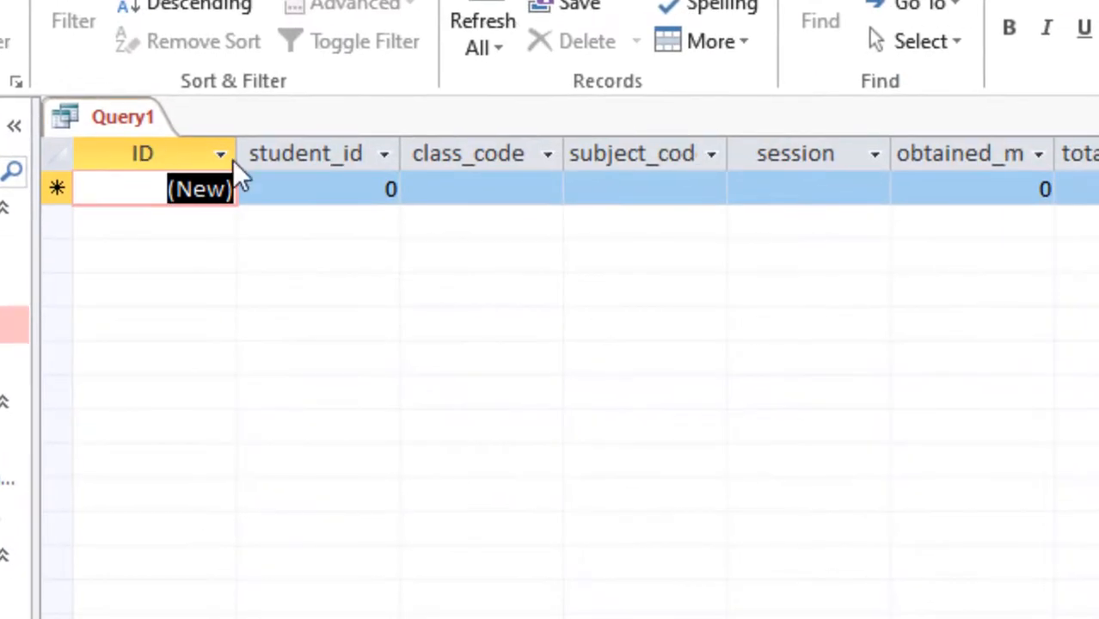
pyautogui.click(340, 187)
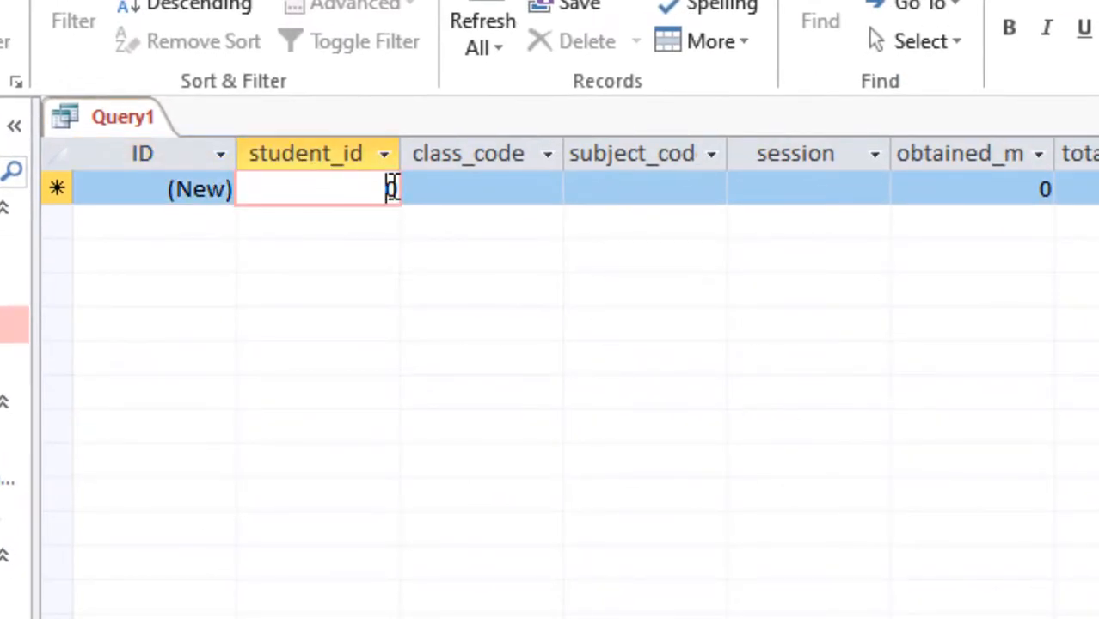
pyautogui.moveTo(394, 189); pyautogui.dragTo(361, 191)
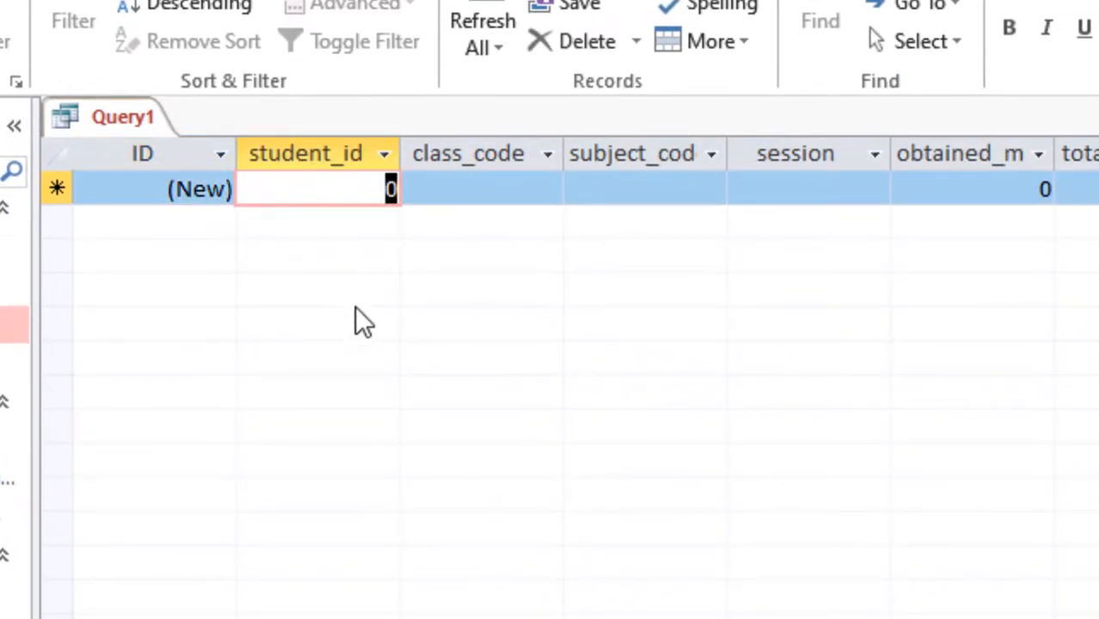
pyautogui.write('1')
pyautogui.press('Tab')
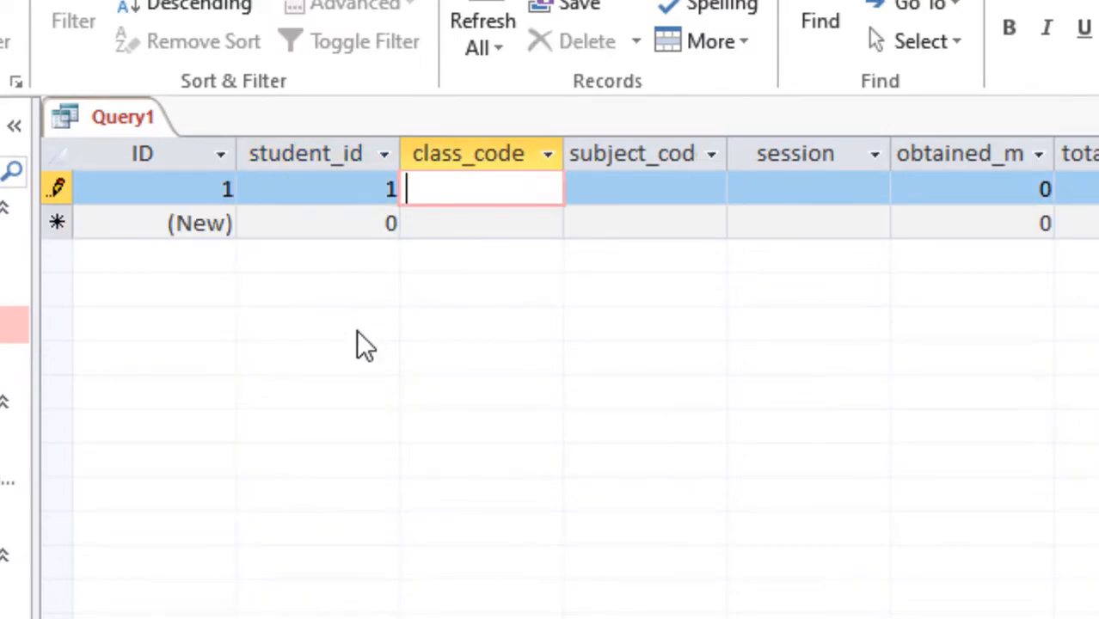
pyautogui.hotkey('alt', 'Tab')
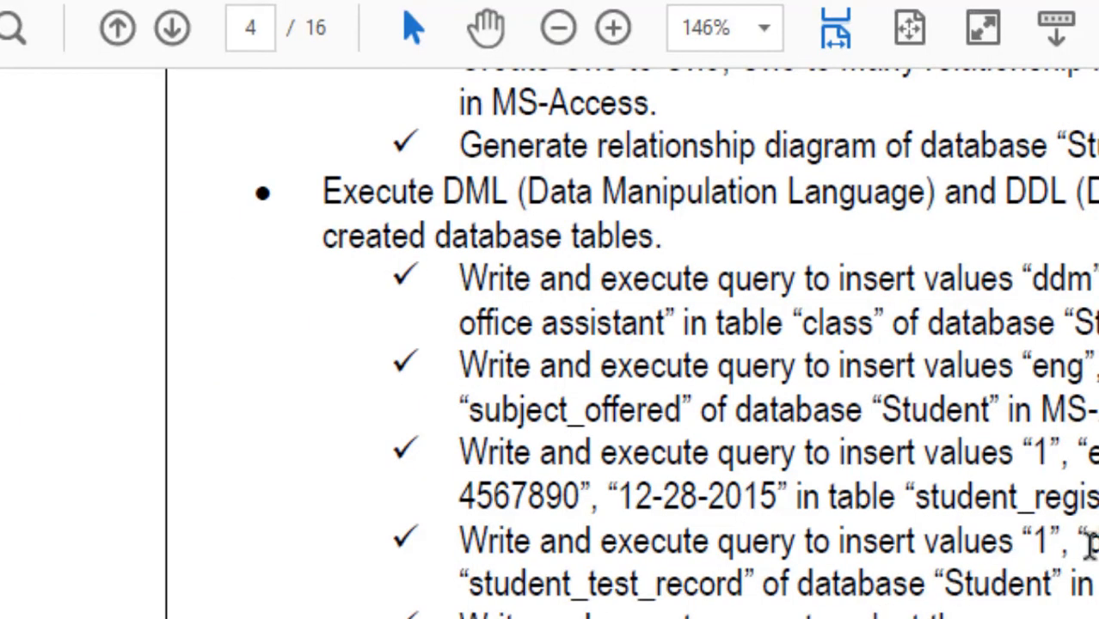
pyautogui.hotkey('alt', 'Tab')
pyautogui.write('ddm')
pyautogui.press('Tab')
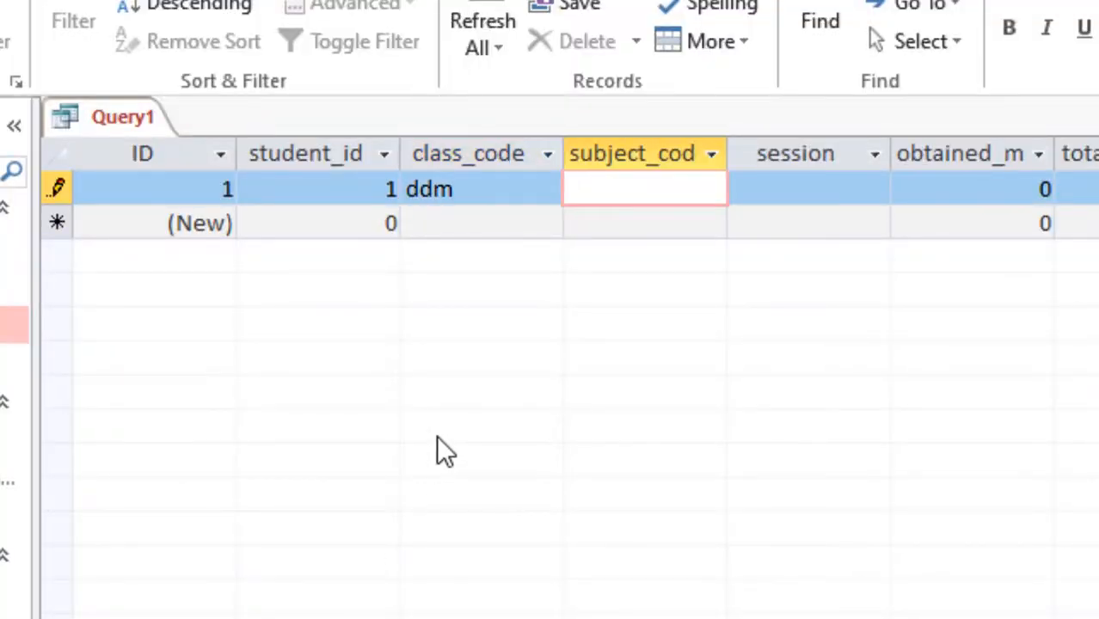
pyautogui.hotkey('alt', 'Tab')
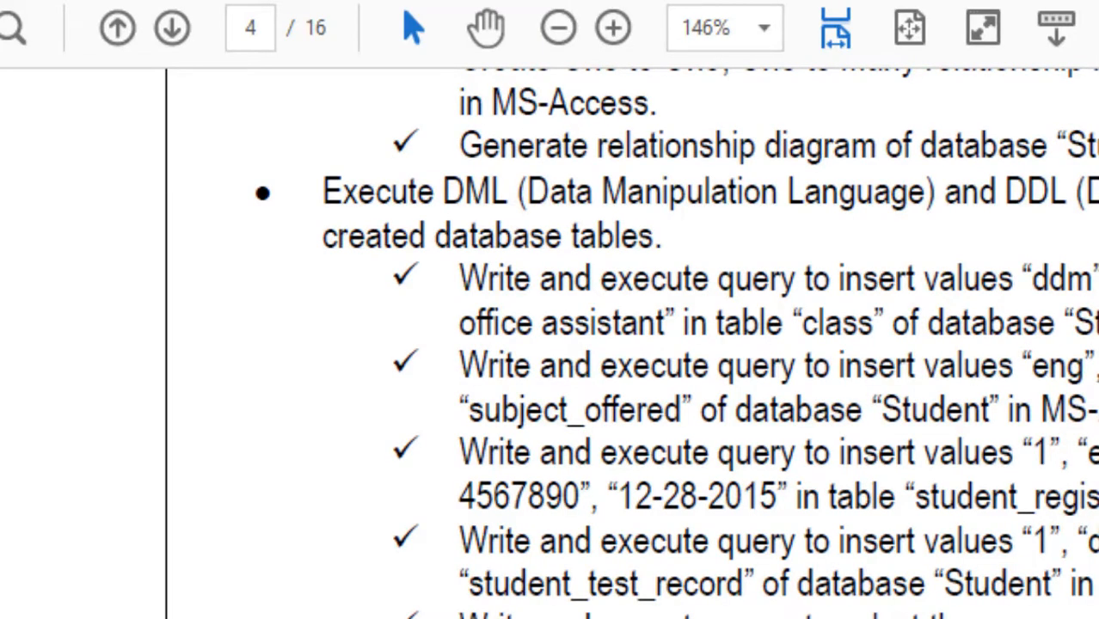
pyautogui.hotkey('alt', 'Tab')
pyautogui.write('eng')
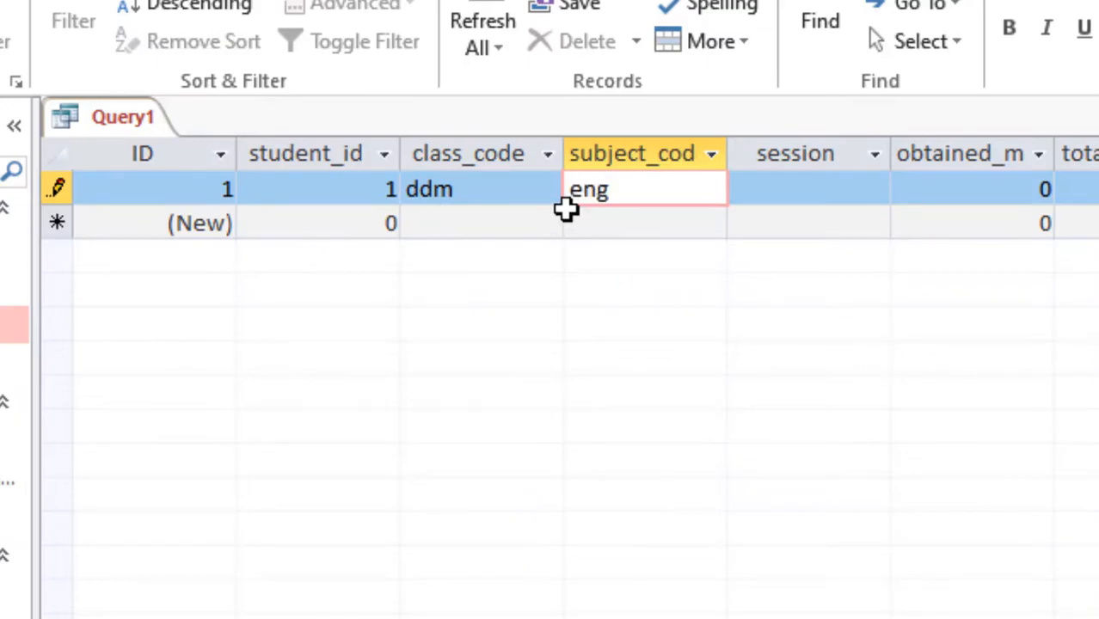
pyautogui.press('Tab')
# Fill in session 2015, obtained marks 78, total marks 100 and percentage 78
pyautogui.write('2015')
pyautogui.press('Tab')
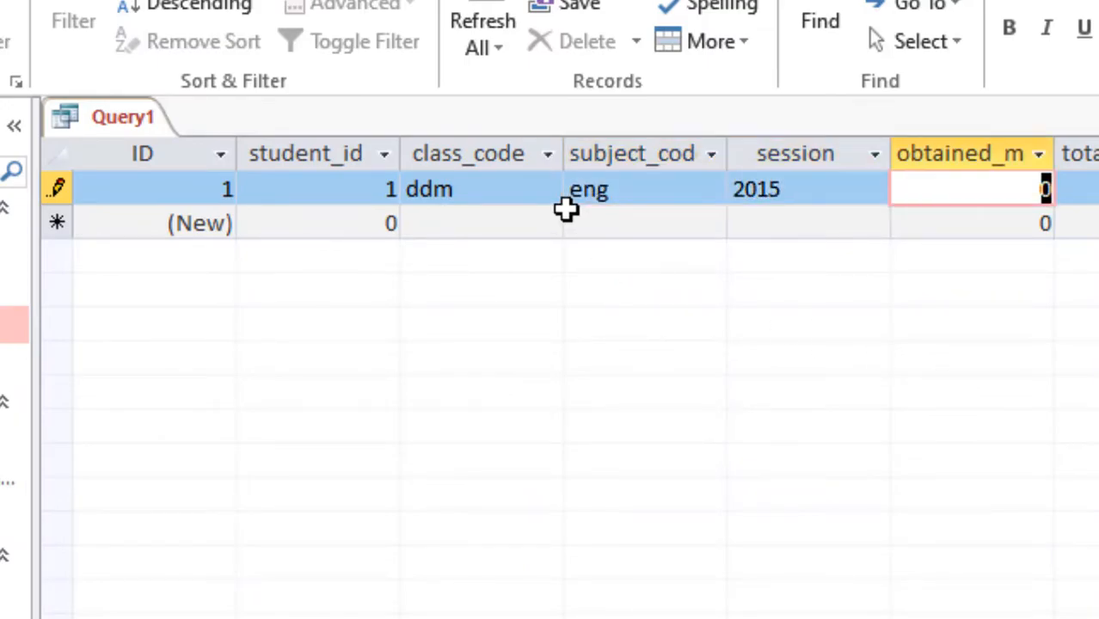
pyautogui.write('100')
pyautogui.press('Tab')
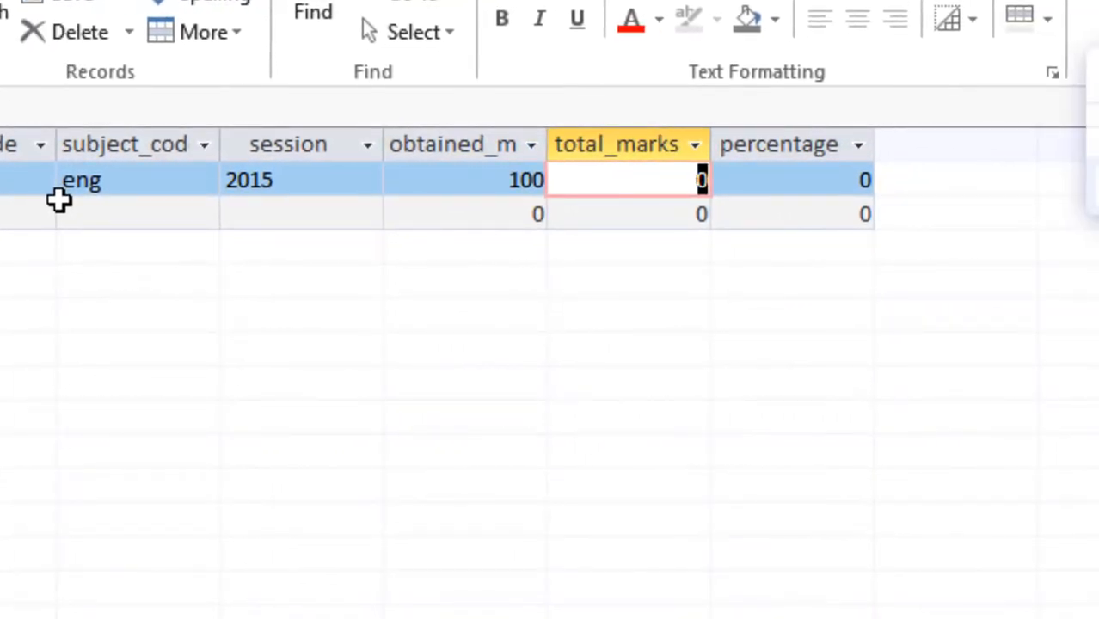
pyautogui.moveTo(444, 179); pyautogui.dragTo(555, 165)
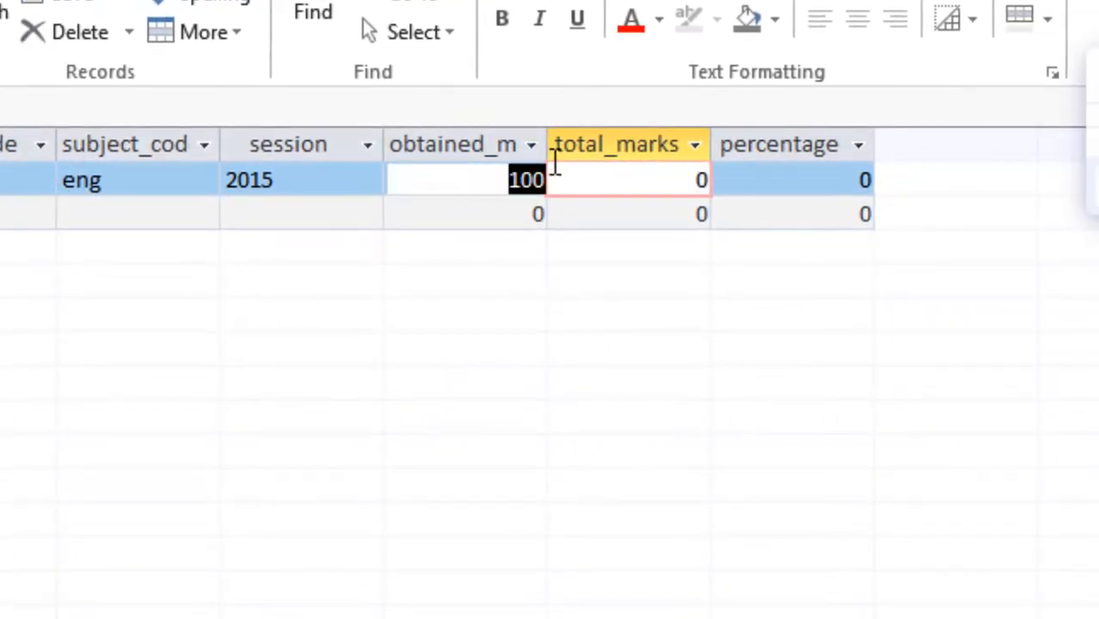
pyautogui.write('78')
pyautogui.press('Tab')
pyautogui.write('100')
pyautogui.press('Tab')
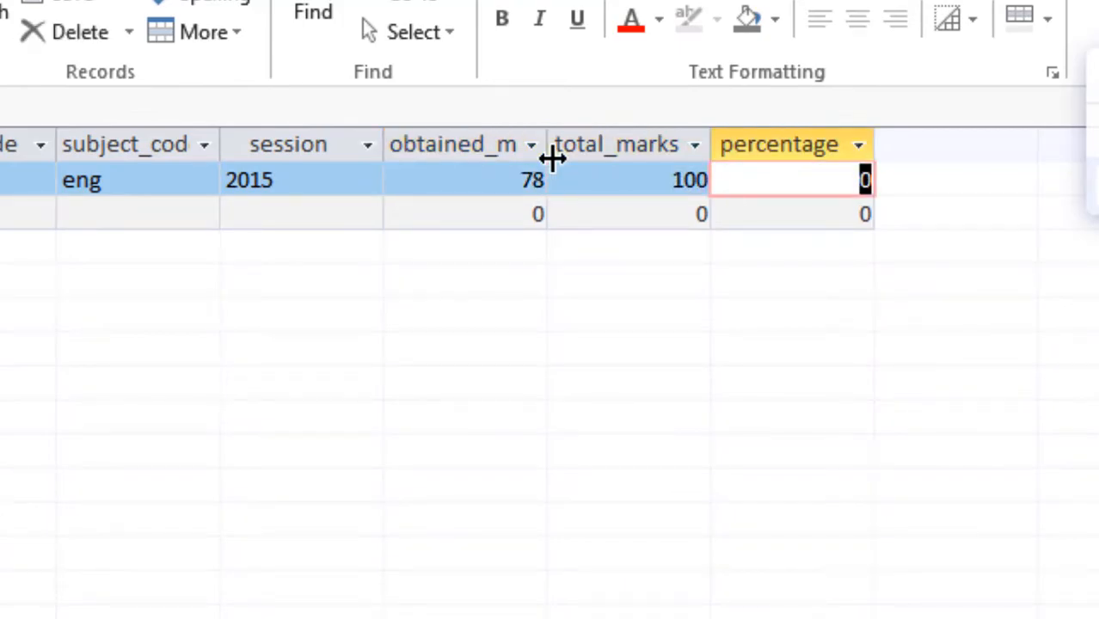
pyautogui.write('78')
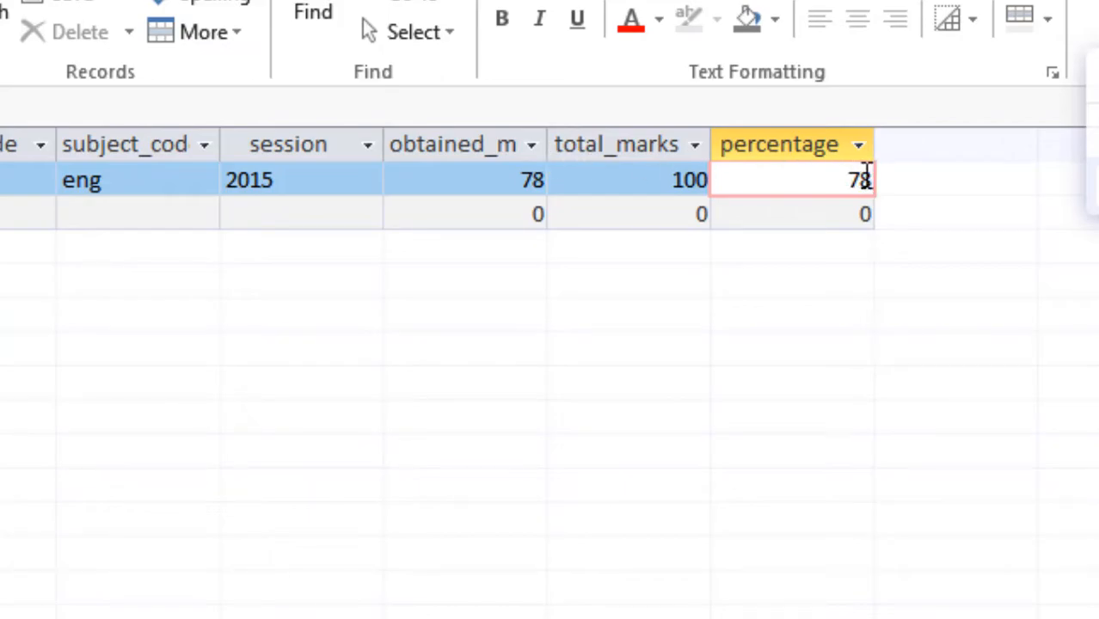
# Save the query as 'Add Record in Student Test Record'
pyautogui.hotkey('ctrl', 's')
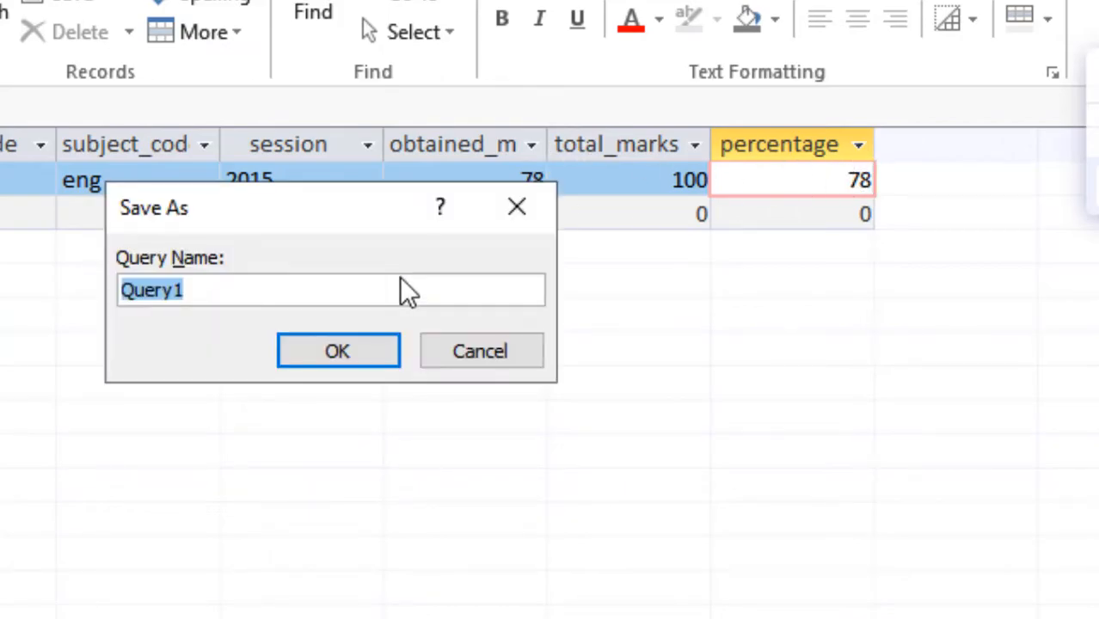
pyautogui.write('Add ')
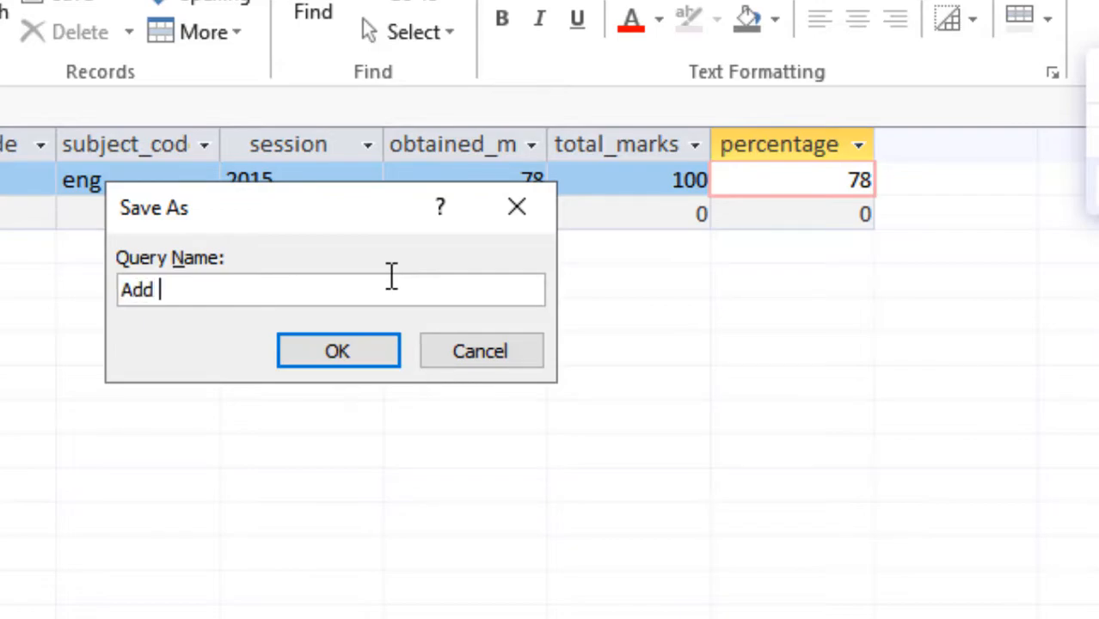
pyautogui.write('Record in Student Test Record')
pyautogui.press('Return')
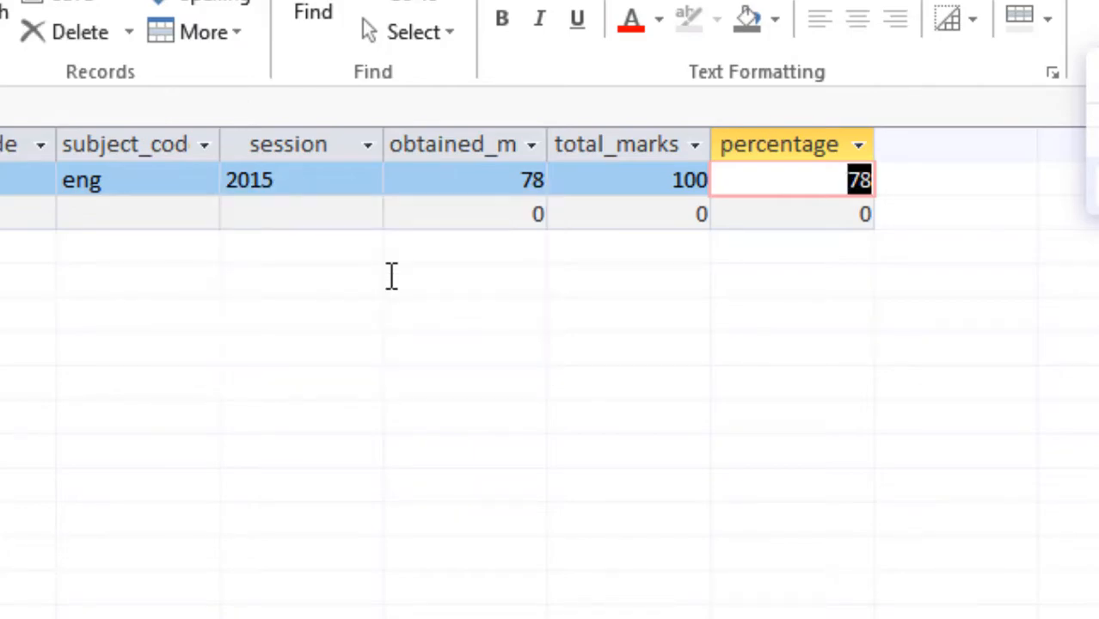
# Close the query, then view student_test_record to check the new record and close it
pyautogui.hotkey('ctrl', 'w')
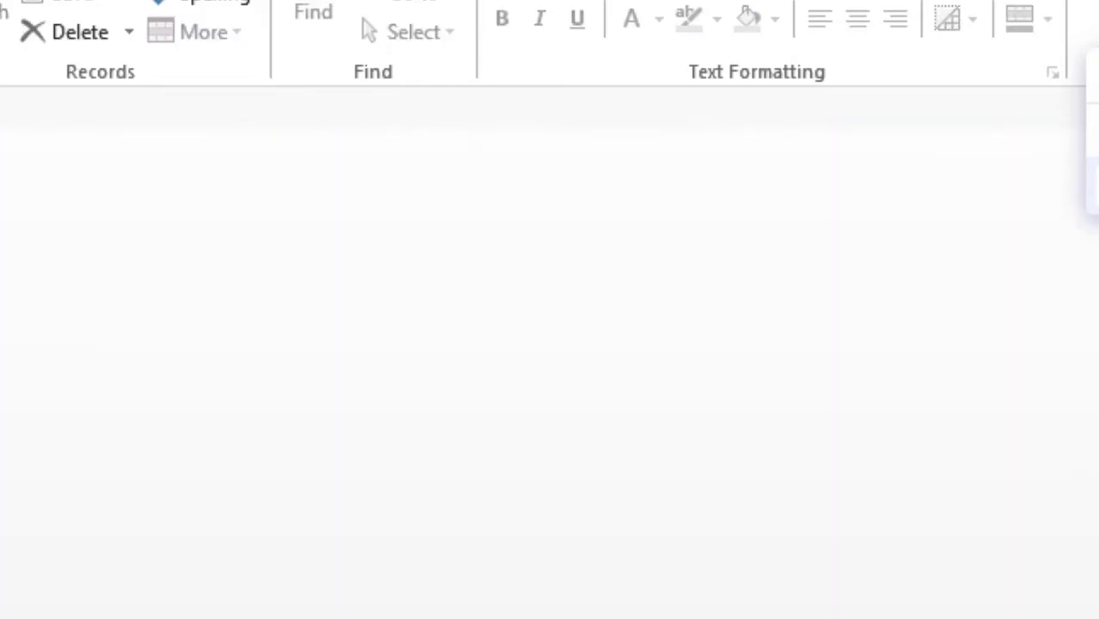
pyautogui.press('Return')
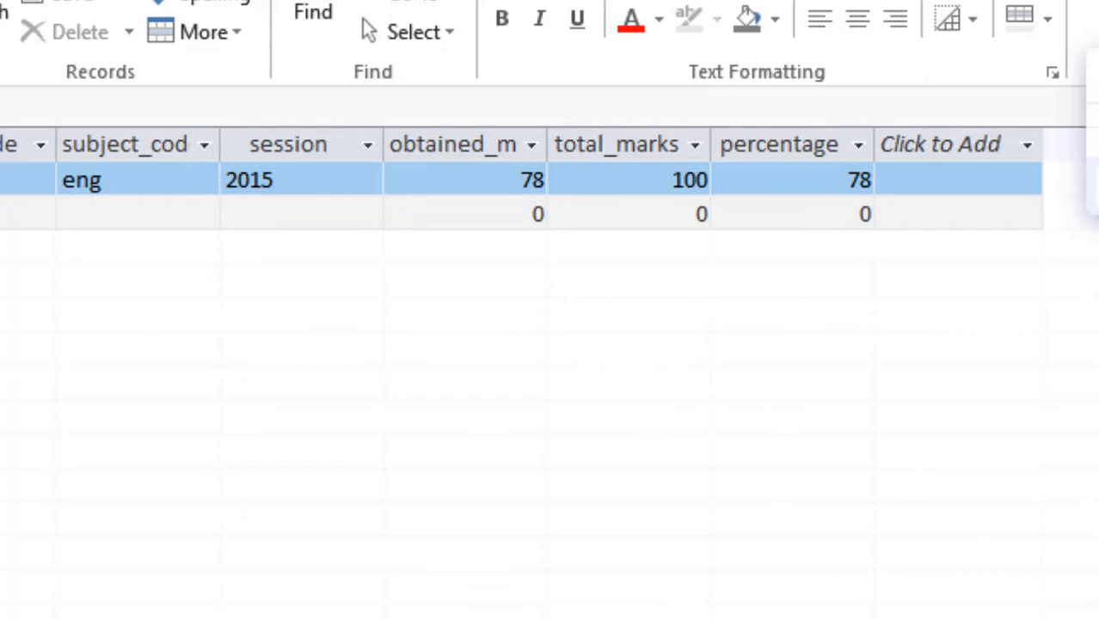
pyautogui.rightClick(0, 106)
pyautogui.click(0, 162)
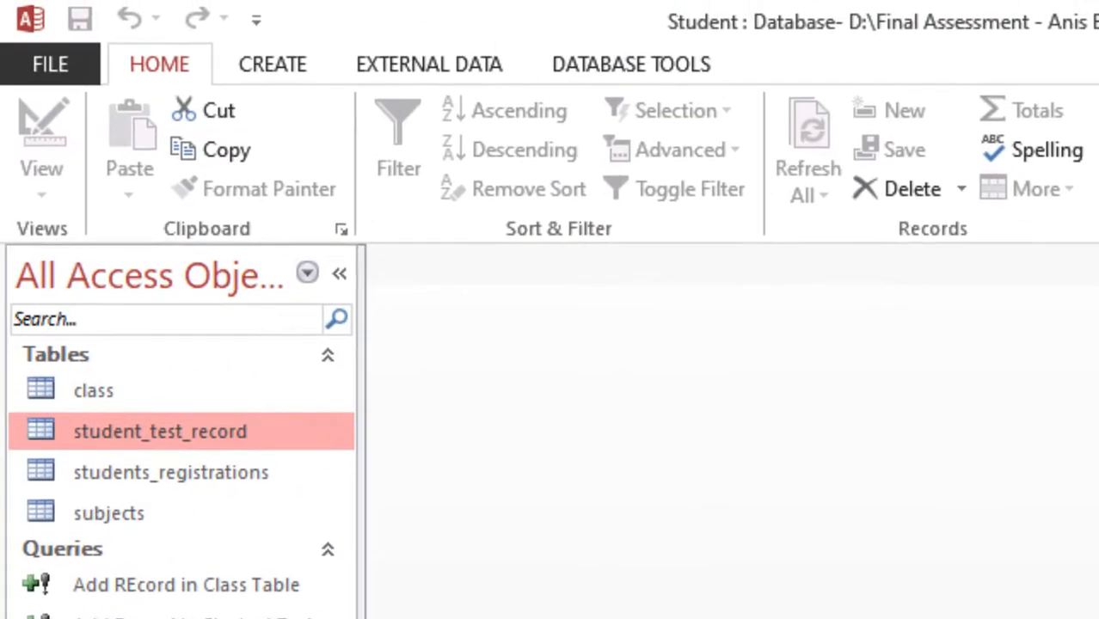
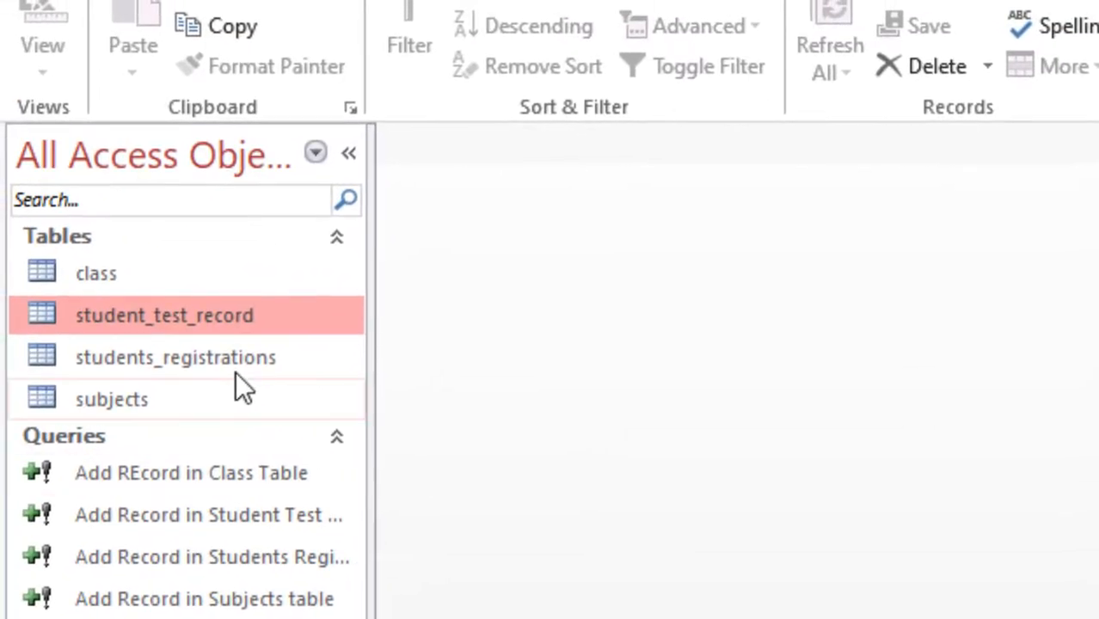
# Glance at student_test_record, then start a students_registrations row with class code db and session f-16
pyautogui.doubleClick(147, 314)
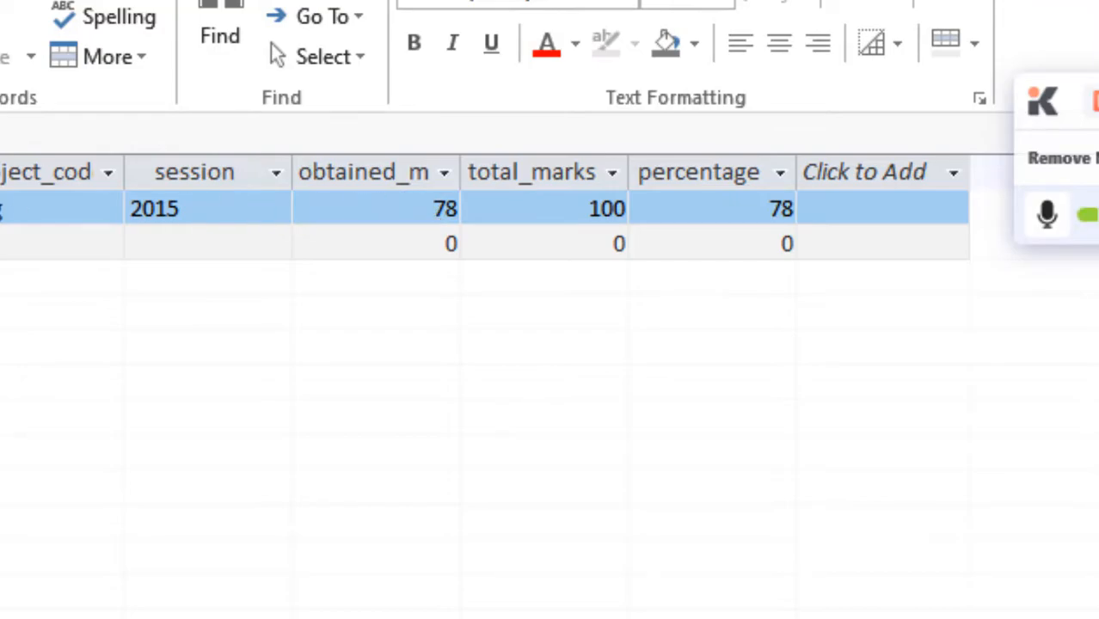
pyautogui.hotkey('ctrl', 'w')
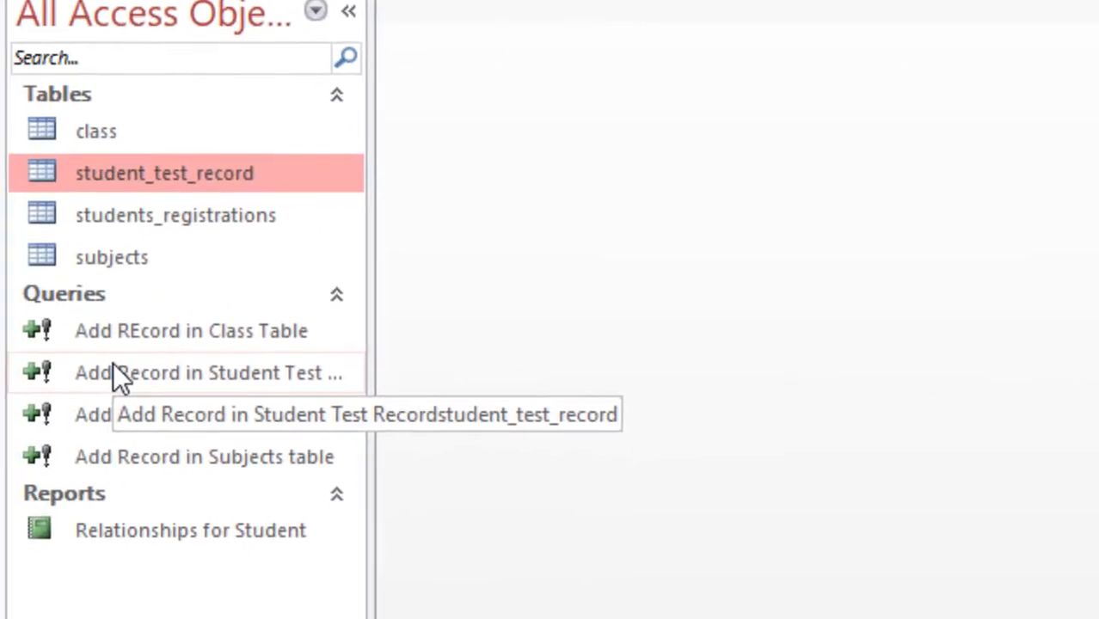
pyautogui.doubleClick(141, 220)
pyautogui.click(652, 115)
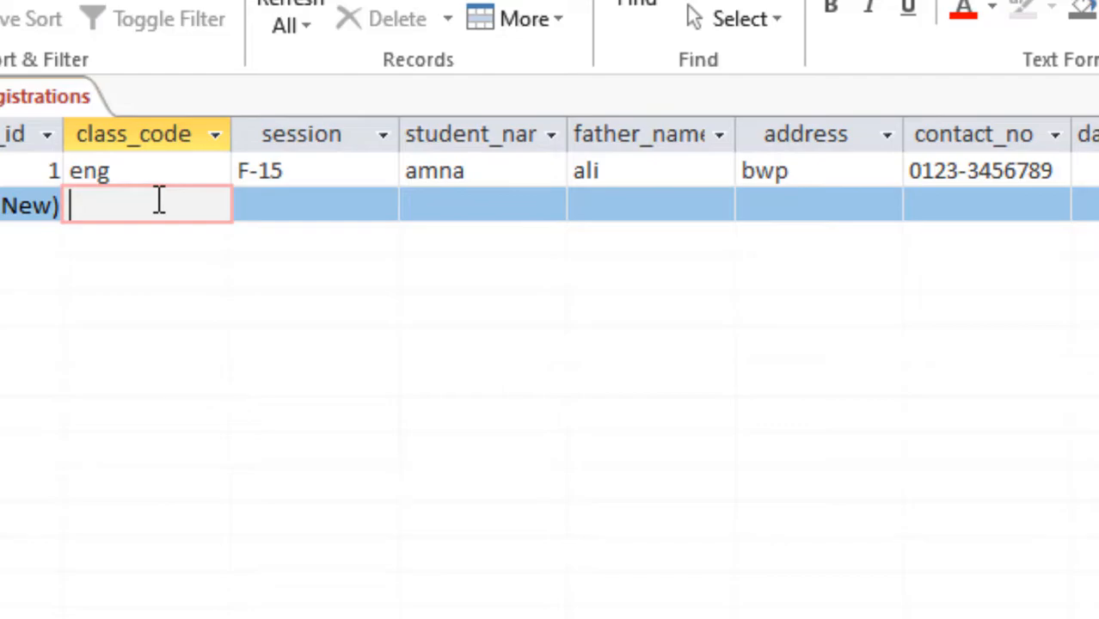
pyautogui.write('db')
pyautogui.press('Tab')
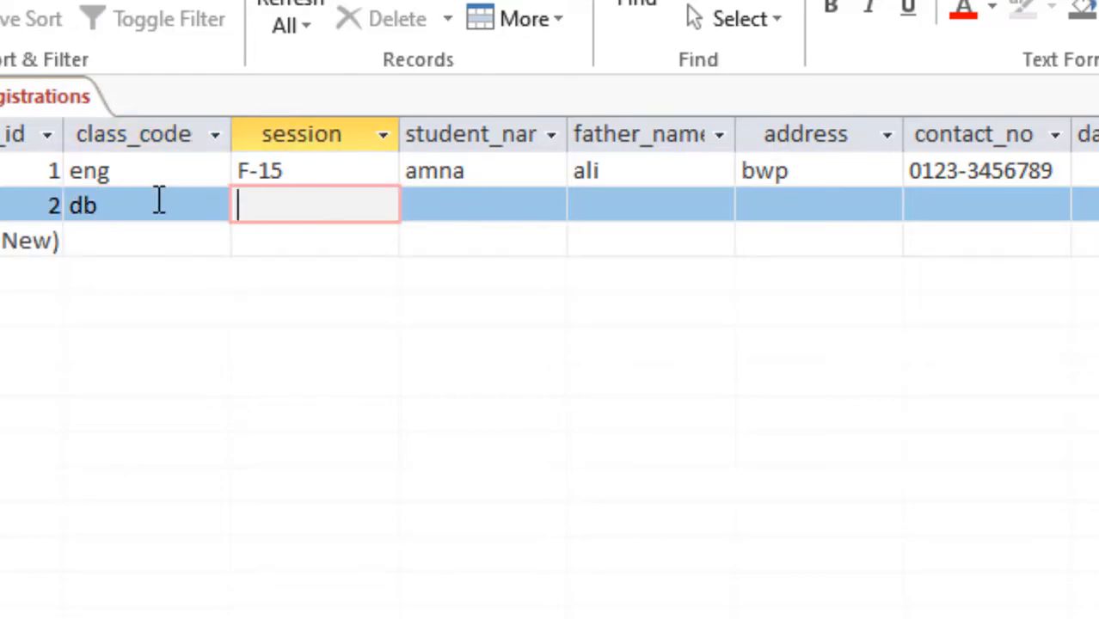
pyautogui.write('f-16')
pyautogui.press('Tab')
# Fill in the student's name, father's name, address, contact number and today's birth date, then commit
pyautogui.write('anis')
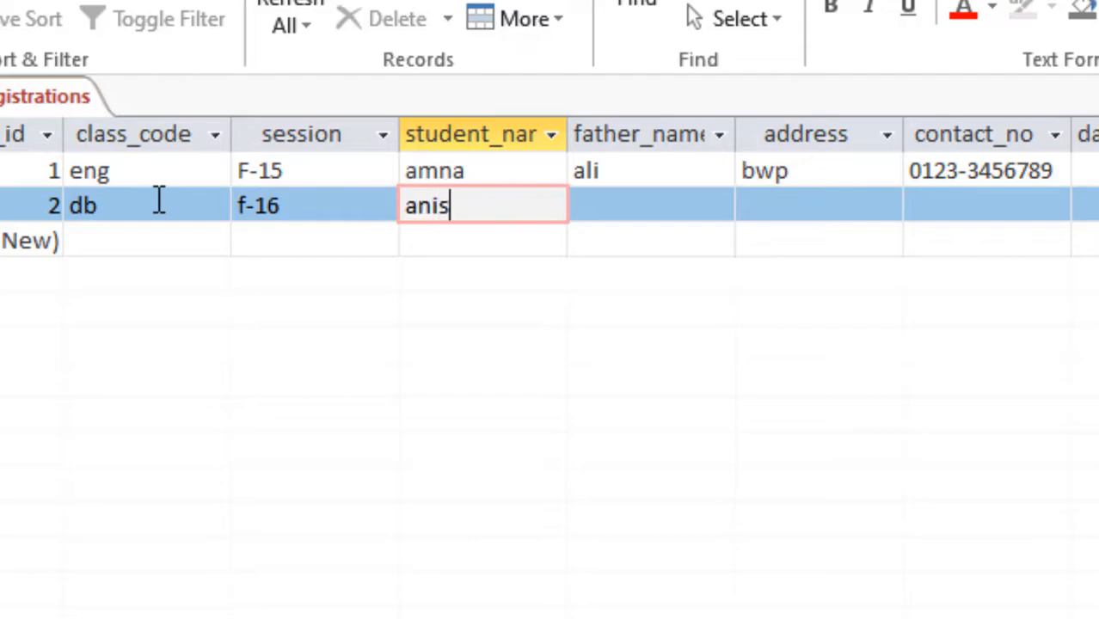
pyautogui.press('Tab')
pyautogui.write('majeed')
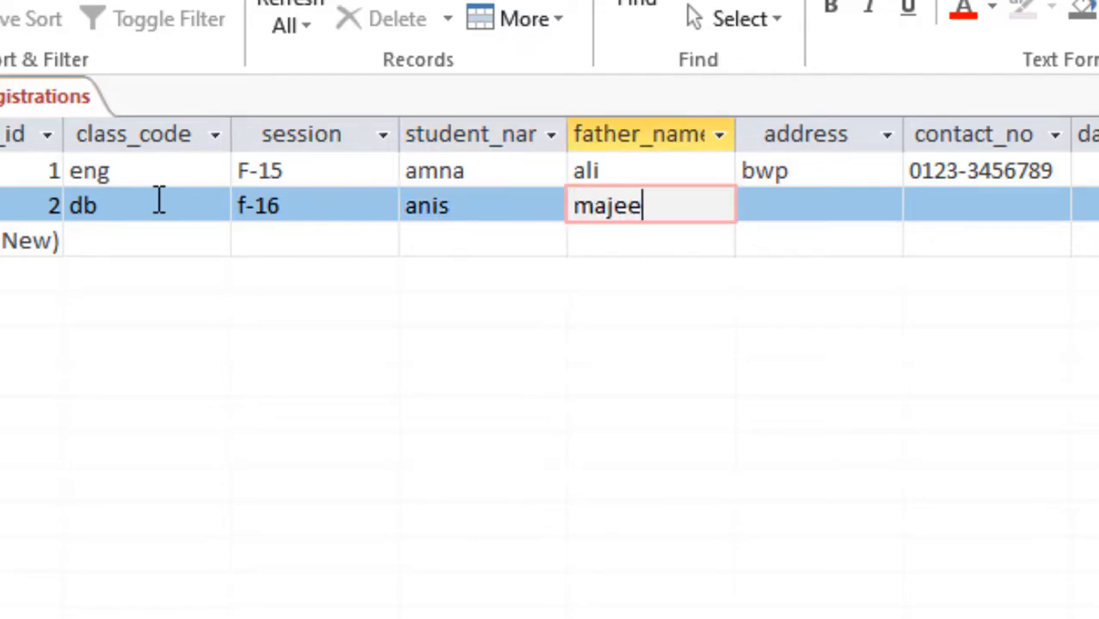
pyautogui.press('Tab')
pyautogui.write('khi')
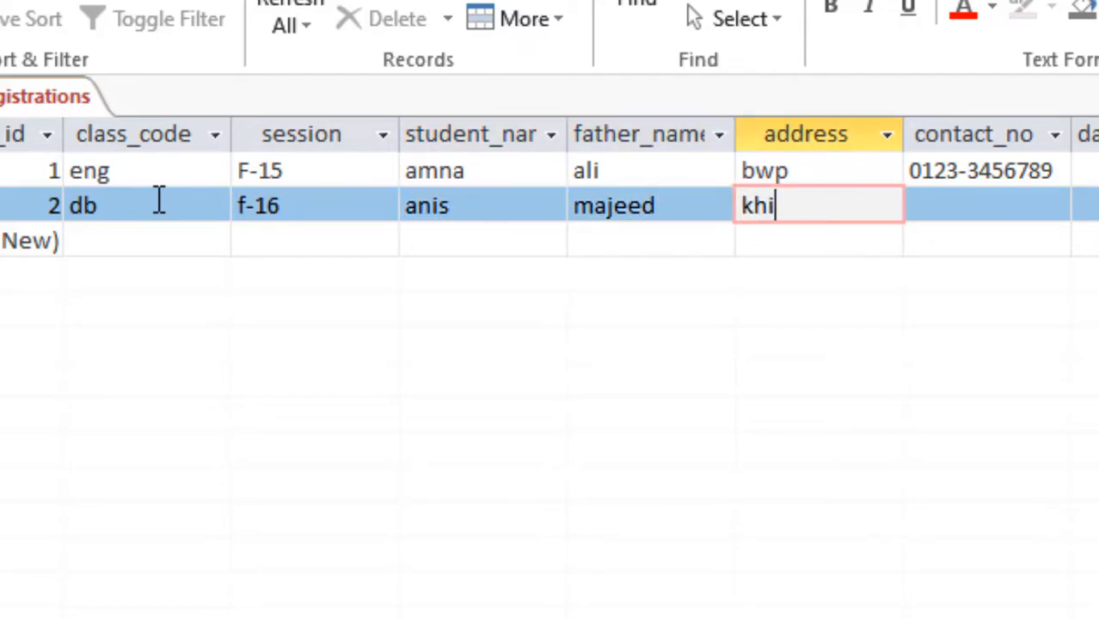
pyautogui.press('Tab')
pyautogui.write('123456')
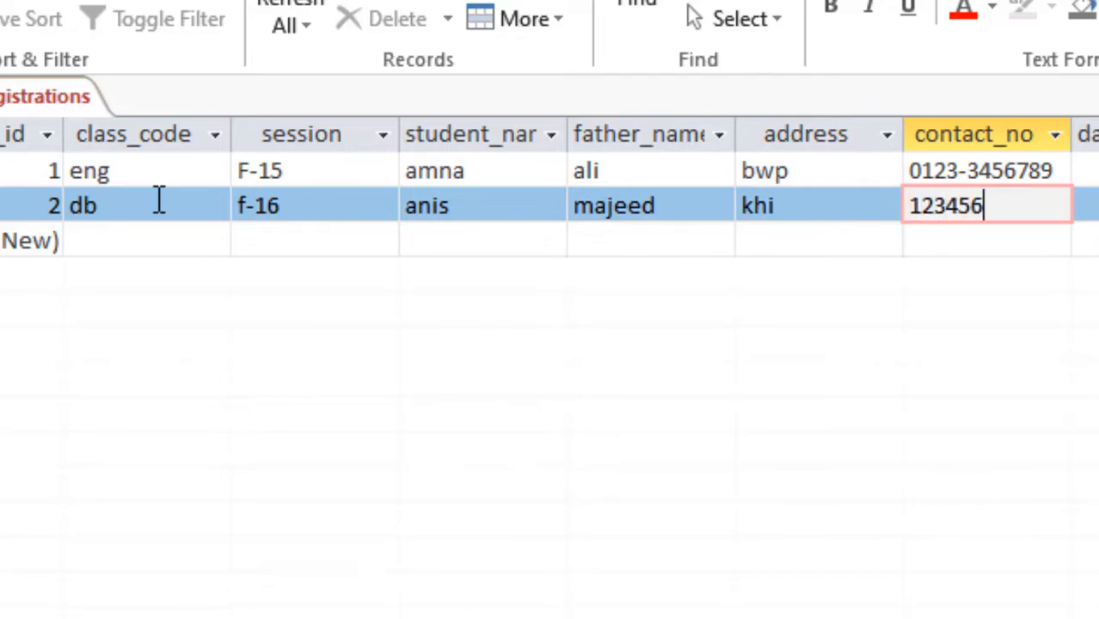
pyautogui.press('Tab')
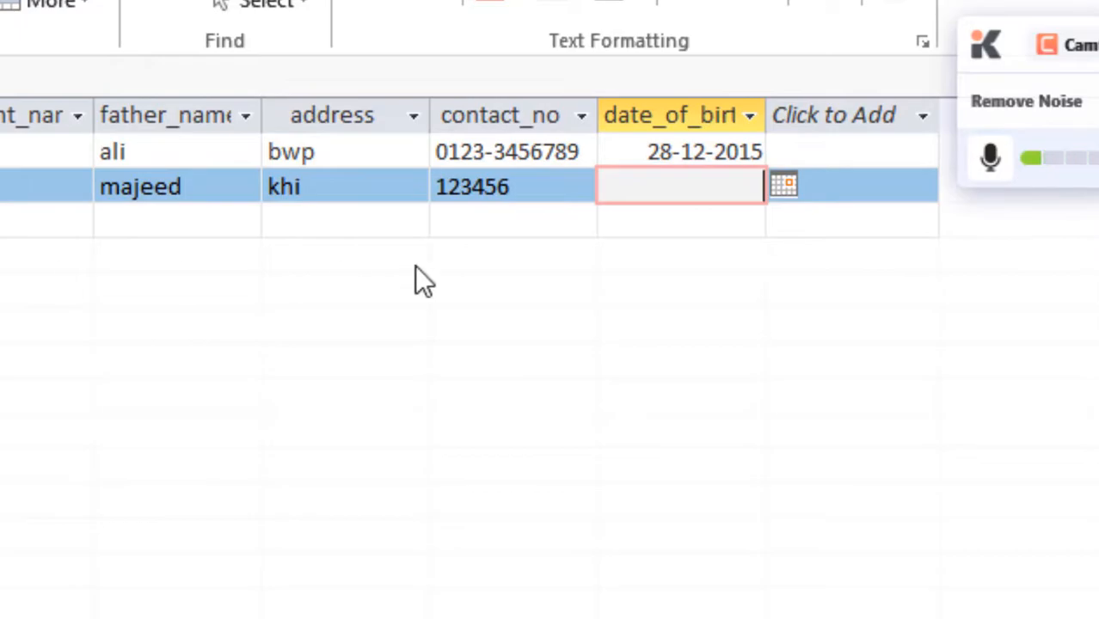
pyautogui.click(780, 188)
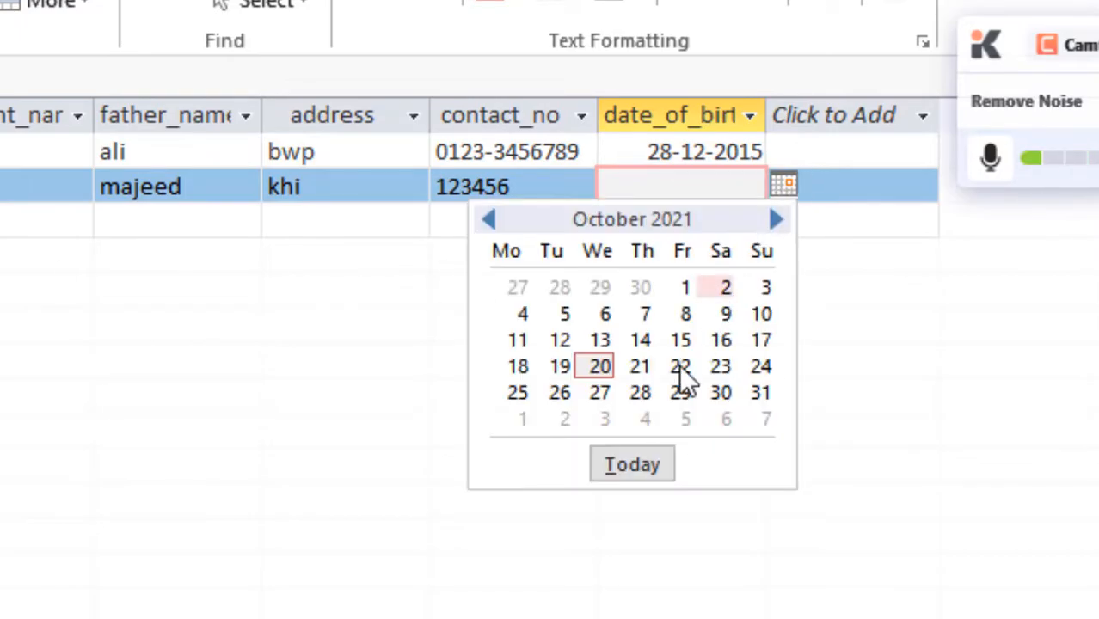
pyautogui.click(627, 464)
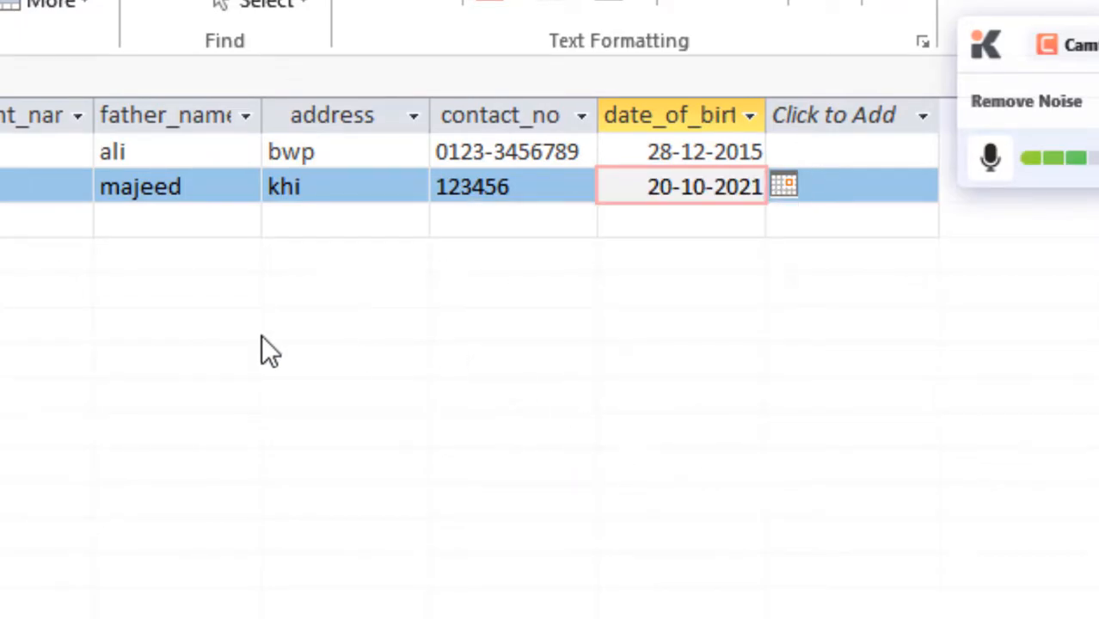
pyautogui.press('Return')
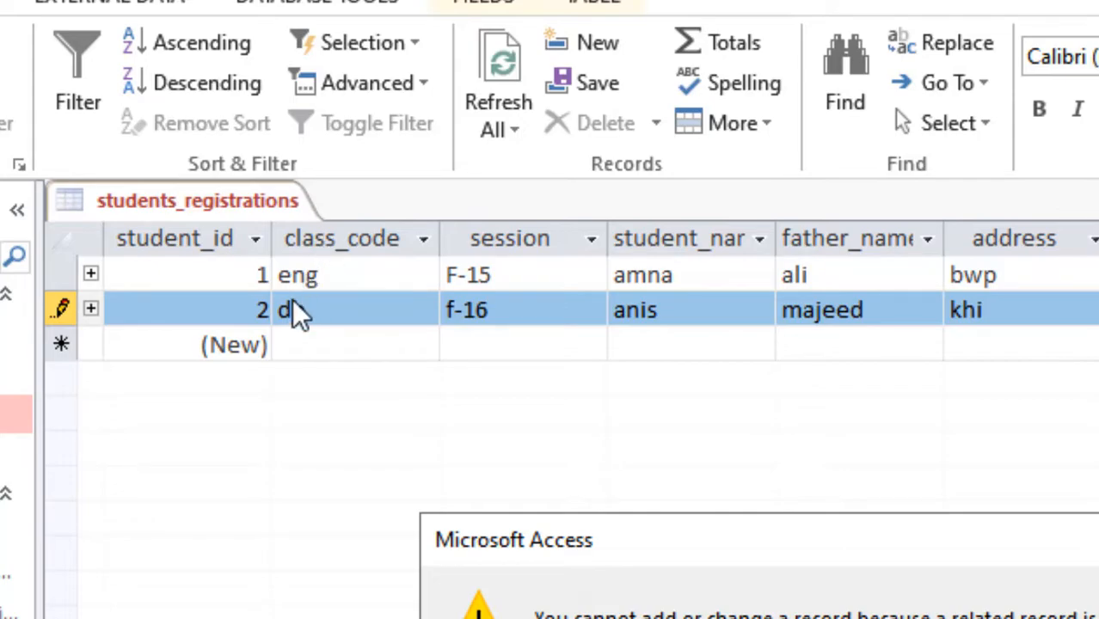
# Dismiss the error, check the class table's codes, and change the class code from db to ios
pyautogui.press('Return')
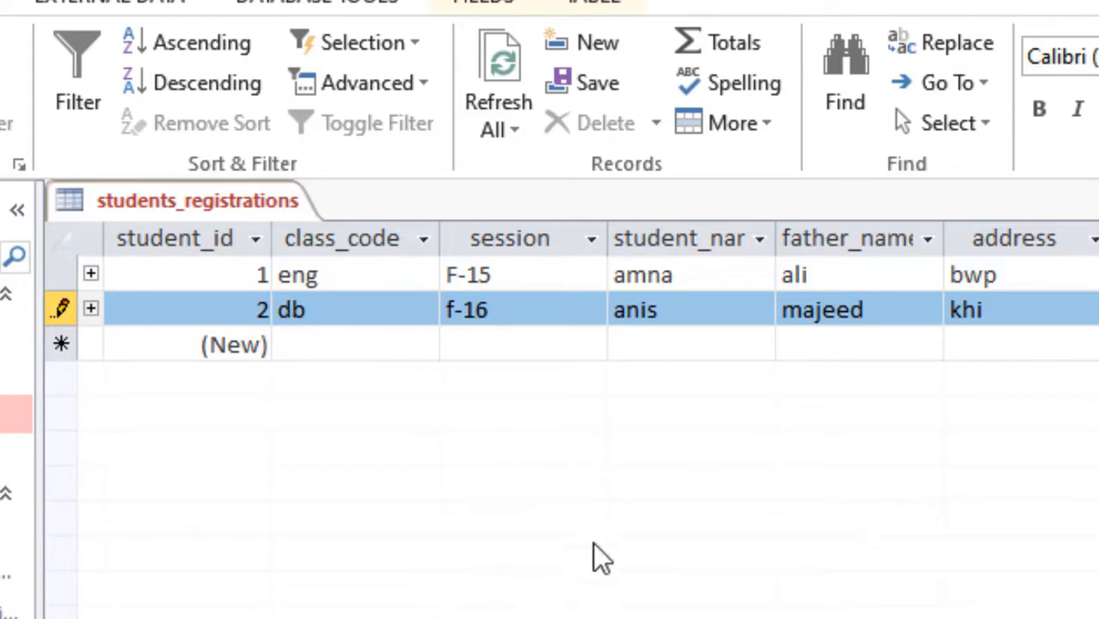
pyautogui.click(334, 310)
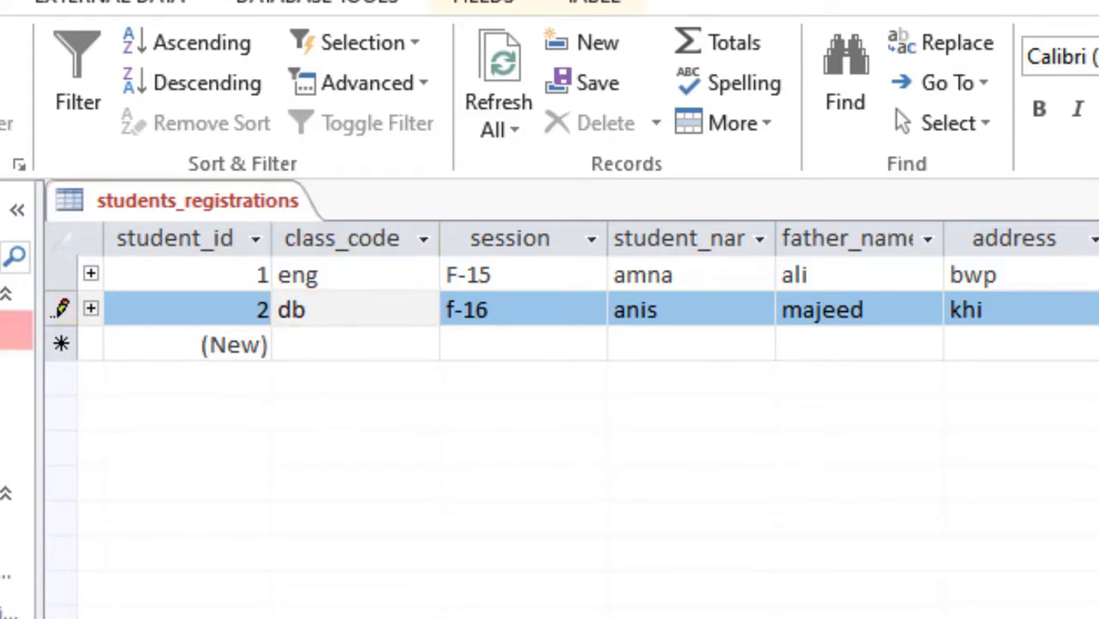
pyautogui.doubleClick(16, 330)
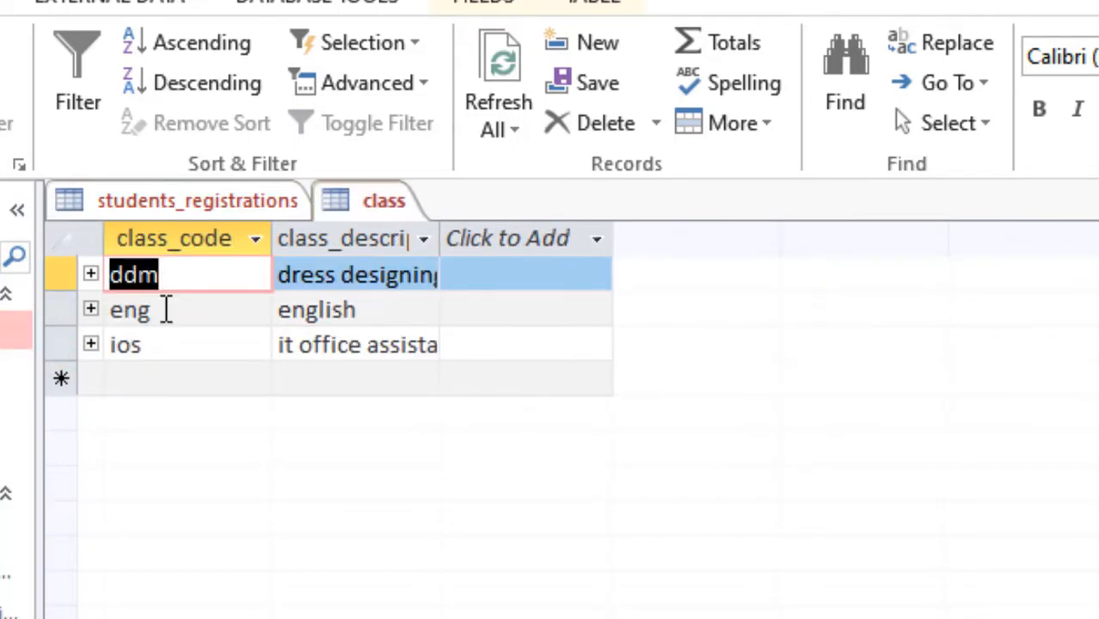
pyautogui.rightClick(367, 189)
pyautogui.click(402, 250)
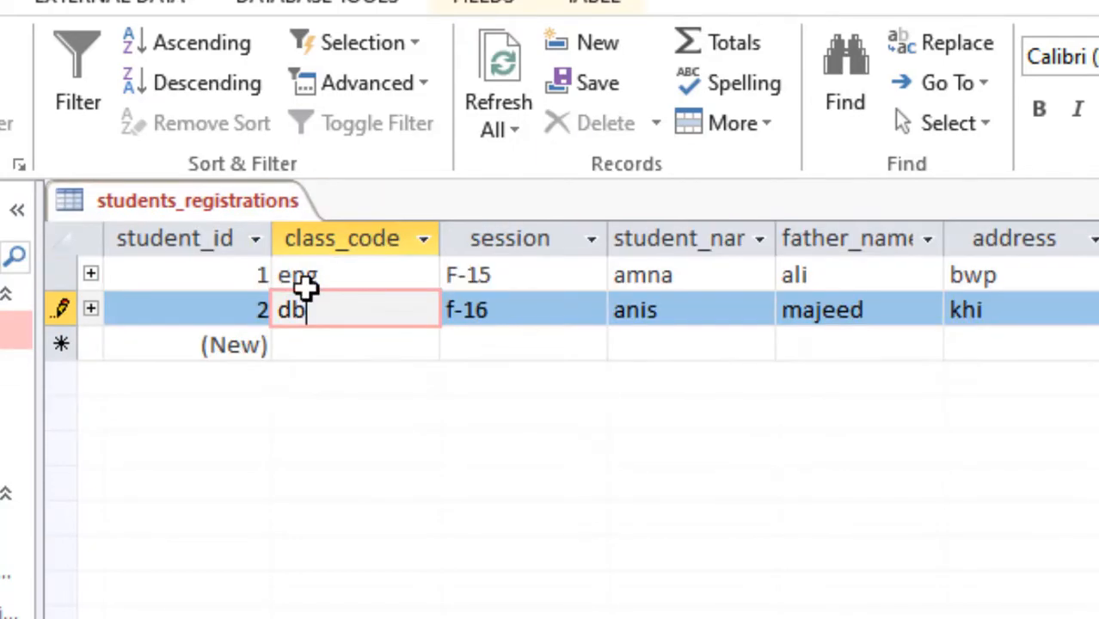
pyautogui.moveTo(356, 307); pyautogui.dragTo(256, 281)
pyautogui.write('ios')
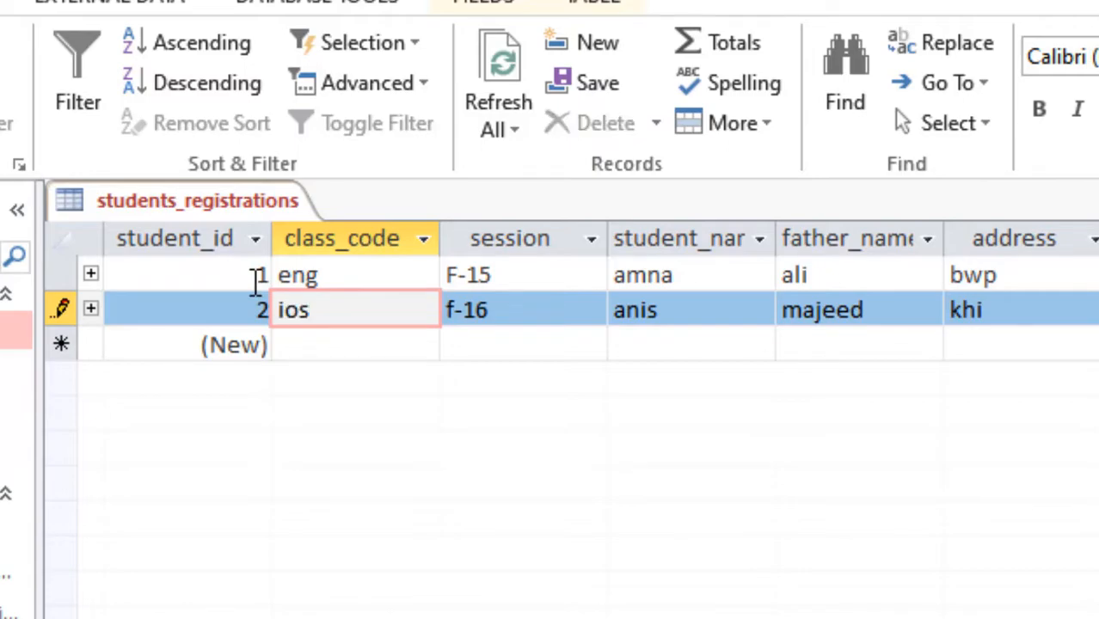
pyautogui.hotkey('shift', 'Return')
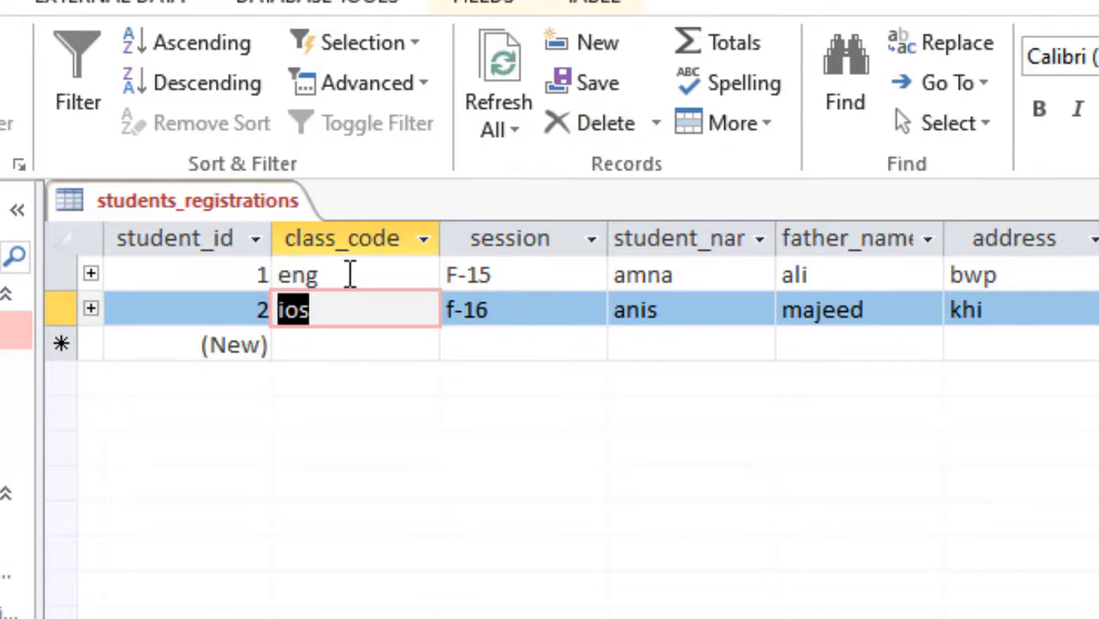
# Reopen students_registrations to verify the saved record, then open student_test_record
pyautogui.rightClick(199, 196)
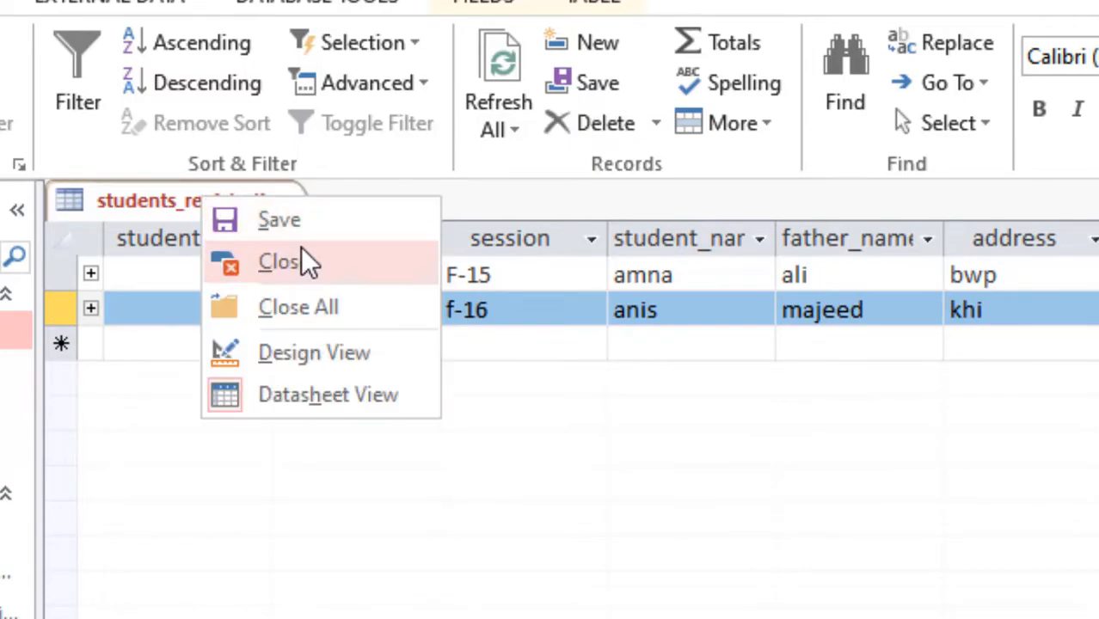
pyautogui.click(300, 261)
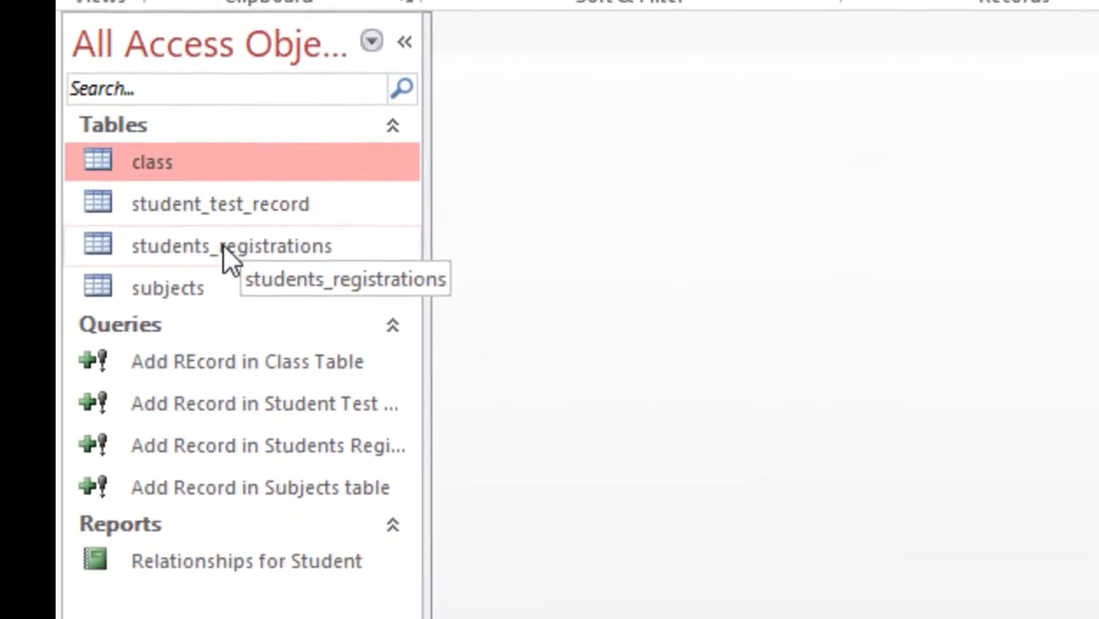
pyautogui.doubleClick(274, 246)
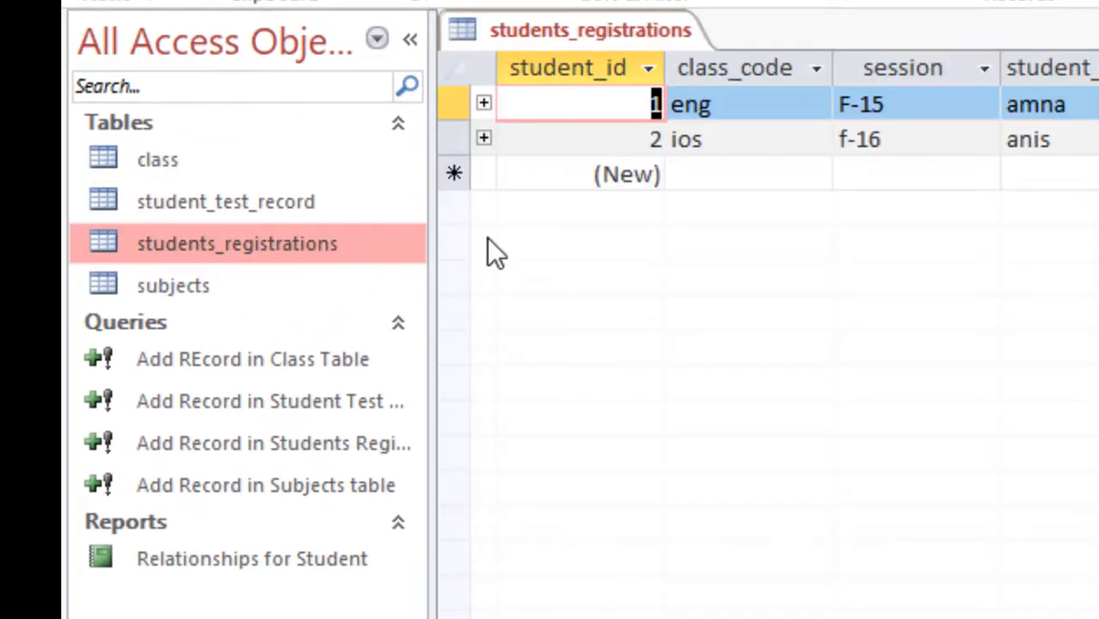
pyautogui.rightClick(606, 35)
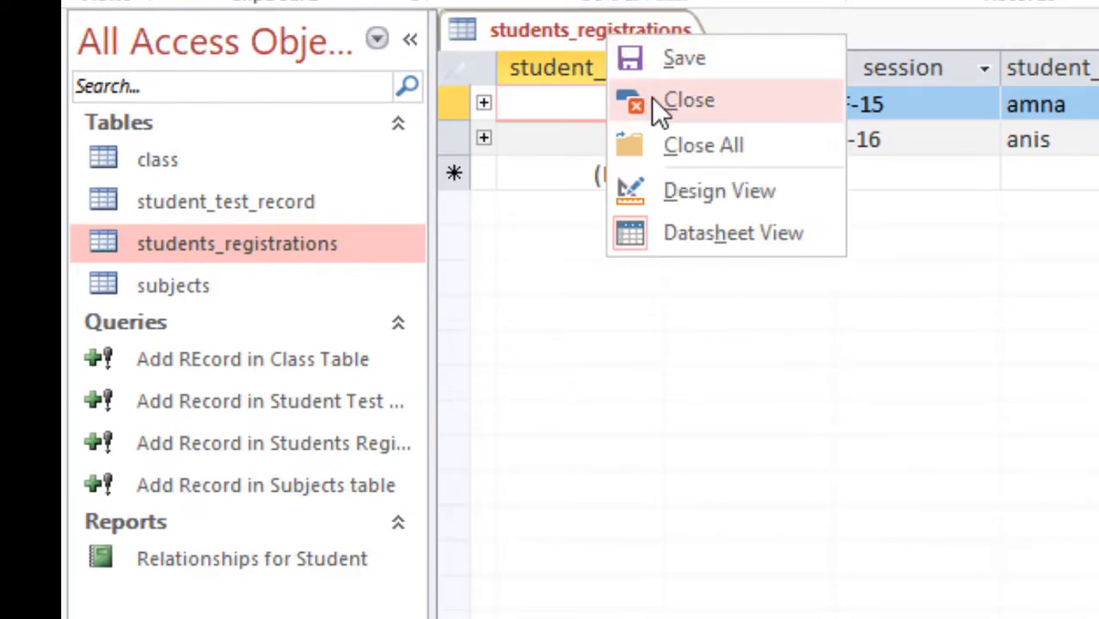
pyautogui.click(654, 100)
pyautogui.doubleClick(269, 206)
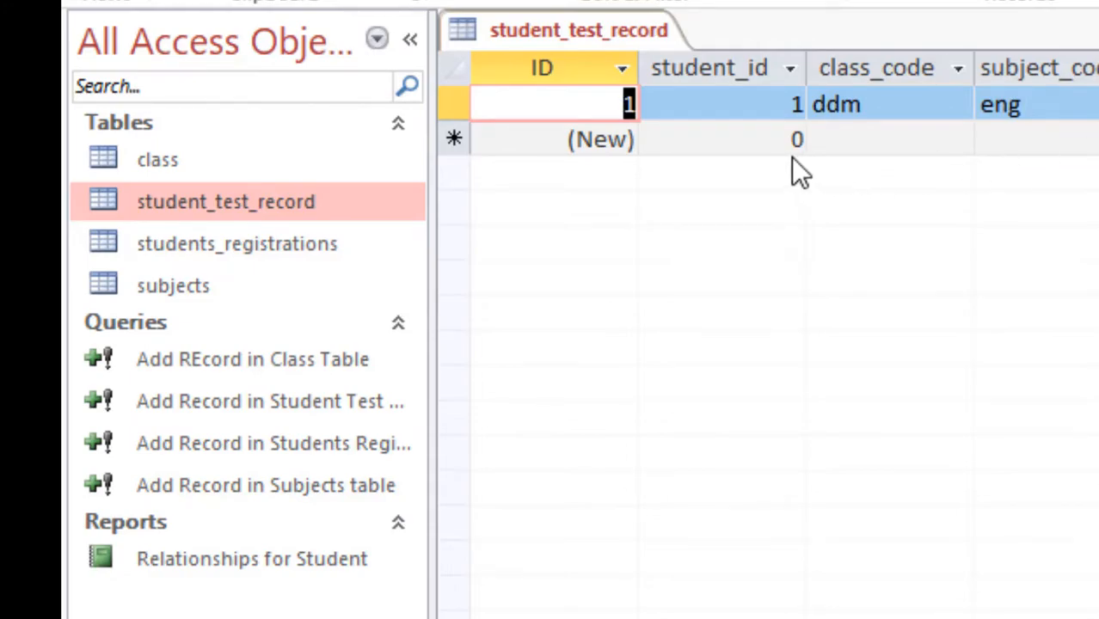
# Start a student_test_record row for student 2, class ios, subject eng, session 2016
pyautogui.moveTo(763, 138); pyautogui.dragTo(805, 142)
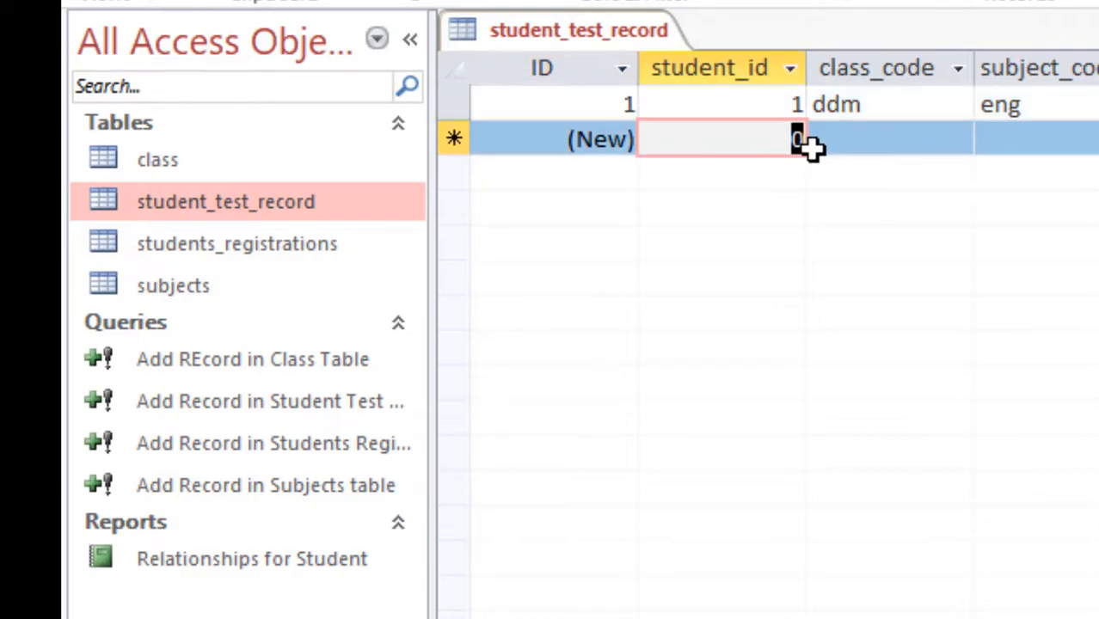
pyautogui.write('2')
pyautogui.press('Tab')
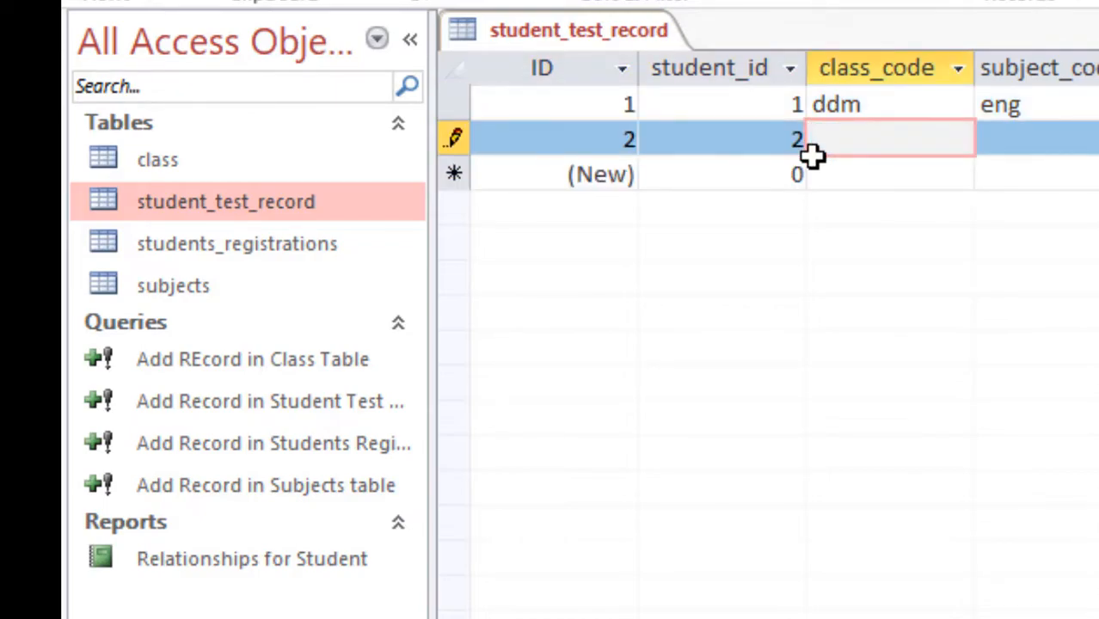
pyautogui.write('ios')
pyautogui.press('Tab')
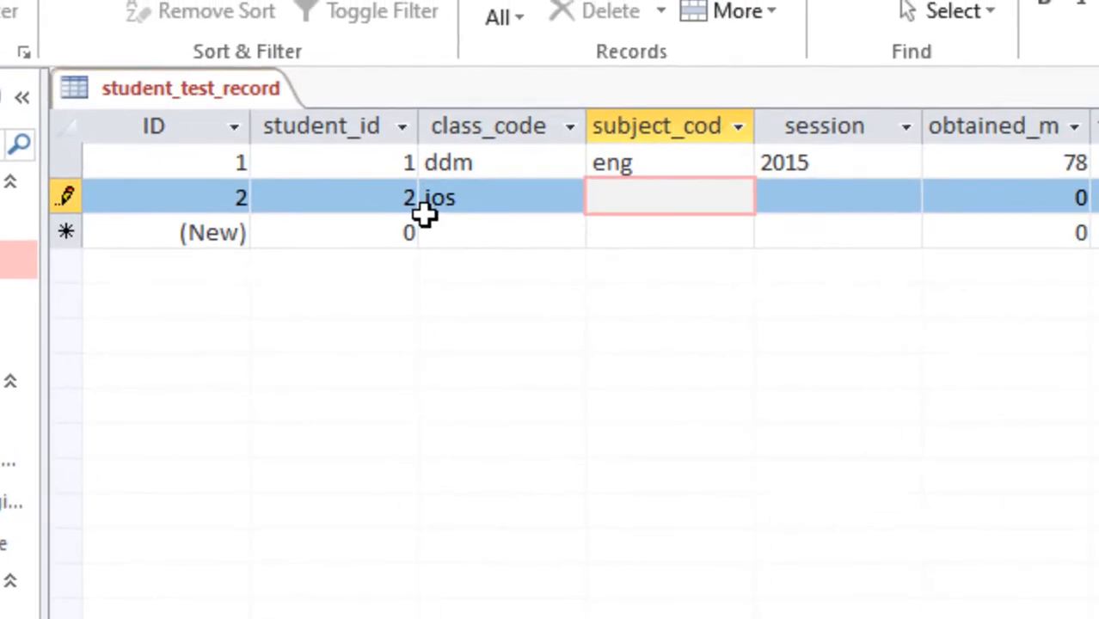
pyautogui.write('eng')
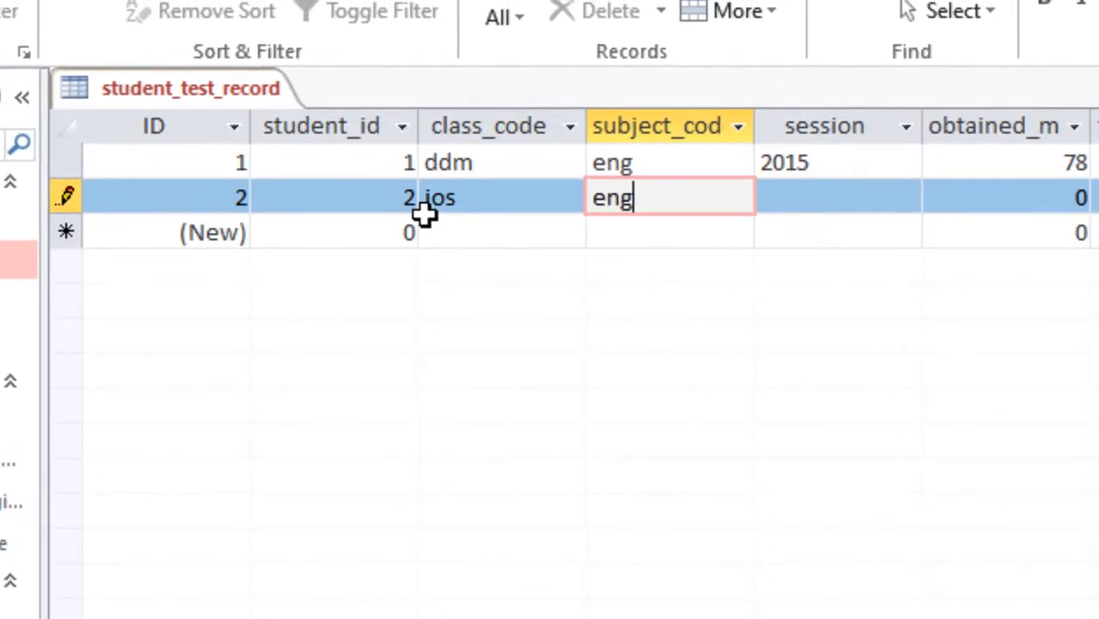
pyautogui.press('Tab')
pyautogui.write('2016')
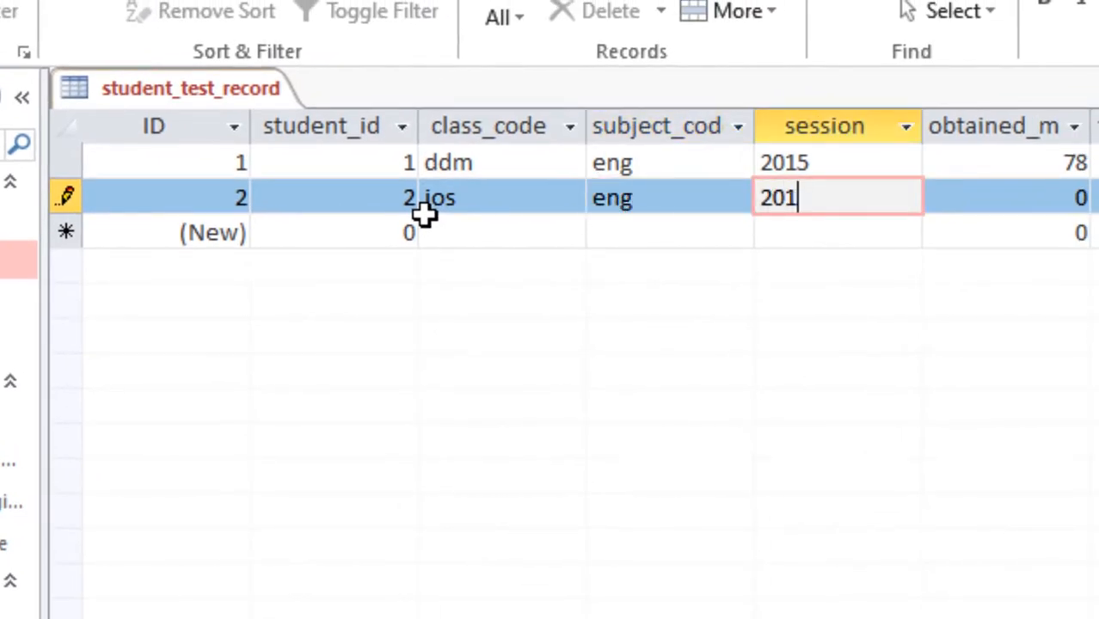
pyautogui.press('Tab')
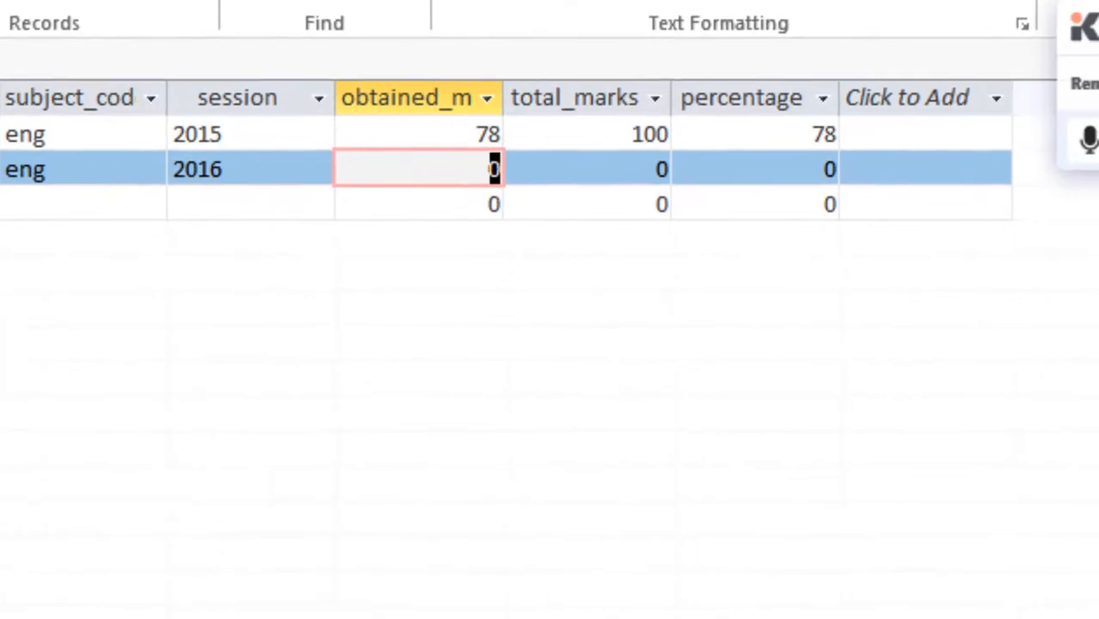
# Enter 87 obtained marks, 100 total marks and 87 percent, then close the table
pyautogui.write('87')
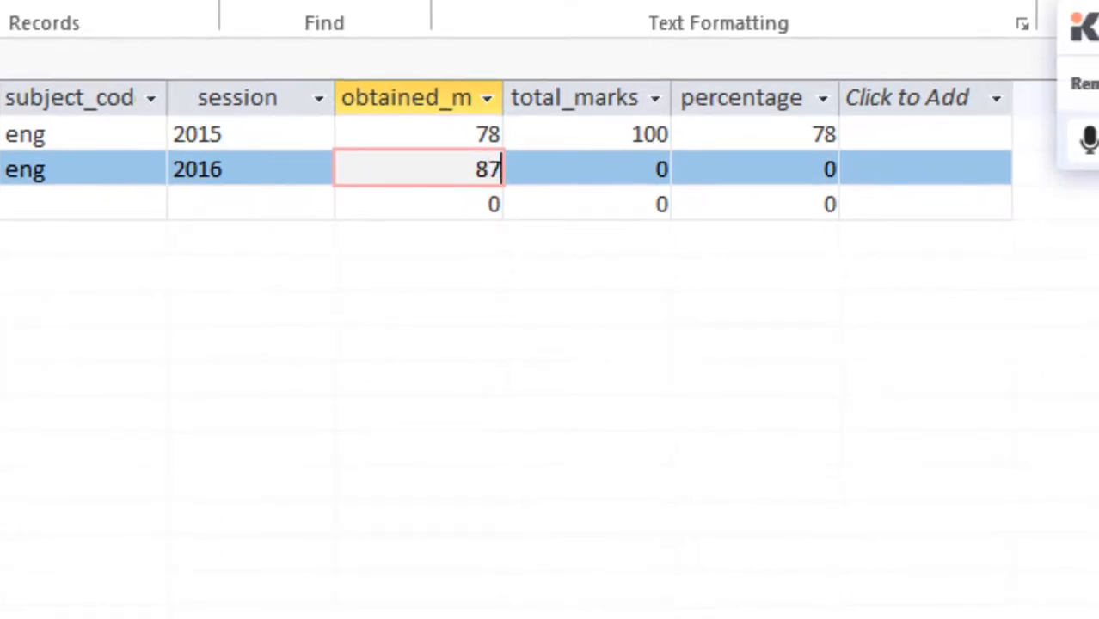
pyautogui.press('Tab')
pyautogui.write('100')
pyautogui.press('Tab')
pyautogui.write('87')
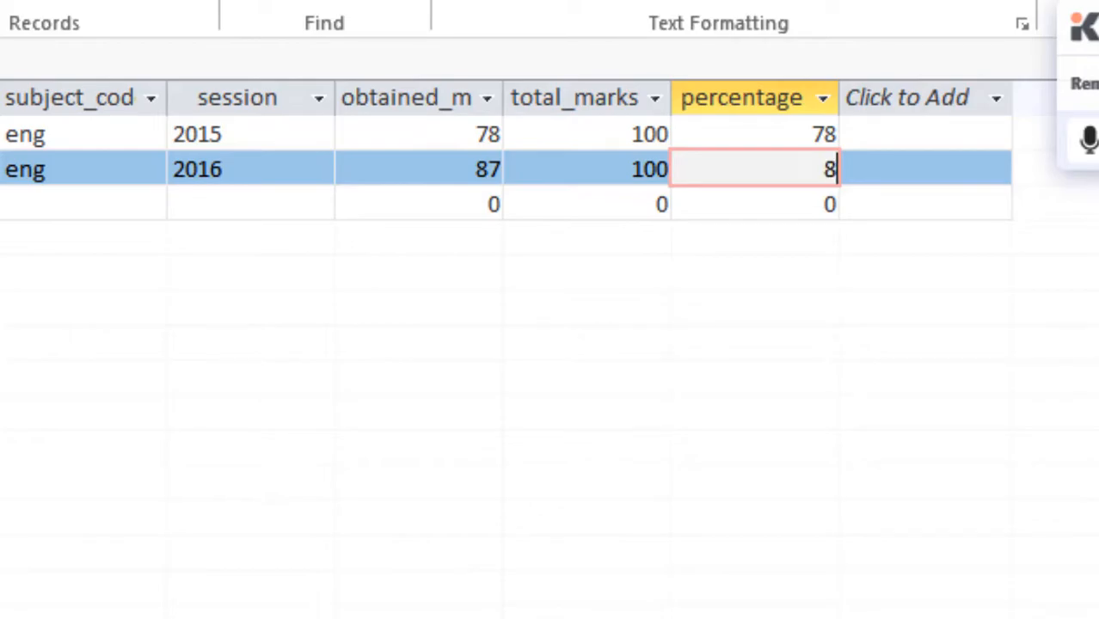
pyautogui.hotkey('shift', 'Home')
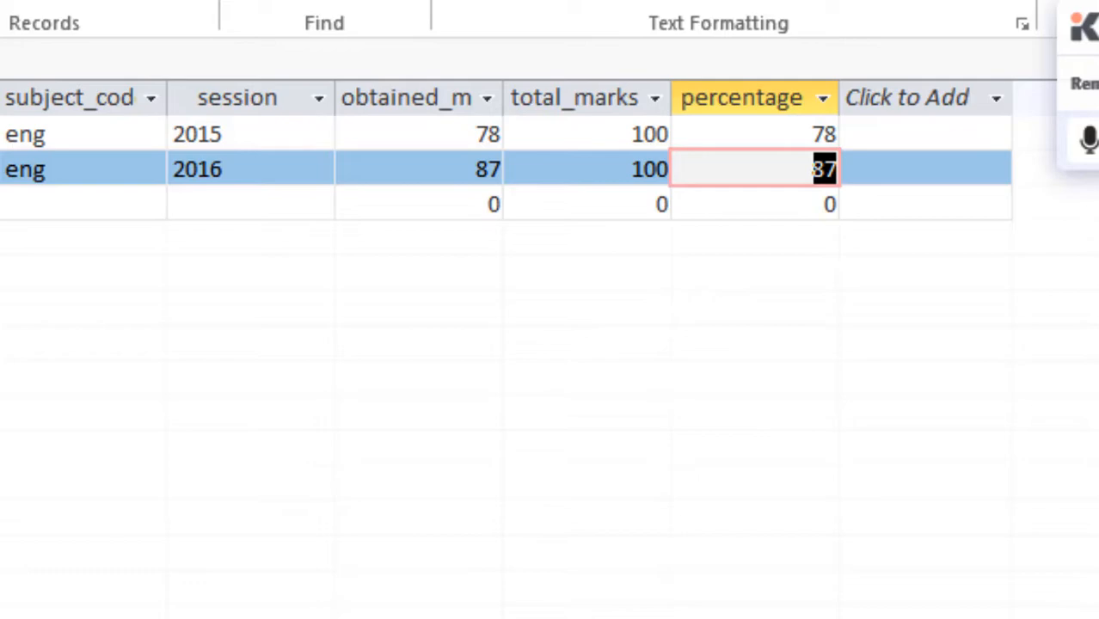
pyautogui.hotkey('ctrl', 'w')
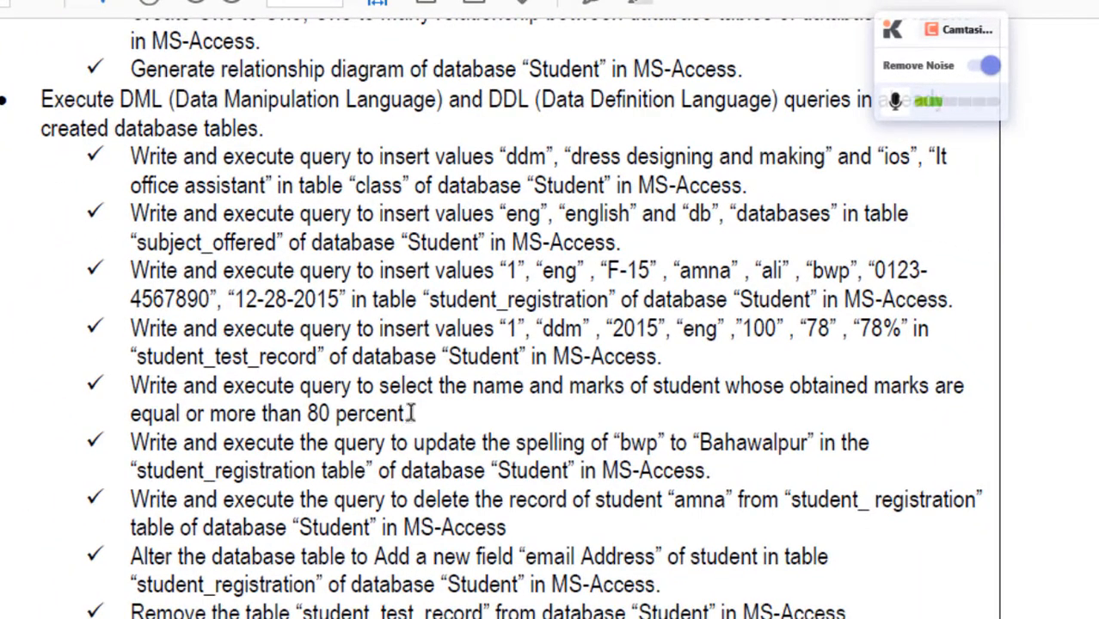
# Read the Word task about students scoring at least 80 percent, then return to Access
pyautogui.moveTo(411, 414); pyautogui.dragTo(130, 386)
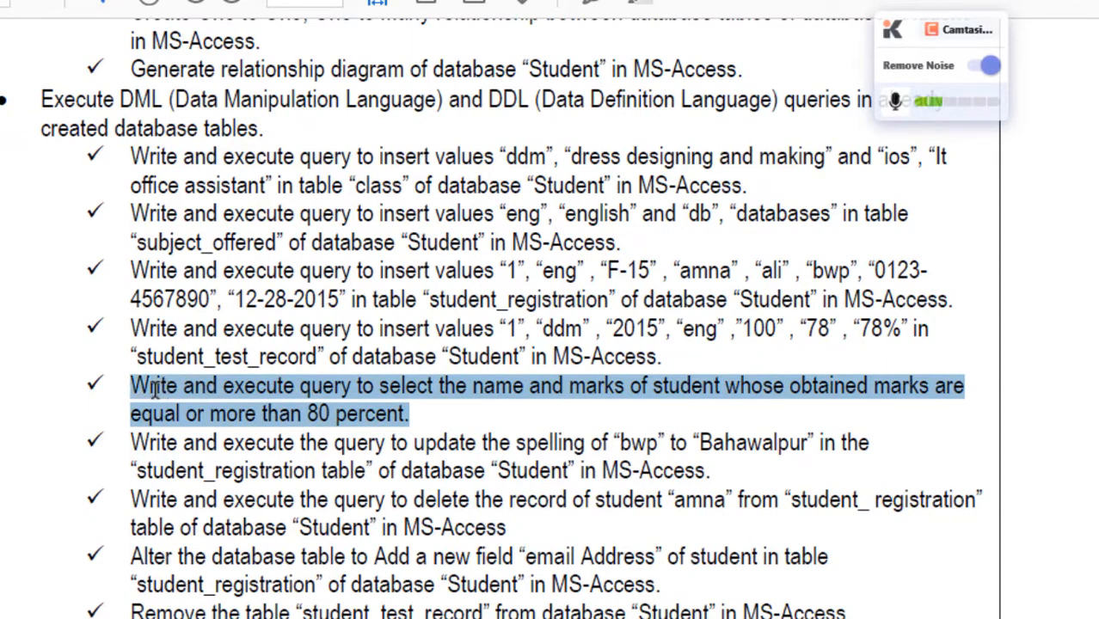
pyautogui.click(495, 401)
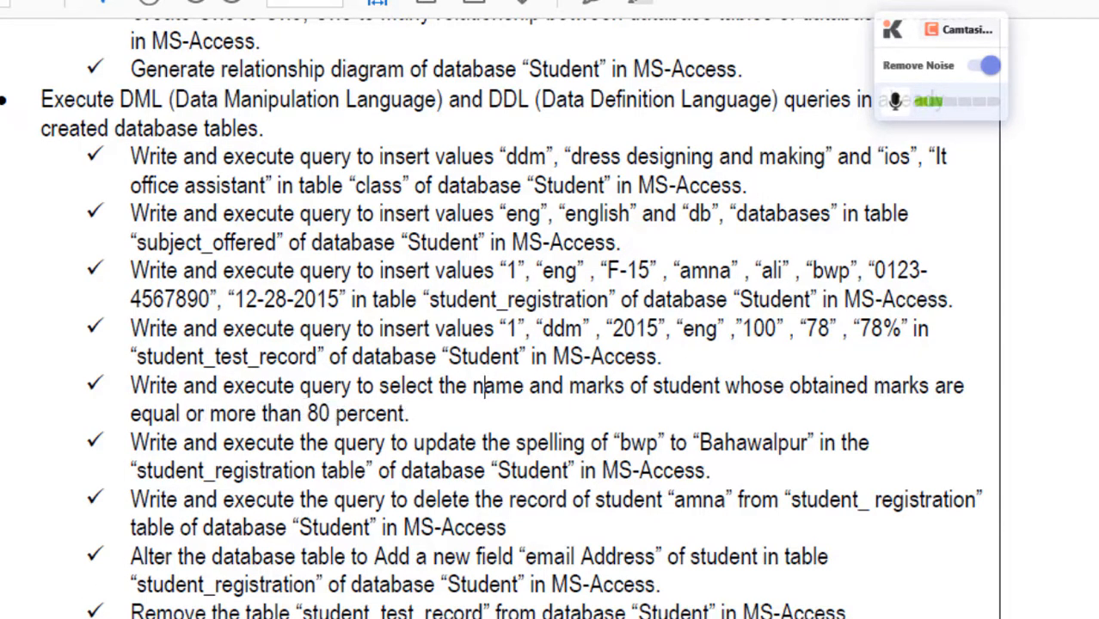
pyautogui.hotkey('alt', 'Tab')
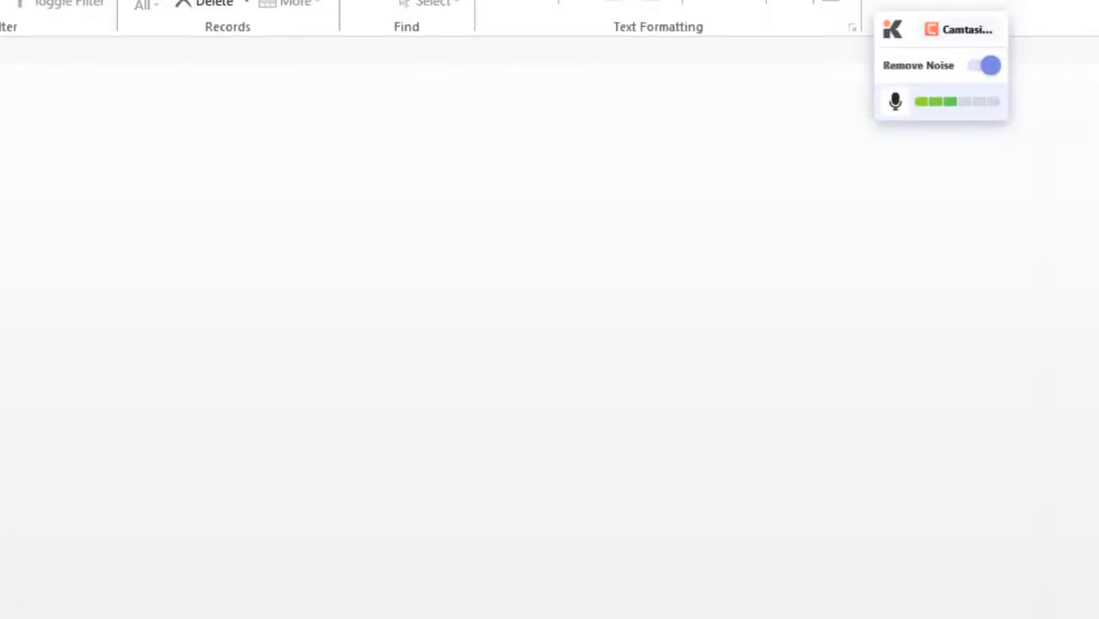
pyautogui.click(268, 93)
# Design a query on both tables with obtained_marks, percentage, student_name and criterion >=80
pyautogui.click(506, 205)
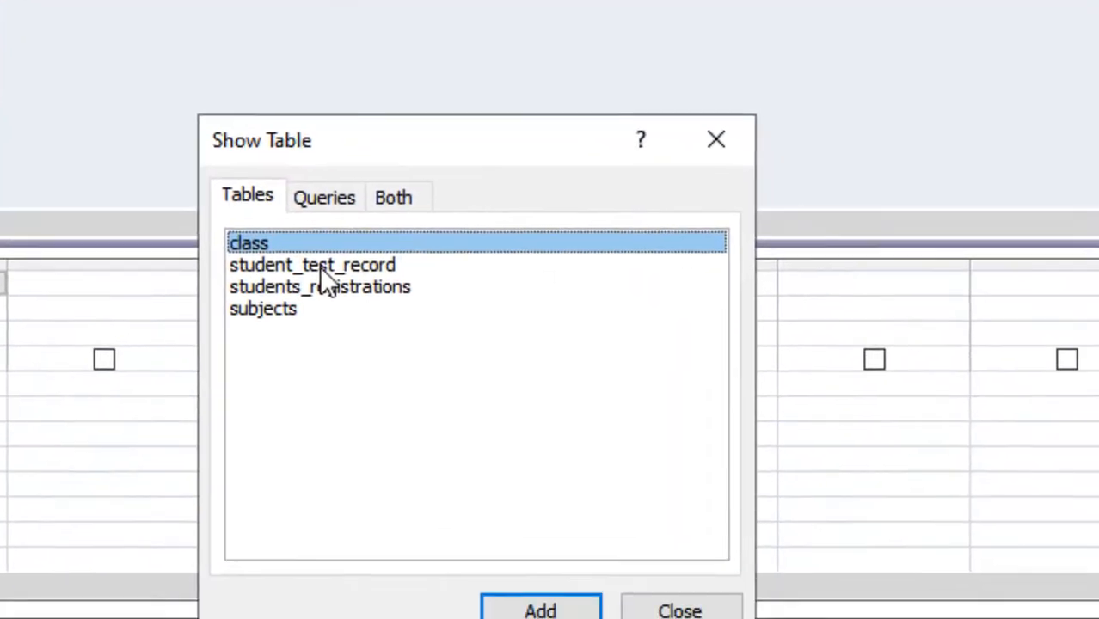
pyautogui.click(281, 232)
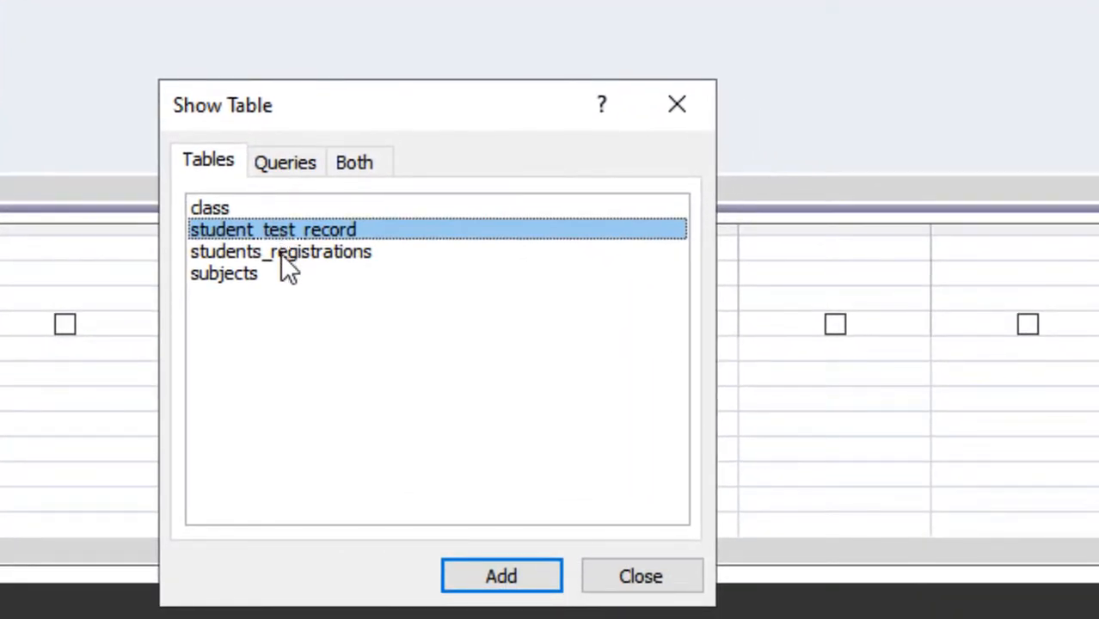
pyautogui.click(288, 254)
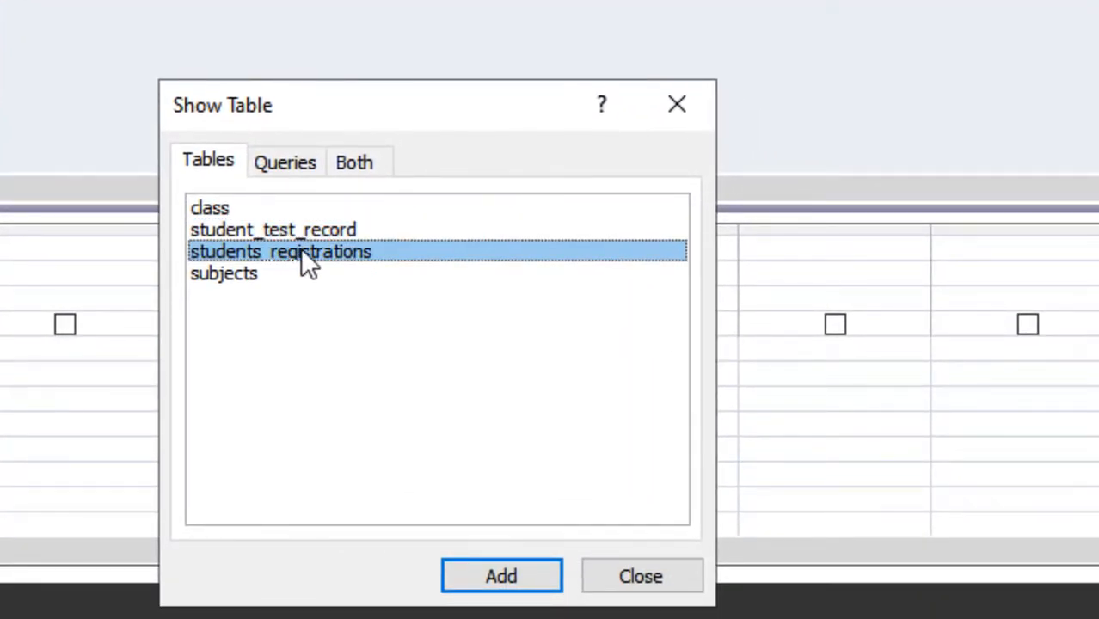
pyautogui.click(666, 585)
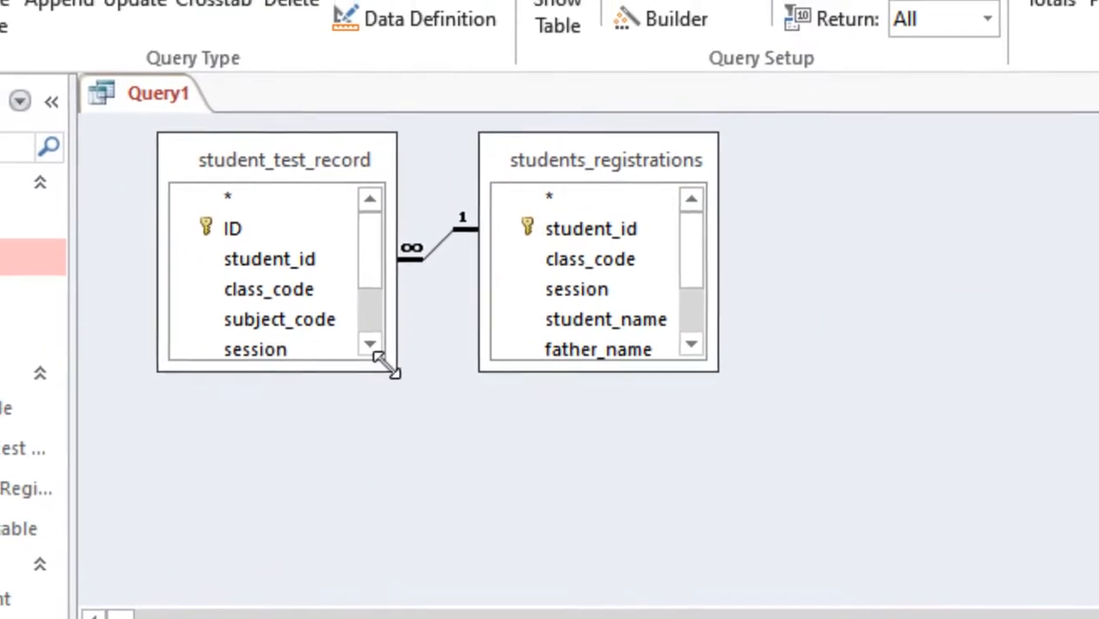
pyautogui.moveTo(138, 112); pyautogui.dragTo(192, 268)
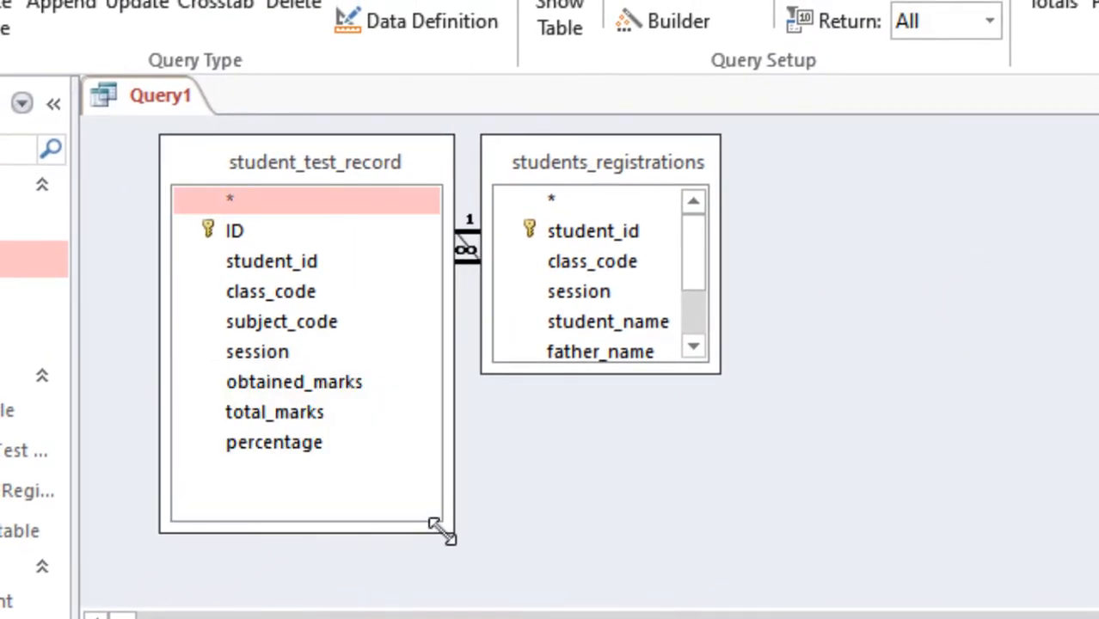
pyautogui.click(275, 383)
pyautogui.click(274, 443)
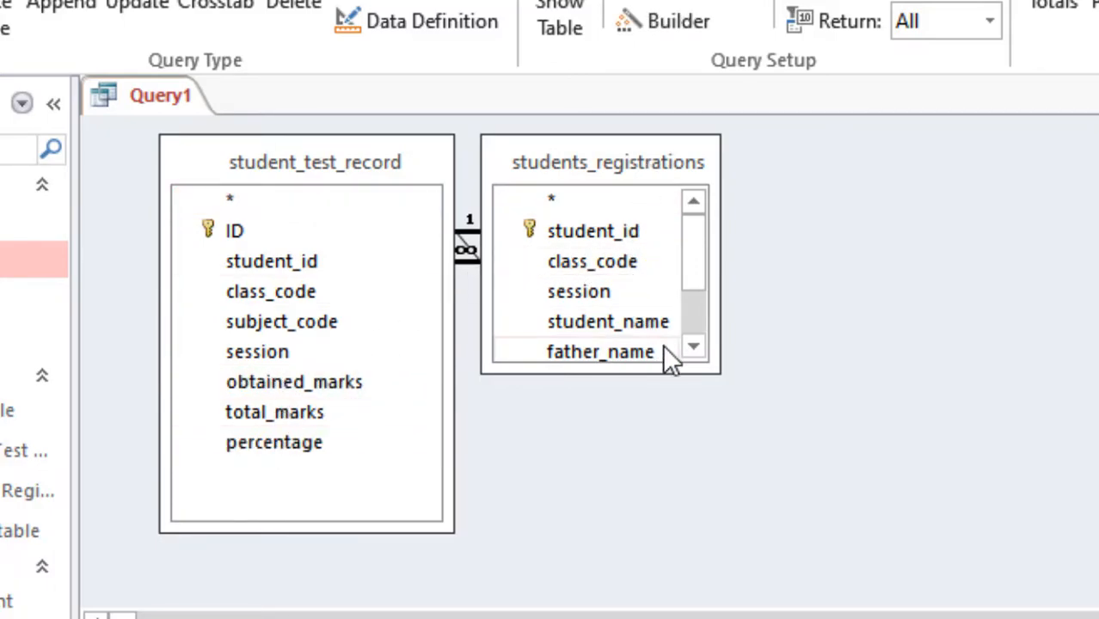
pyautogui.doubleClick(566, 321)
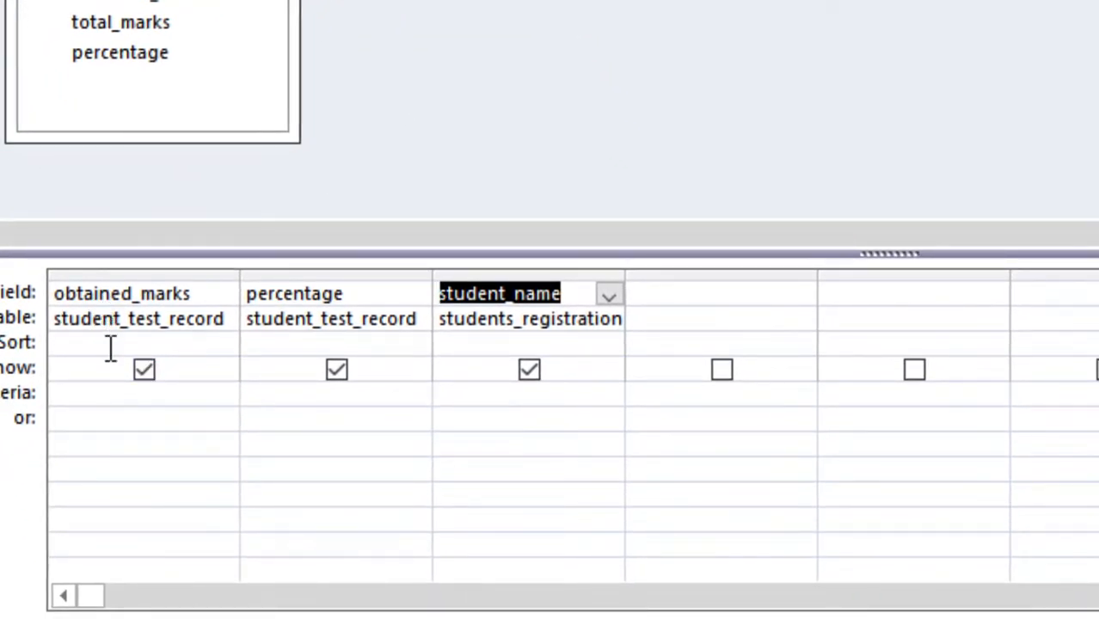
pyautogui.click(110, 392)
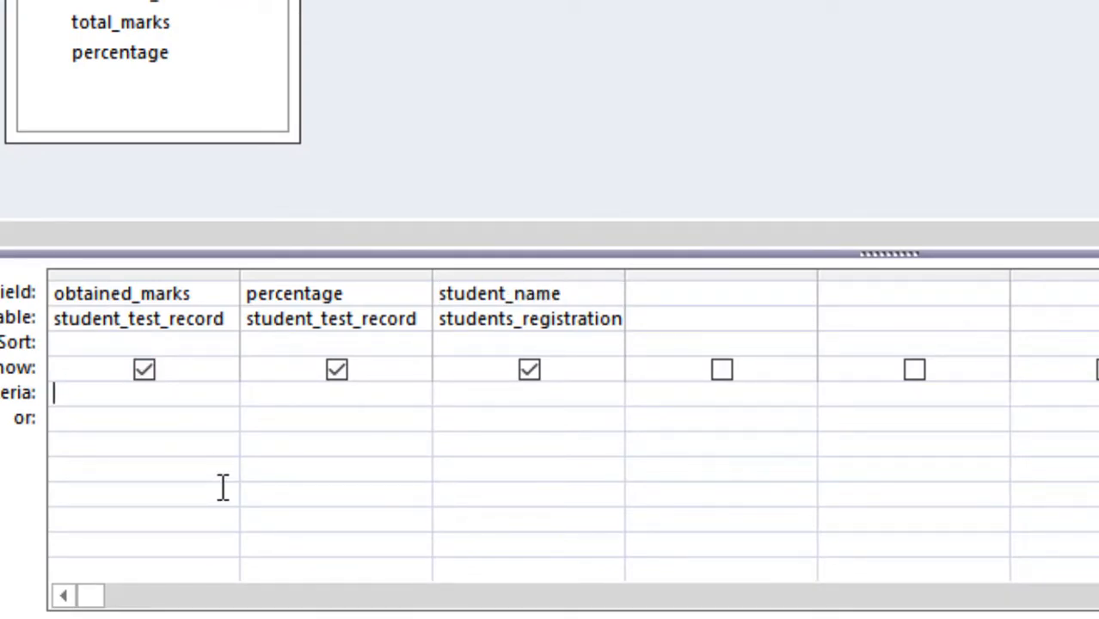
pyautogui.write('>=80')
# Save the query as 'Show Student Test Record'
pyautogui.hotkey('ctrl', 's')
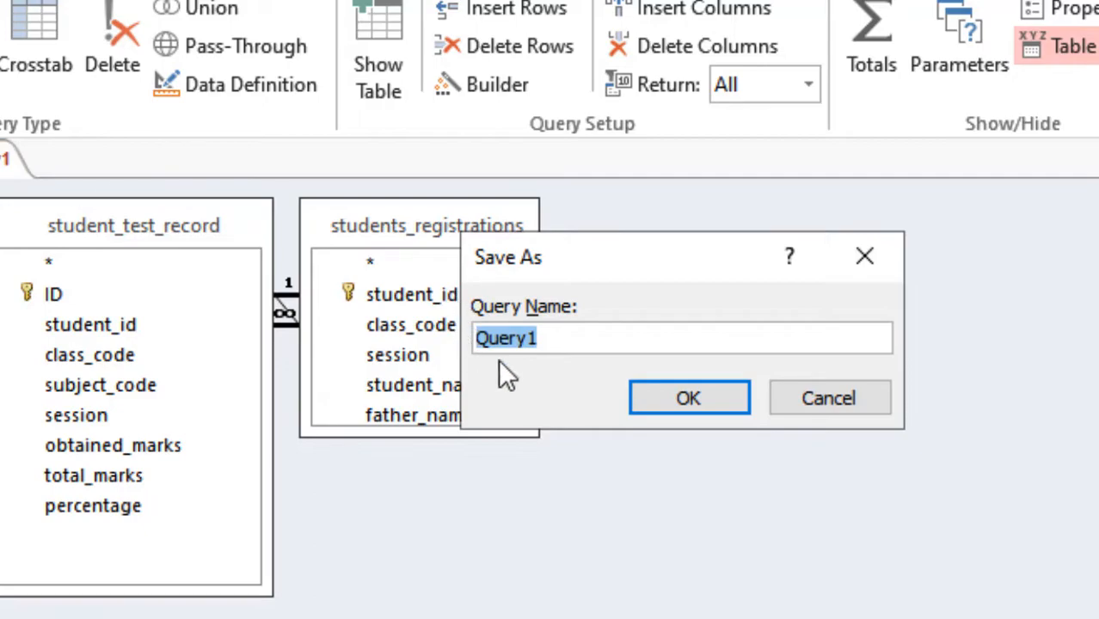
pyautogui.write('Sh')
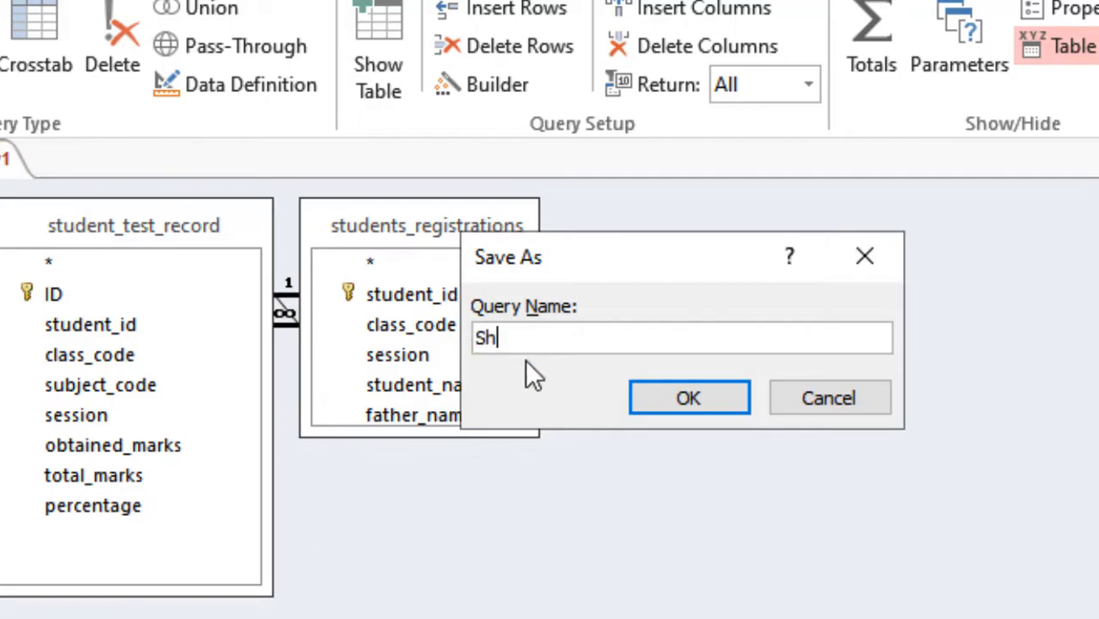
pyautogui.write('ow Student T')
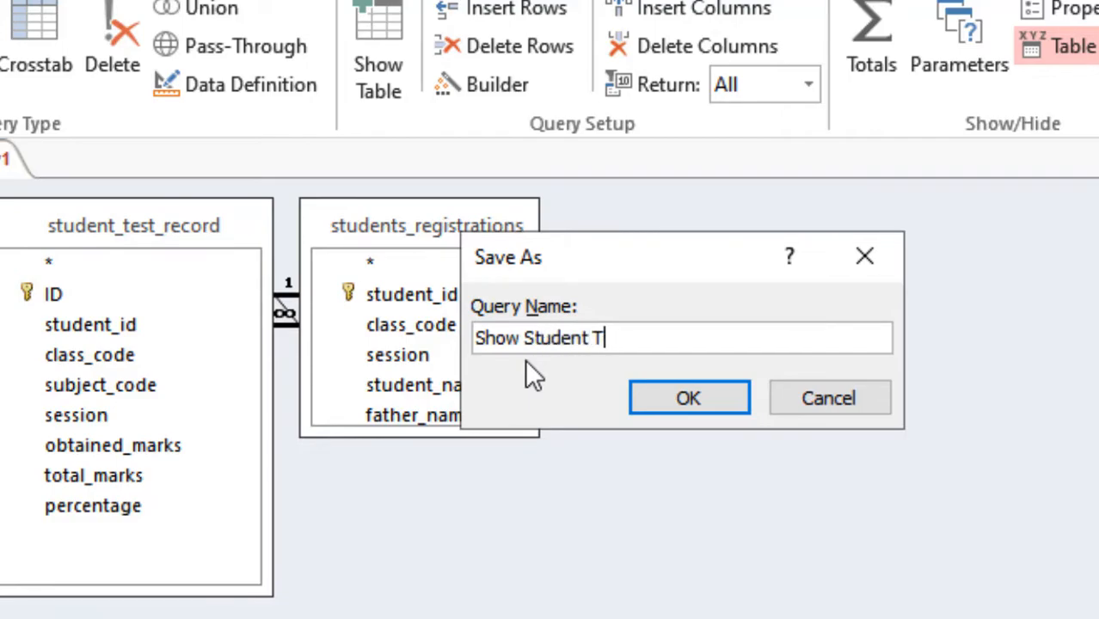
pyautogui.press('BackSpace')
pyautogui.write('Test Record')
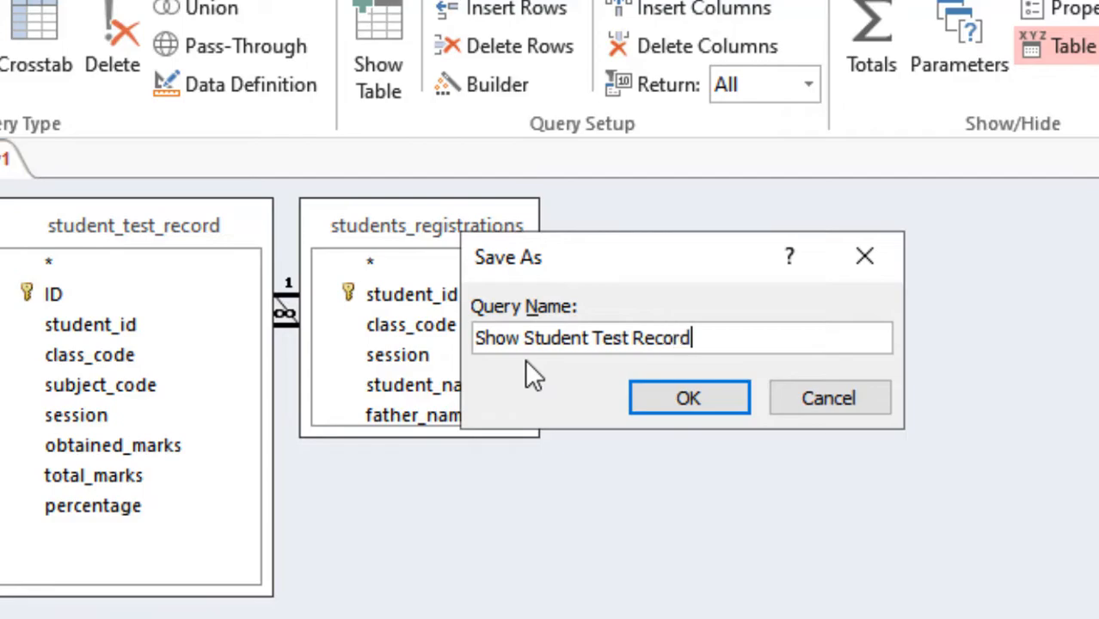
pyautogui.press('Return')
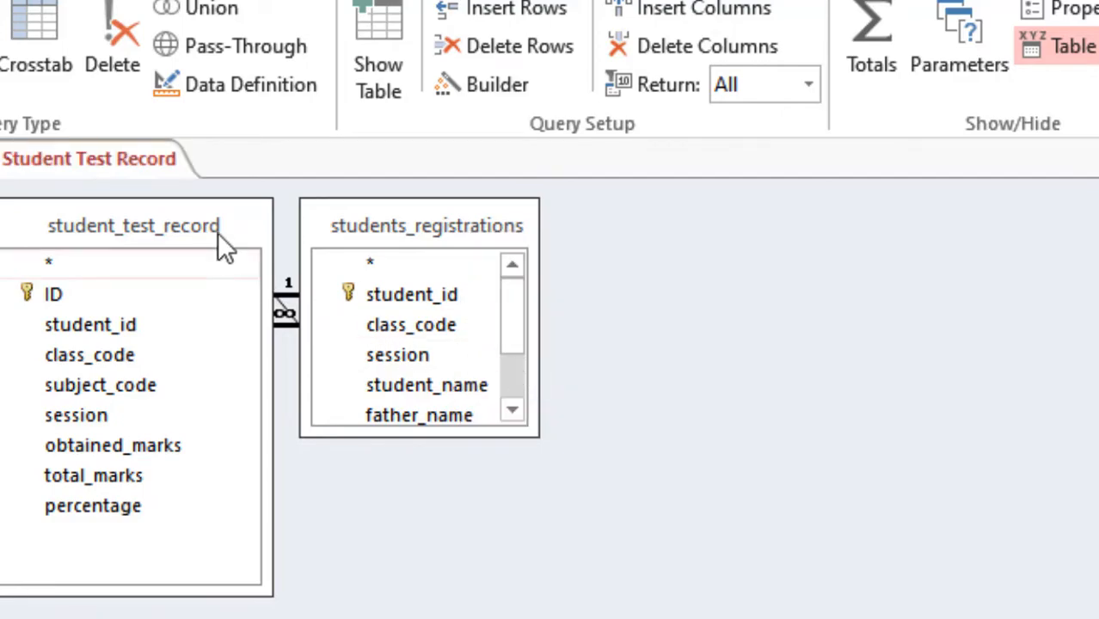
# Run the query to review matching students' marks, percentages and names, then close it
pyautogui.click(0, 51)
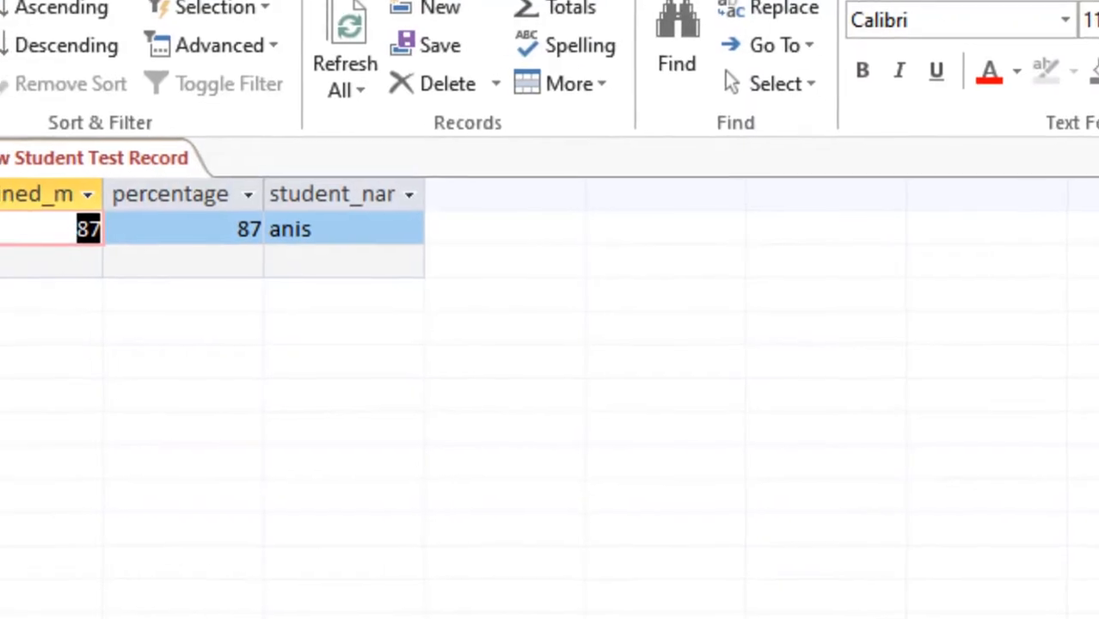
pyautogui.click(12, 226)
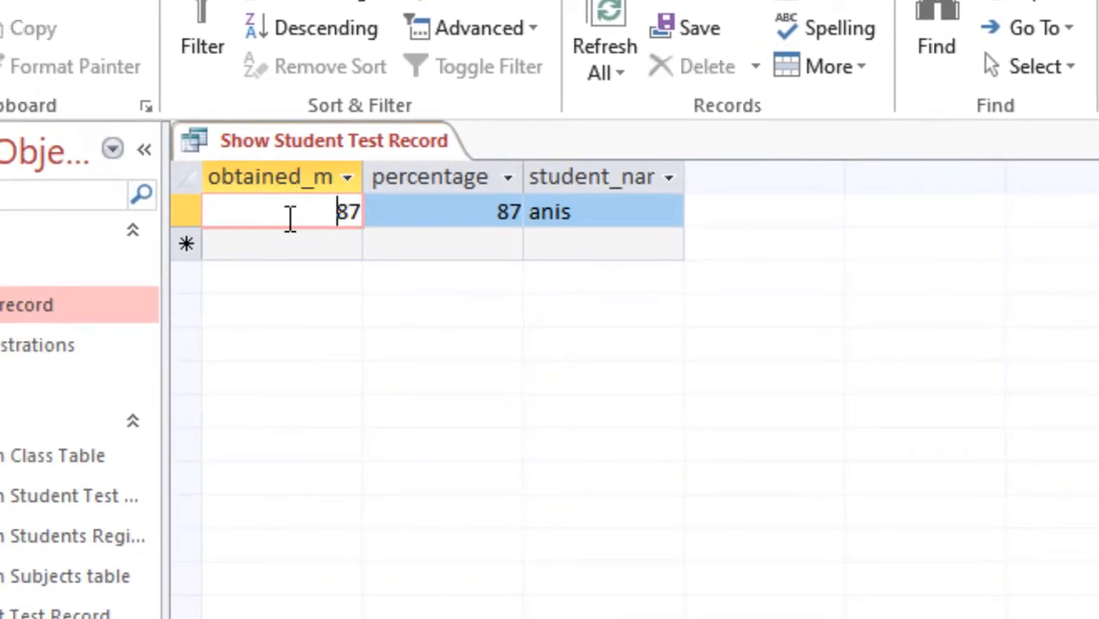
pyautogui.click(444, 210)
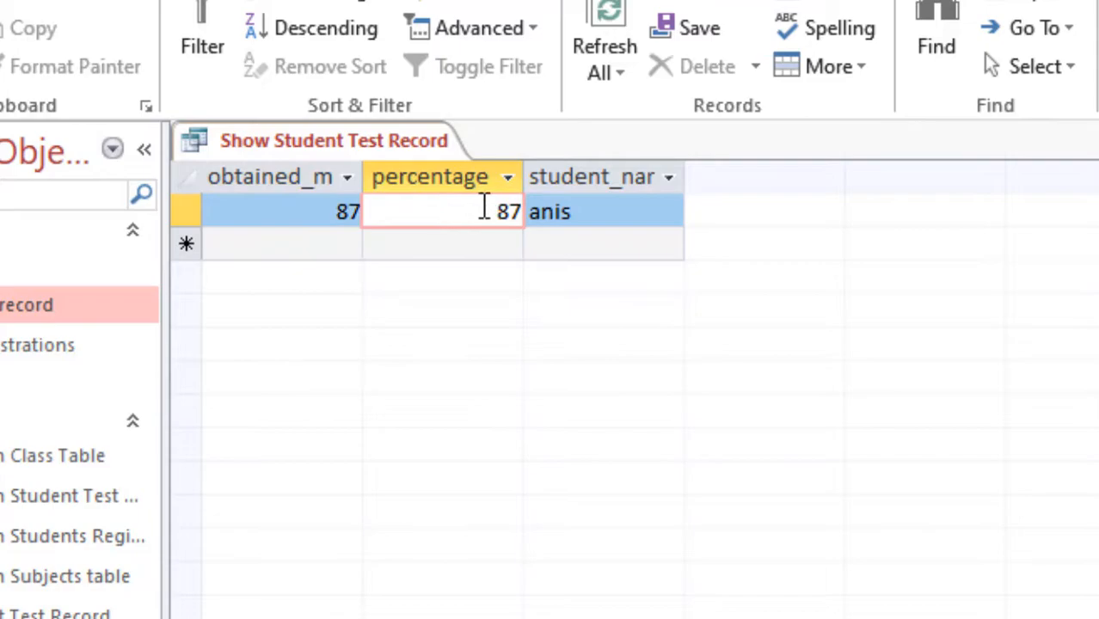
pyautogui.click(607, 212)
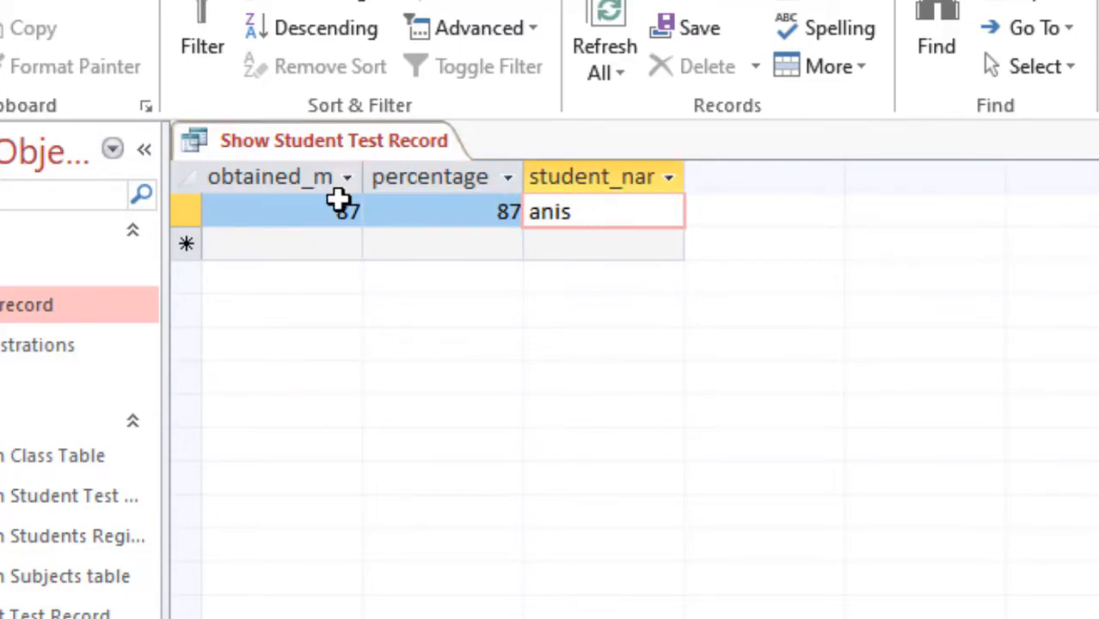
pyautogui.rightClick(343, 146)
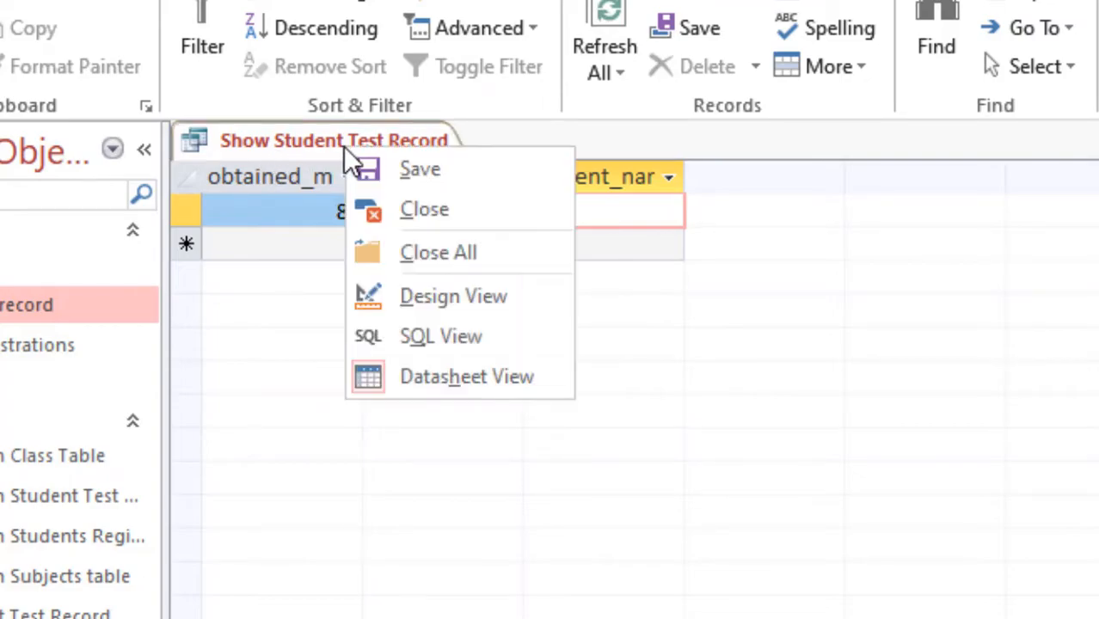
pyautogui.click(419, 210)
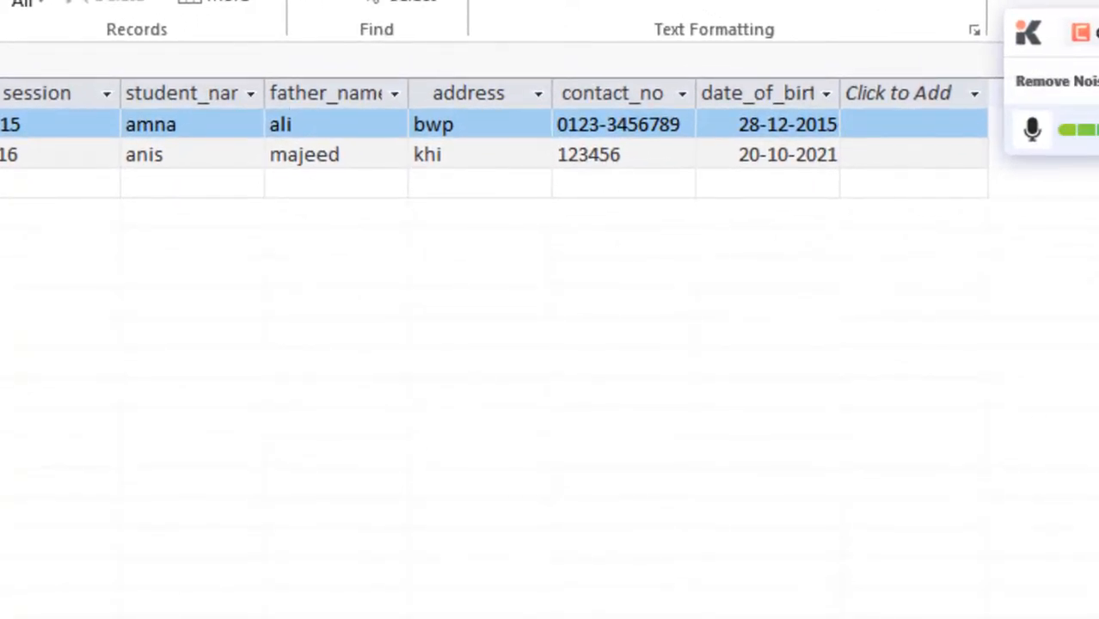
# Close the students_registrations table, leaving the workspace empty
pyautogui.hotkey('ctrl', 'w')
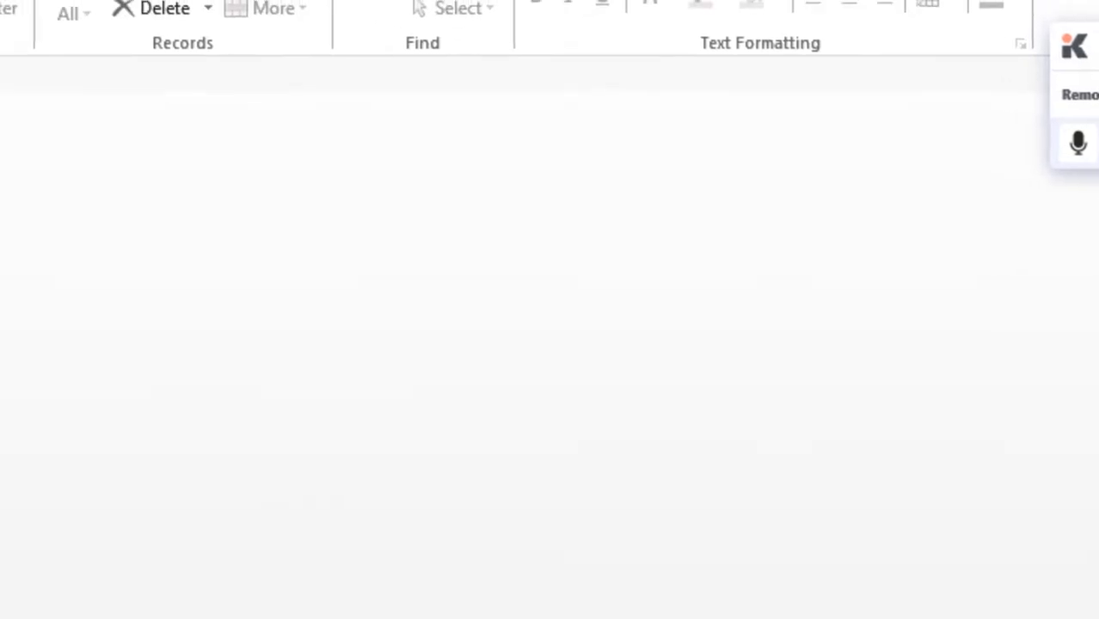
# Start a query design on students_registrations containing the address field
pyautogui.click(248, 93)
pyautogui.click(454, 201)
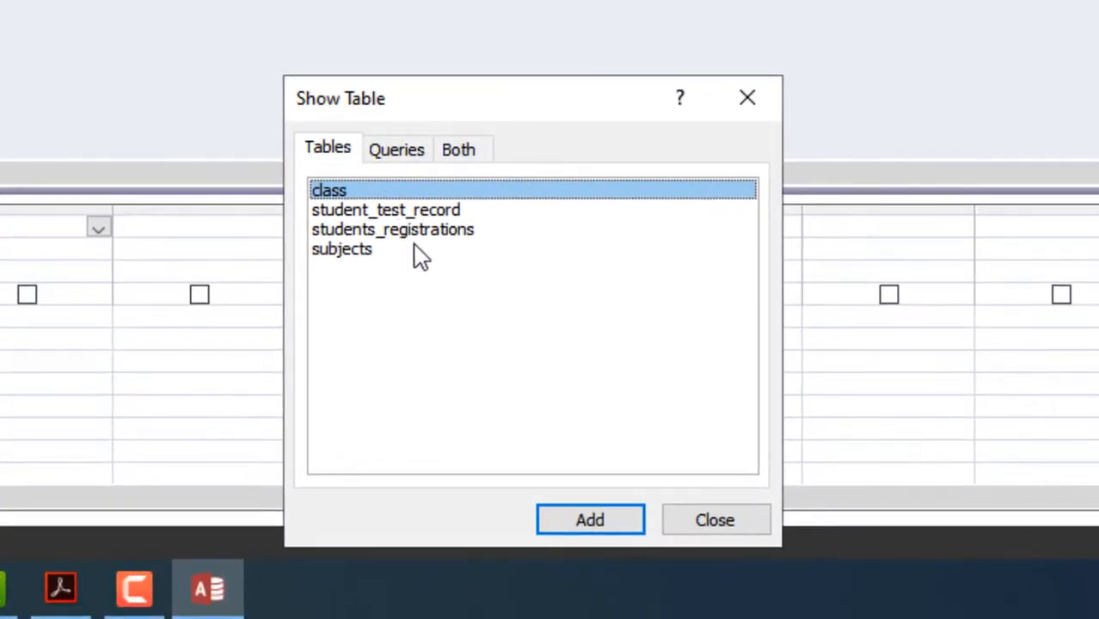
pyautogui.click(405, 234)
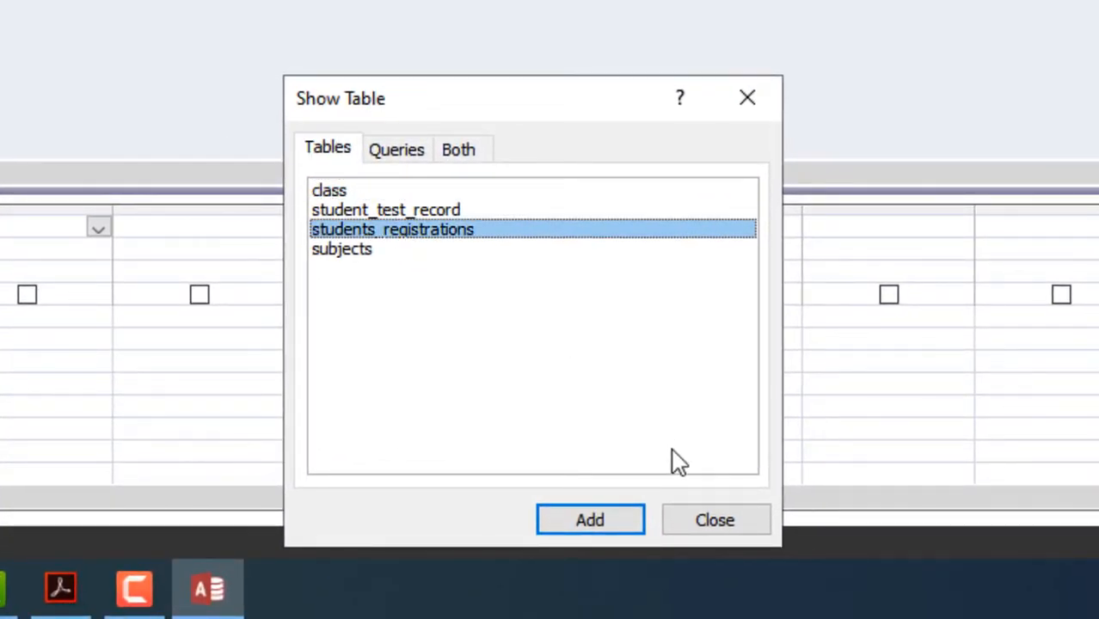
pyautogui.click(703, 521)
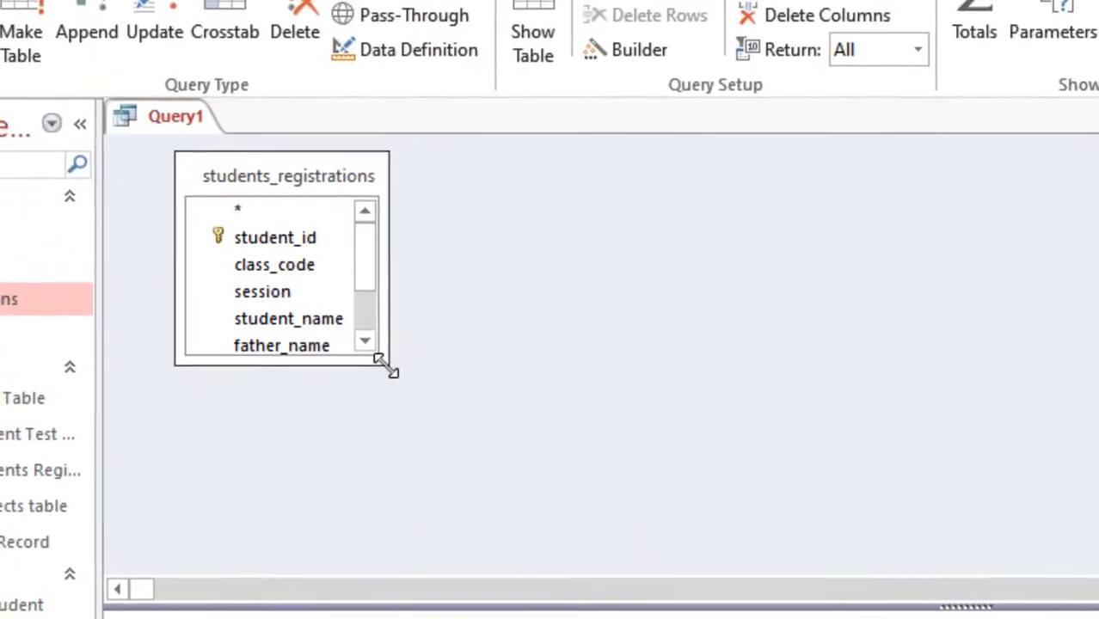
pyautogui.moveTo(385, 361); pyautogui.dragTo(478, 565)
pyautogui.click(278, 379)
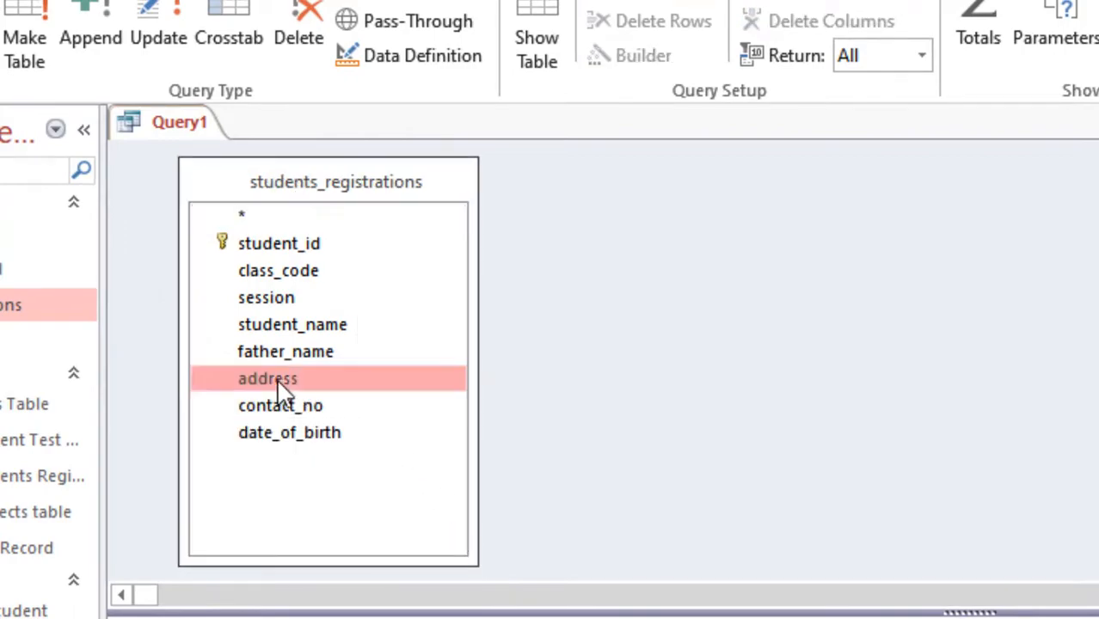
pyautogui.doubleClick(277, 387)
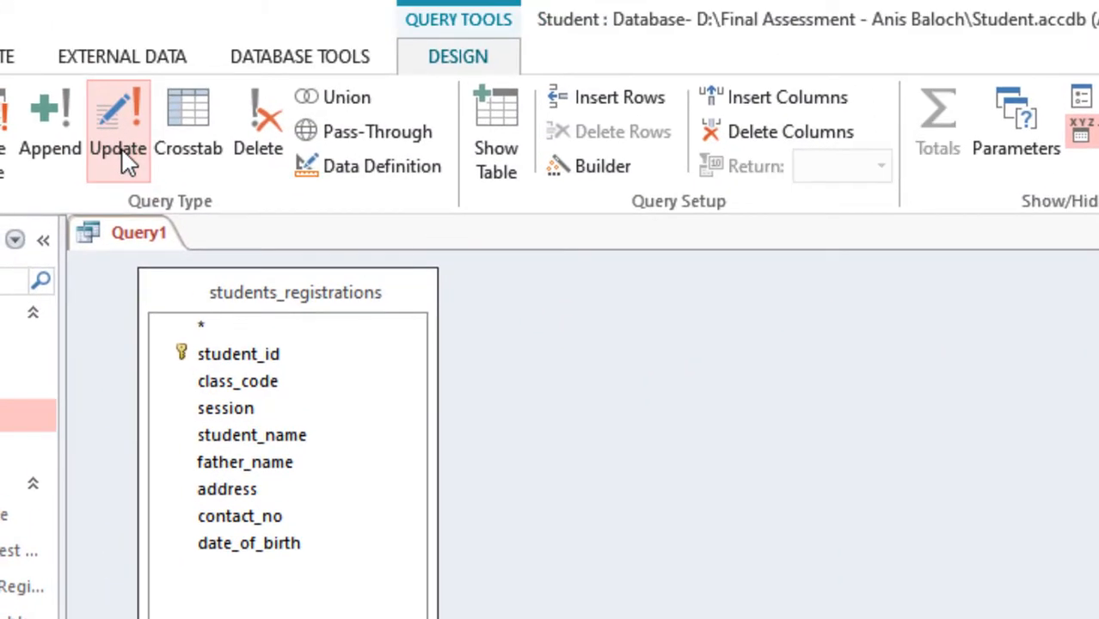
# Make it an update query setting address to Bahawalpur where it equals bwp
pyautogui.click(125, 159)
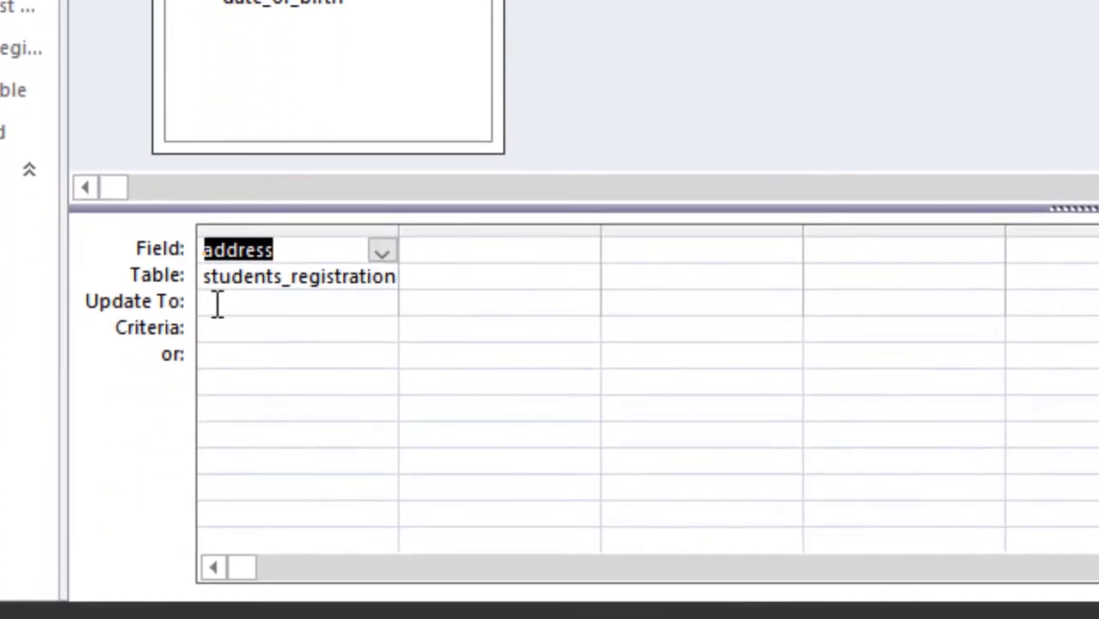
pyautogui.click(218, 303)
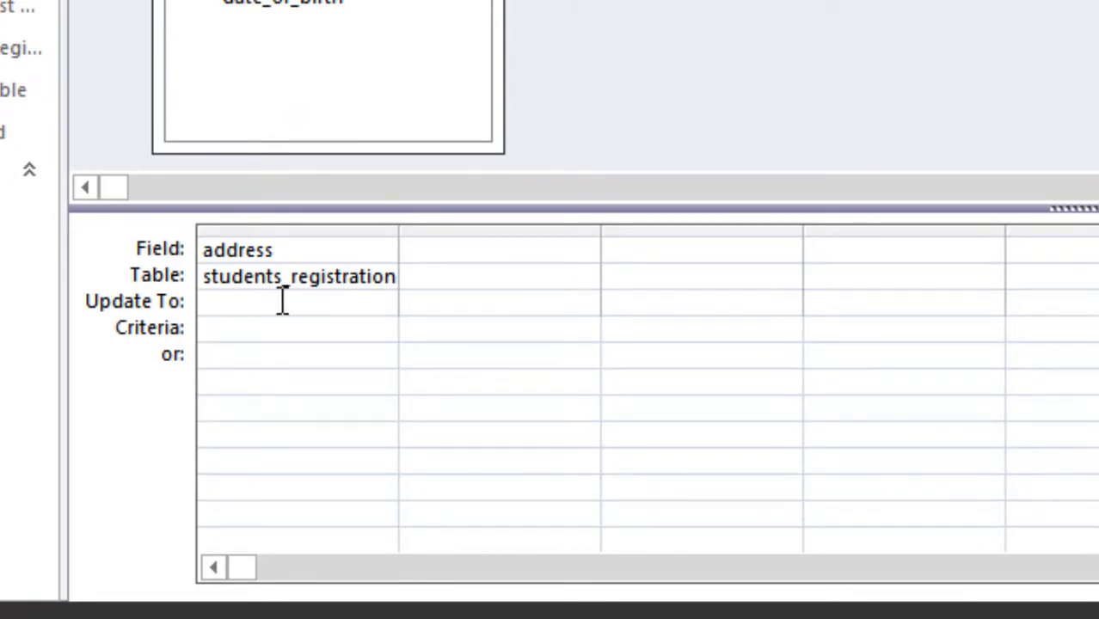
pyautogui.write('Bahawalpur')
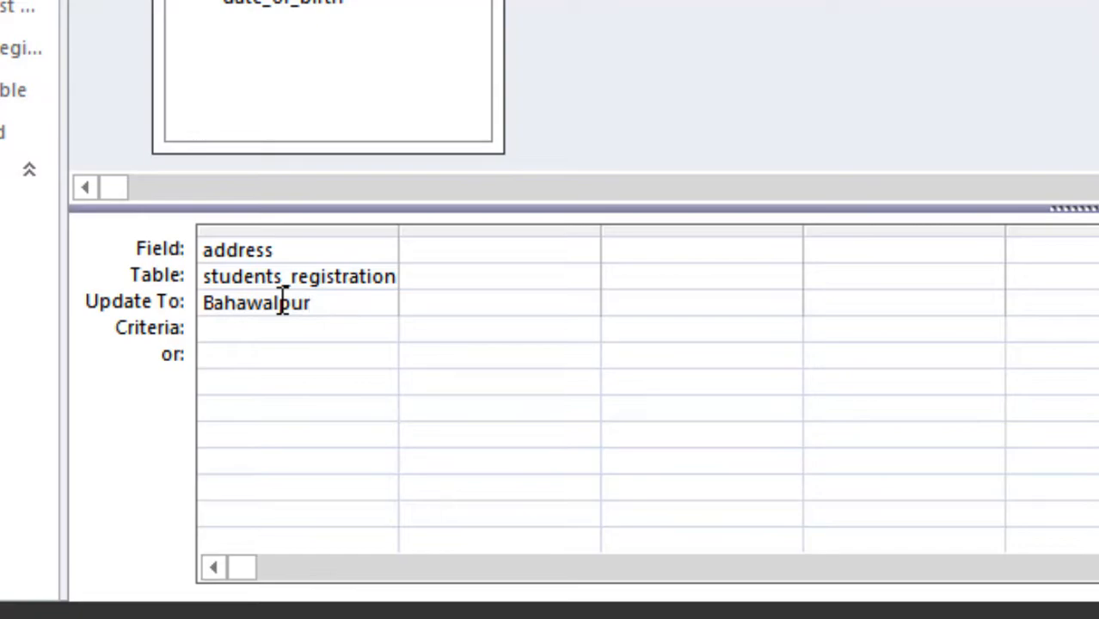
pyautogui.press('Down')
pyautogui.write('bwp')
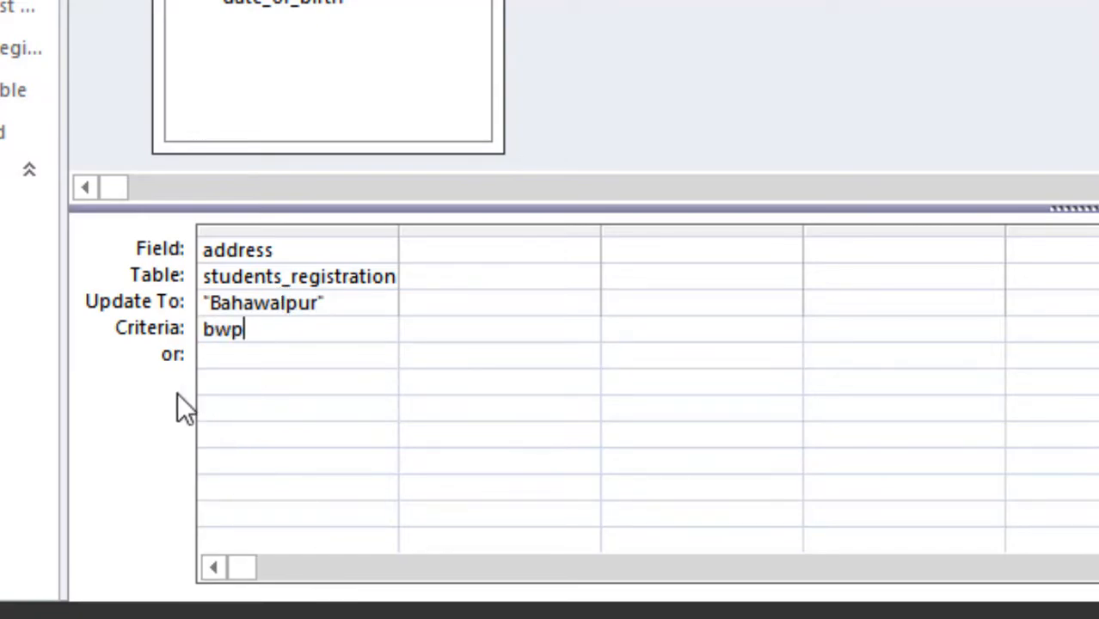
pyautogui.click(265, 310)
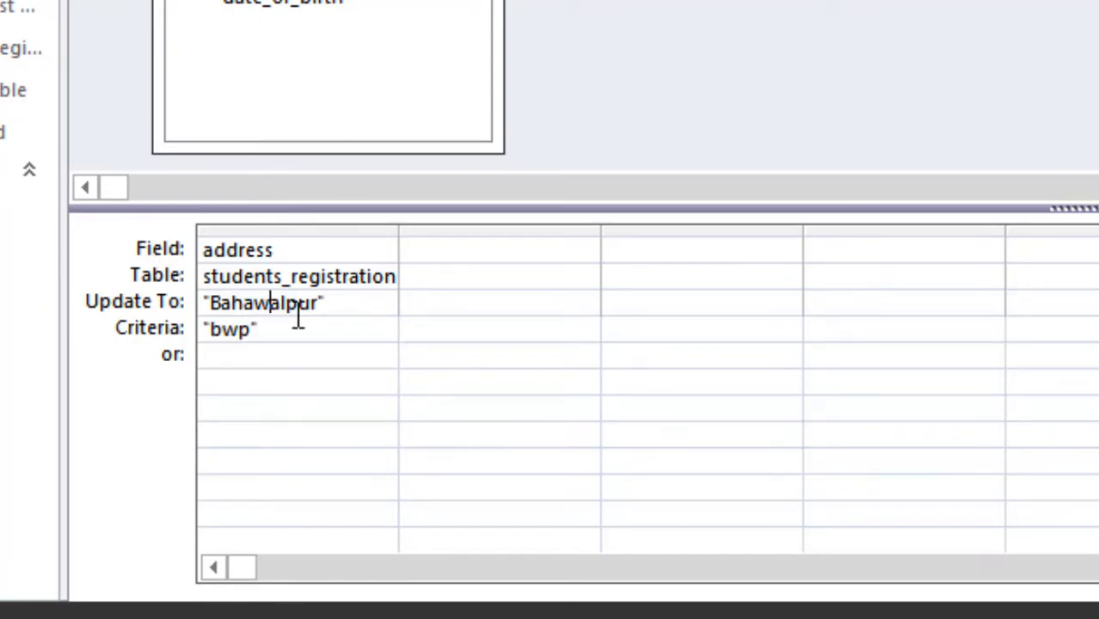
# Save the query under the name 'Update bwp to Bahawalpur'
pyautogui.hotkey('ctrl', 's')
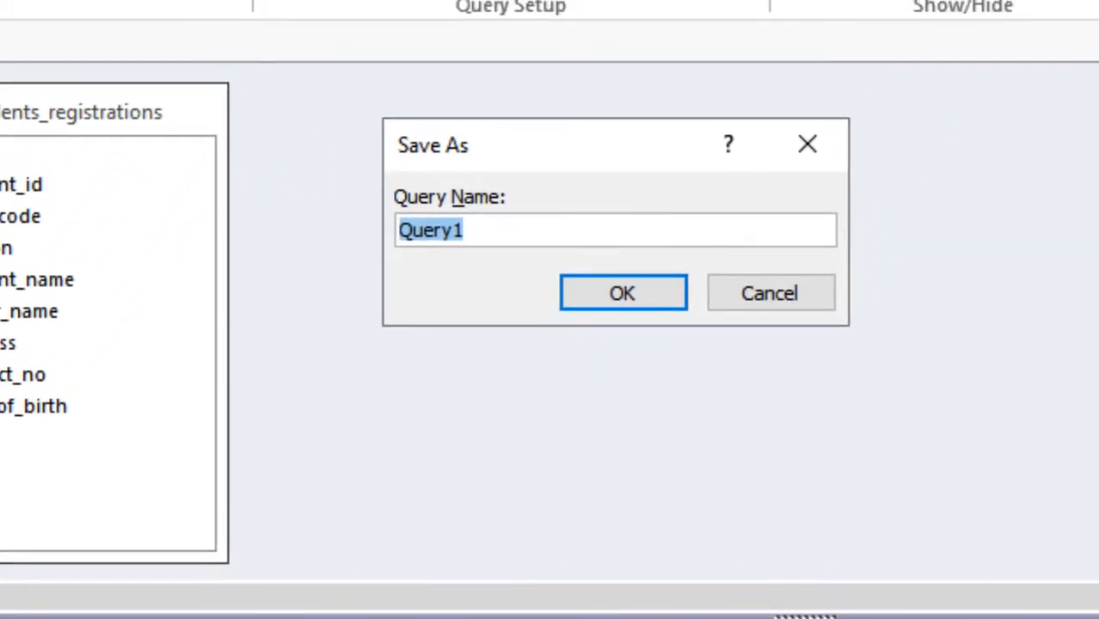
pyautogui.write('Update bw')
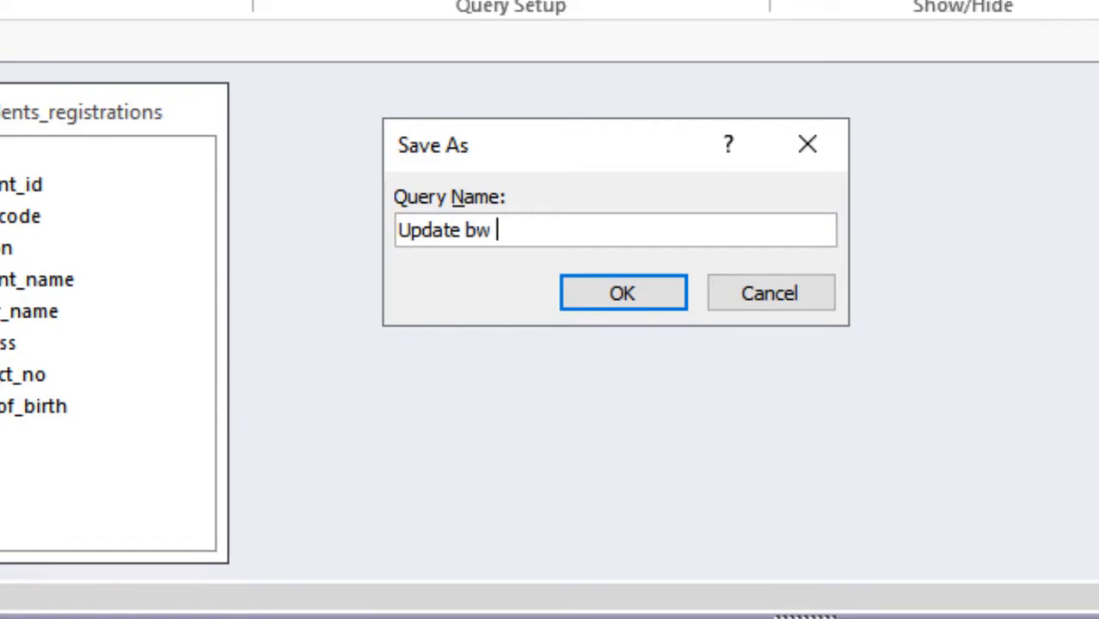
pyautogui.press('BackSpace')
pyautogui.write('p to Ba')
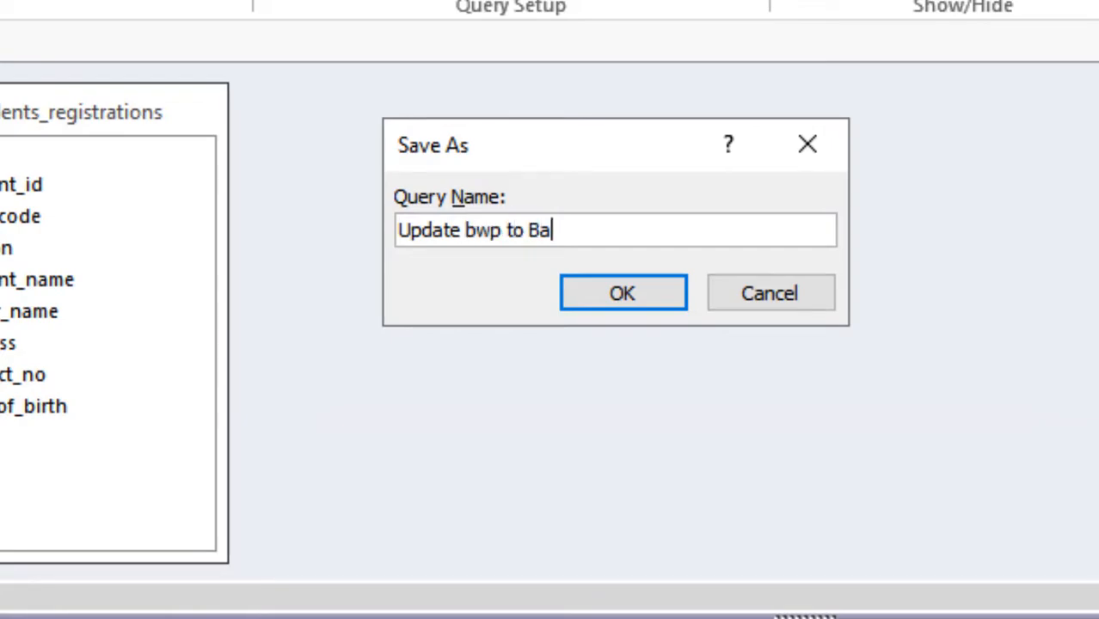
pyautogui.write('hawalpur')
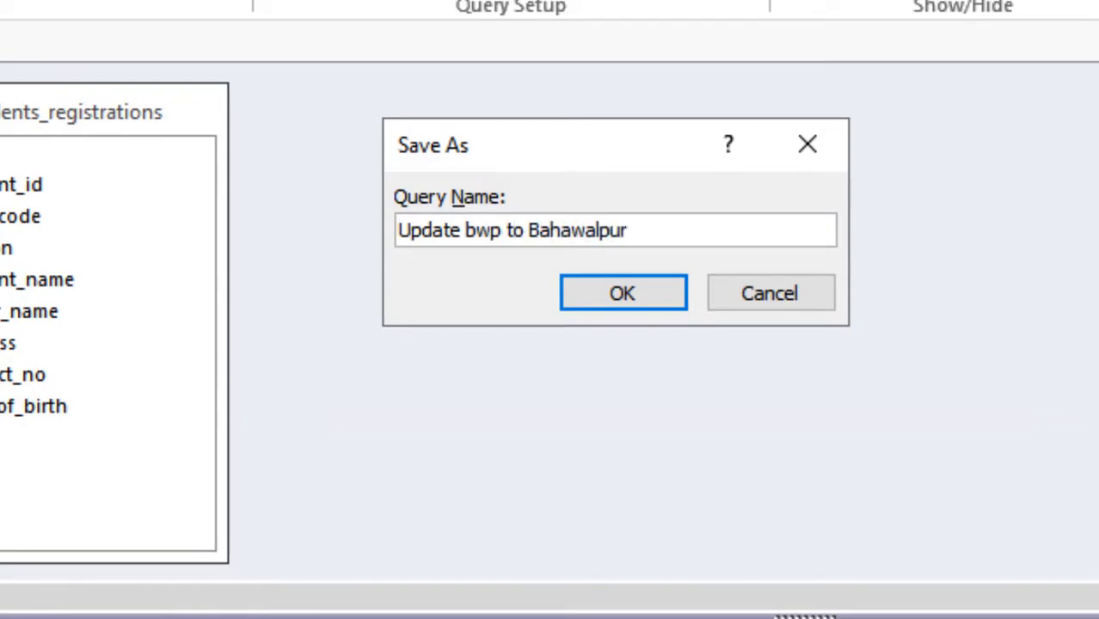
# Confirm saving 'Update bwp to Bahawalpur' and preview the rows it will change
pyautogui.click(573, 295)
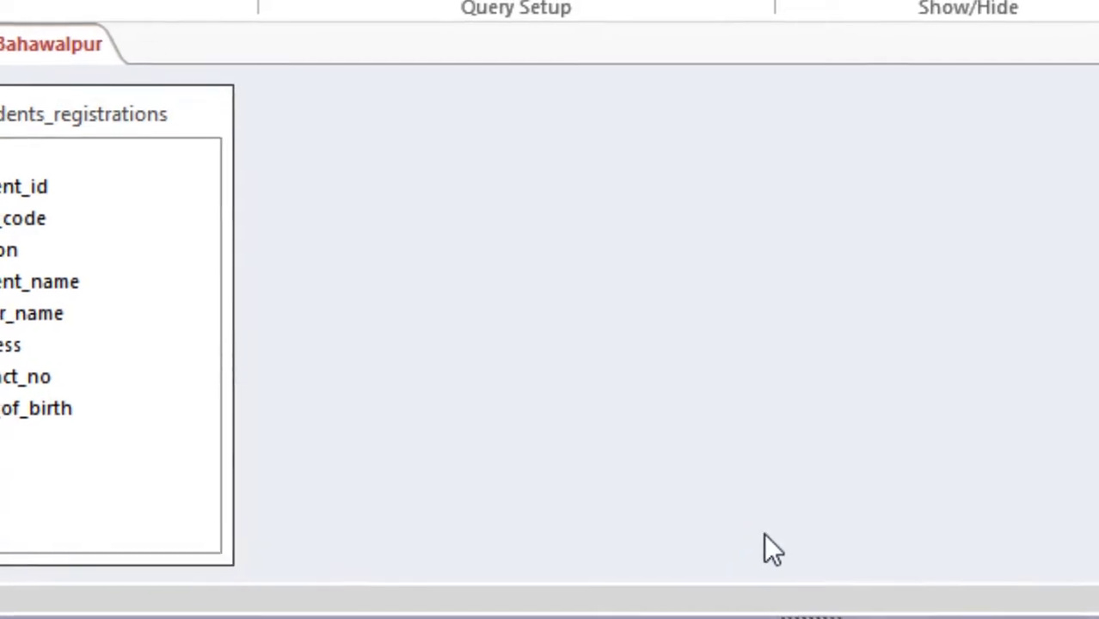
pyautogui.click(763, 540)
pyautogui.click(44, 135)
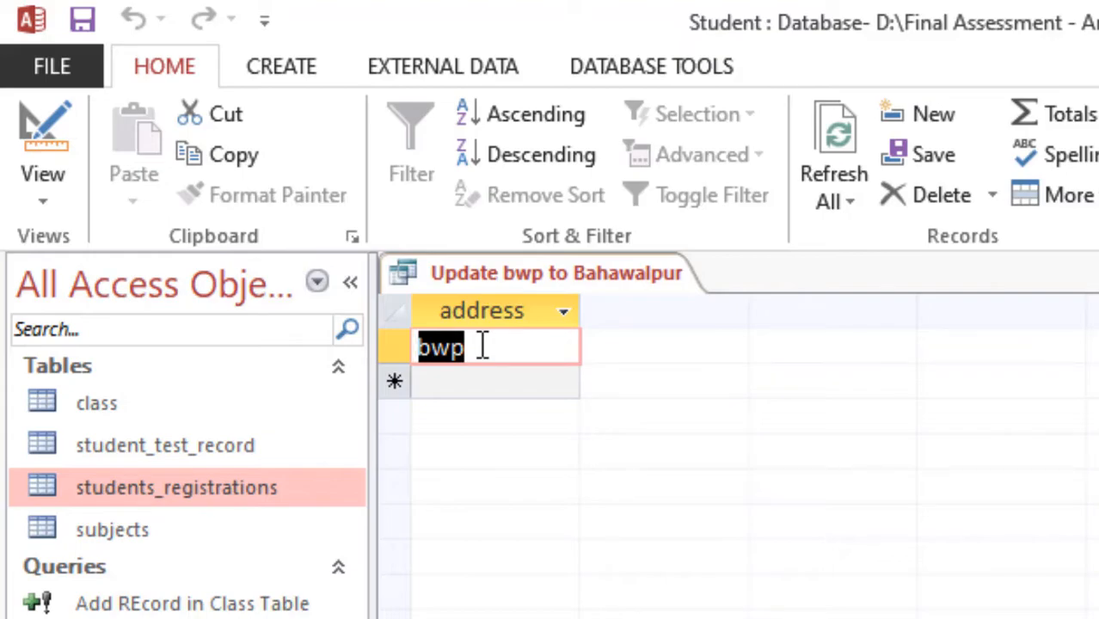
pyautogui.click(53, 123)
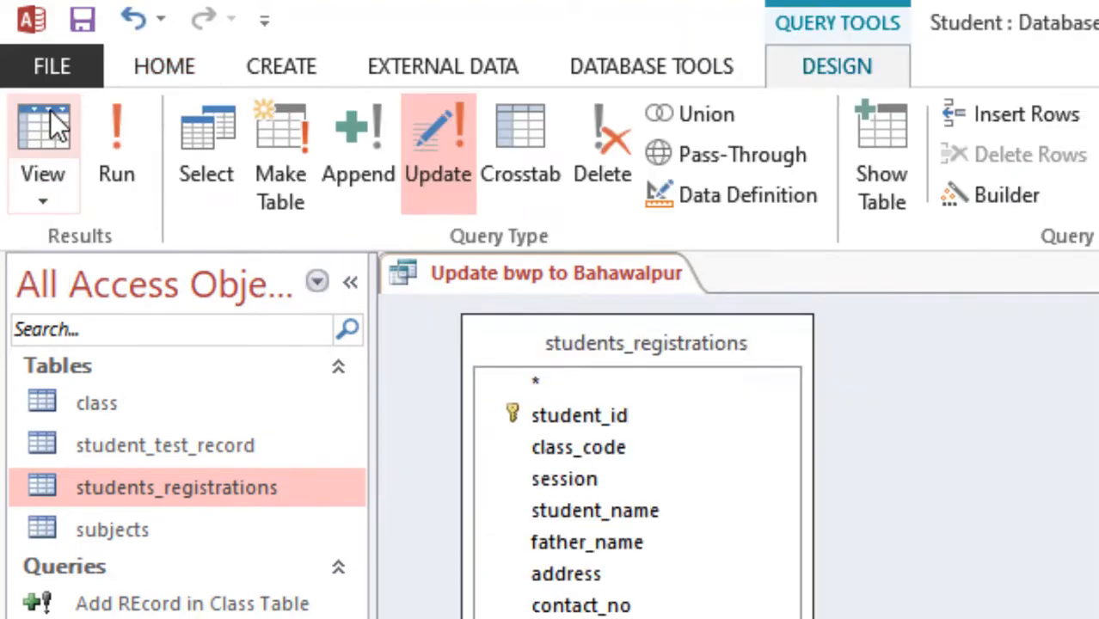
# Run the update on 1 row and check students_registrations shows Bahawalpur
pyautogui.click(126, 151)
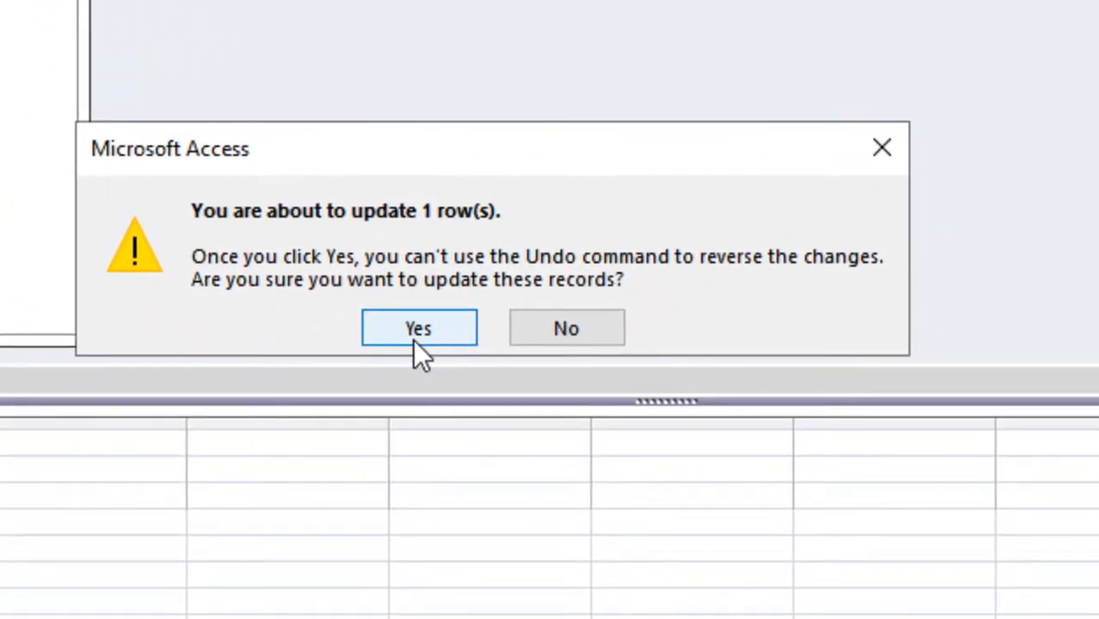
pyautogui.click(413, 339)
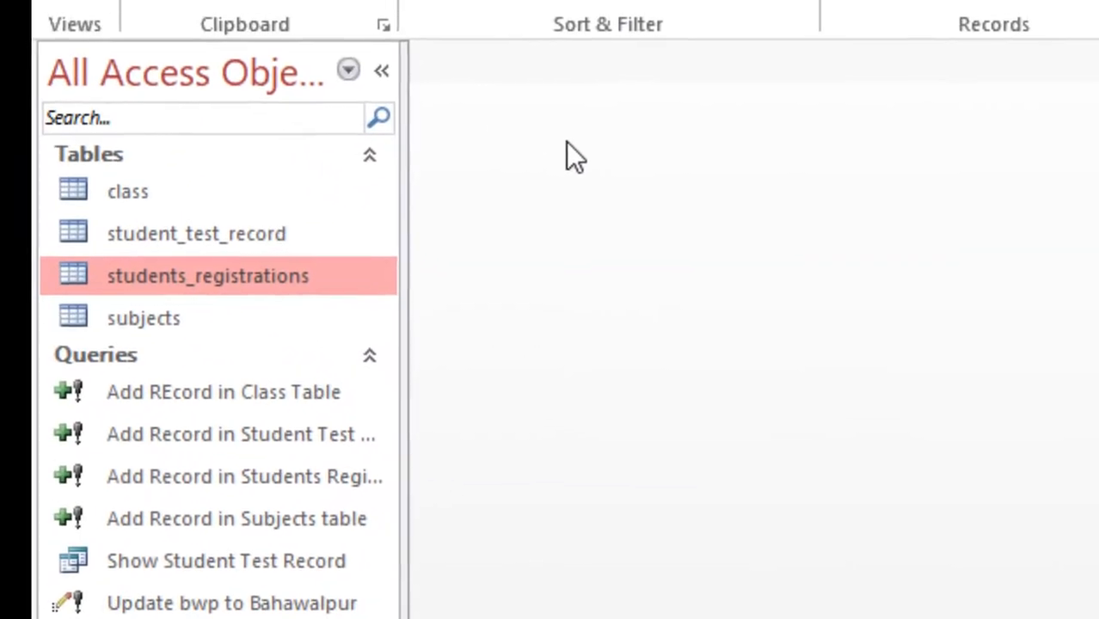
pyautogui.doubleClick(194, 283)
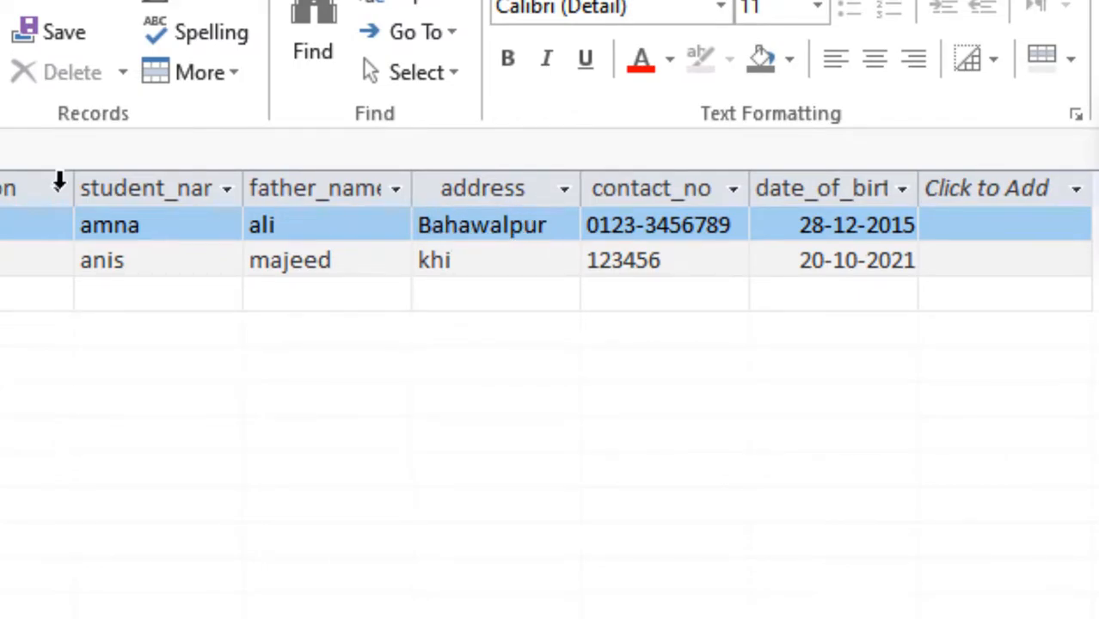
# Close the students_registrations table and turn to the assignment's task list
pyautogui.hotkey('ctrl', 'w')
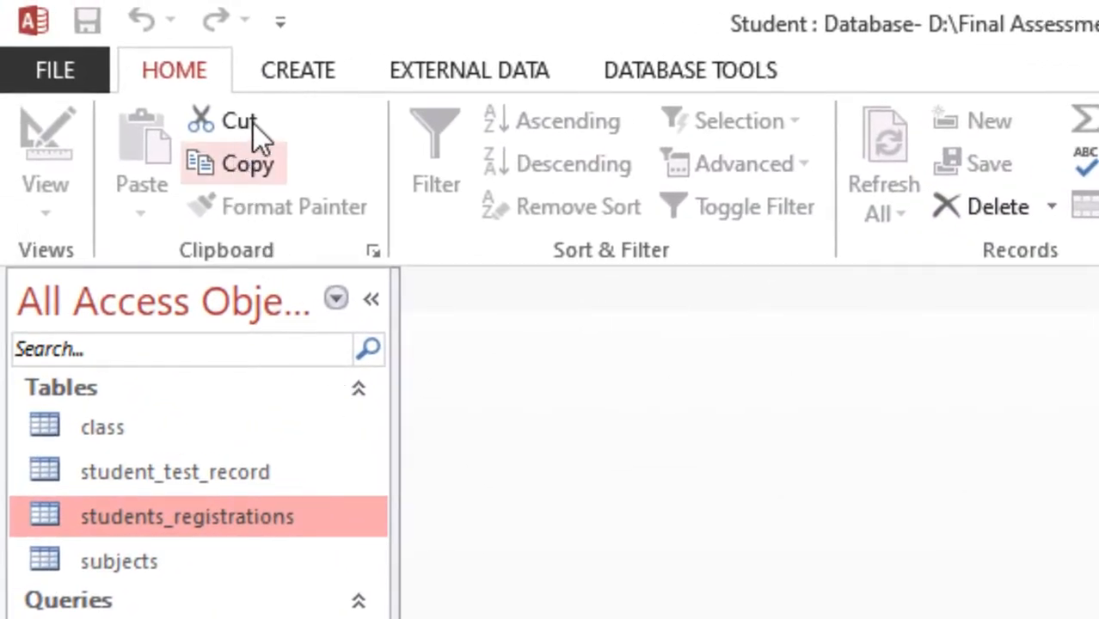
# Build a delete query on students_registrations with a student_name criterion for one student
pyautogui.click(298, 68)
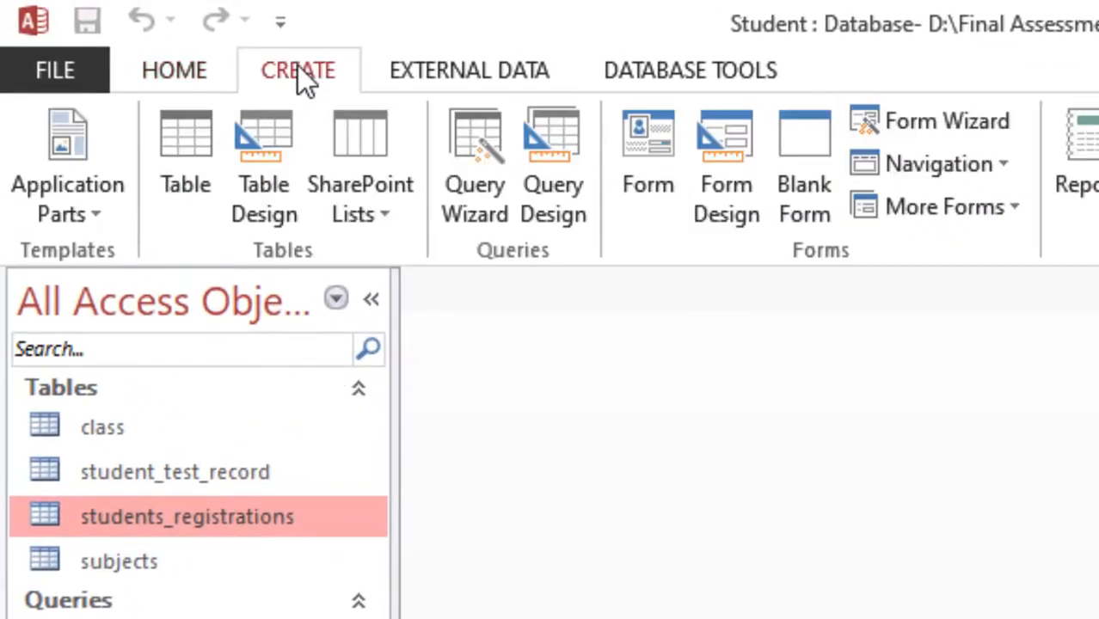
pyautogui.click(569, 199)
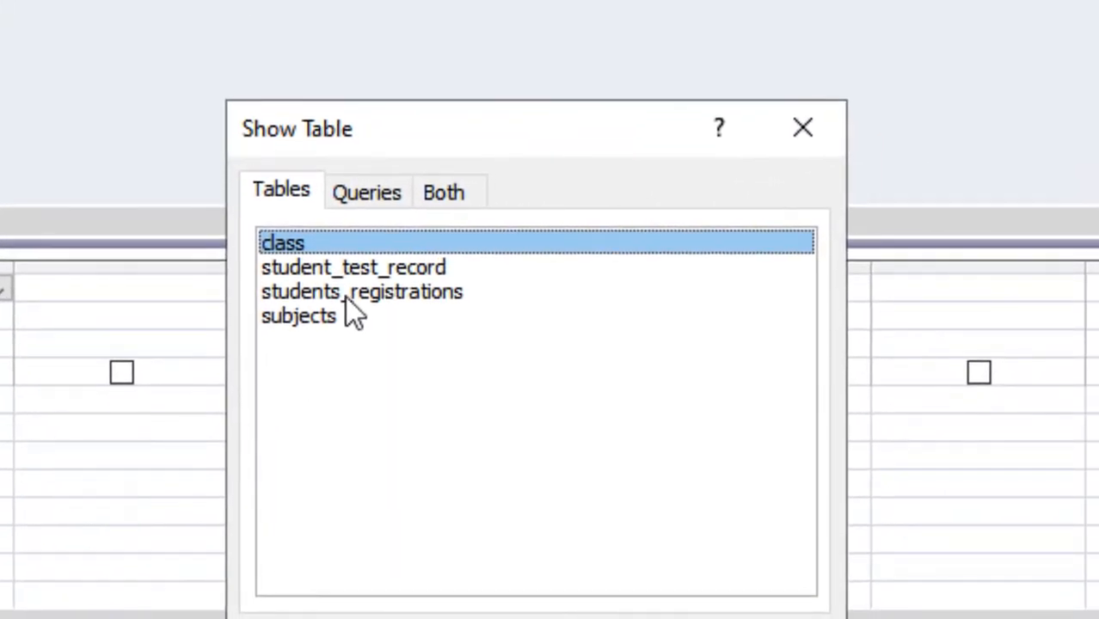
pyautogui.click(345, 296)
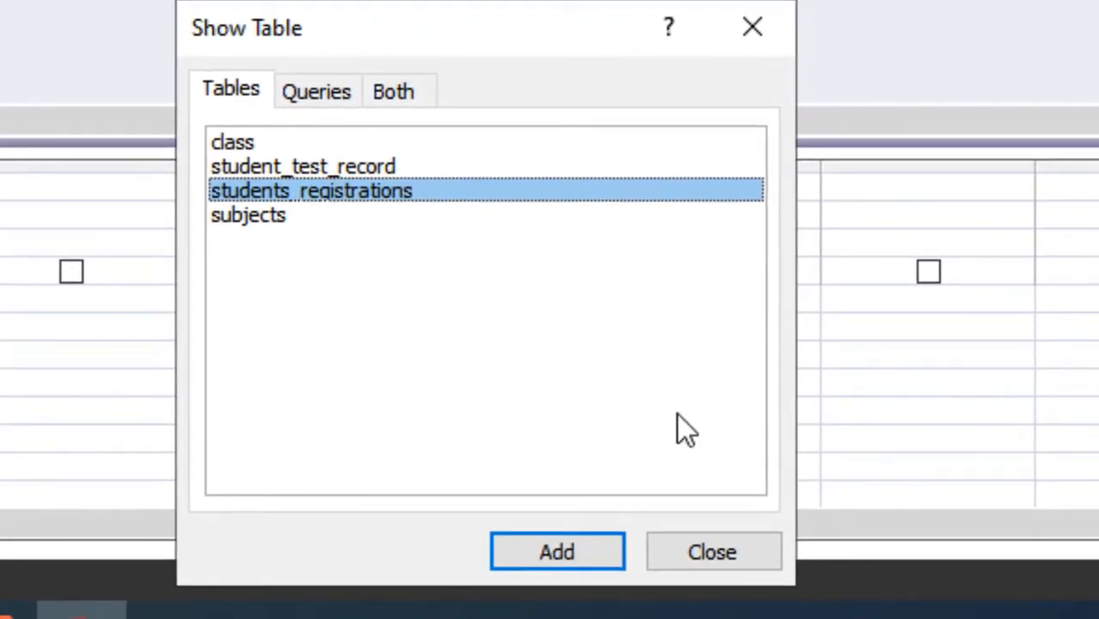
pyautogui.click(756, 544)
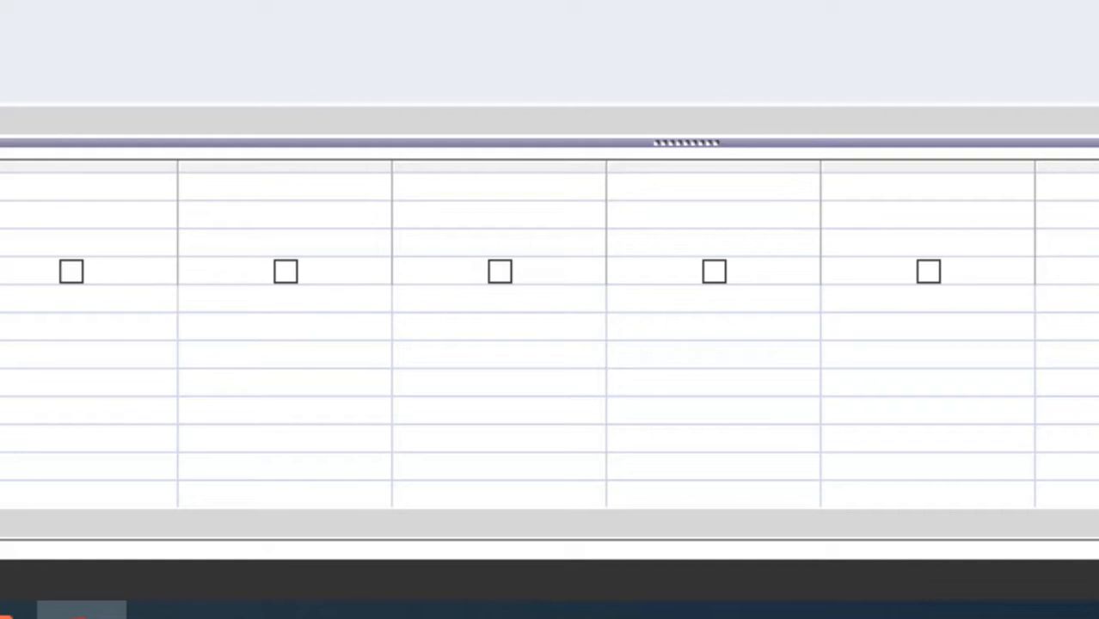
pyautogui.doubleClick(165, 88)
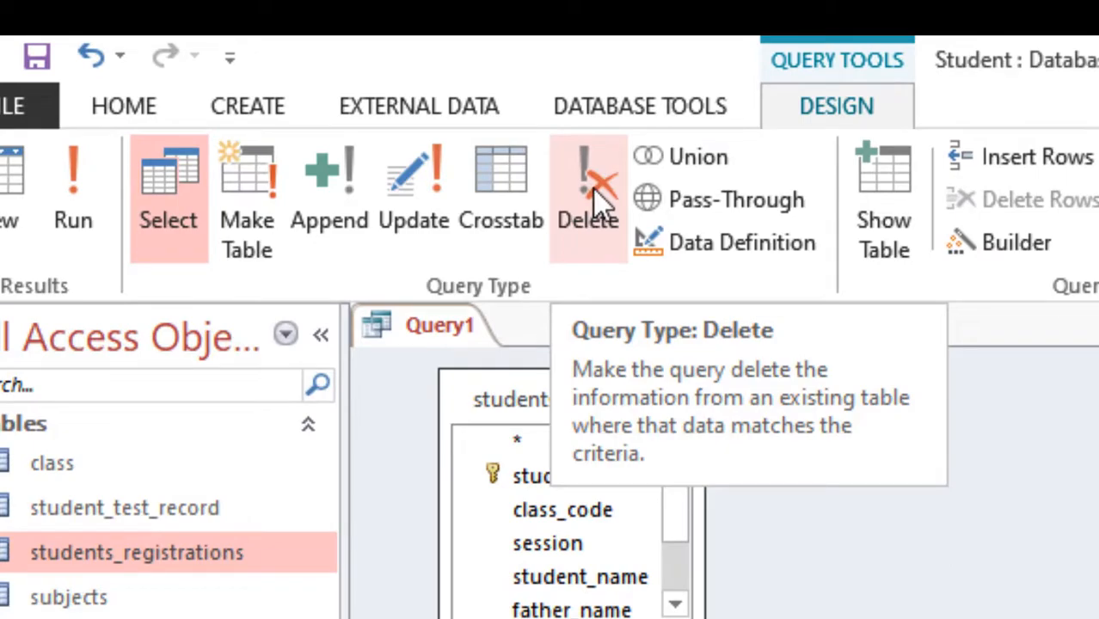
pyautogui.click(594, 189)
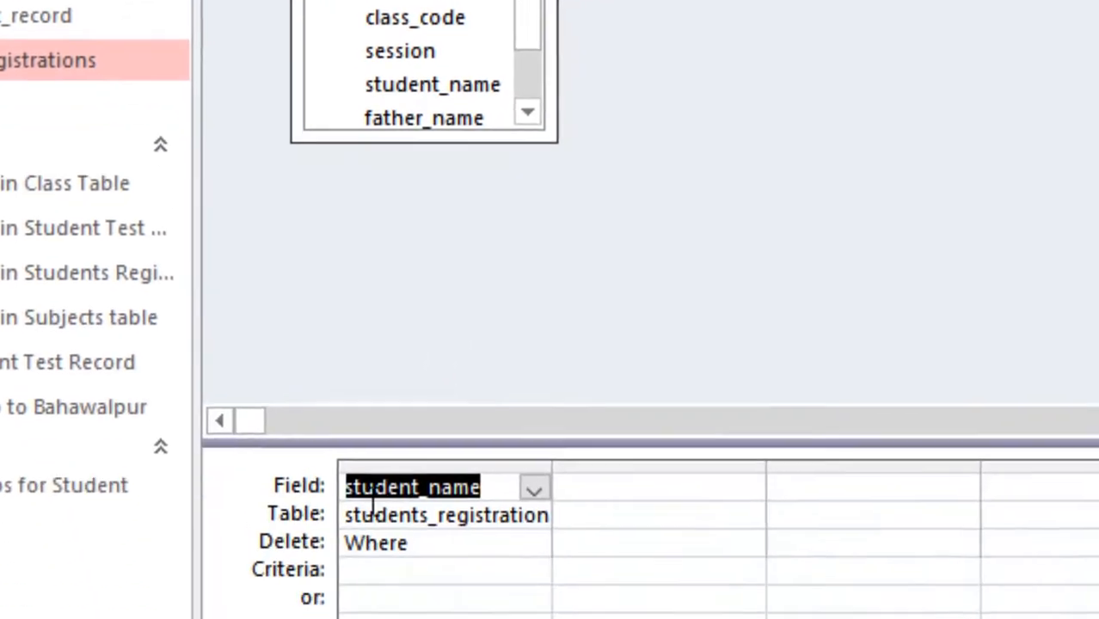
pyautogui.click(362, 591)
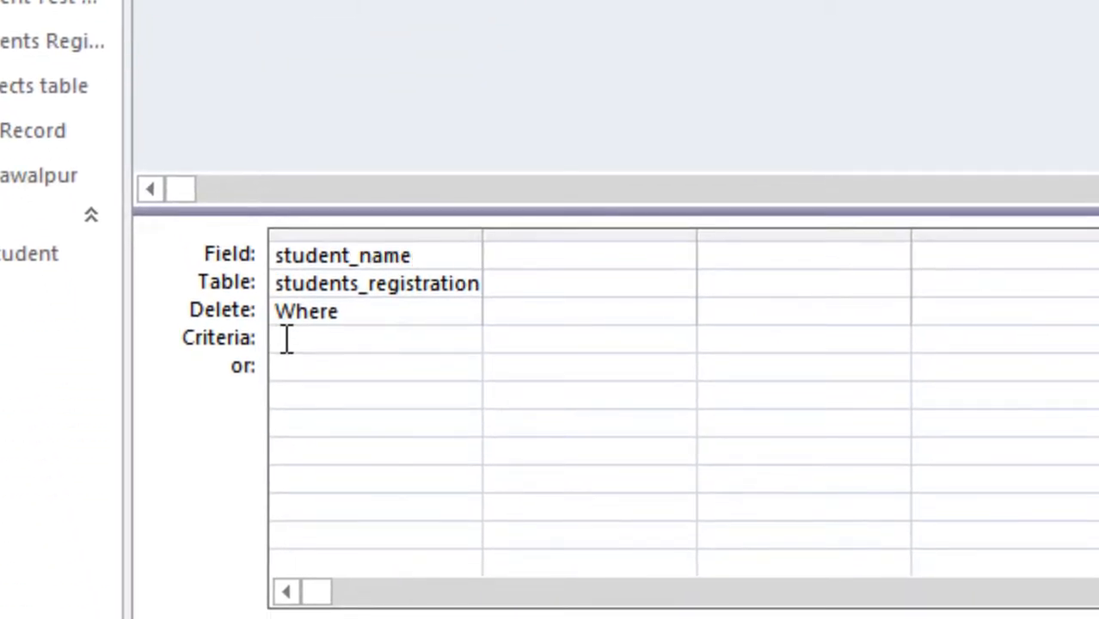
pyautogui.write('amna')
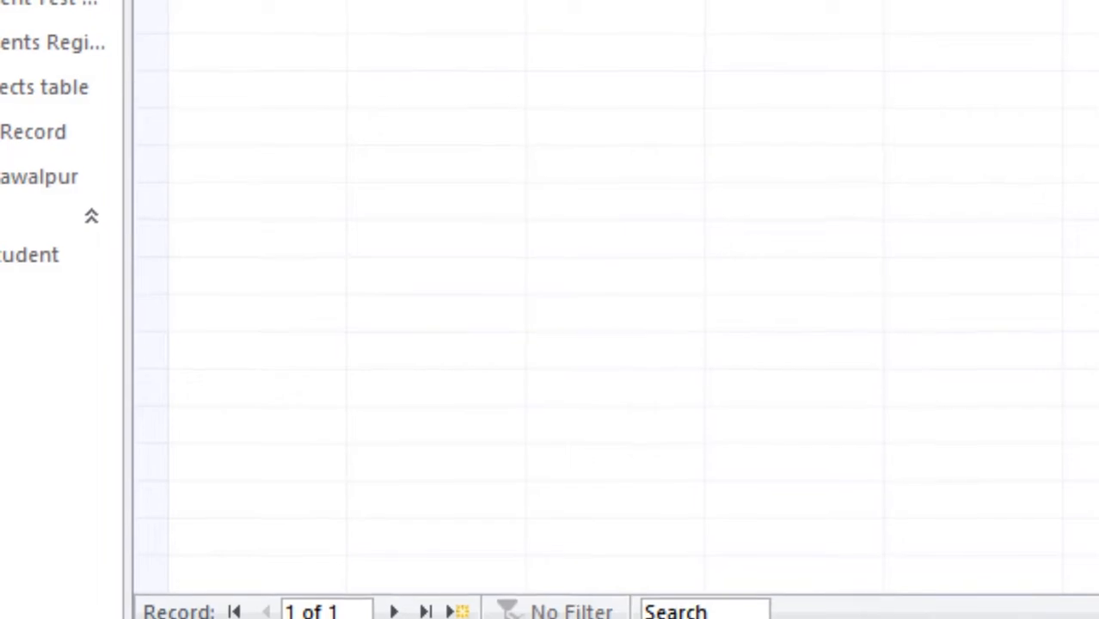
# Run the delete query, accept the 1-row prompt, then decline after the key-violation warning
pyautogui.click(10, 8)
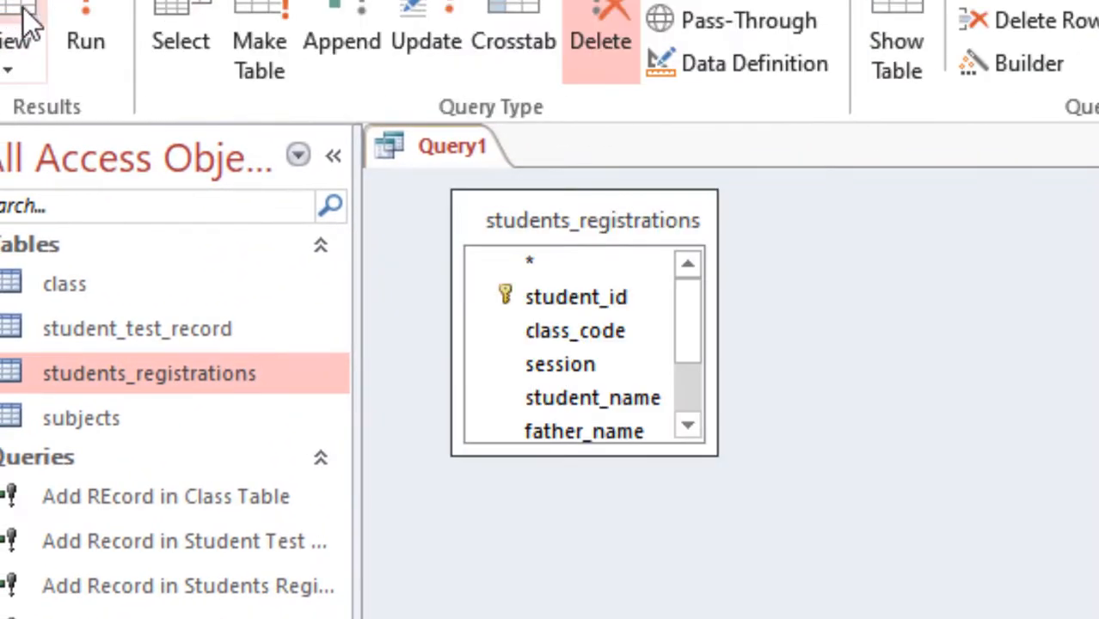
pyautogui.click(86, 29)
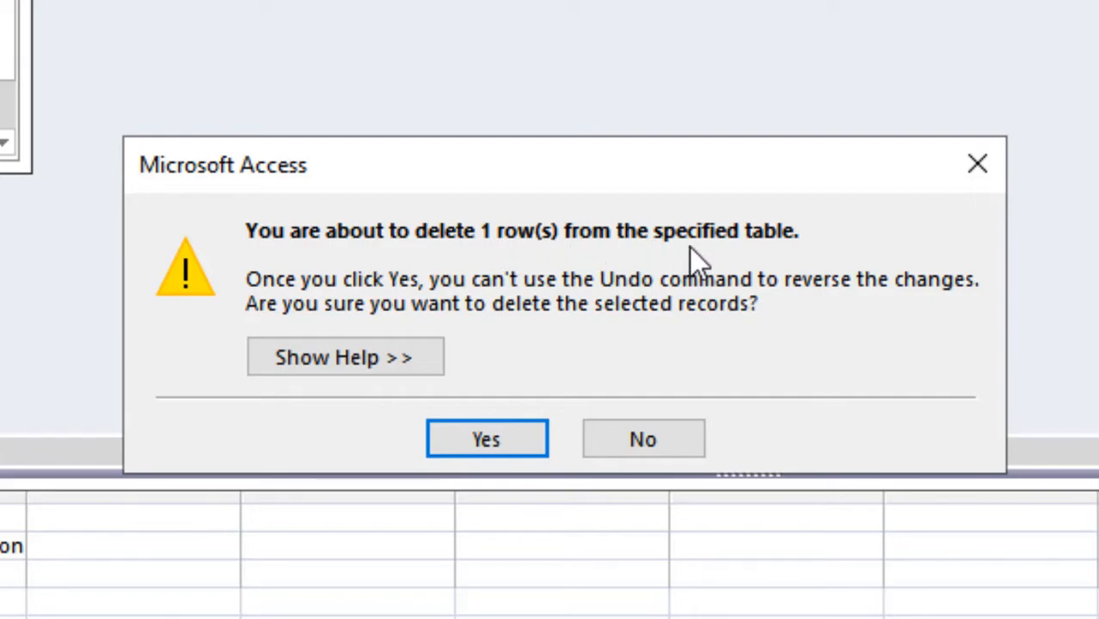
pyautogui.click(497, 449)
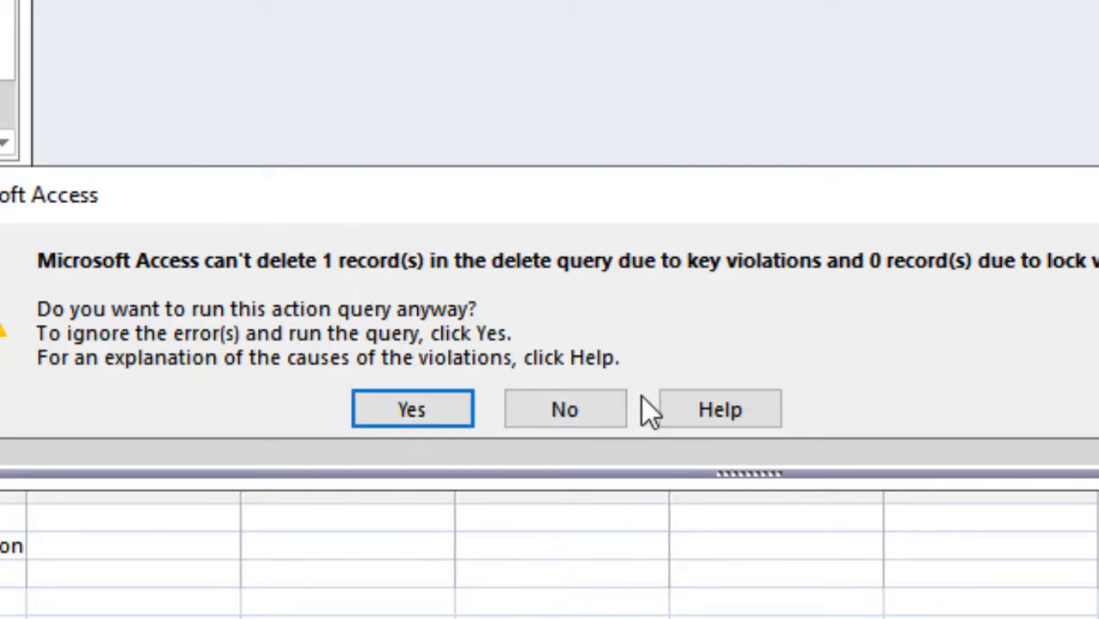
pyautogui.click(576, 411)
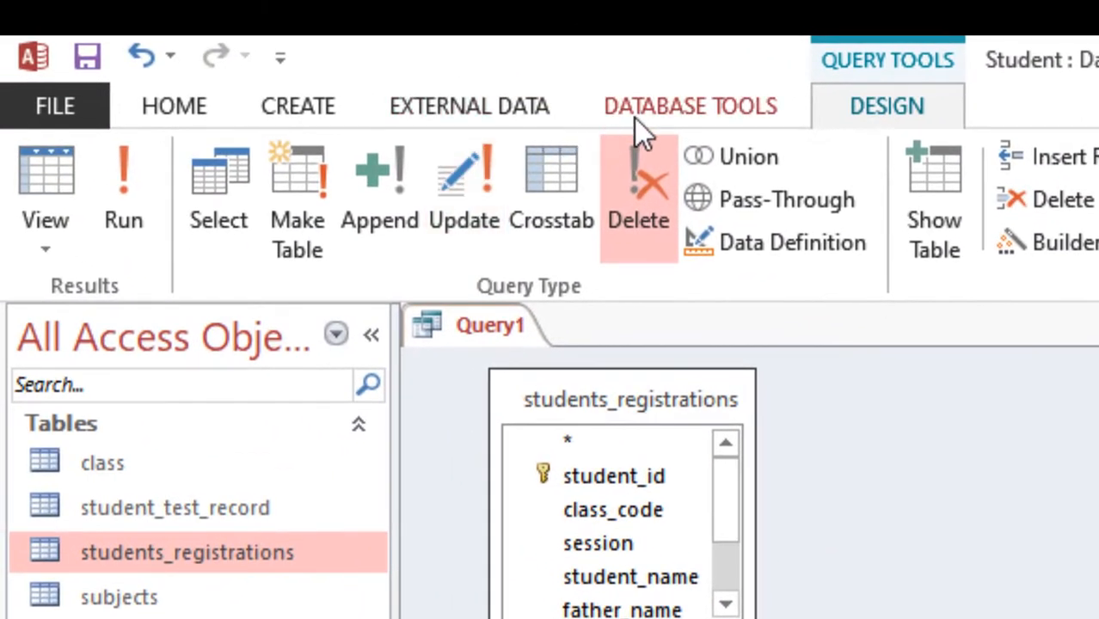
# In Relationships, uncheck Enforce Referential Integrity on the student_id link between students_registrations and student_test_record
pyautogui.click(641, 110)
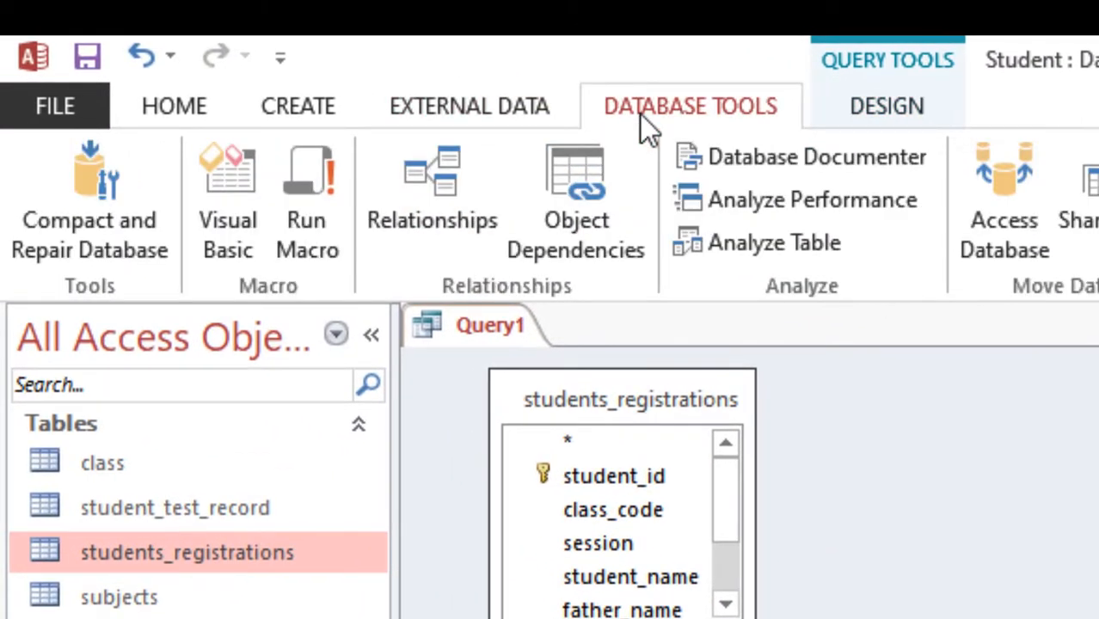
pyautogui.click(411, 206)
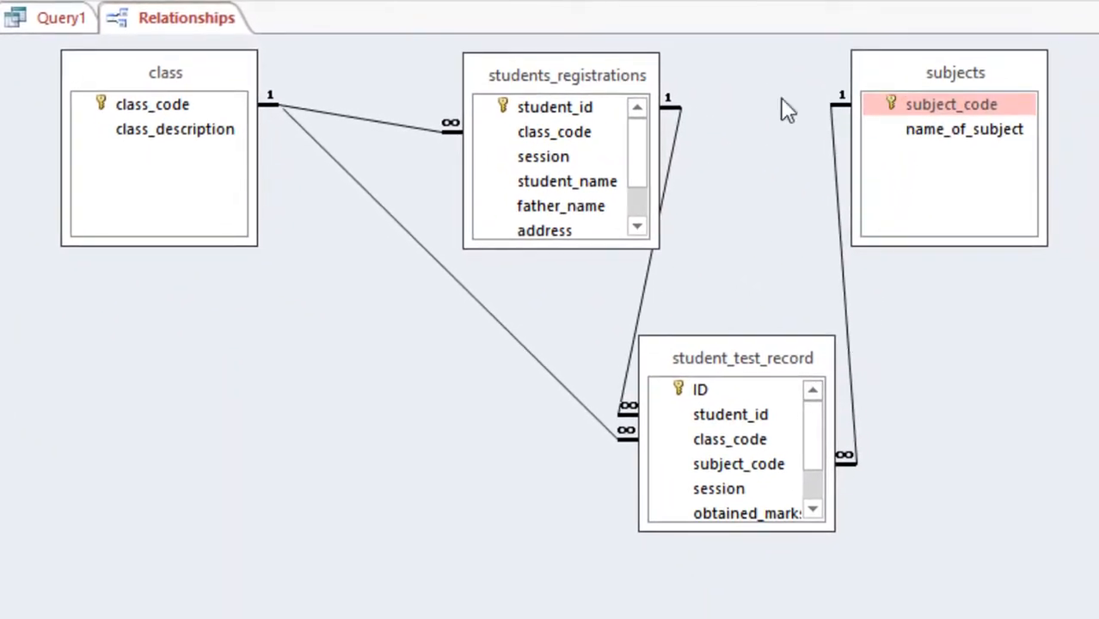
pyautogui.moveTo(561, 79); pyautogui.dragTo(621, 339)
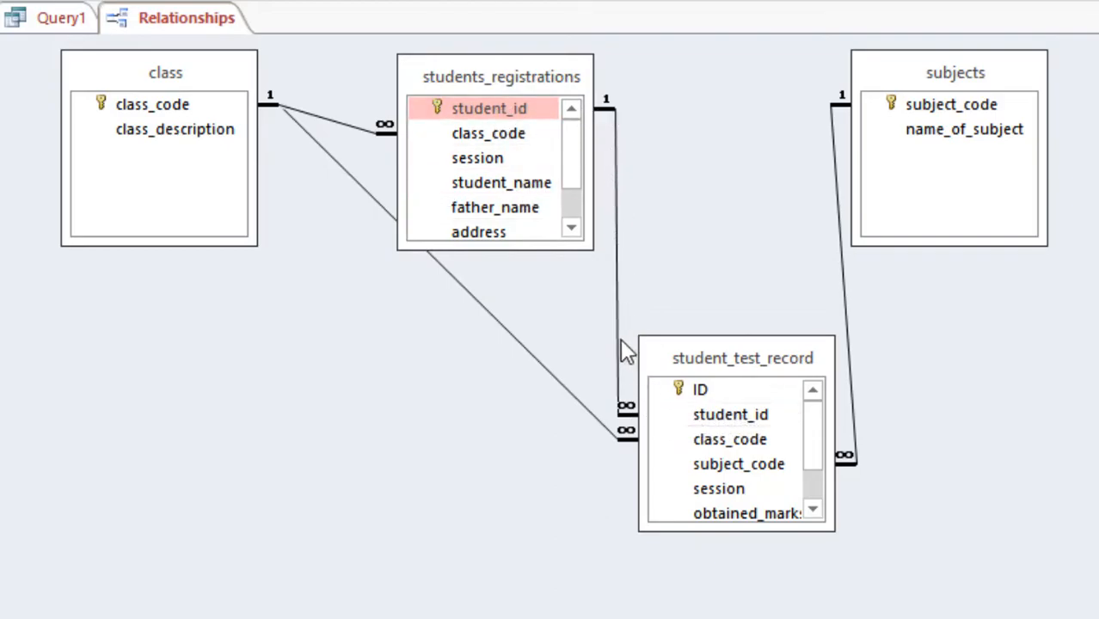
pyautogui.doubleClick(617, 269)
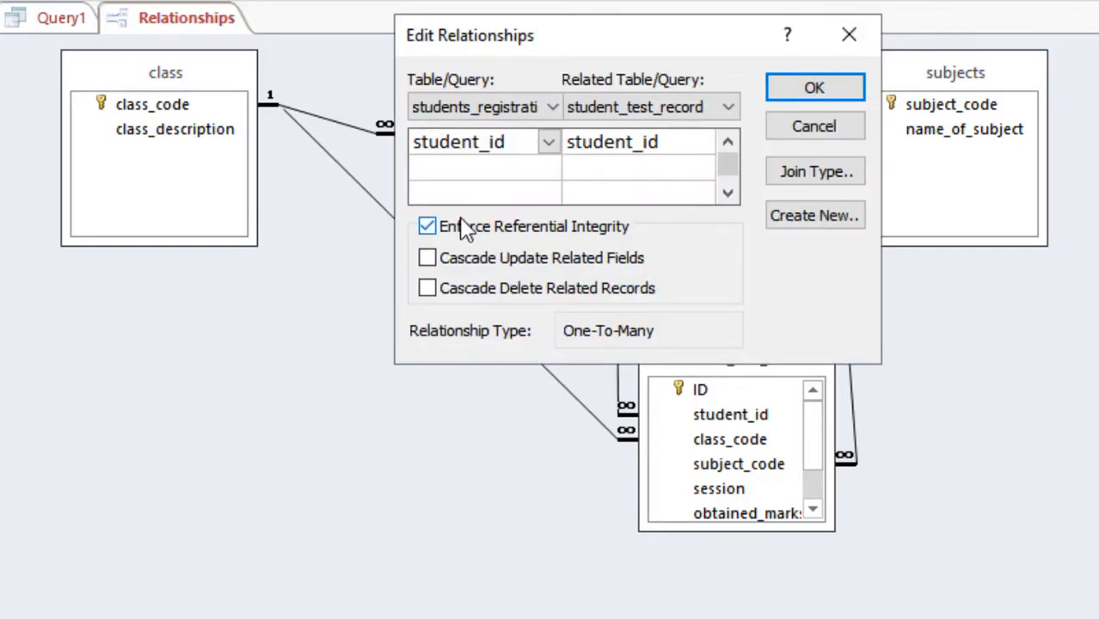
pyautogui.click(506, 225)
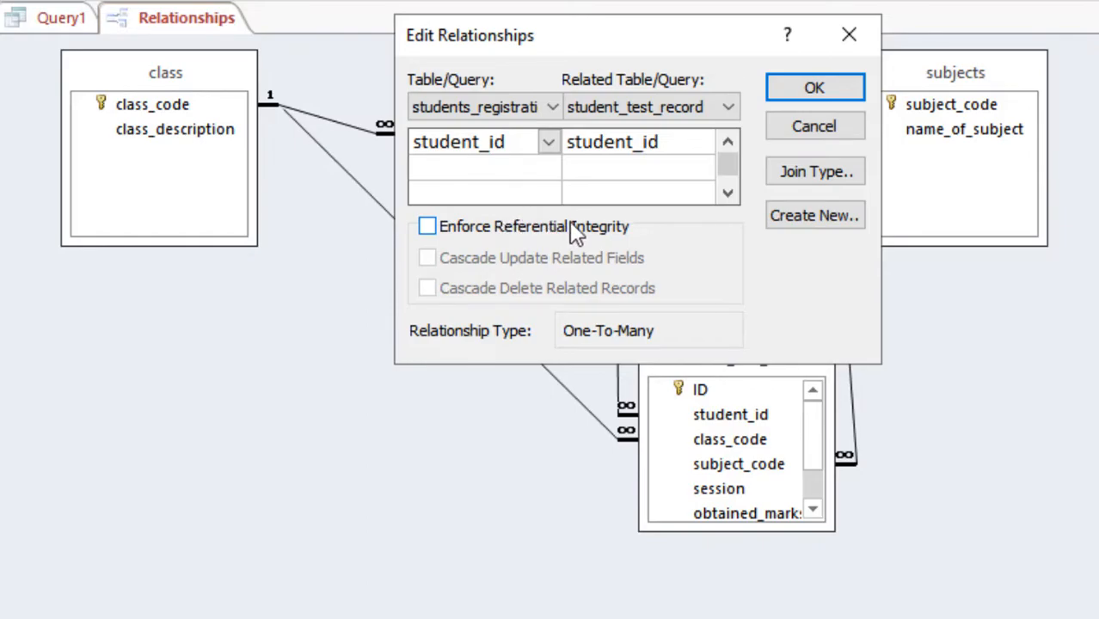
pyautogui.click(785, 86)
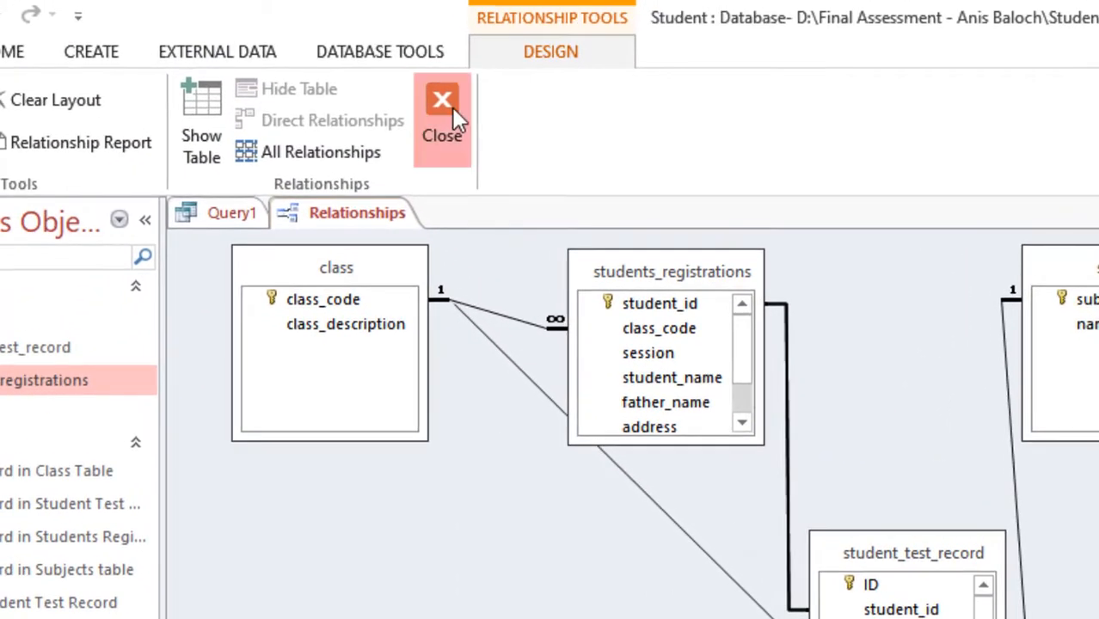
# Close the Relationships diagram and preview the delete query's matching student_name row in Datasheet View
pyautogui.click(454, 112)
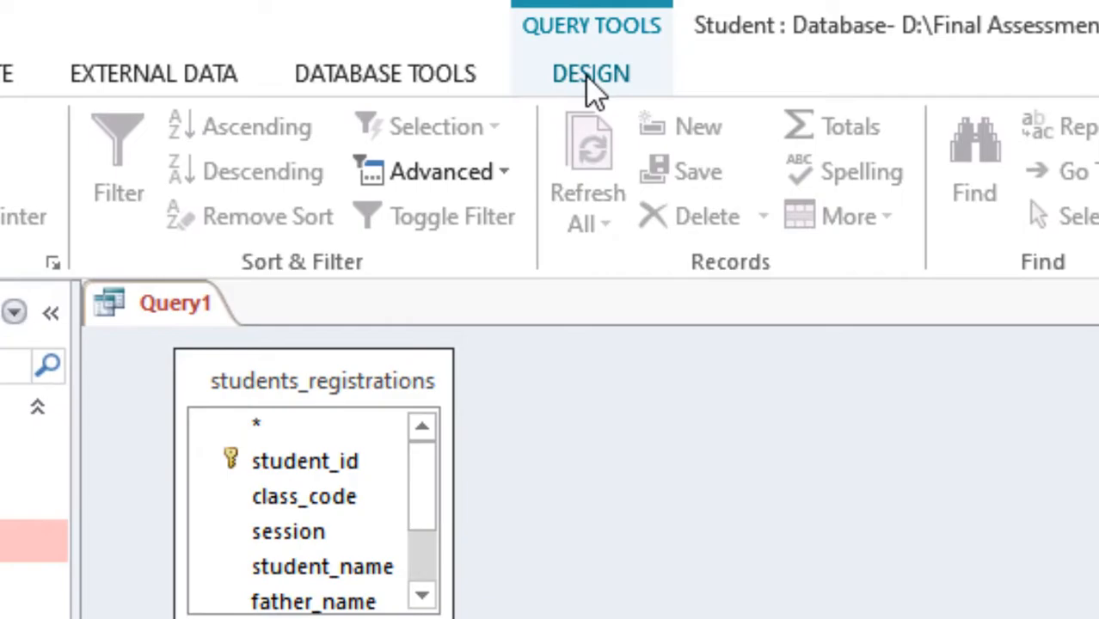
pyautogui.click(590, 76)
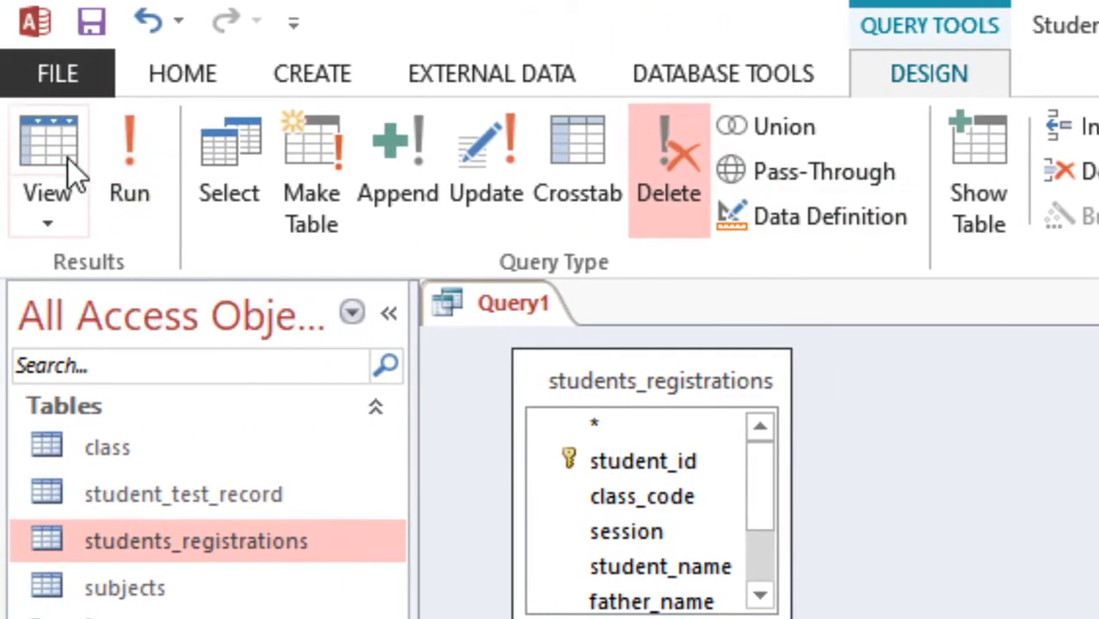
pyautogui.click(70, 160)
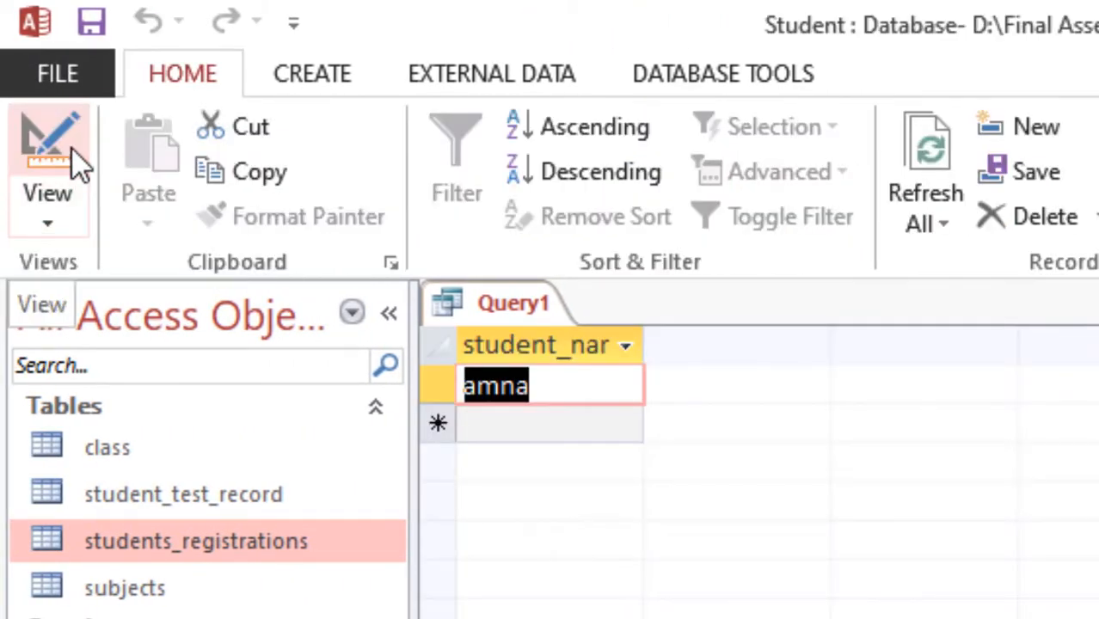
# Back in Design View, run the delete query and confirm removing the amna record
pyautogui.click(75, 164)
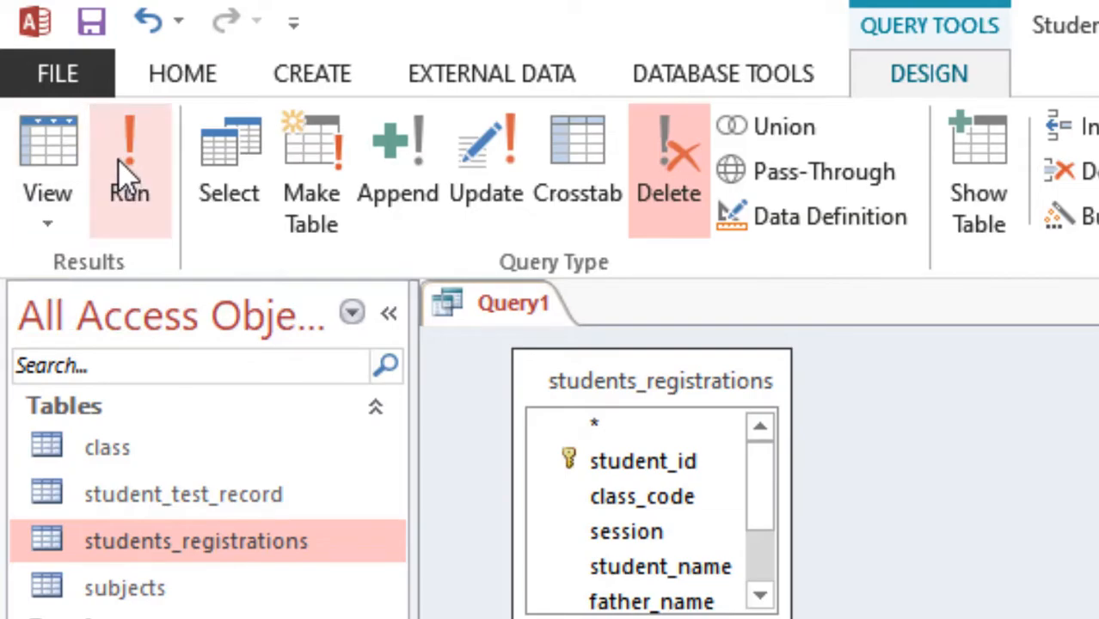
pyautogui.click(119, 174)
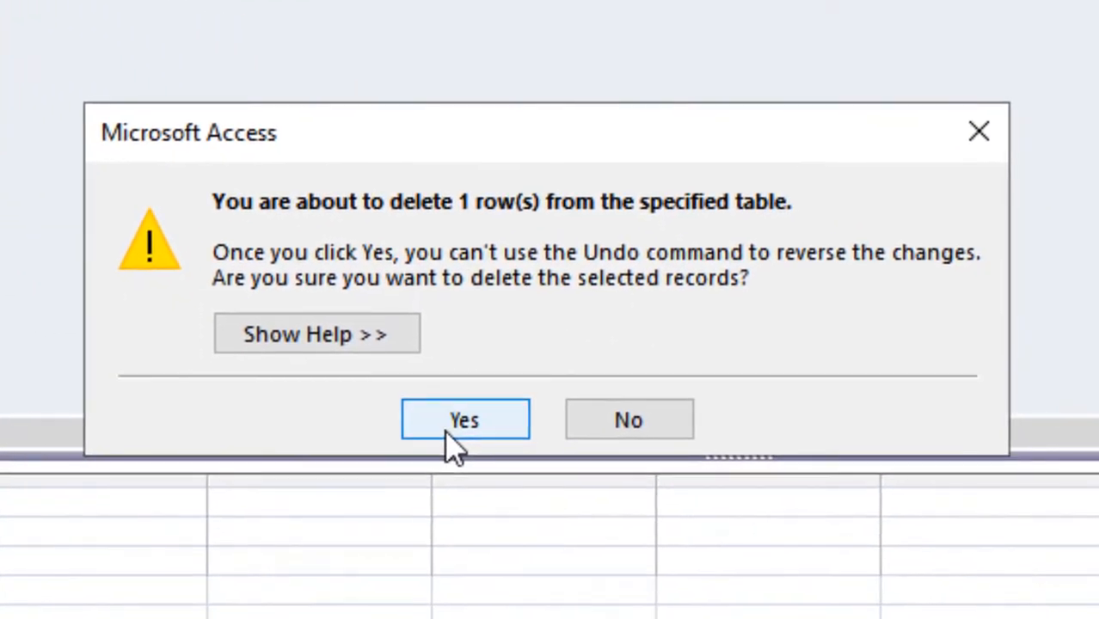
pyautogui.click(452, 426)
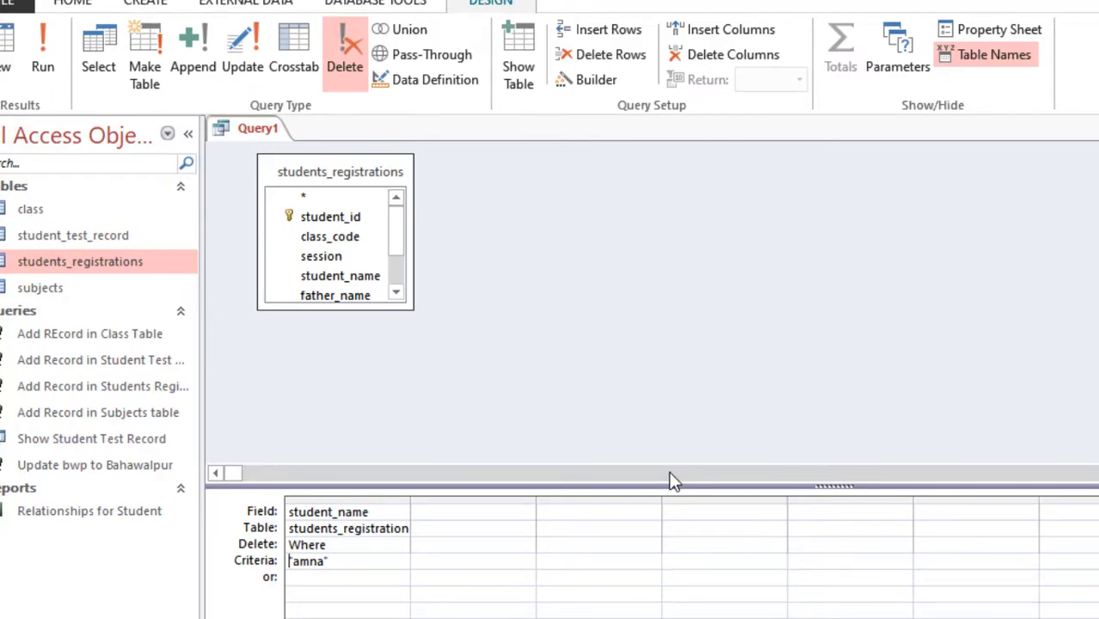
# Save the query as 'Delete Amna Records' and close it
pyautogui.hotkey('ctrl', 's')
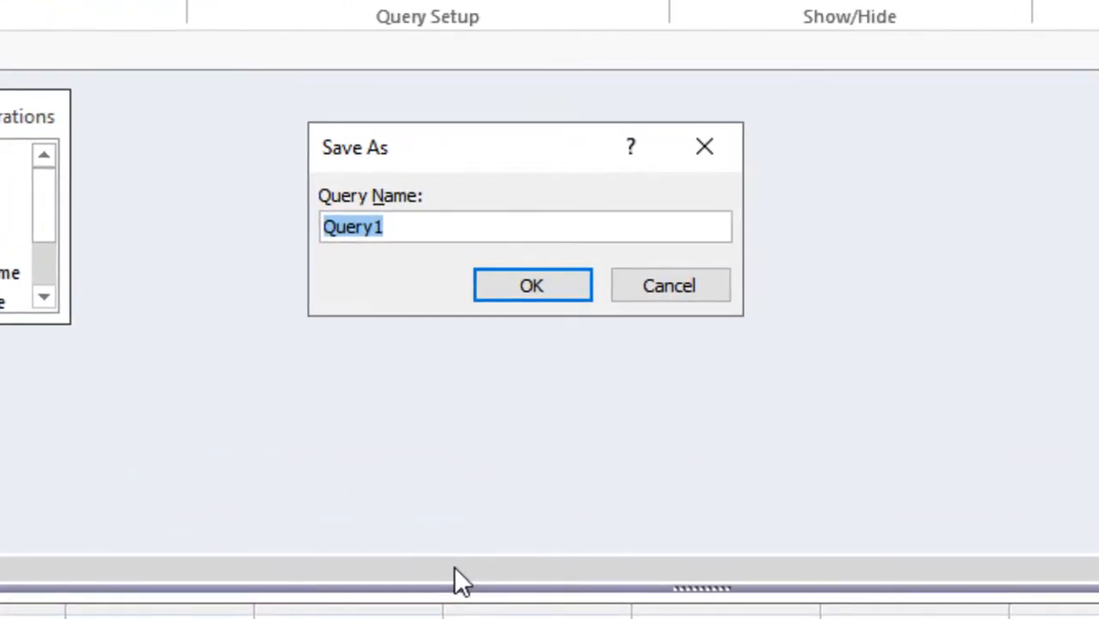
pyautogui.write('Delete Amna Records')
pyautogui.press('Return')
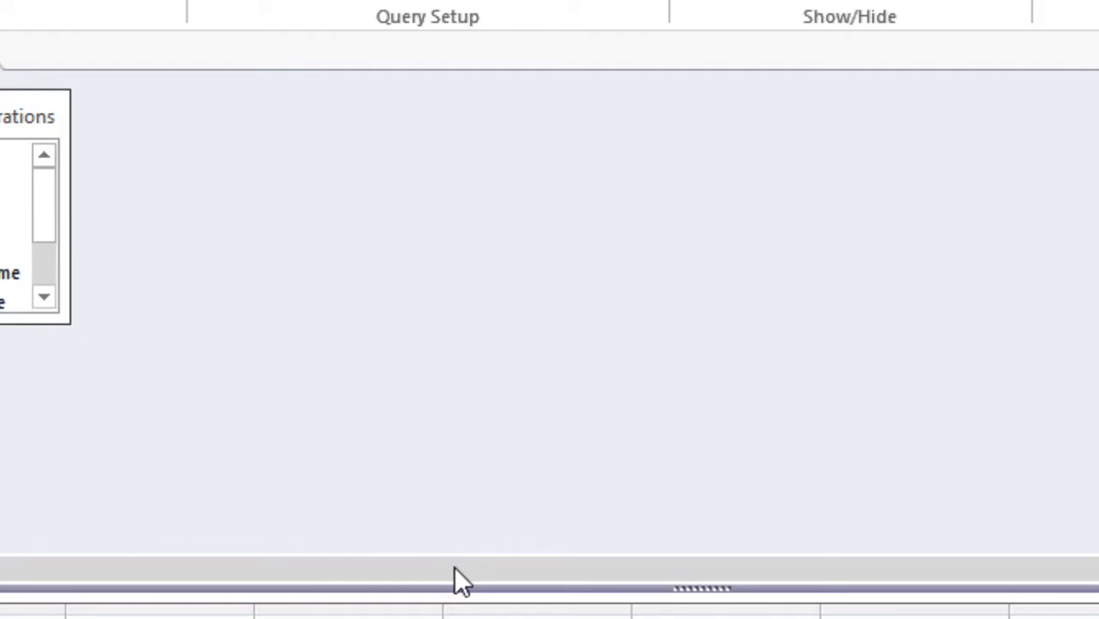
pyautogui.rightClick(88, 114)
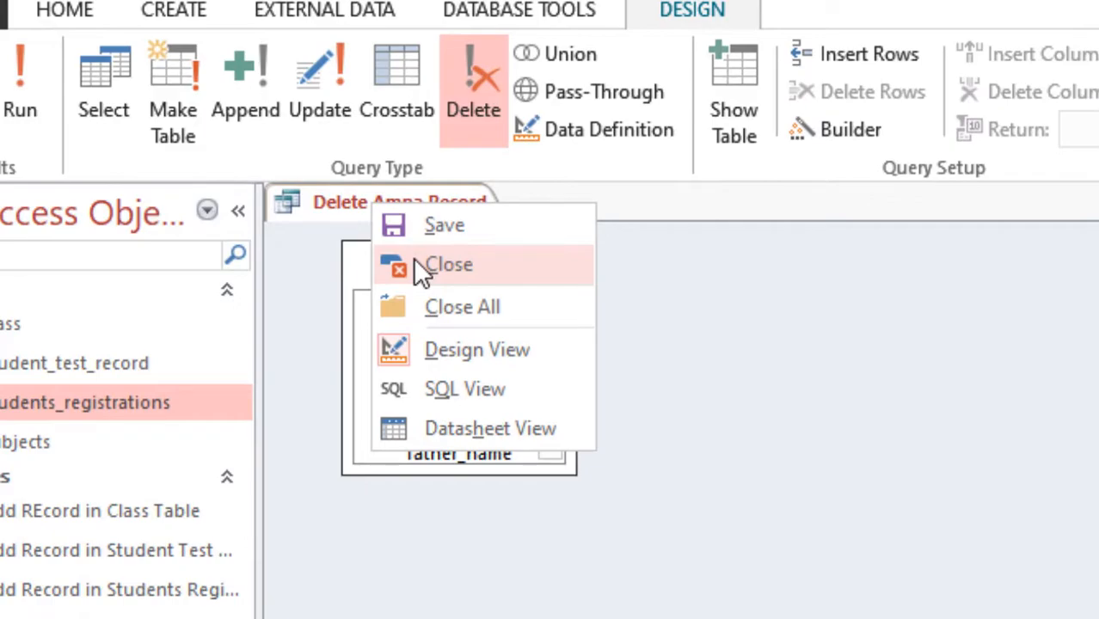
pyautogui.click(420, 265)
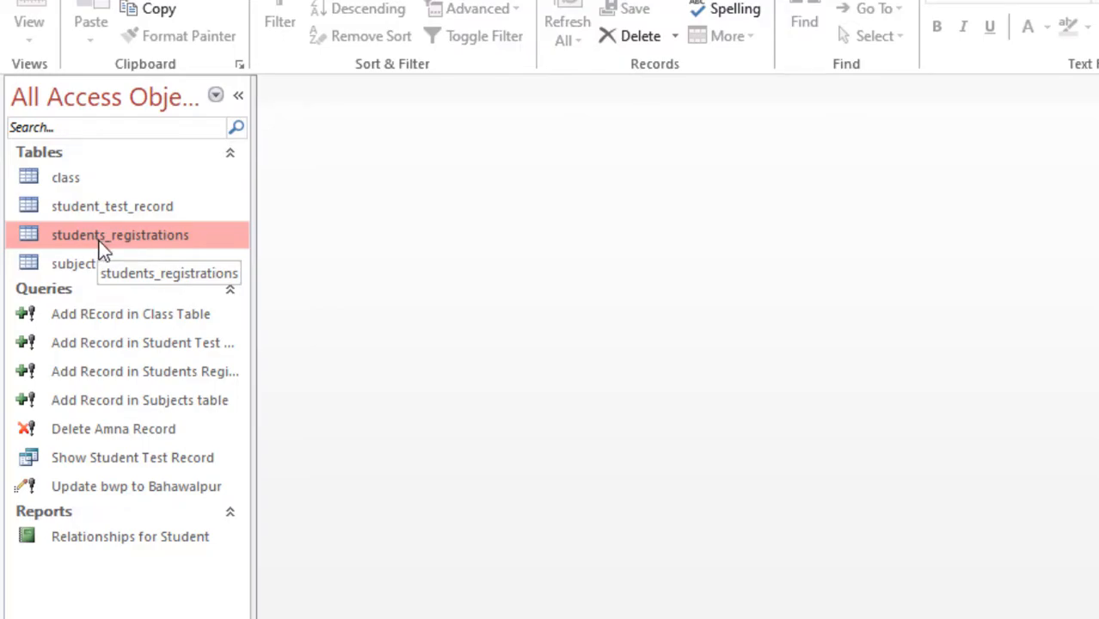
# Start a new blank query in SQL View without adding any tables
pyautogui.click(241, 34)
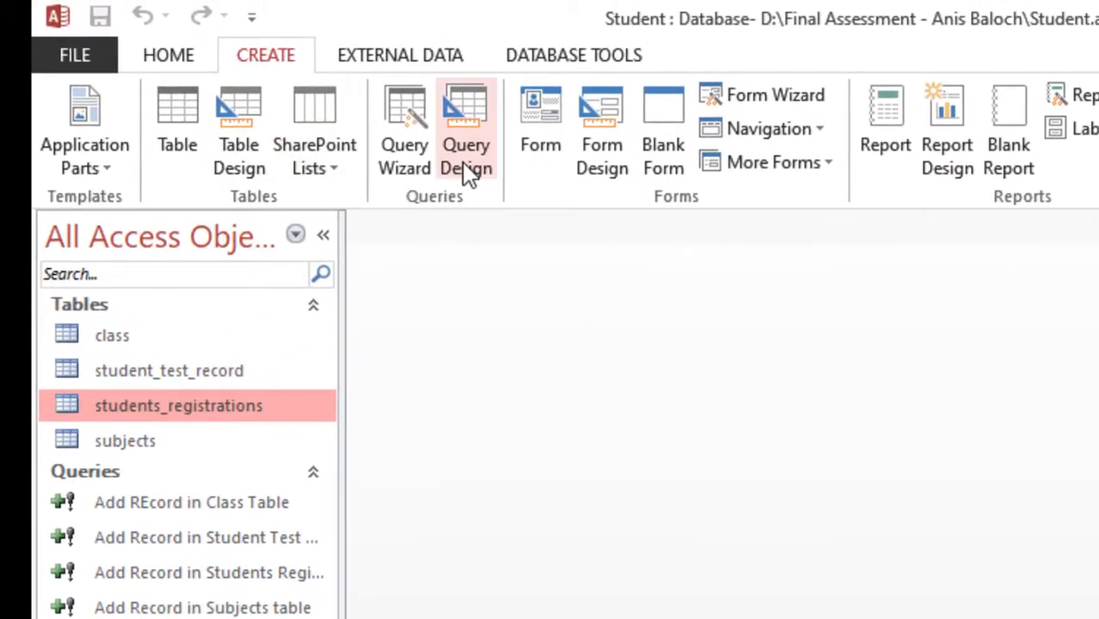
pyautogui.click(467, 172)
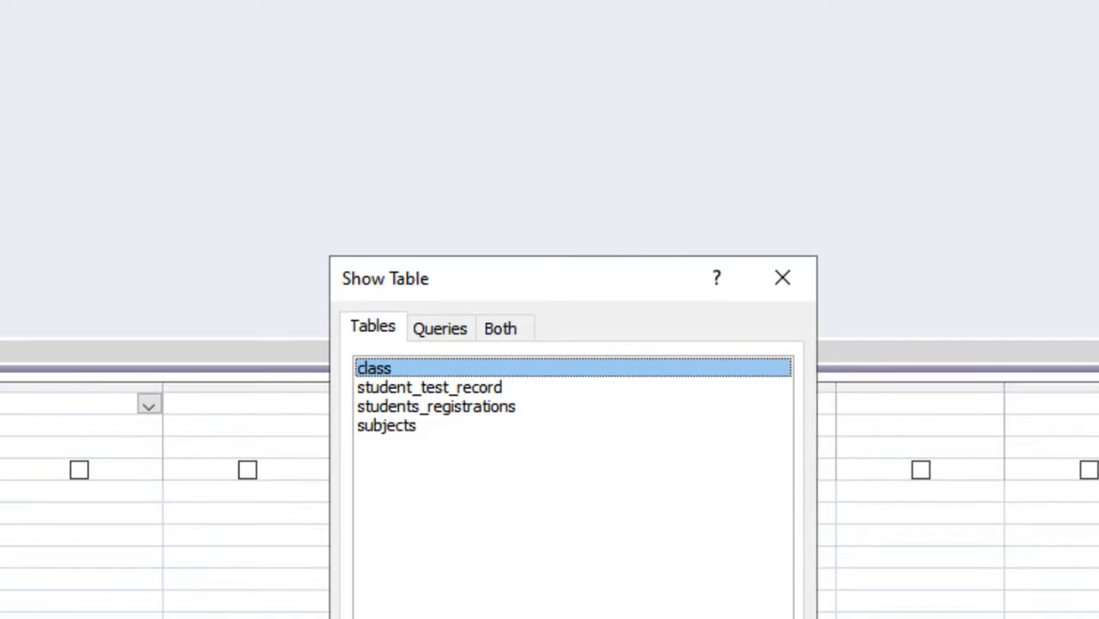
pyautogui.press('Escape')
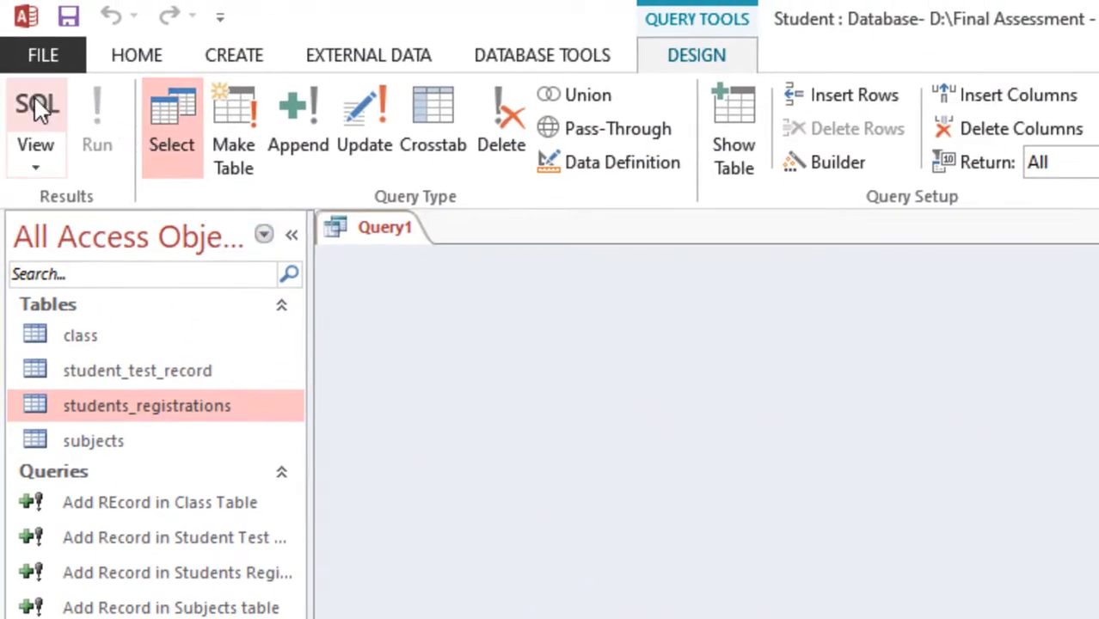
pyautogui.click(34, 99)
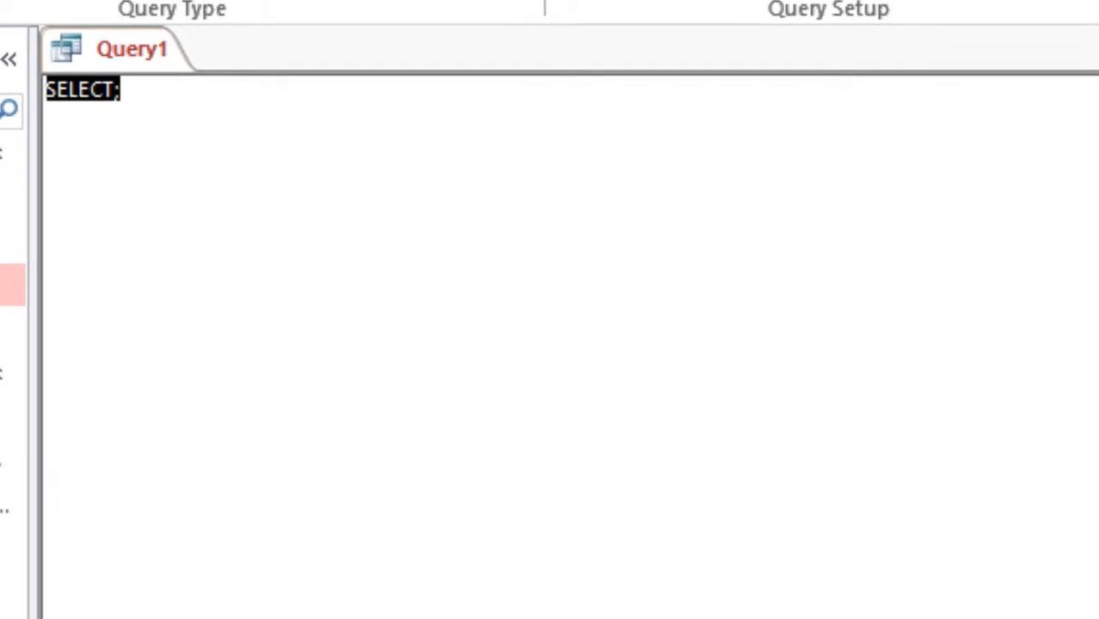
# Enter ALTER TABLE students_registration ADD COLUMN email_address Text(255) as the SQL statement
pyautogui.write('ALTER TABLE ')
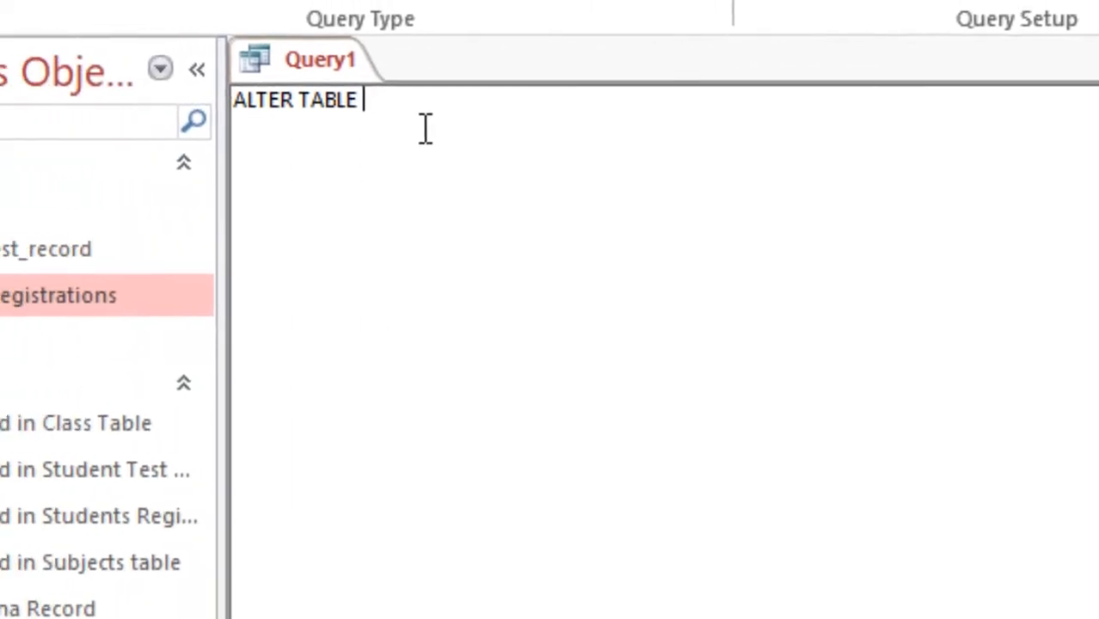
pyautogui.write('studen')
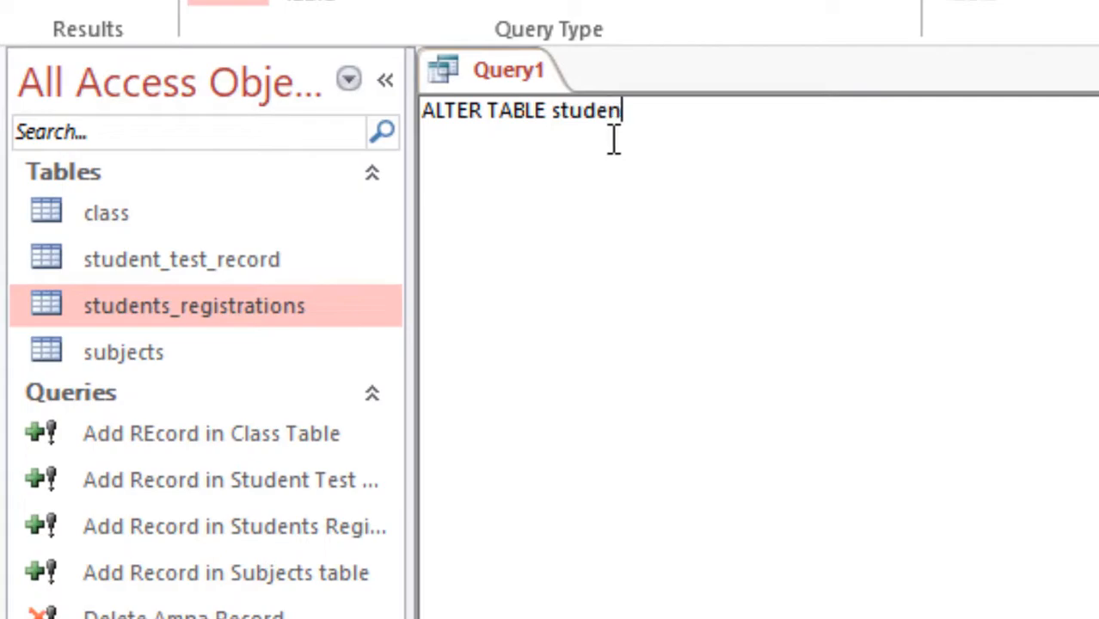
pyautogui.write('ts_registration')
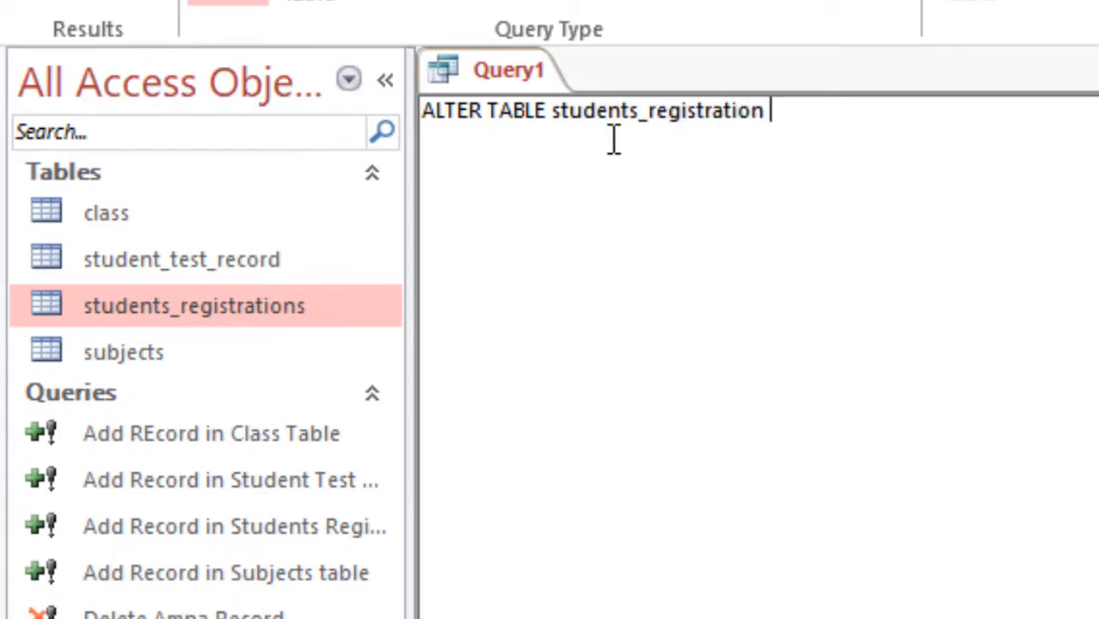
pyautogui.write(' ADD ')
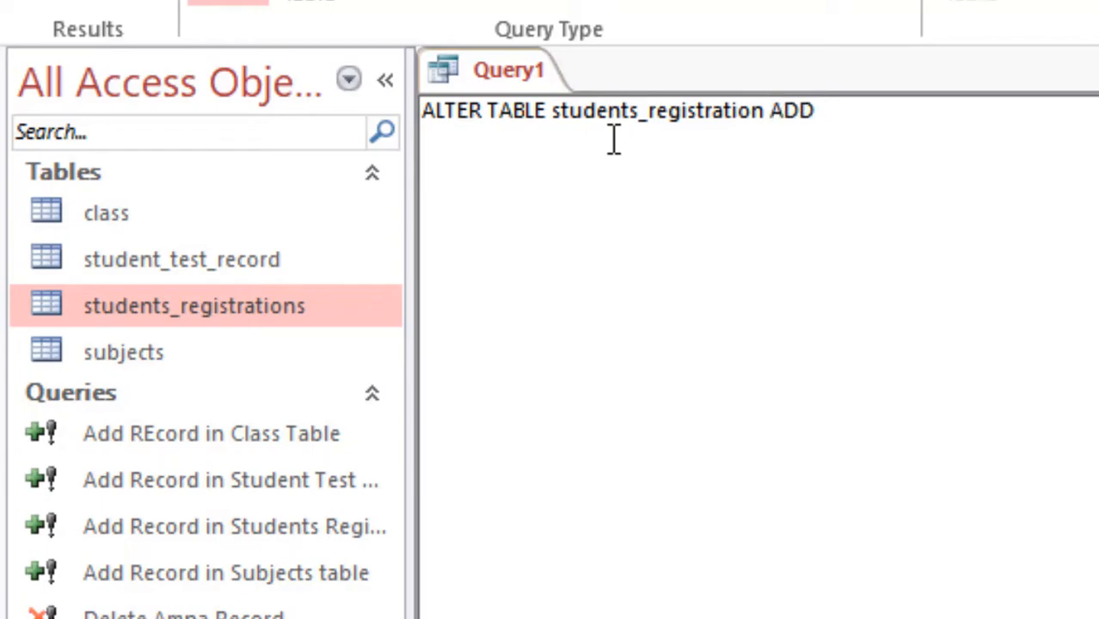
pyautogui.write('e')
pyautogui.press('BackSpace')
pyautogui.write('FIE')
pyautogui.press('BackSpace')
pyautogui.press('BackSpace')
pyautogui.press('BackSpace')
pyautogui.write('COLUMN ')
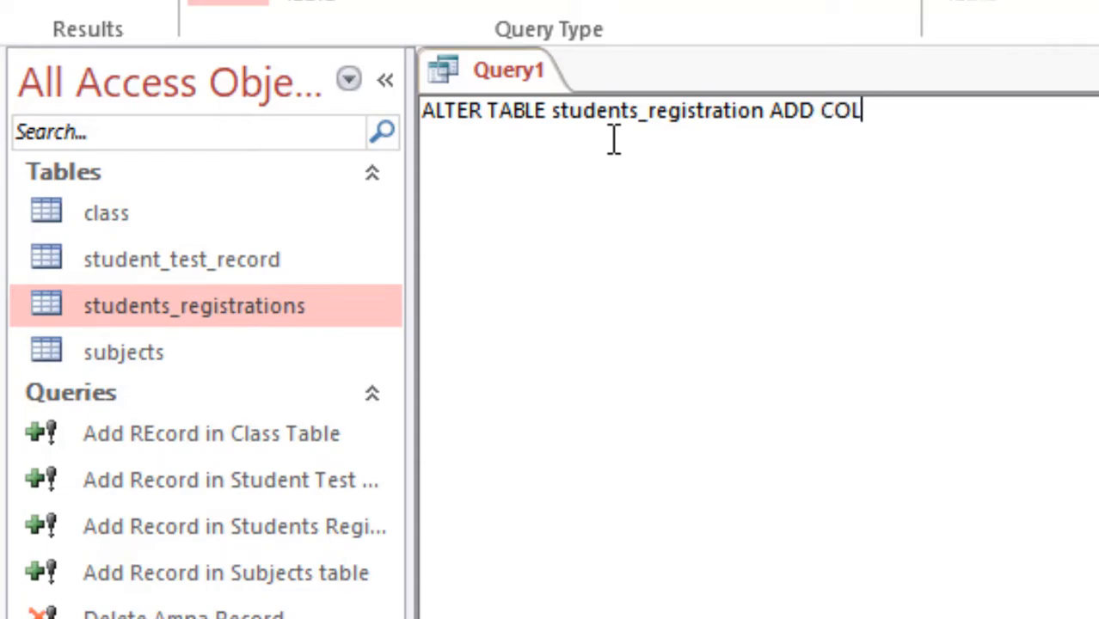
pyautogui.write('email_address')
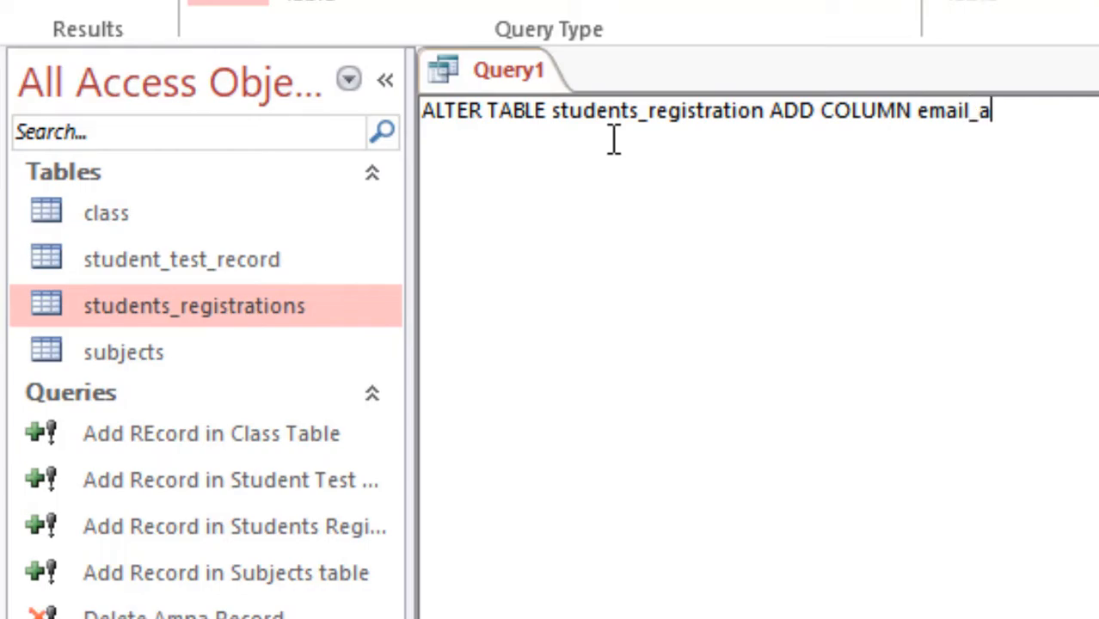
pyautogui.write(' Text')
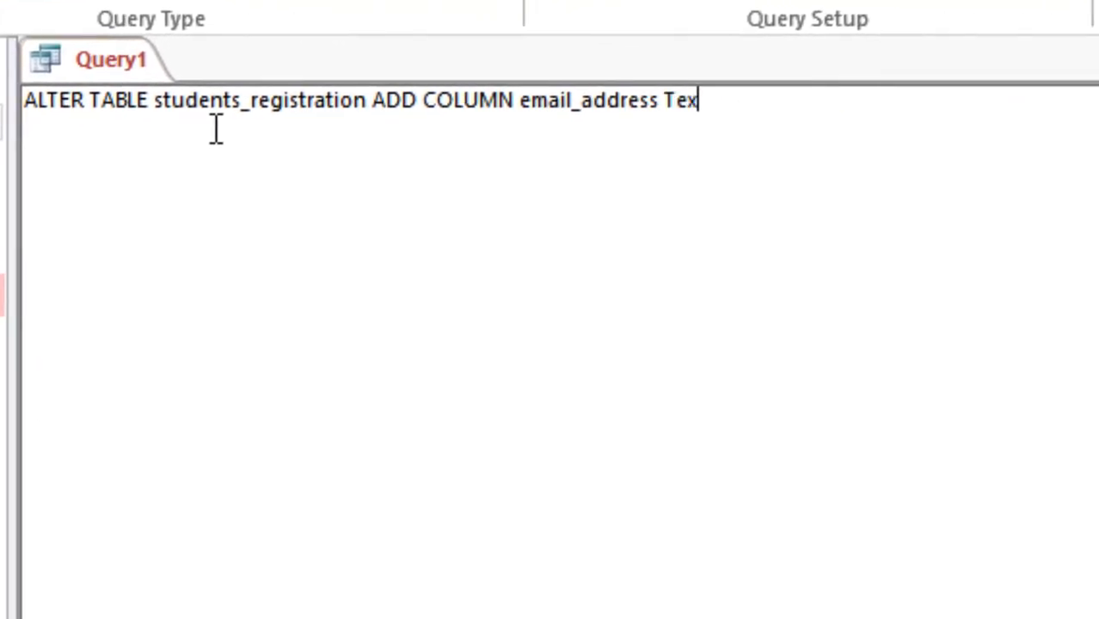
pyautogui.write('(255)')
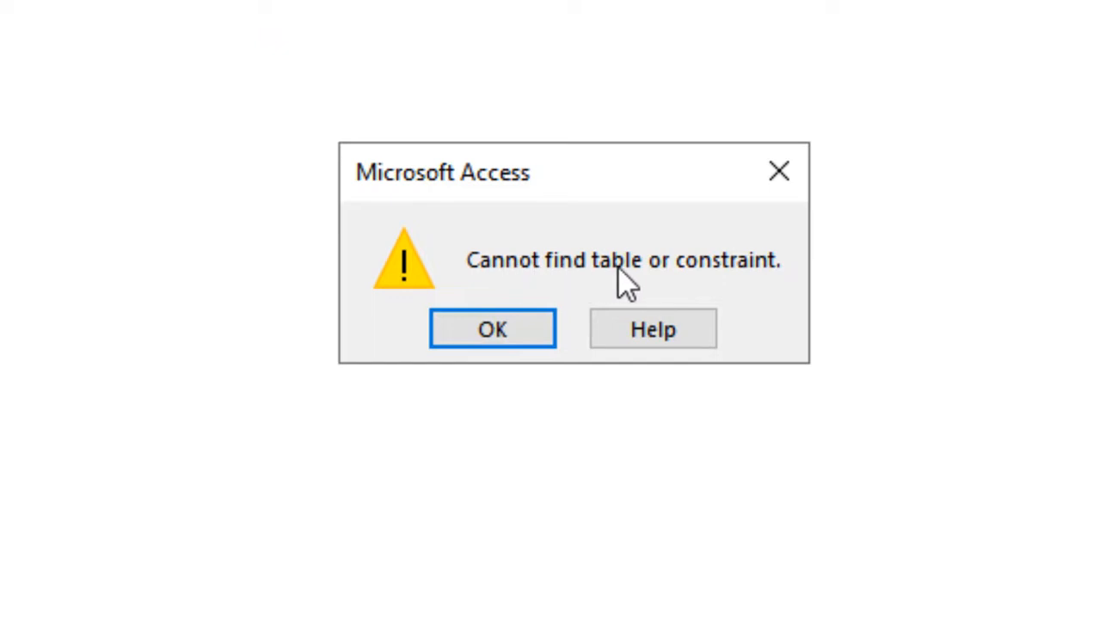
# Dismiss the table-not-found error and add the missing 's' to the table name
pyautogui.click(492, 335)
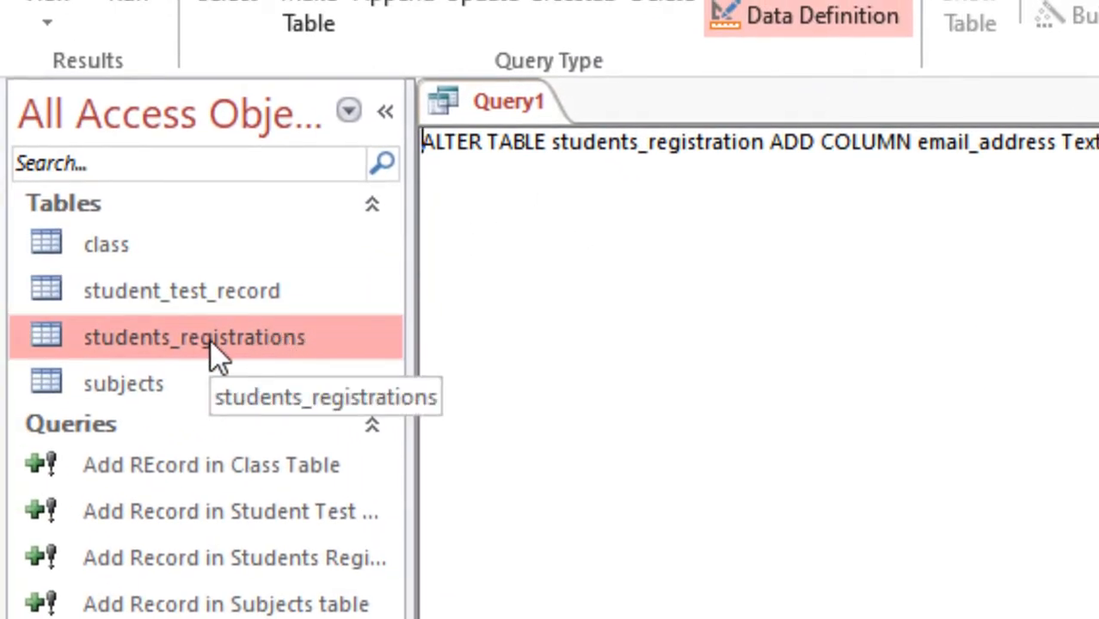
pyautogui.click(764, 145)
pyautogui.write('s')
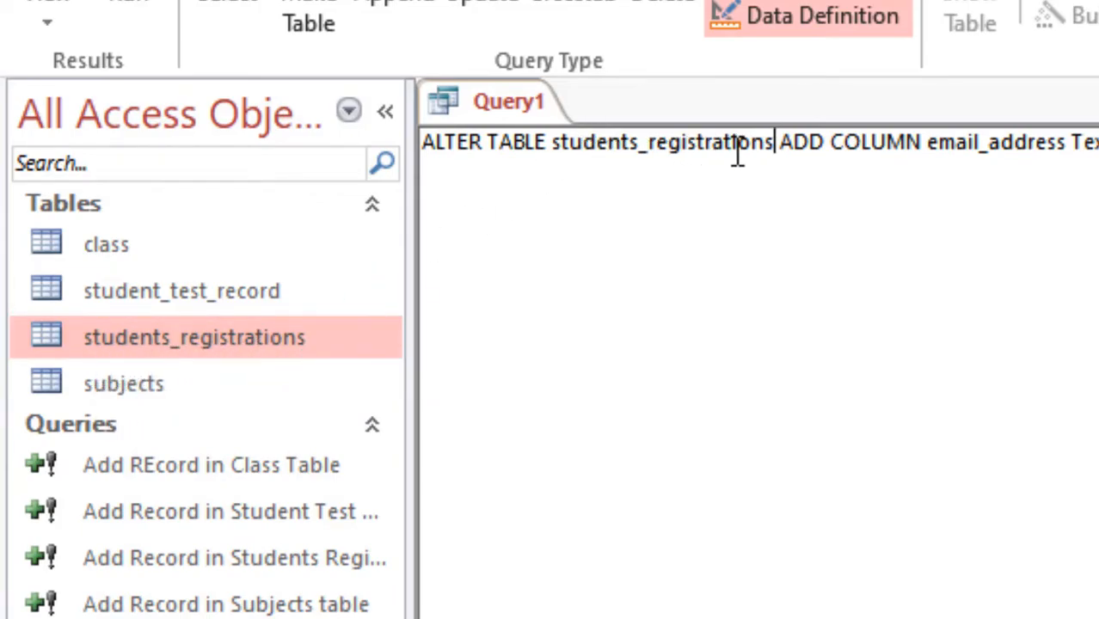
# Paste the exact students_registrations table name into the statement and run it to add email_address
pyautogui.rightClick(101, 343)
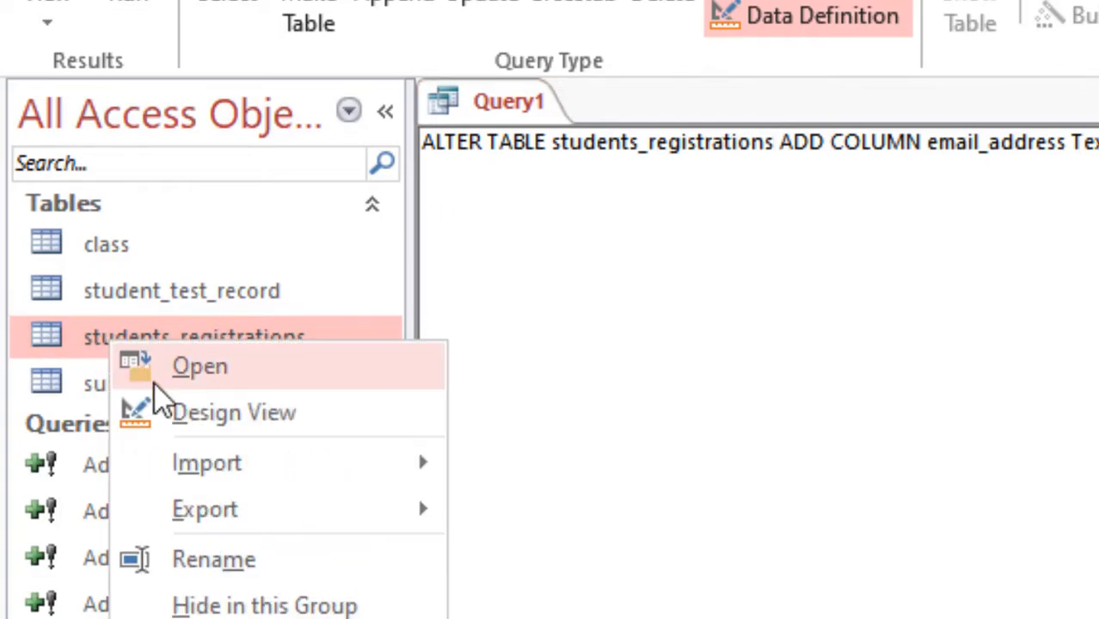
pyautogui.click(203, 569)
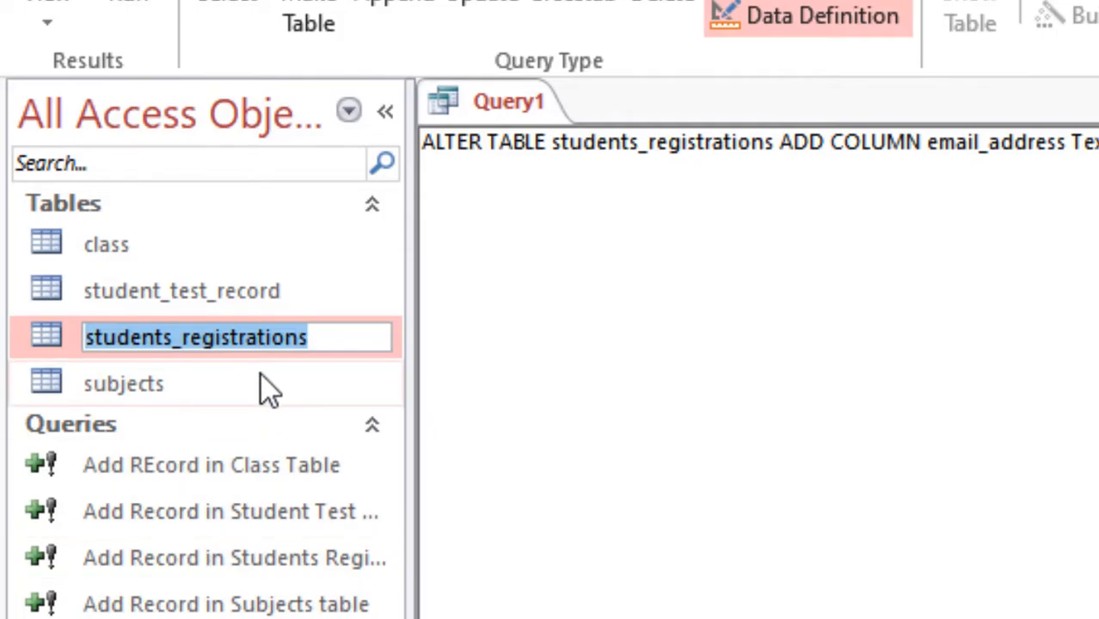
pyautogui.press('Escape')
pyautogui.moveTo(773, 142); pyautogui.dragTo(553, 157)
pyautogui.hotkey('ctrl', 'c')
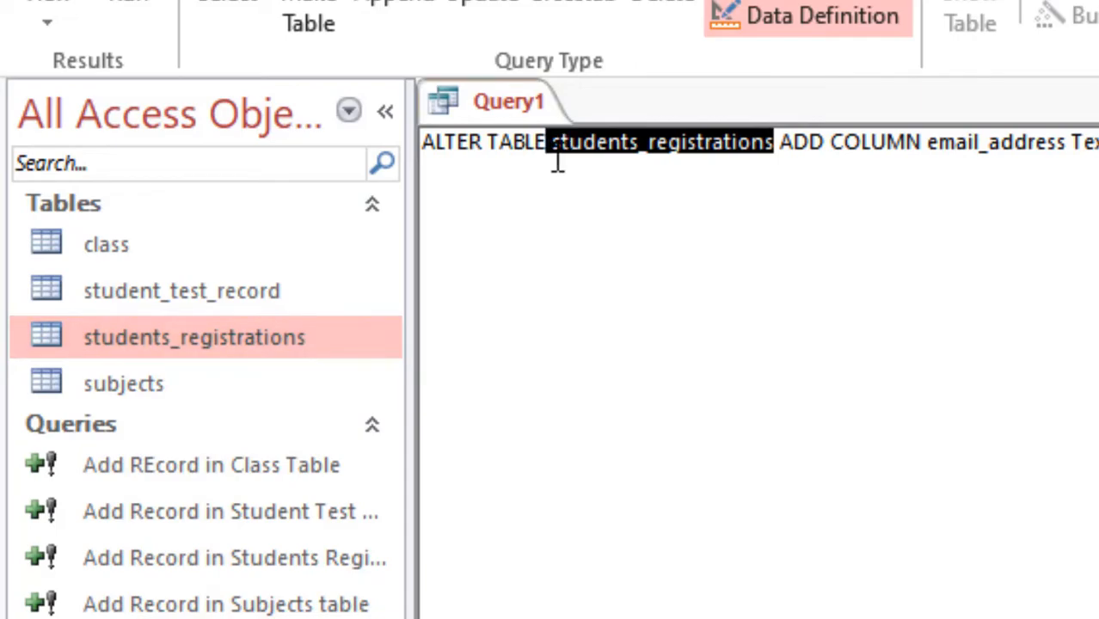
pyautogui.press('Delete')
pyautogui.hotkey('ctrl', 'v')
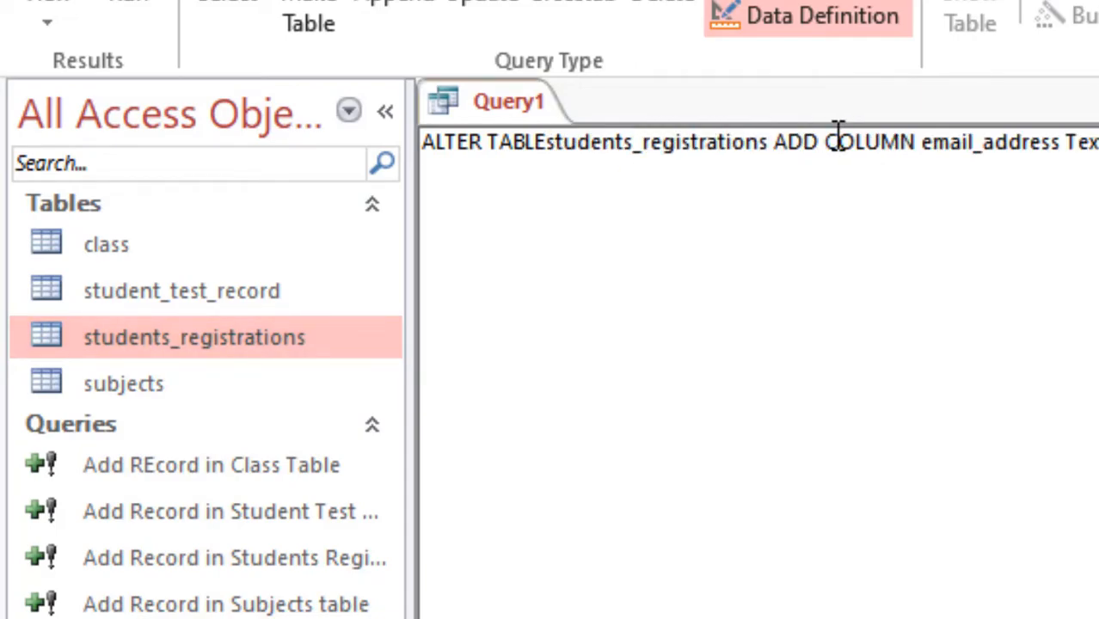
pyautogui.click(550, 142)
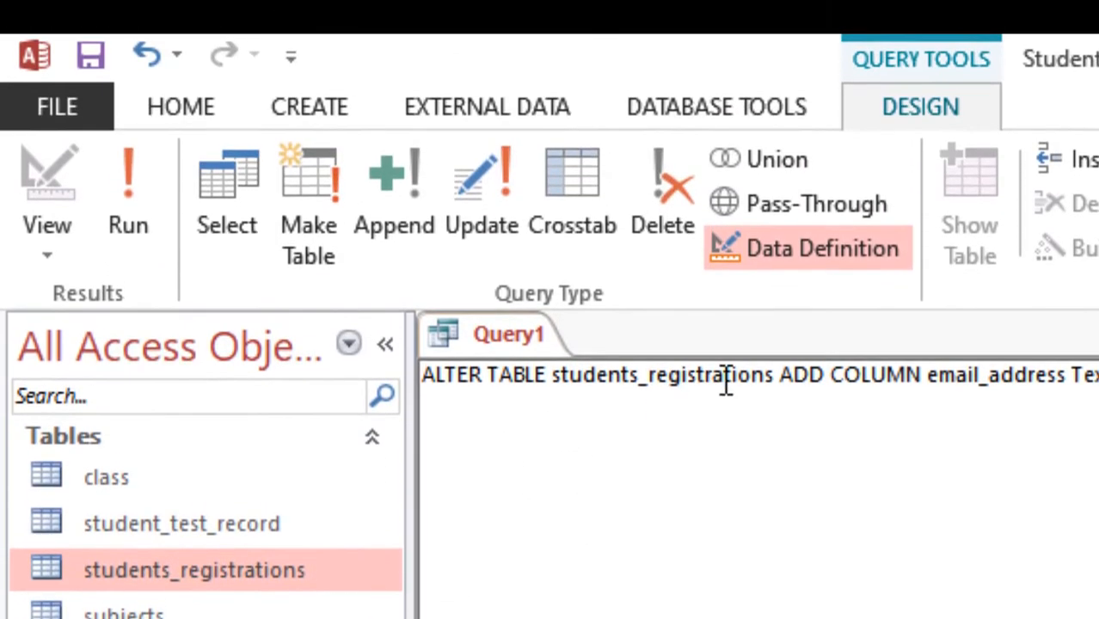
pyautogui.click(131, 213)
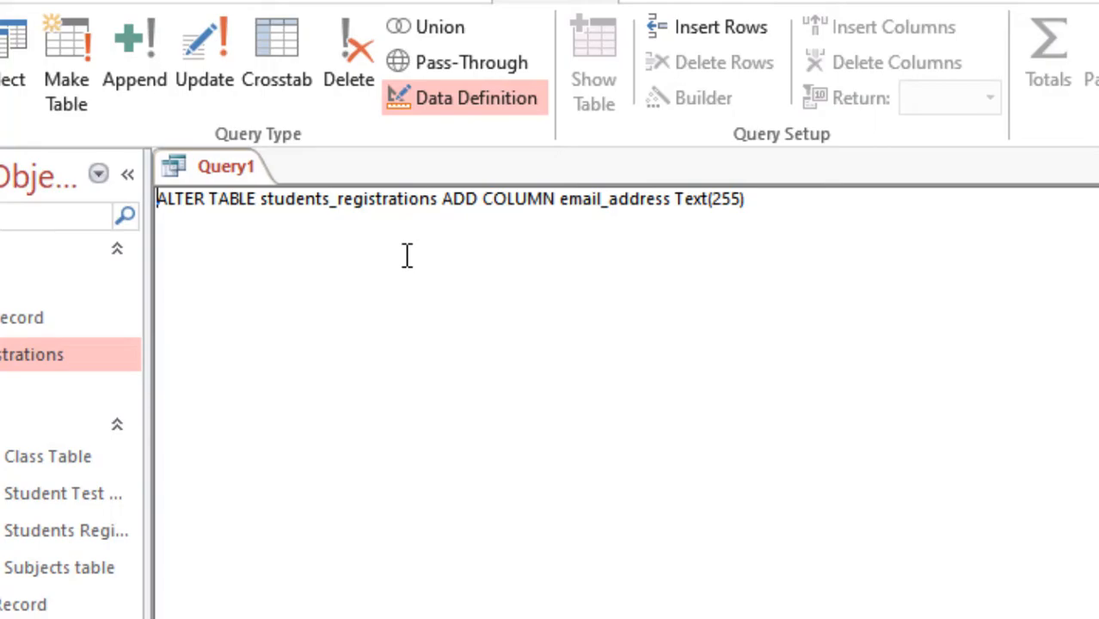
# Save the query as 'Add Email Field in Table' and close it
pyautogui.hotkey('ctrl', 's')
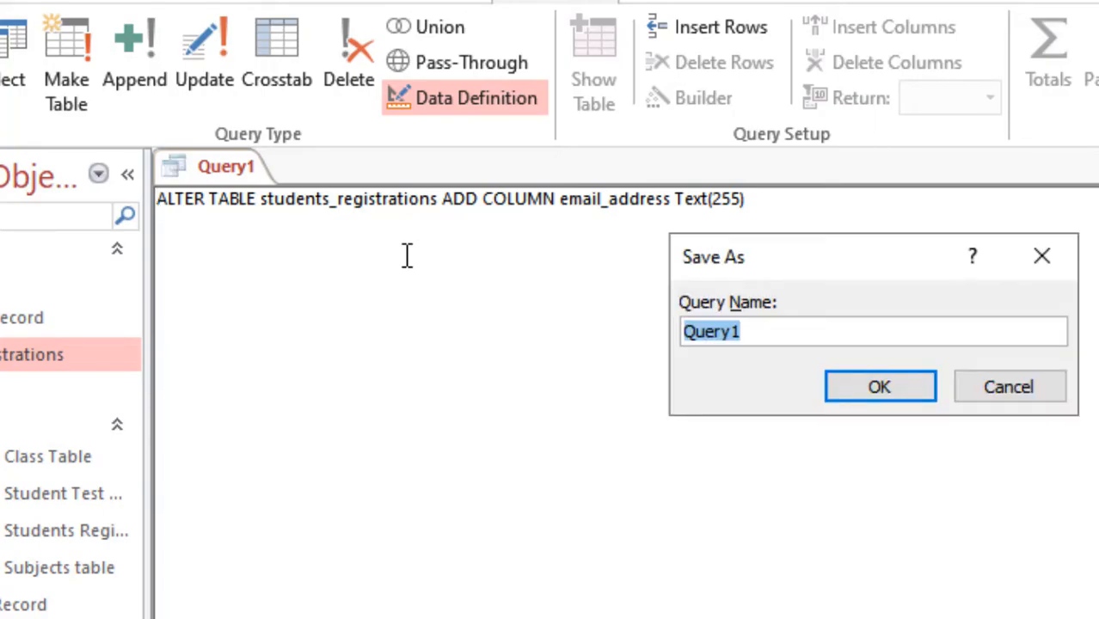
pyautogui.write('Asd')
pyautogui.press('BackSpace')
pyautogui.press('BackSpace')
pyautogui.write('dd Colum')
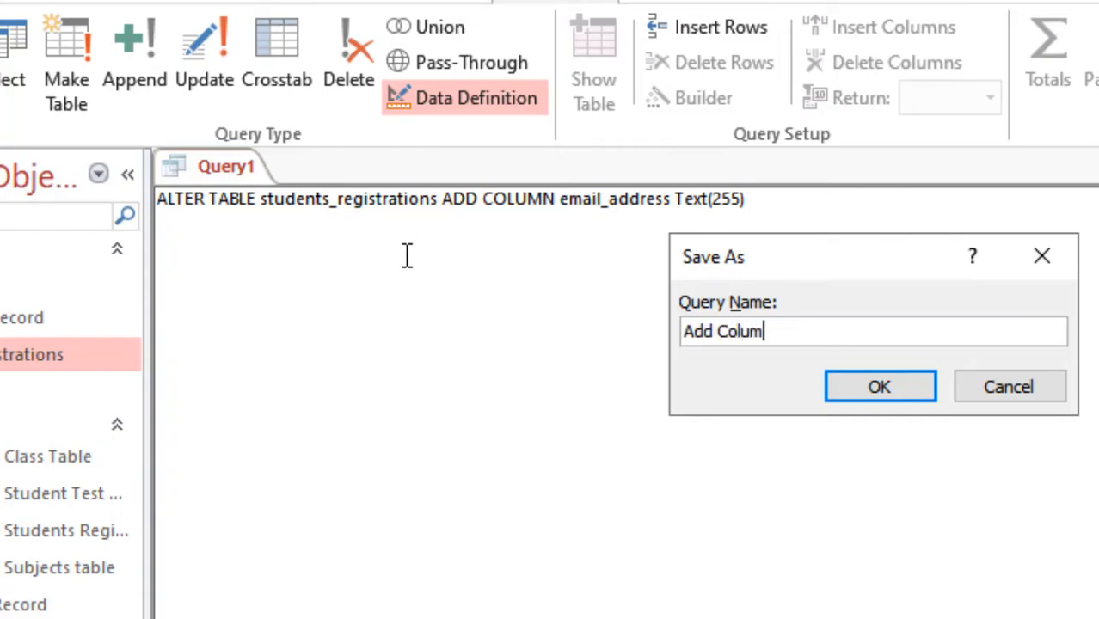
pyautogui.press('BackSpace')
pyautogui.press('BackSpace')
pyautogui.press('BackSpace')
pyautogui.press('BackSpace')
pyautogui.press('BackSpace')
pyautogui.write('Email Field in ')
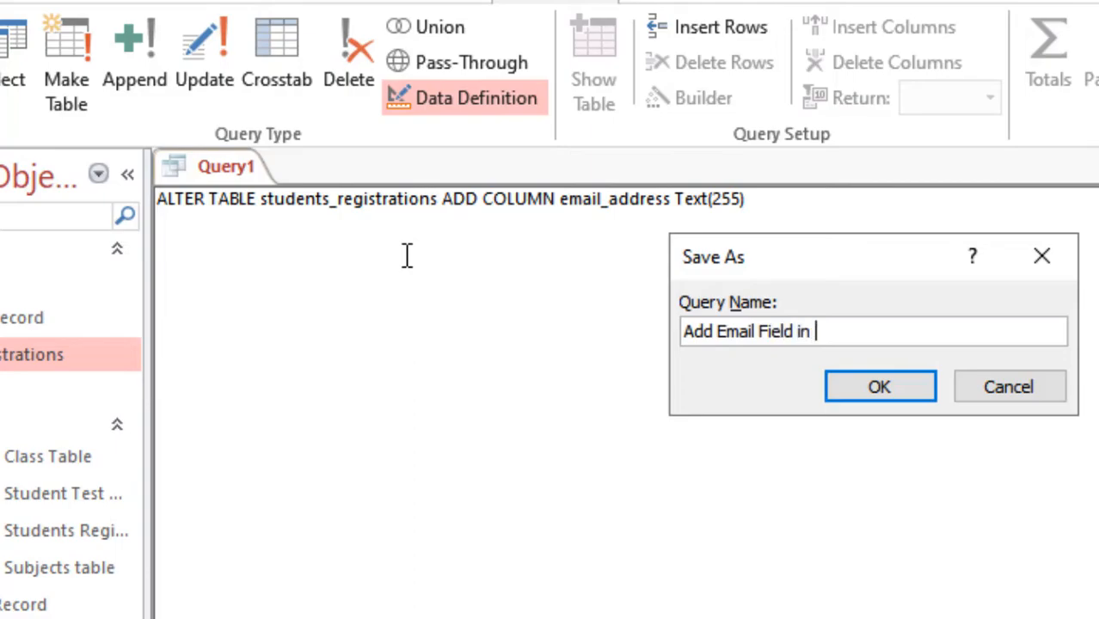
pyautogui.write('Studetns')
pyautogui.press('BackSpace')
pyautogui.press('BackSpace')
pyautogui.press('BackSpace')
pyautogui.press('BackSpace')
pyautogui.press('BackSpace')
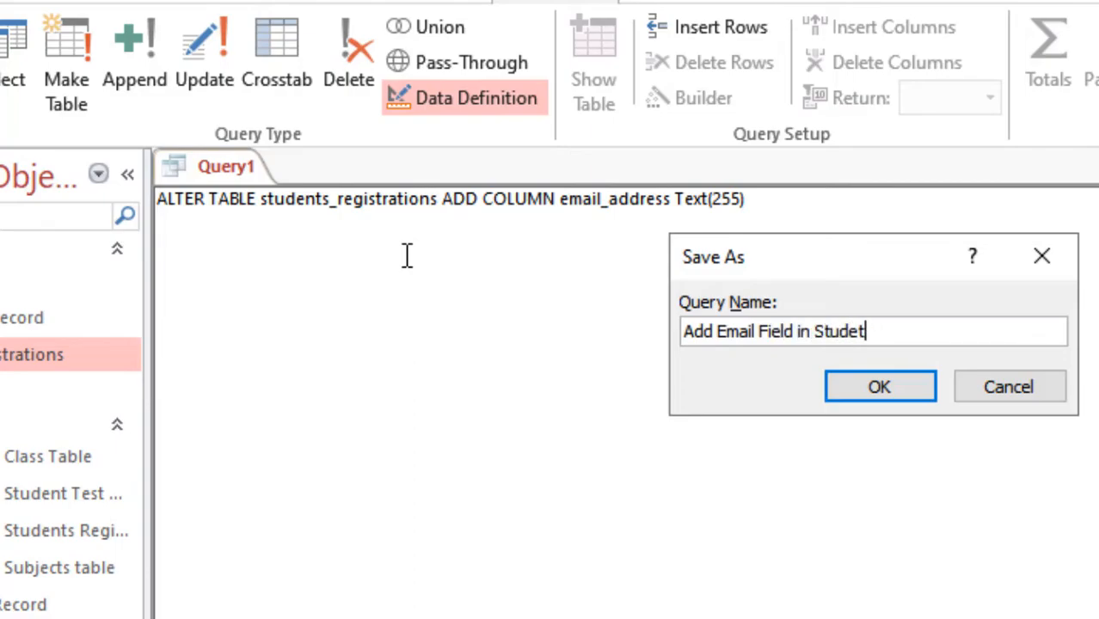
pyautogui.press('BackSpace')
pyautogui.press('BackSpace')
pyautogui.write('Table')
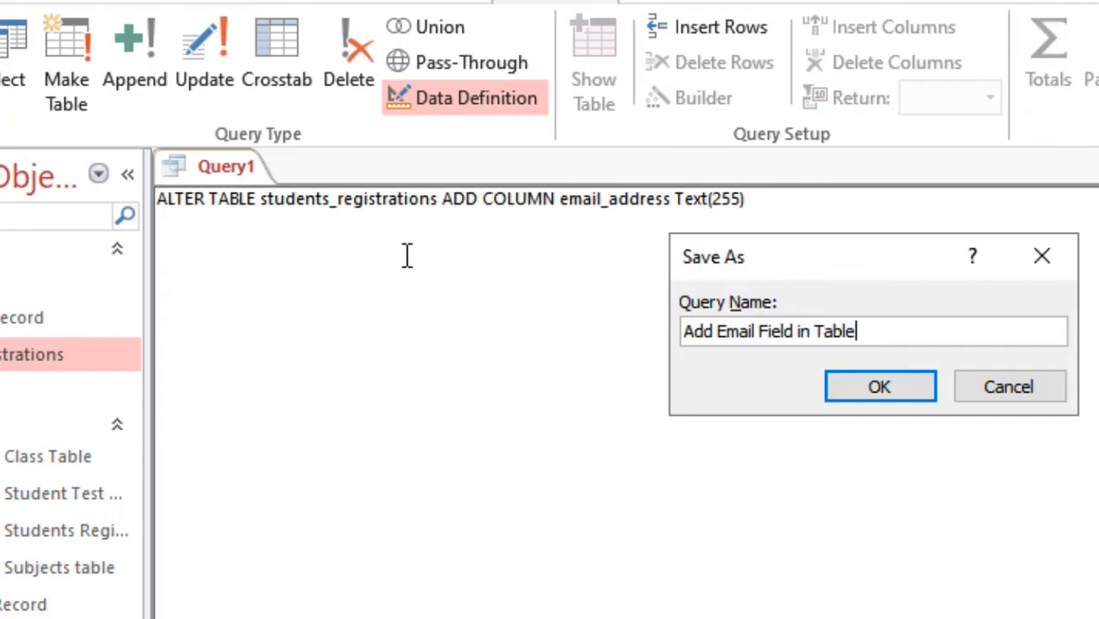
pyautogui.press('Return')
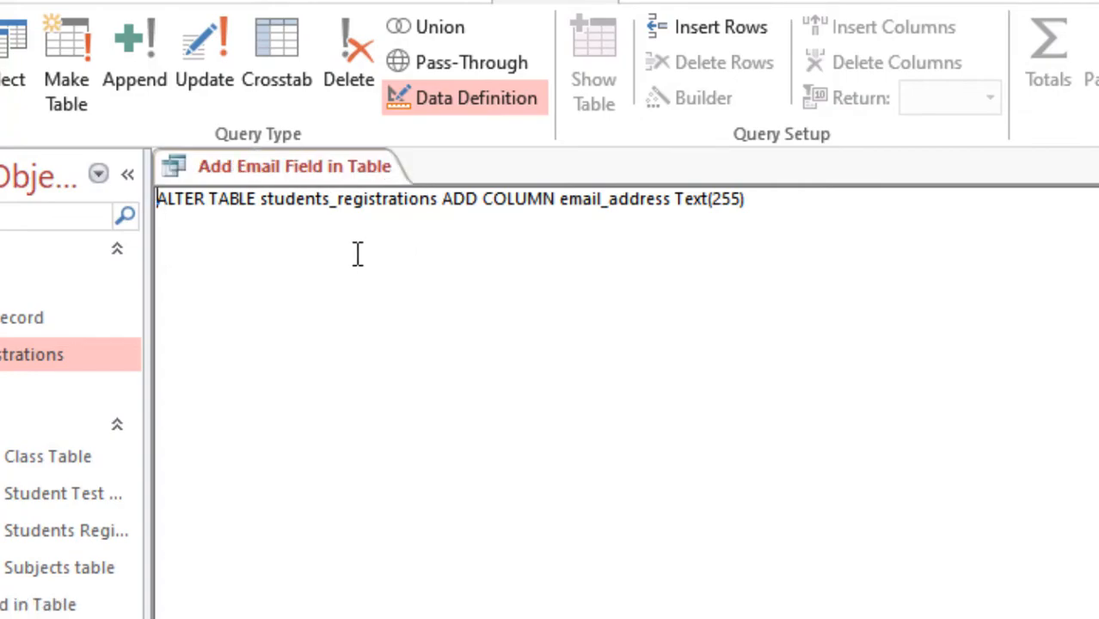
pyautogui.rightClick(301, 177)
pyautogui.click(361, 243)
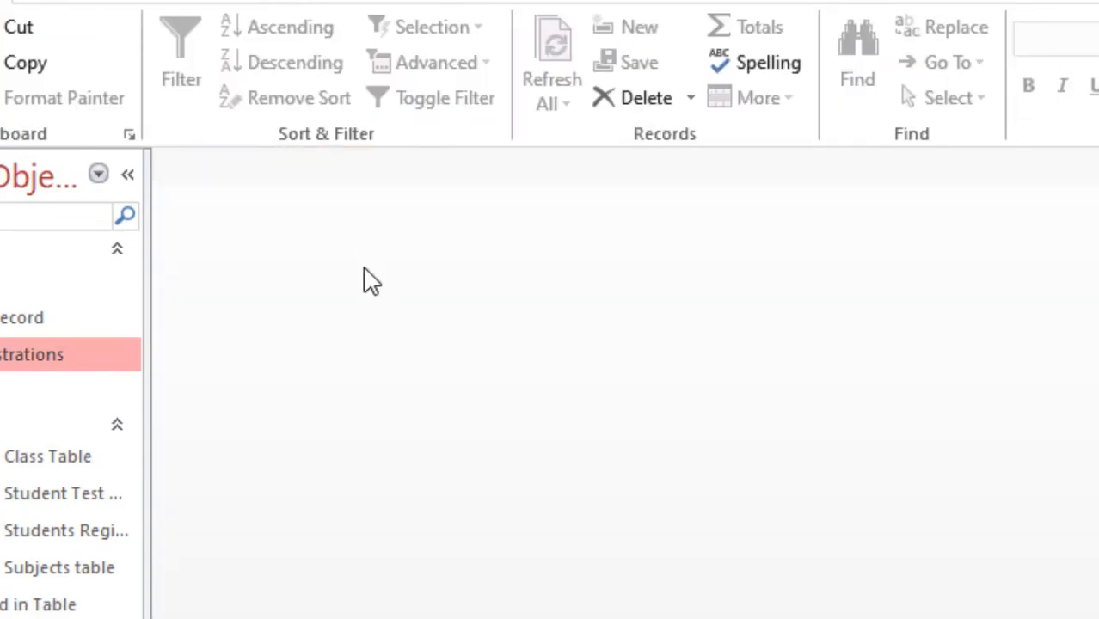
# Open students_registrations to confirm the new email_address column, then close it
pyautogui.doubleClick(30, 354)
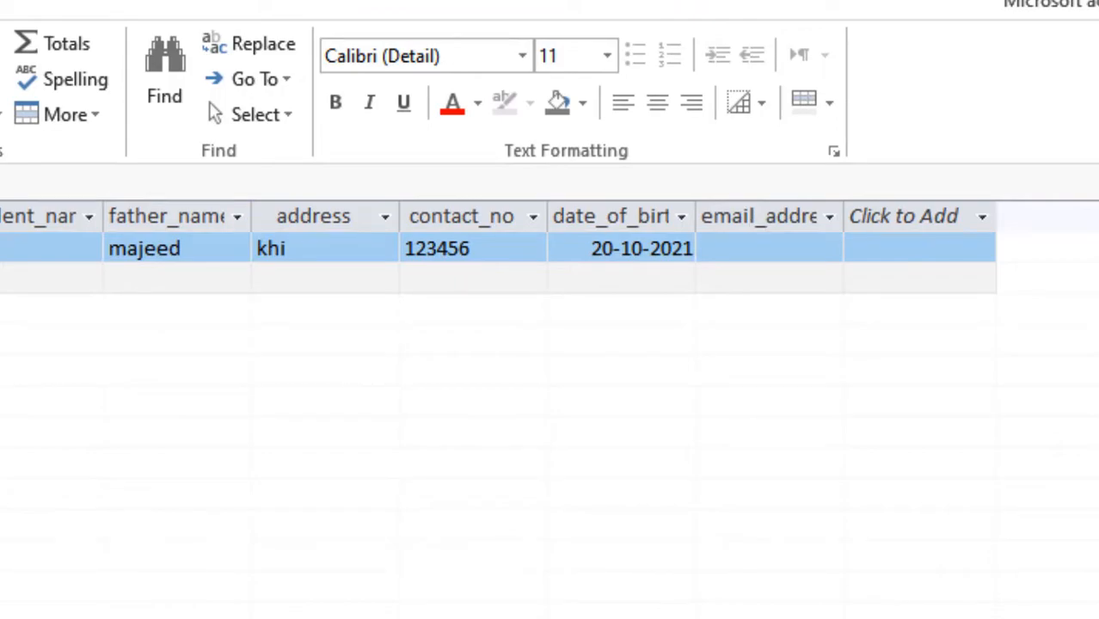
pyautogui.hotkey('ctrl', 'w')
pyautogui.hotkey('alt', 'Tab')
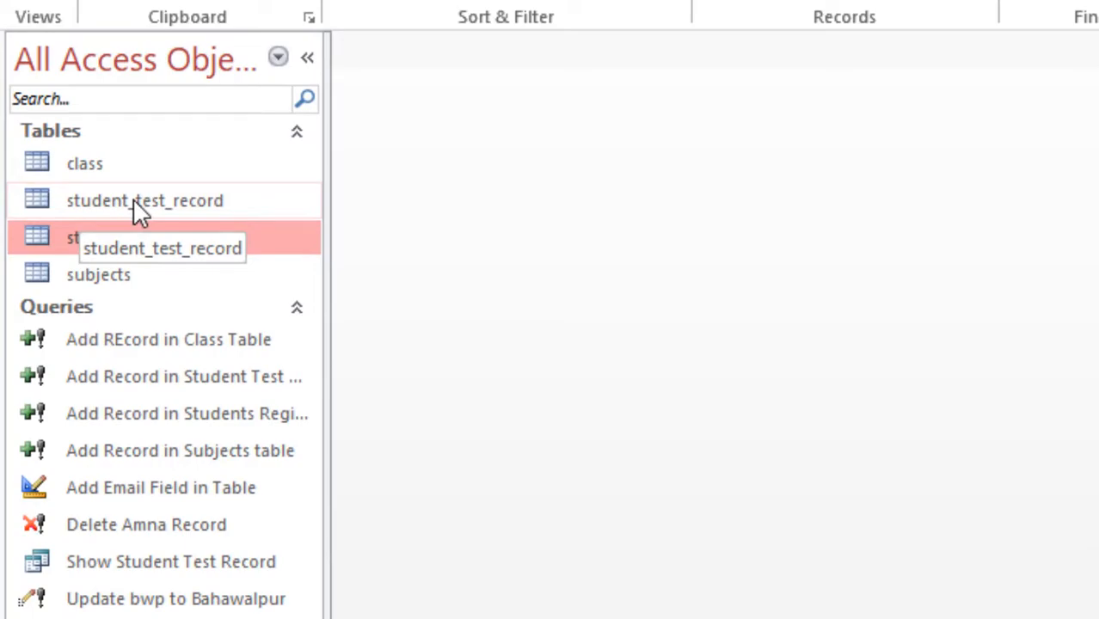
# Paste a copy of student_test_record named extra_table, keeping structure and data
pyautogui.click(134, 203)
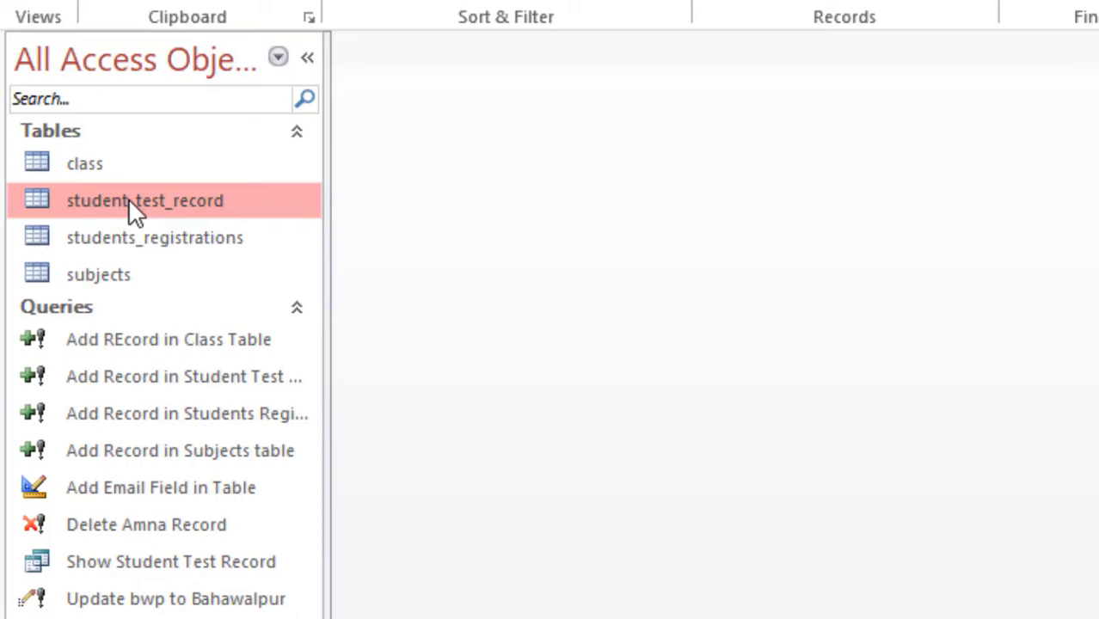
pyautogui.hotkey('ctrl', 'v')
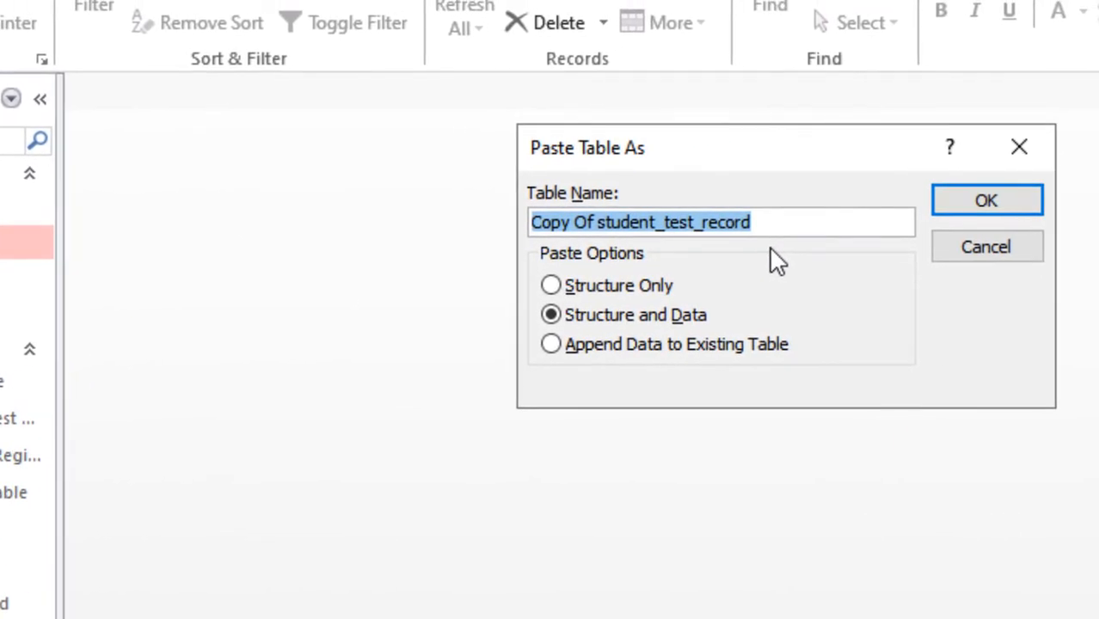
pyautogui.write('extra')
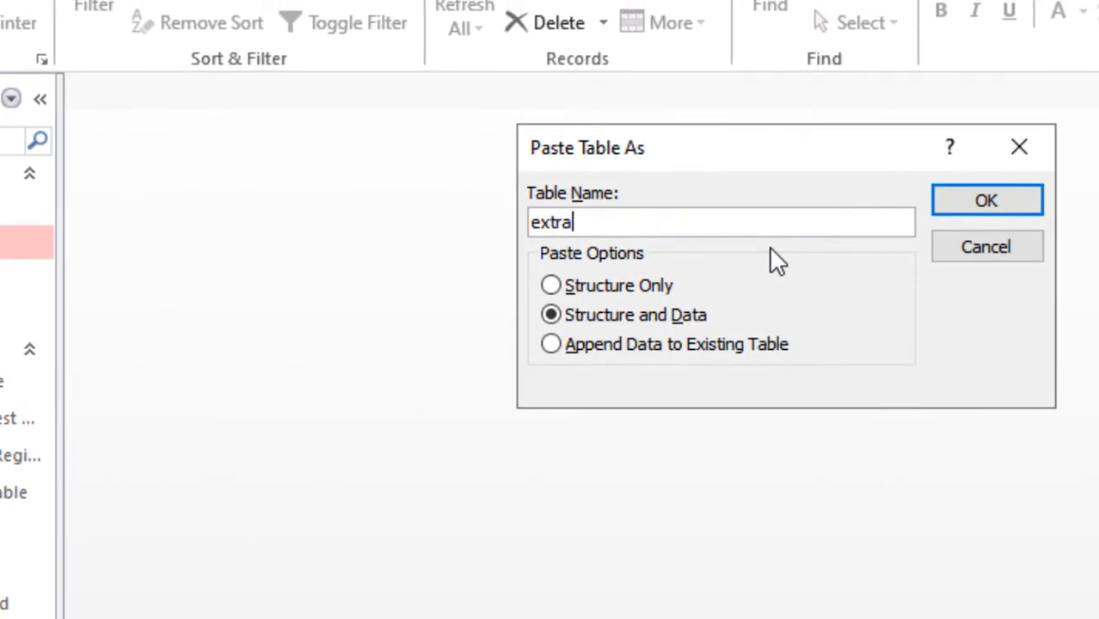
pyautogui.write('_table')
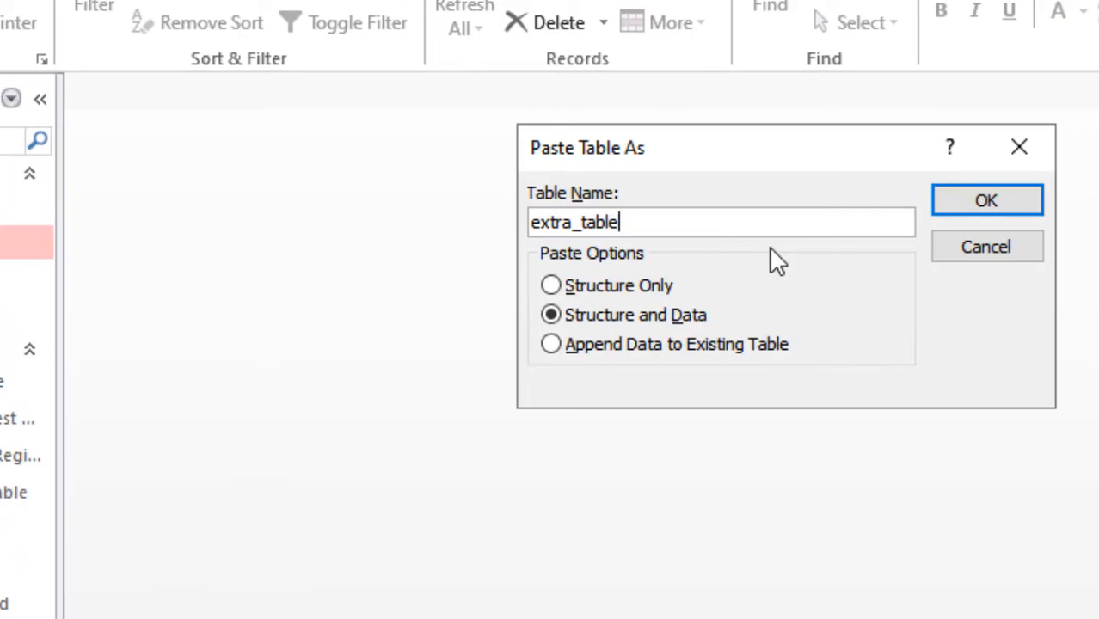
pyautogui.press('Return')
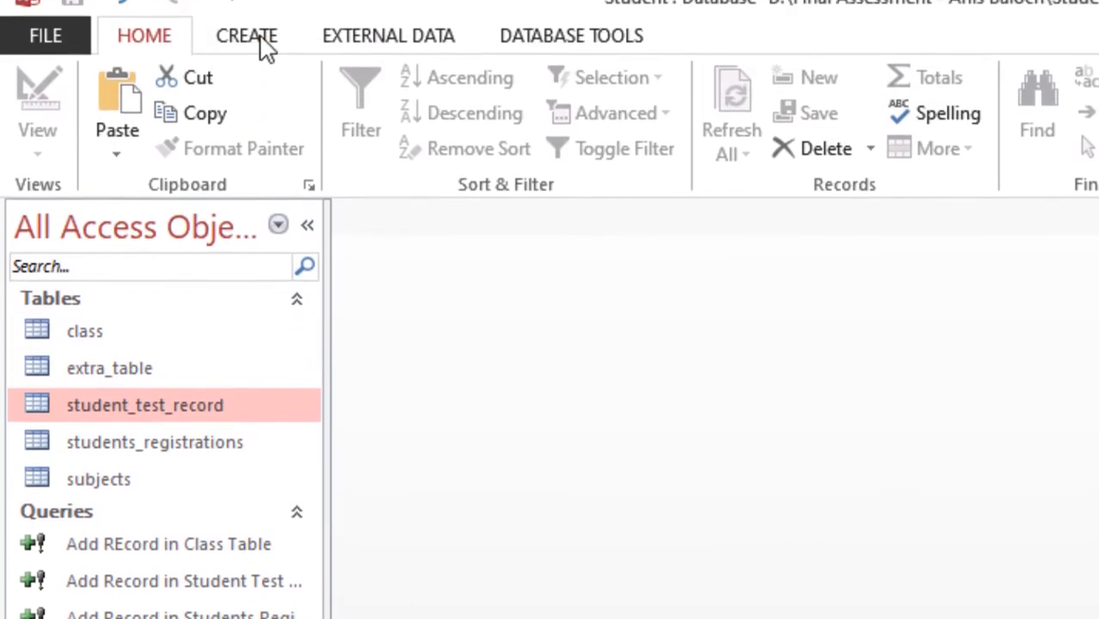
# Run the SQL statement DROP TABLE extra_table; from a new blank query
pyautogui.click(263, 61)
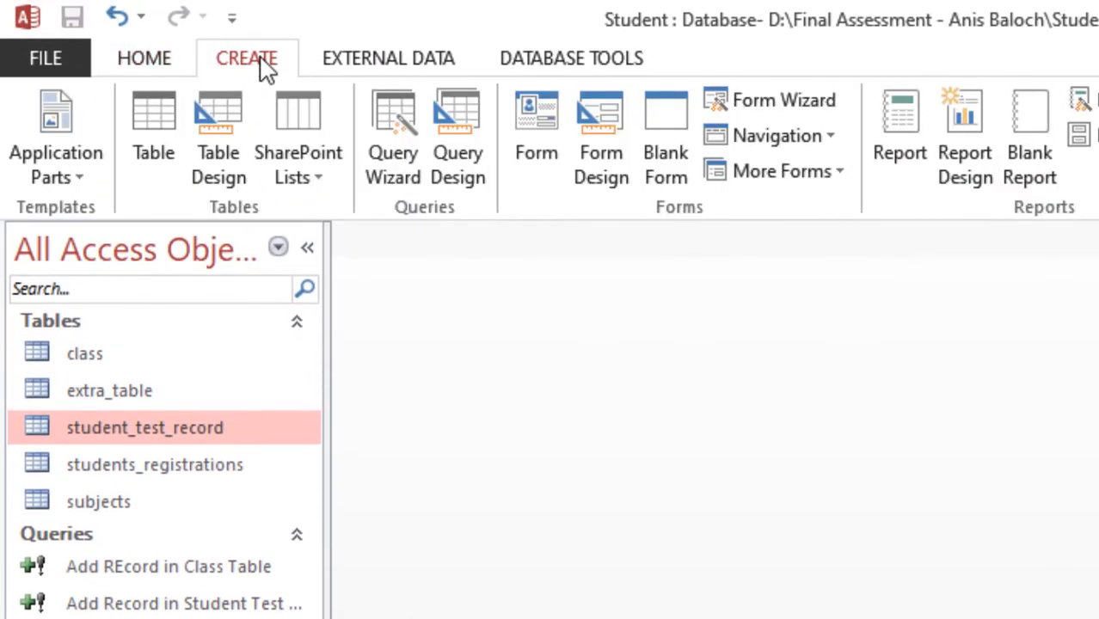
pyautogui.click(467, 161)
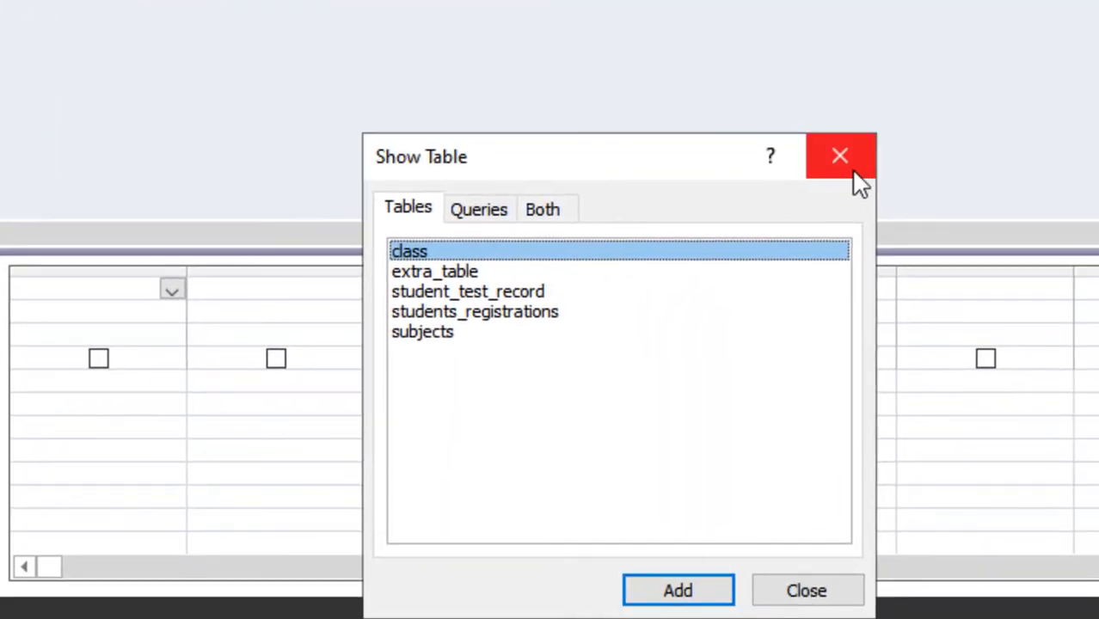
pyautogui.click(854, 171)
pyautogui.click(39, 121)
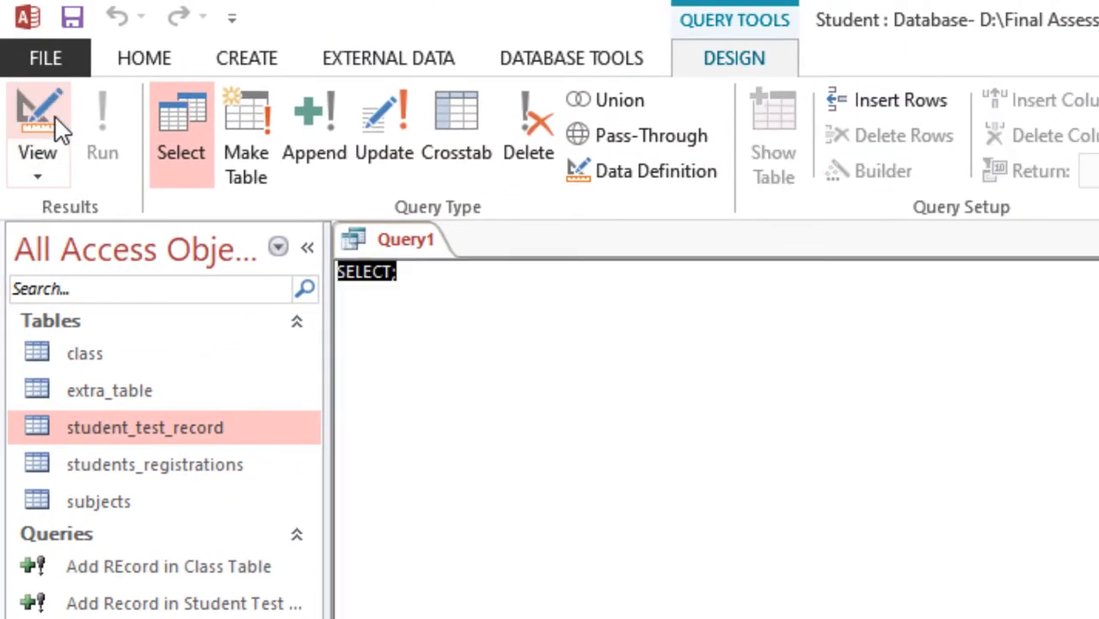
pyautogui.write('DROP TABLE ')
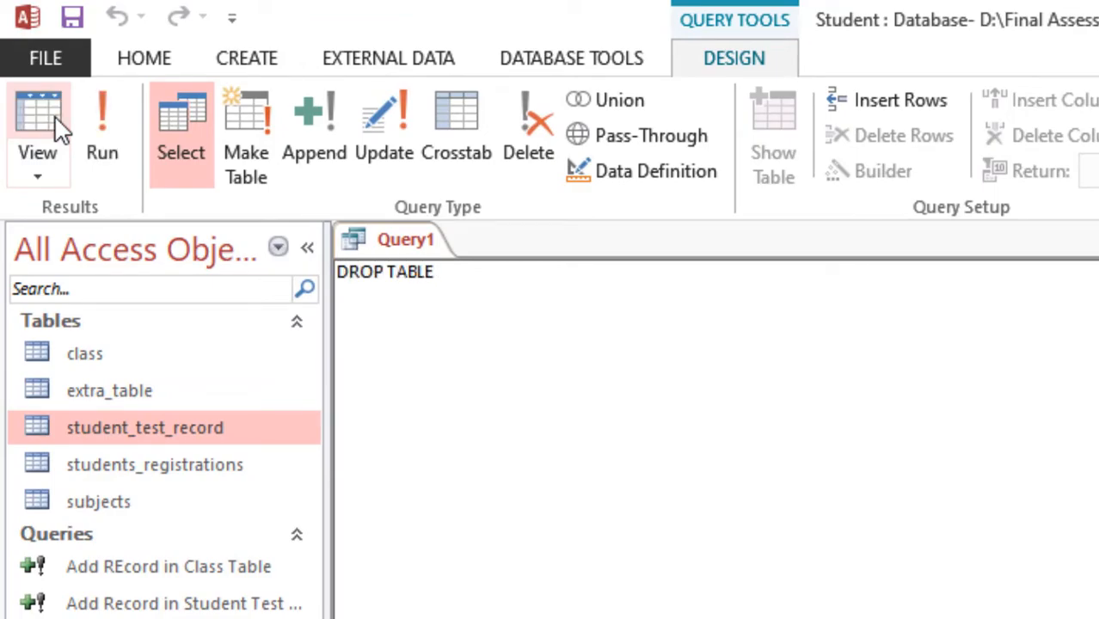
pyautogui.write('extra_table')
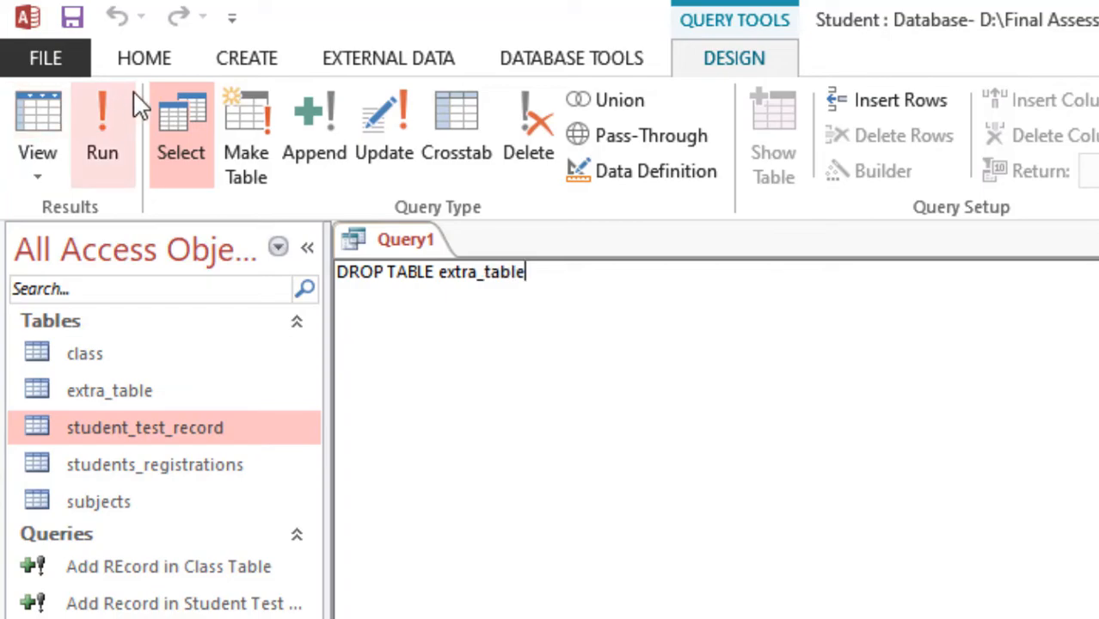
pyautogui.write(';')
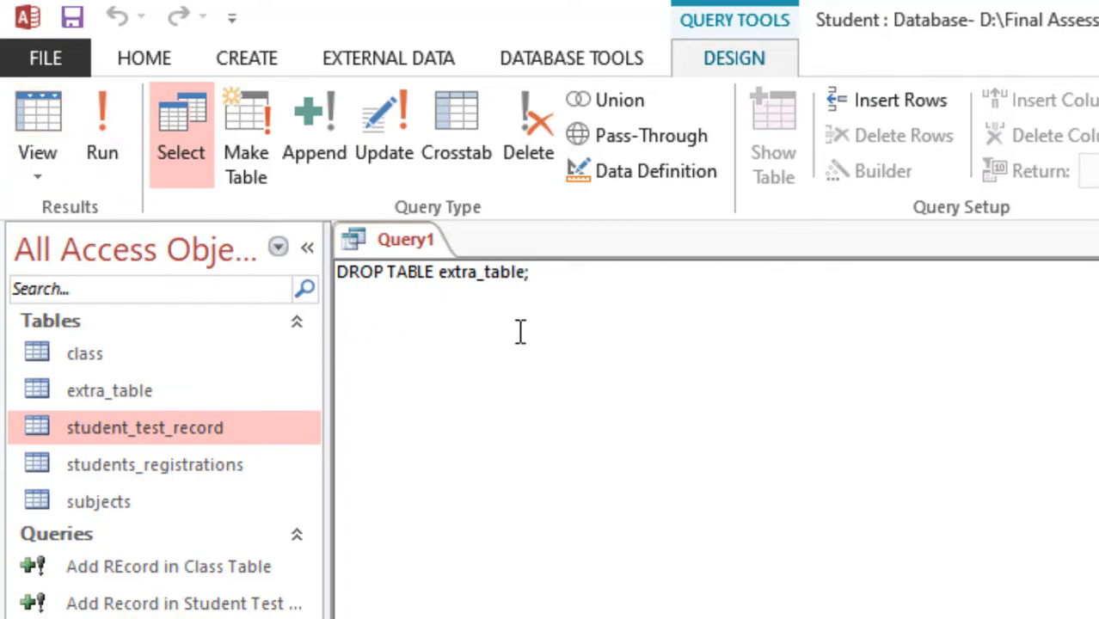
pyautogui.click(110, 141)
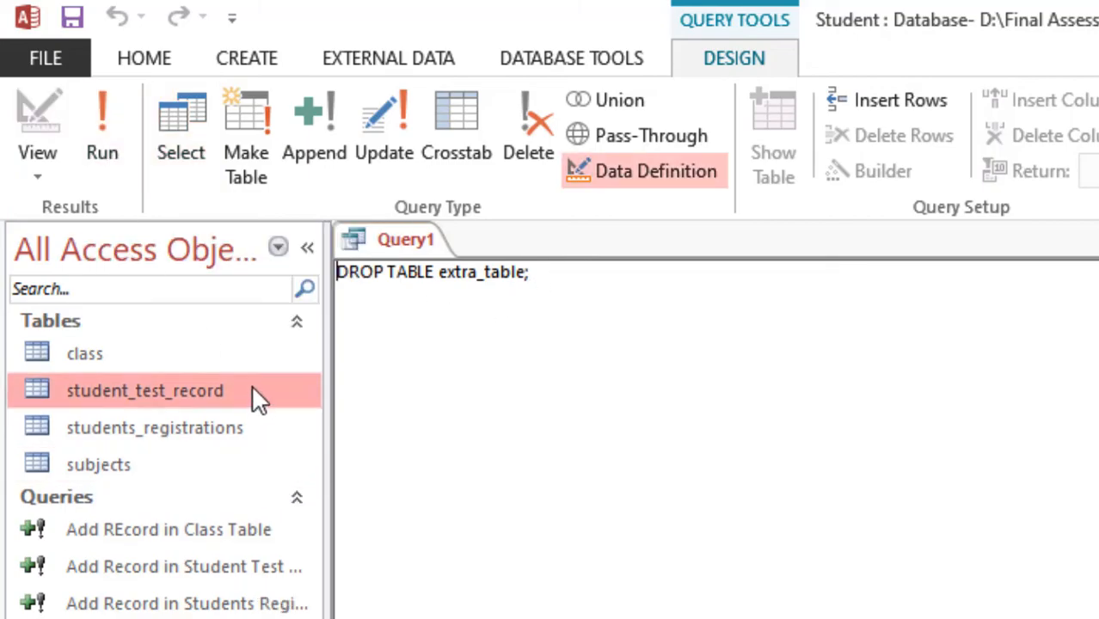